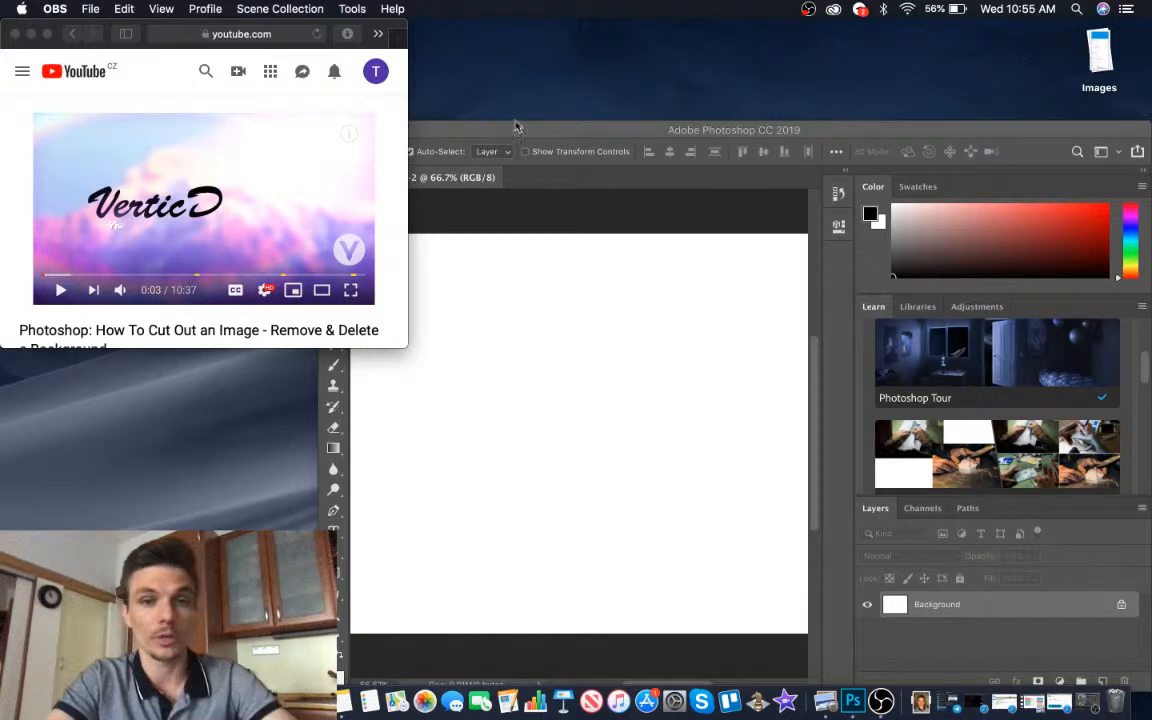
- Switch to Safari, play the YouTube tutorial on cutting out an image in Photoshop, and raise the system volume
left_click(465, 124)
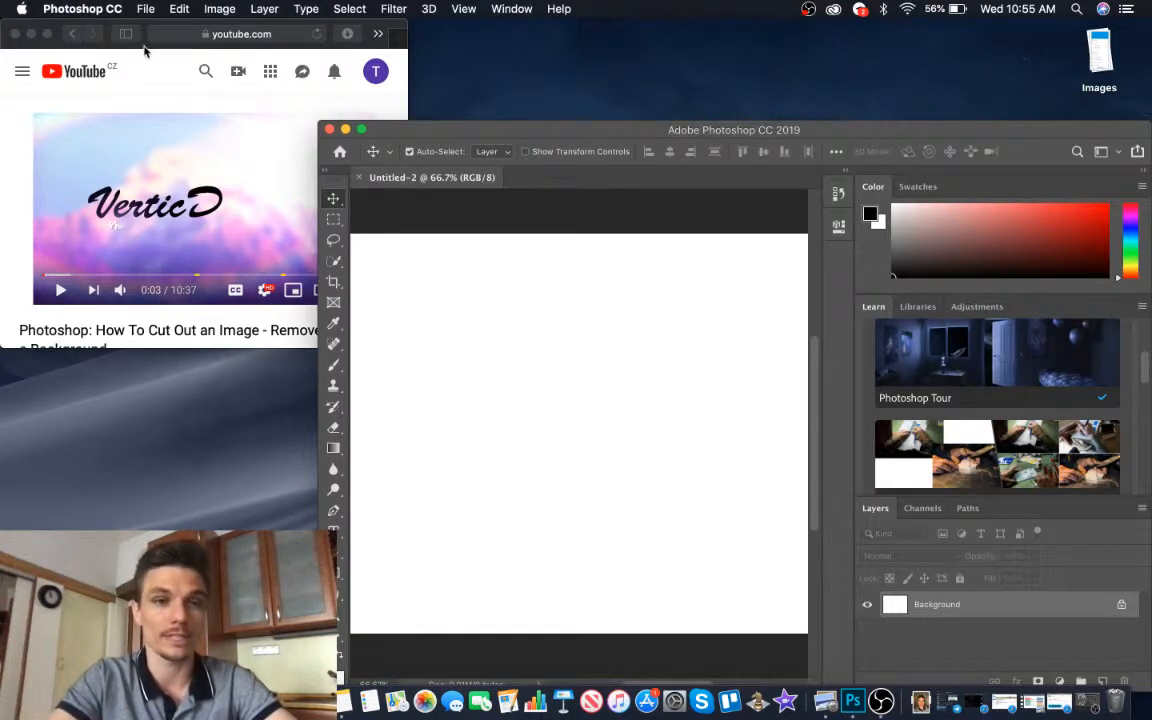
left_click(145, 50)
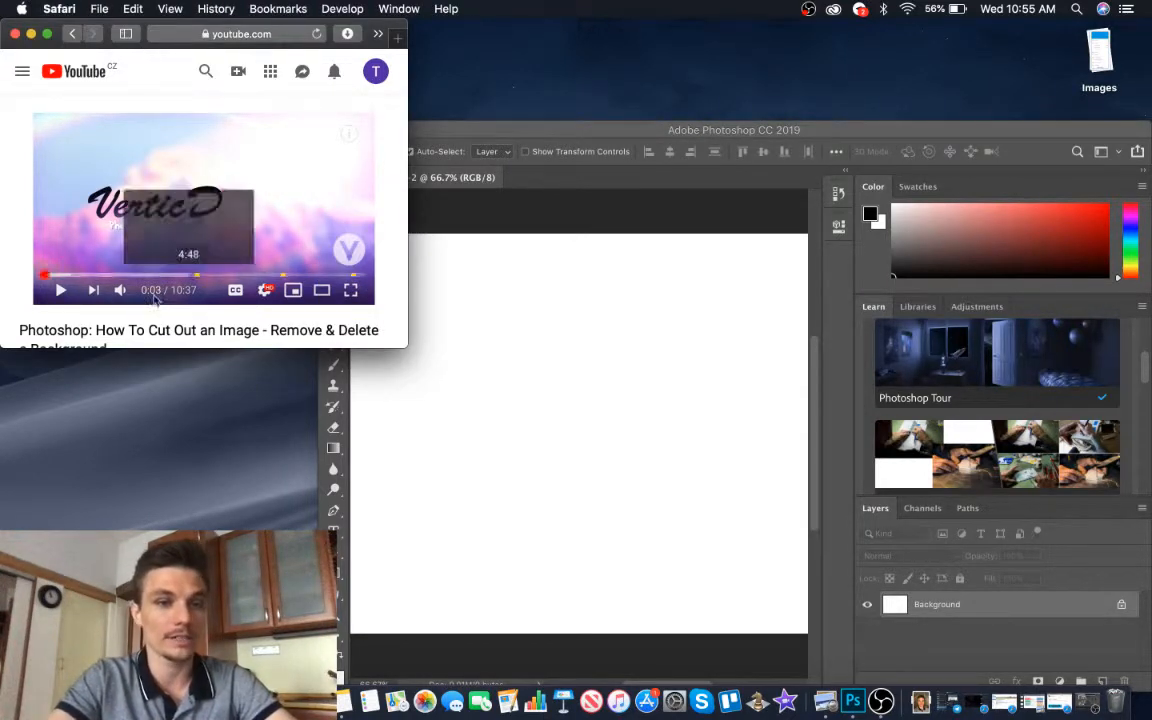
scroll(139, 329, "down", 2)
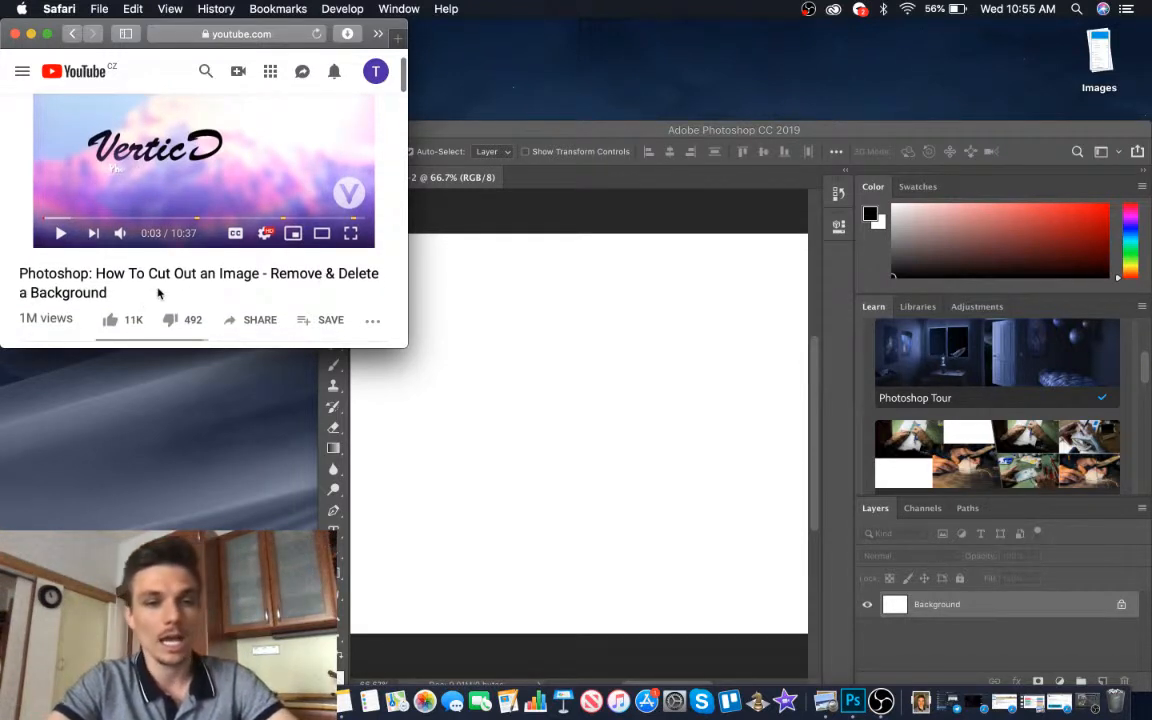
scroll(120, 290, "up", 2)
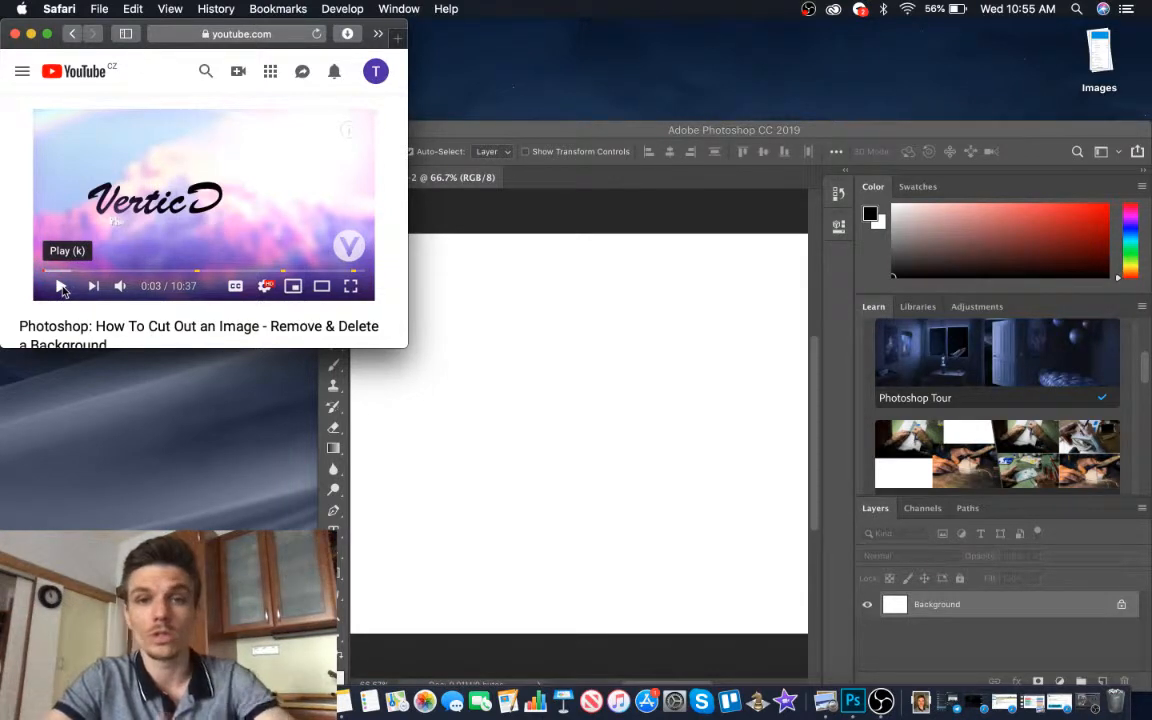
left_click(61, 287)
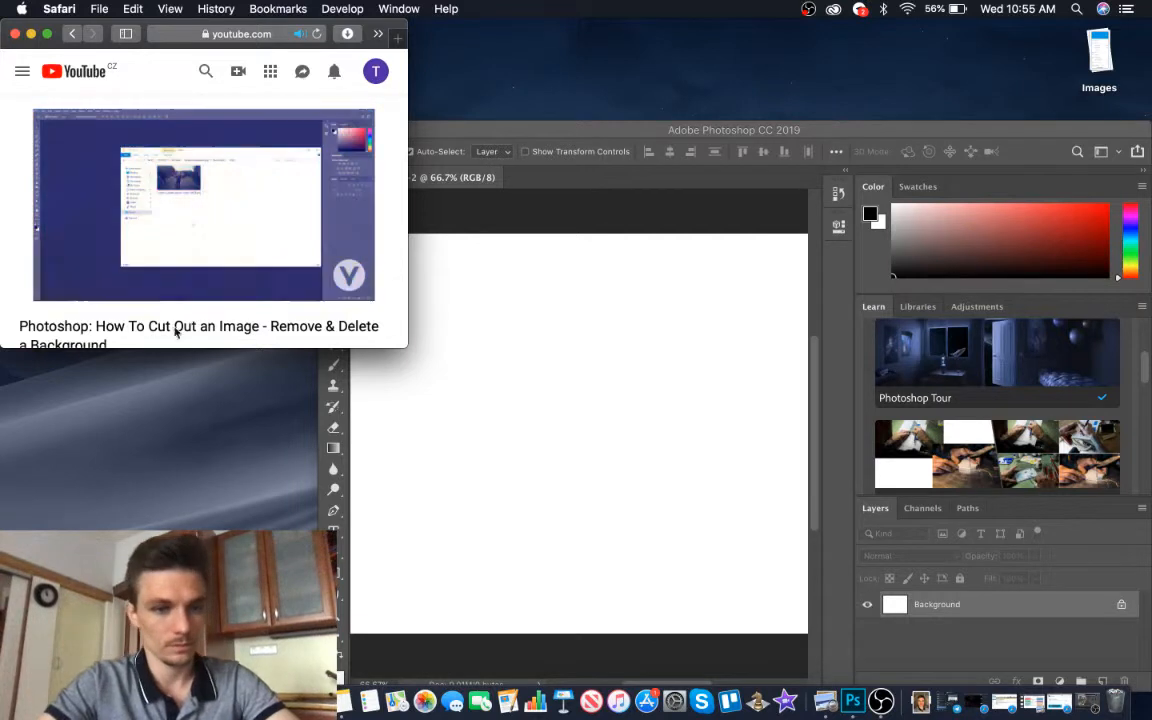
key("XF86AudioRaiseVolume")
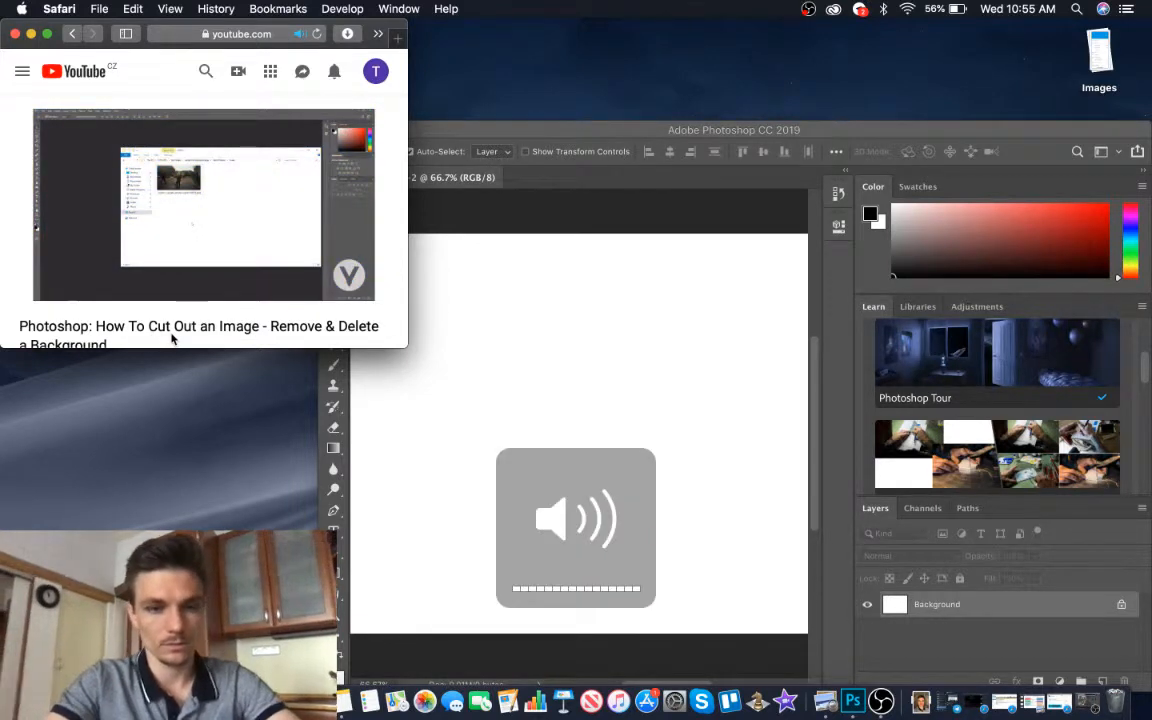
key("XF86AudioRaiseVolume")
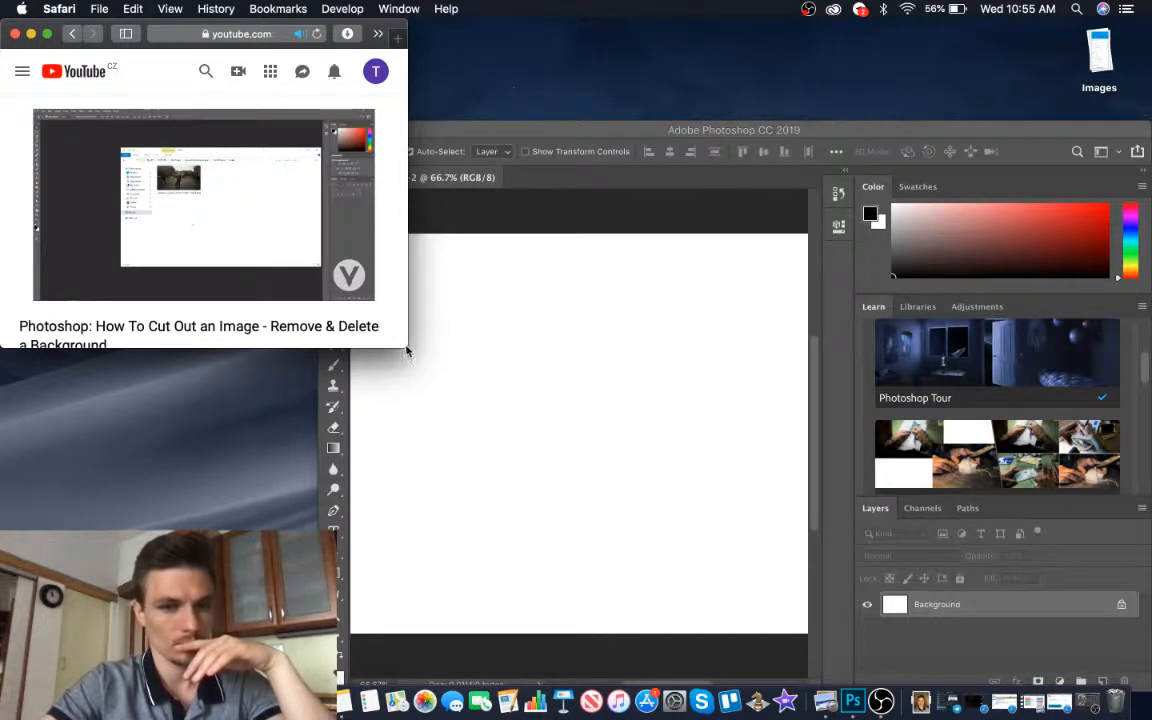
- Enlarge the browser window to show the tutorial's full title and description, and pause the video
left_click_drag(405, 346, 437, 632)
left_click_drag(461, 570, 443, 515)
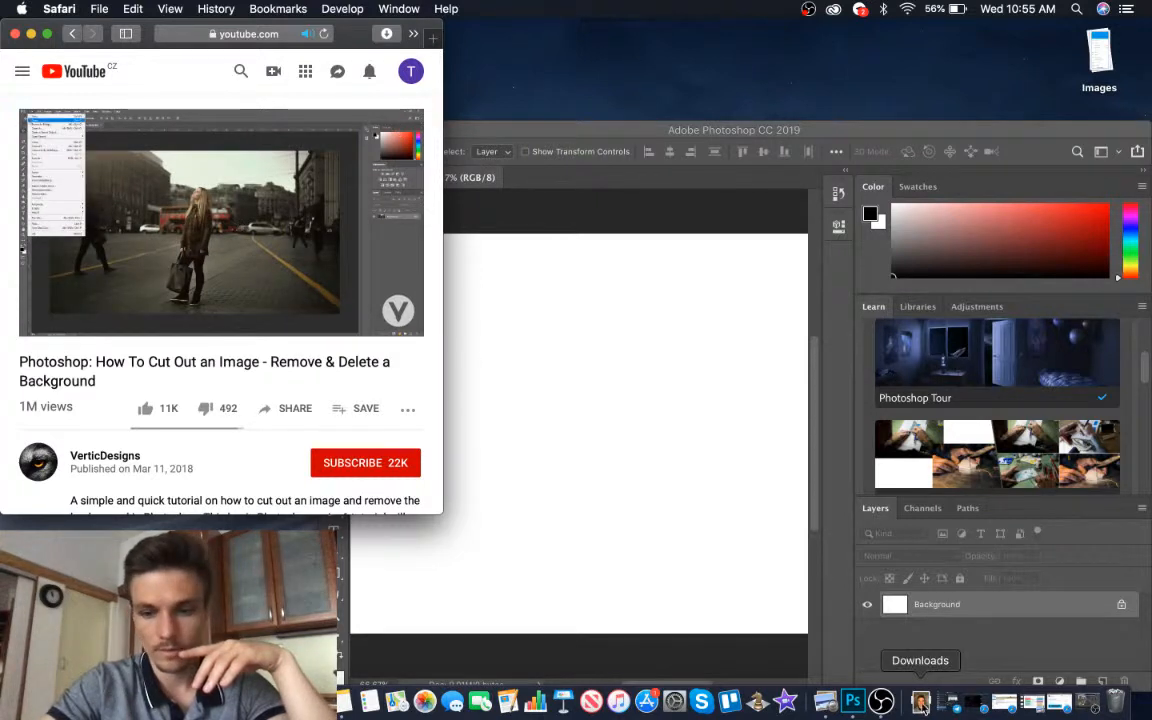
left_click(330, 295)
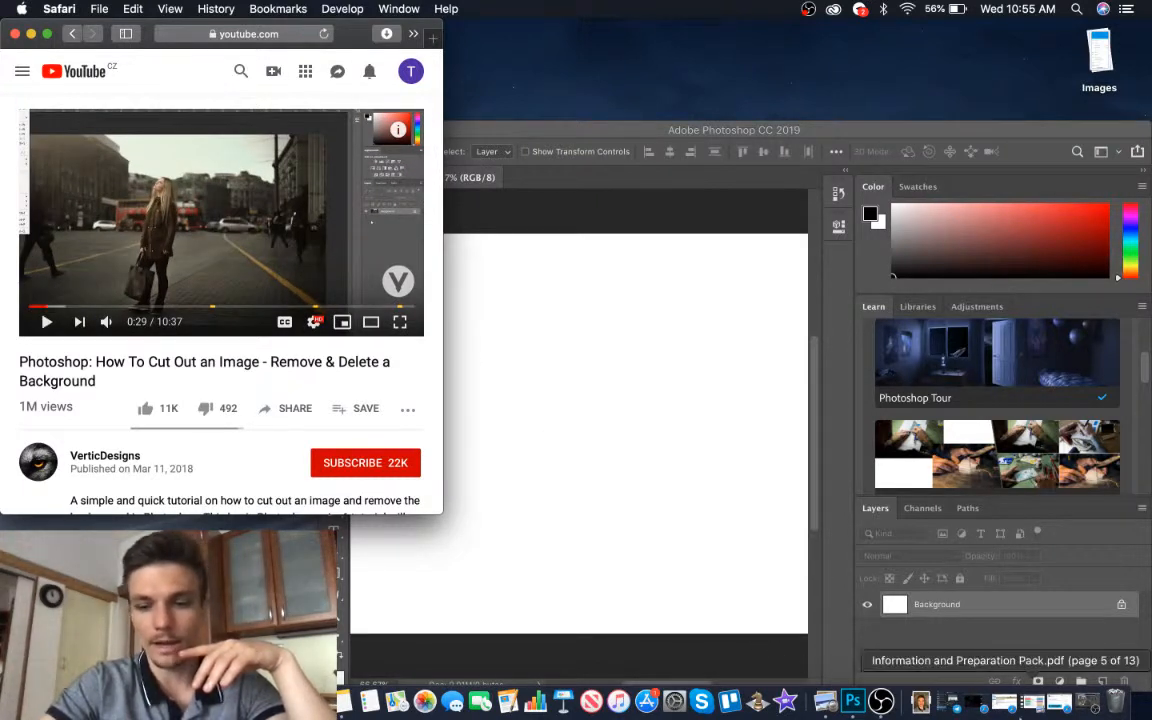
- Pull the Downloads stack out of the Dock, and bring Photoshop to the front and reposition its window
left_click_drag(920, 700, 605, 403)
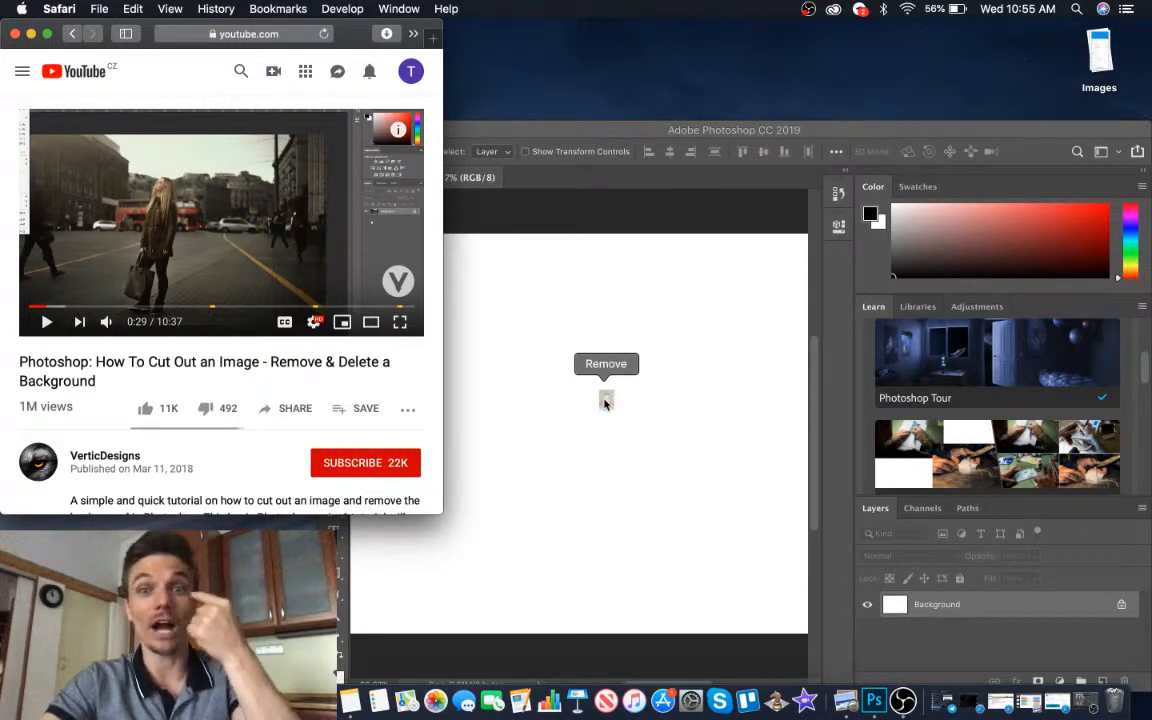
left_click_drag(605, 403, 604, 404)
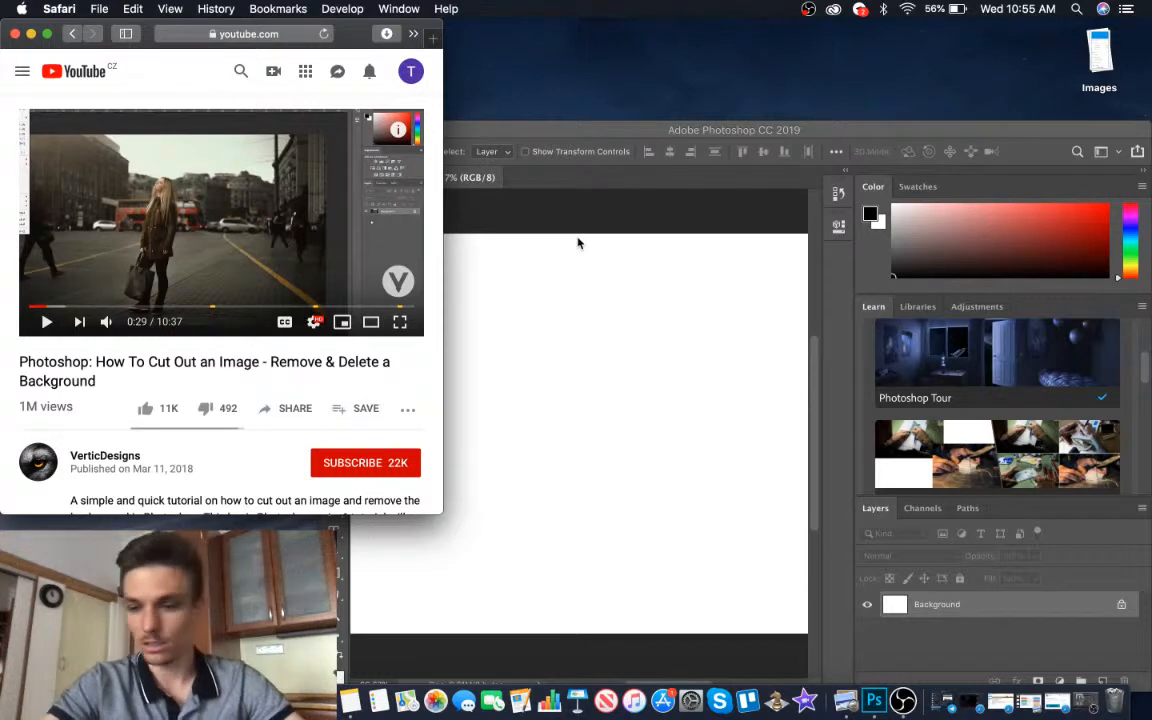
left_click(589, 134)
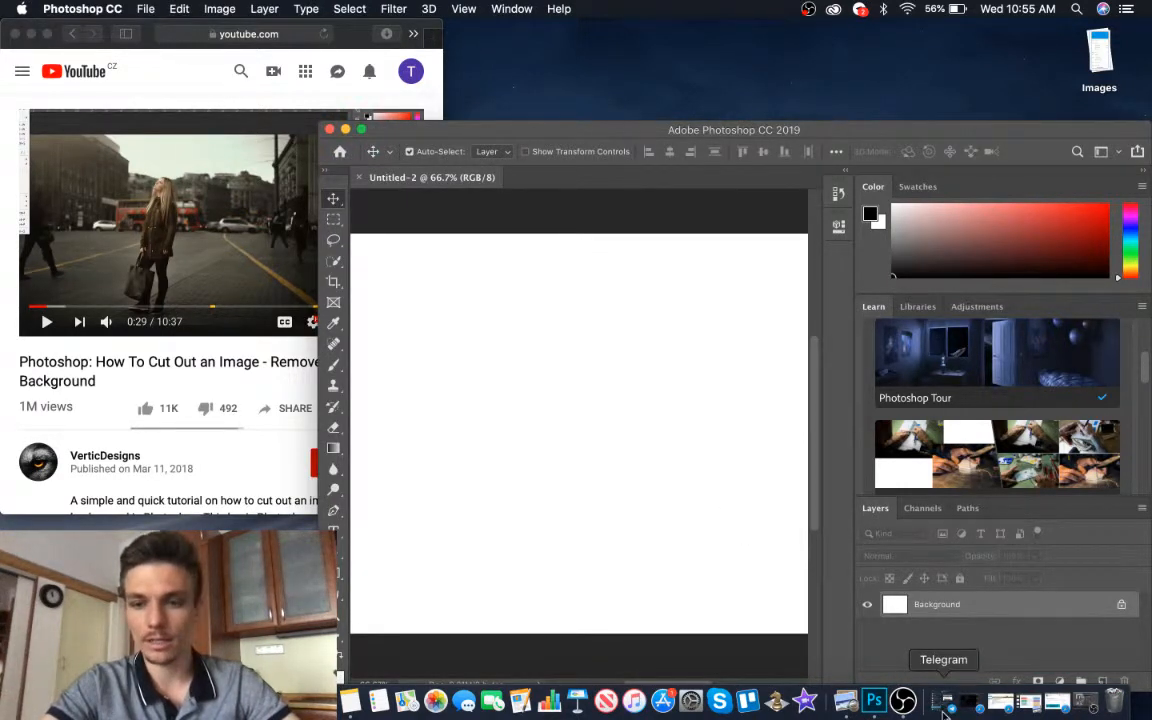
left_click_drag(868, 136, 909, 100)
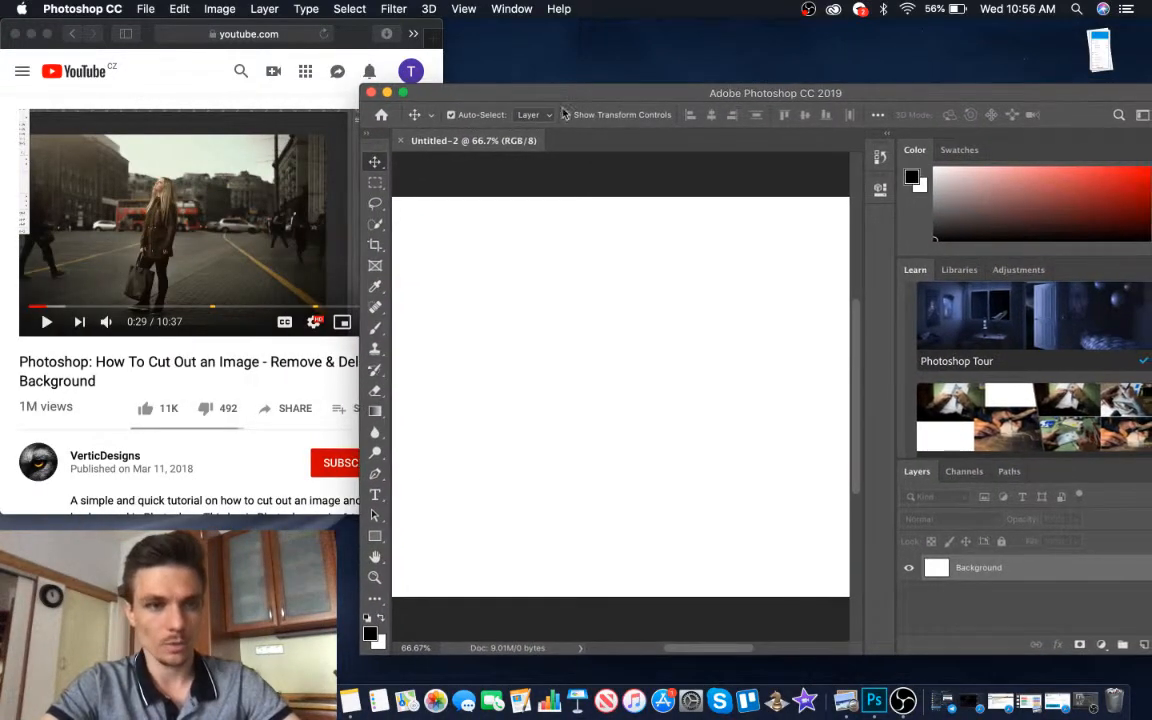
- Look for the portrait photo among Finder's recent files sorted by date last opened, and minimize that window
left_click(38, 700)
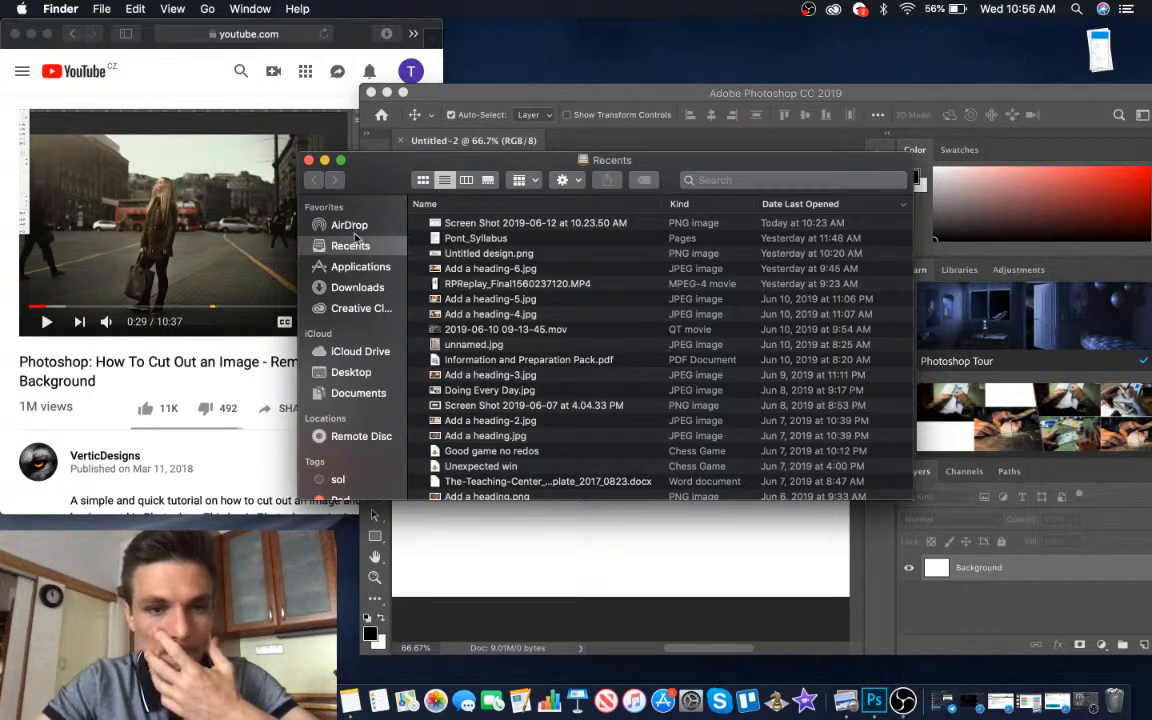
left_click(798, 203)
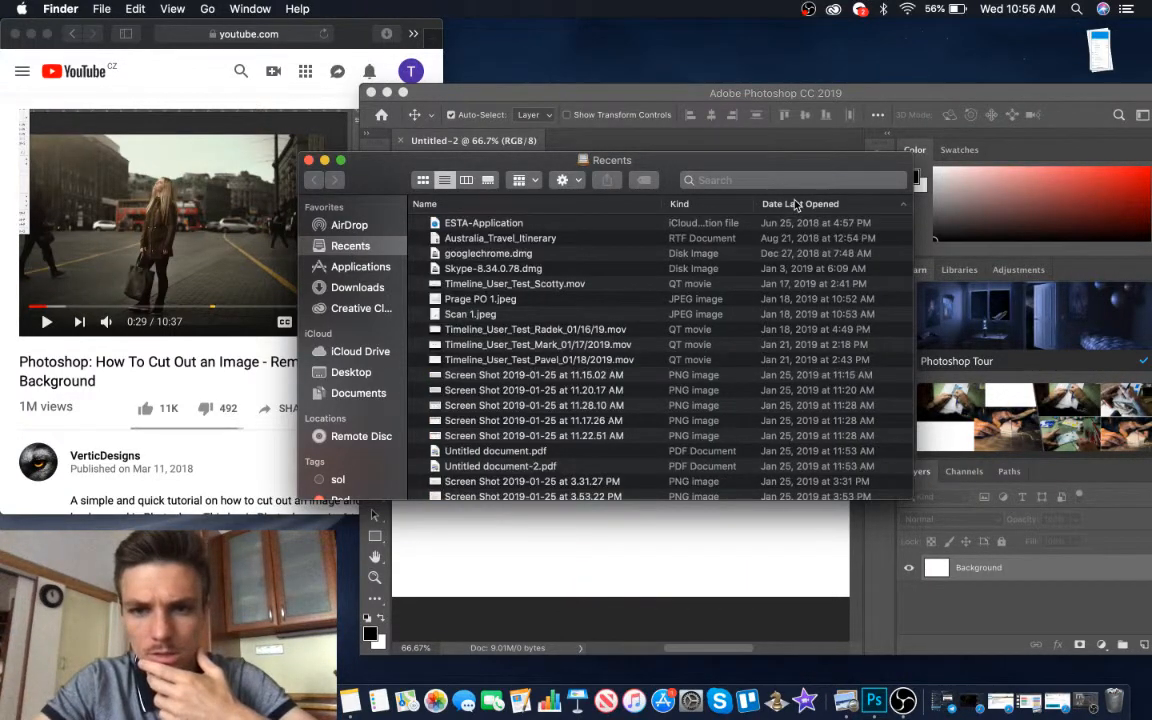
left_click(800, 203)
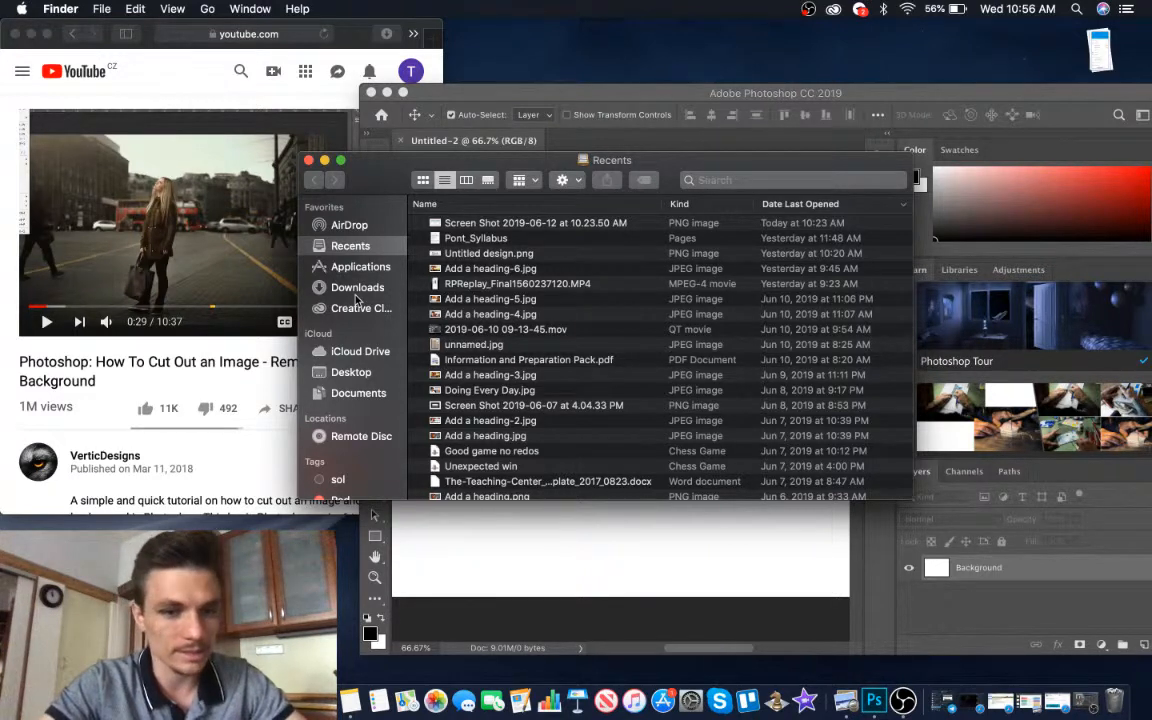
left_click(326, 160)
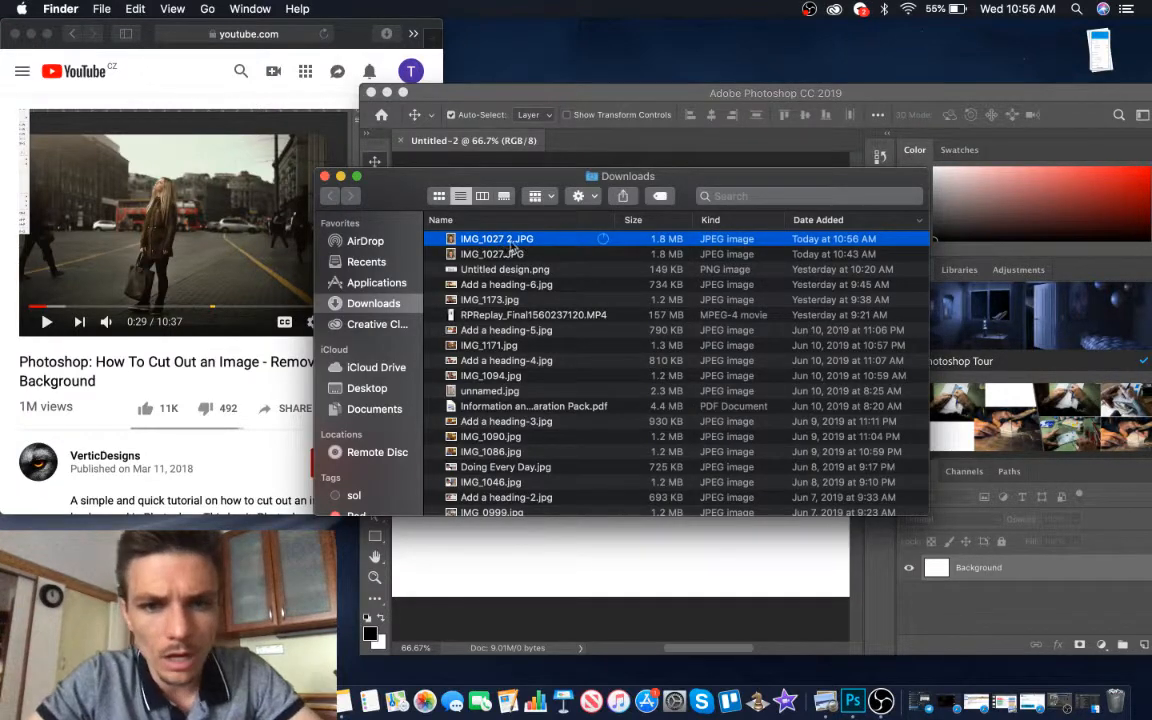
- Move the Downloads window aside, transfer IMG_1027 2.JPG from it to the desktop, and minimize the window
left_click_drag(452, 178, 698, 346)
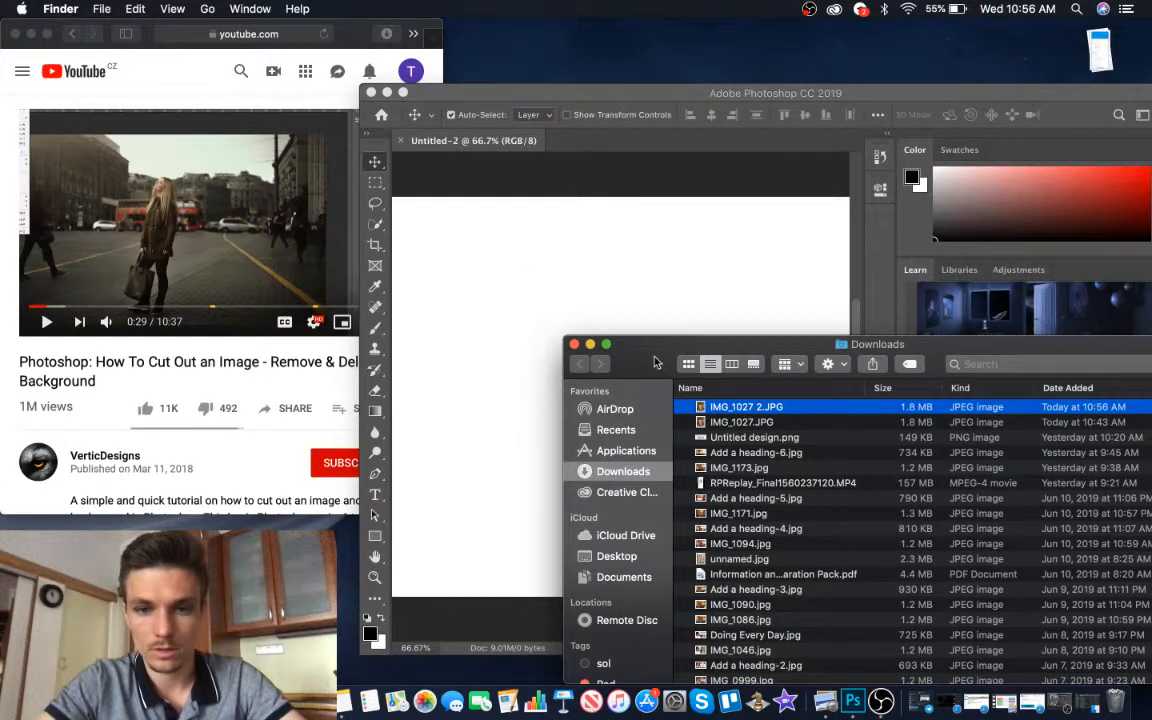
mouse_move(597, 345)
left_mouse_down()
mouse_move(537, 406)
mouse_move(578, 353)
left_mouse_up()
left_click_drag(697, 410, 760, 40)
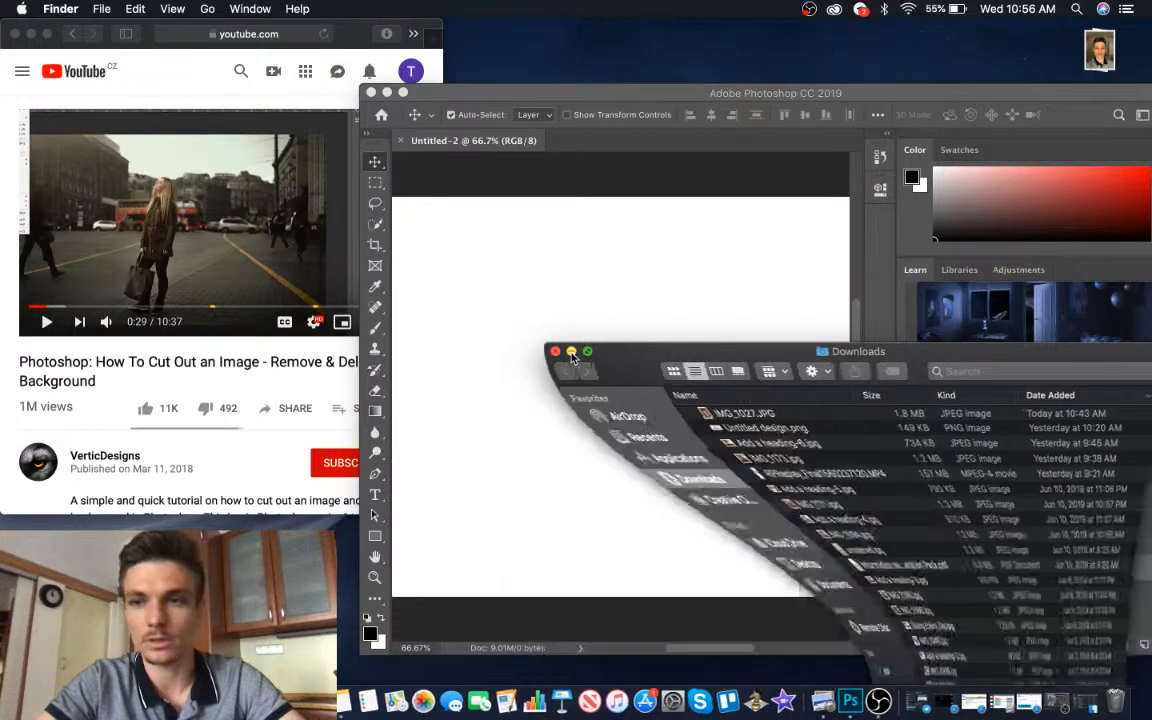
key("super+m")
- Place IMG_1027 2.JPG from the desktop Images stack into the Untitled-2 Photoshop document and reposition the Photoshop window
left_click(900, 90)
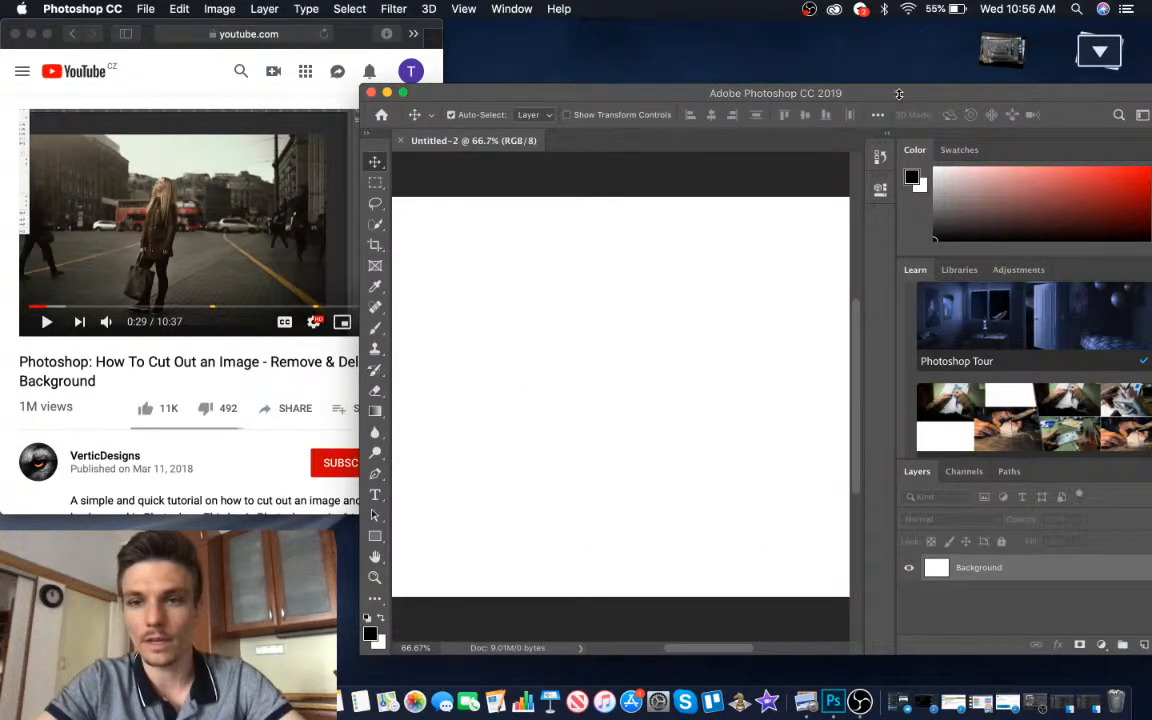
left_click_drag(899, 93, 731, 71)
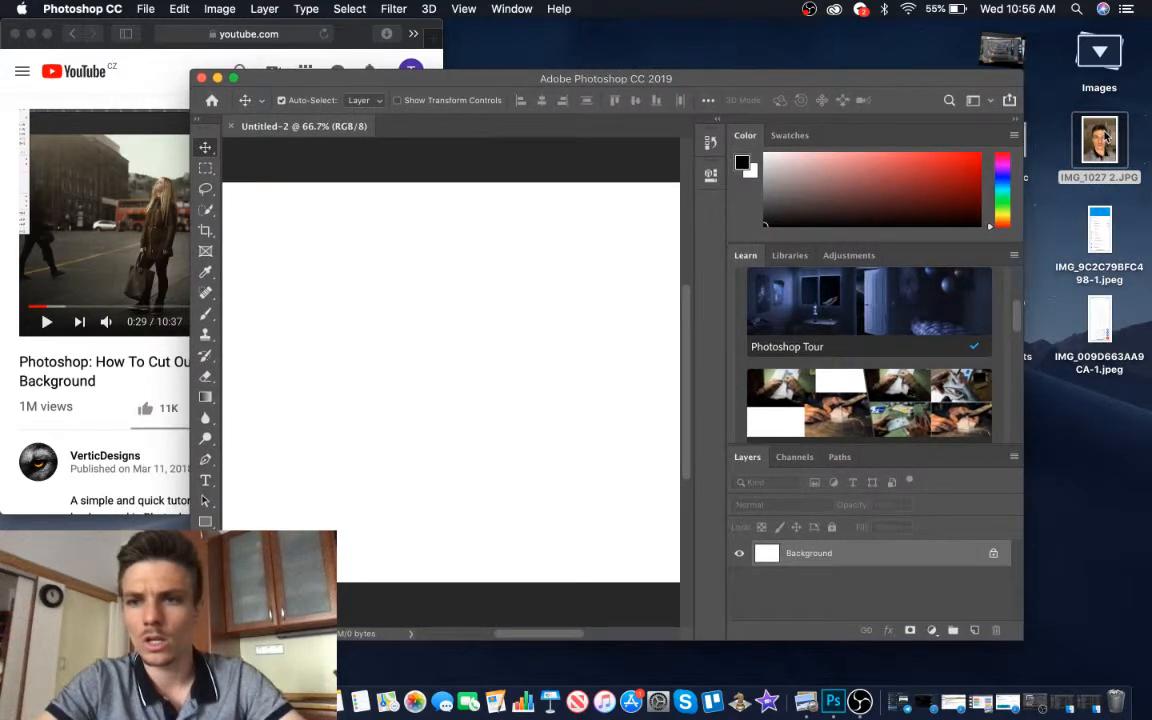
left_click_drag(1104, 137, 416, 267)
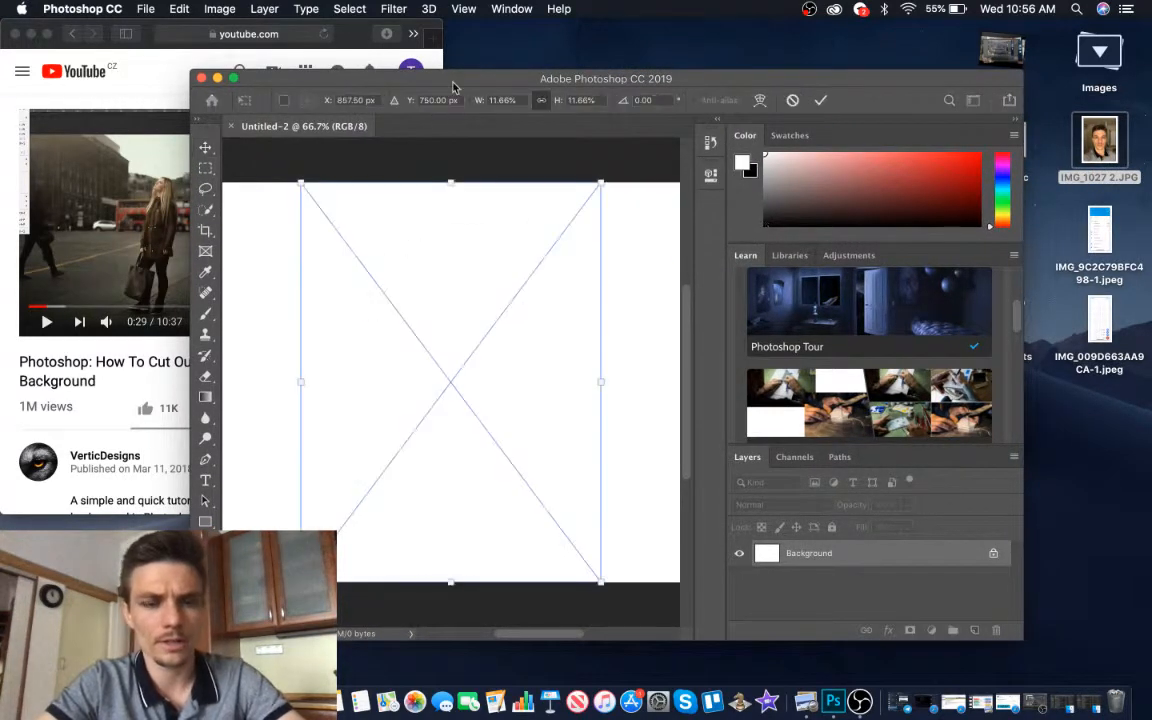
left_click_drag(453, 87, 552, 113)
left_click(1110, 51)
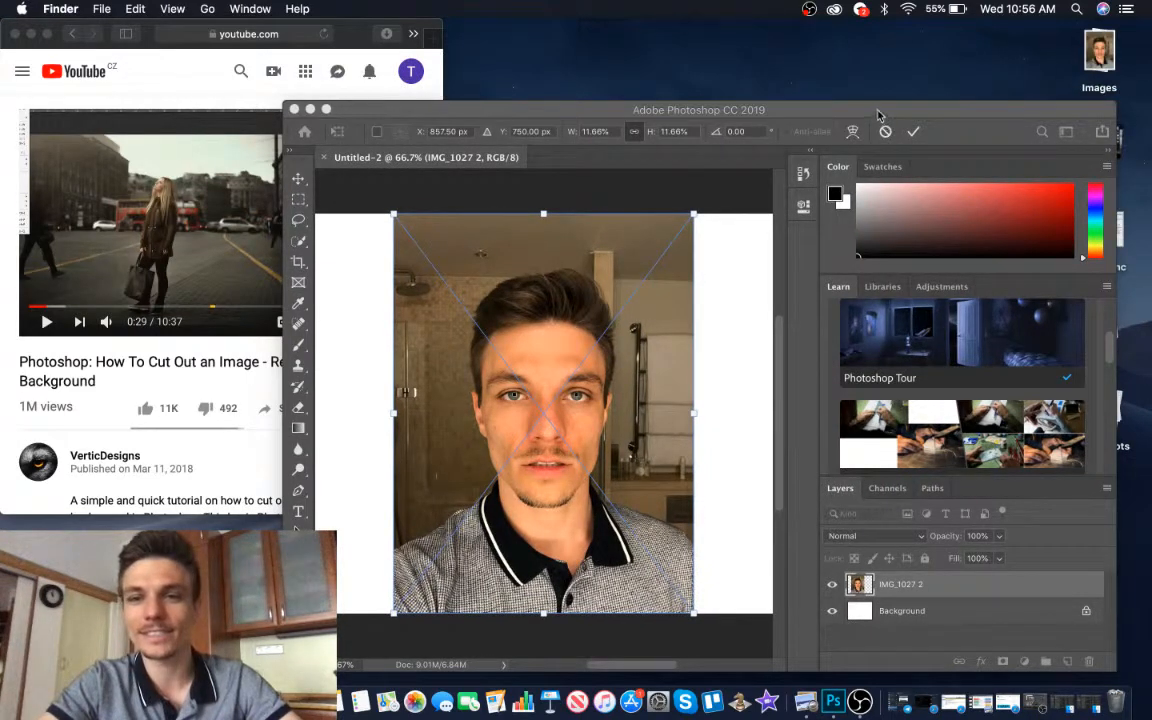
left_click(878, 112)
left_click_drag(858, 108, 893, 44)
- Resume the tutorial video and select the Background layer in Photoshop, dismissing its context options
left_click(208, 195)
left_click(208, 195)
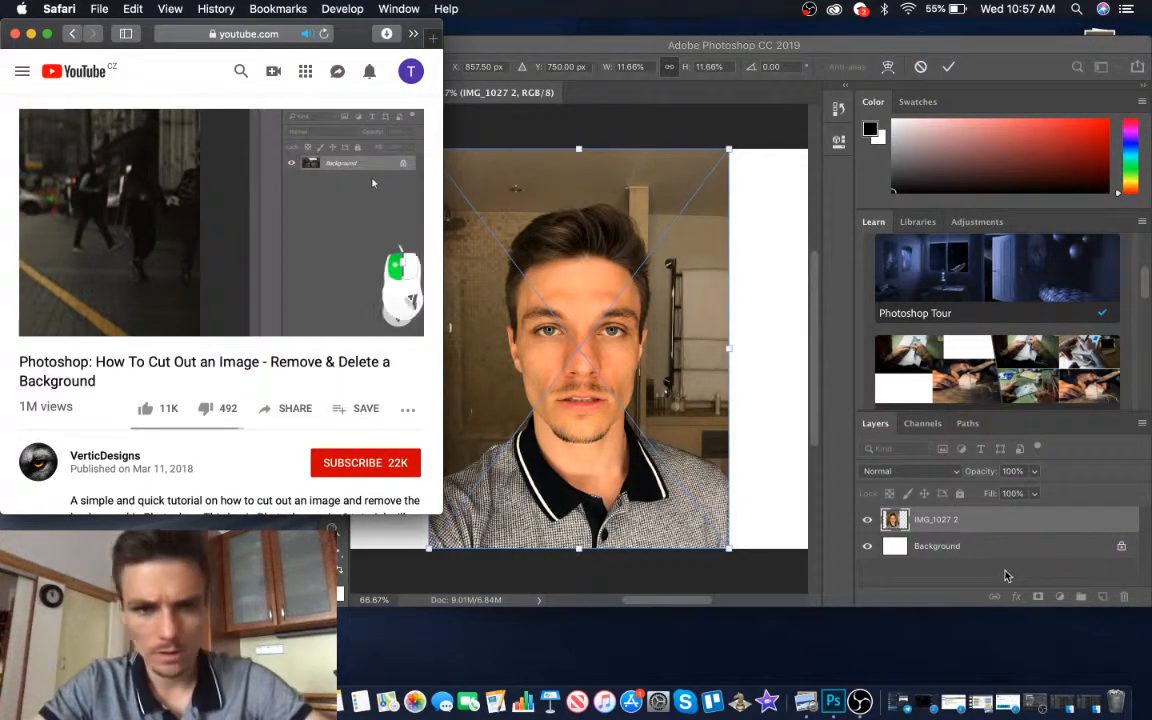
right_click(1101, 549)
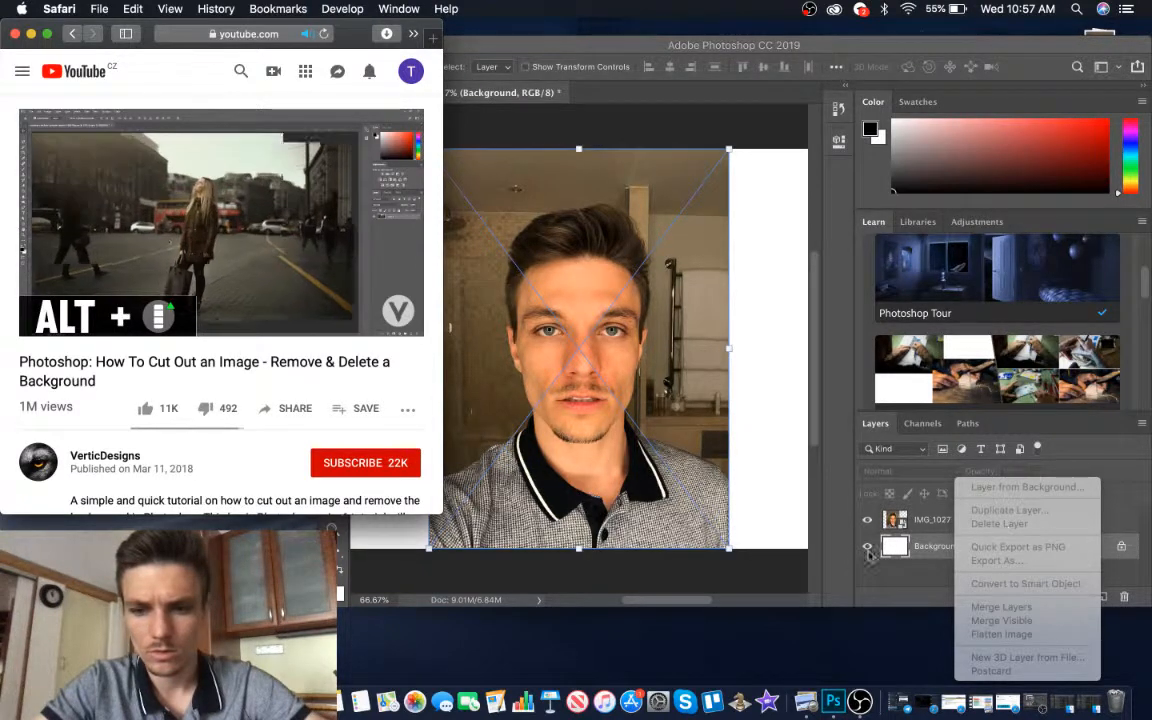
left_click(833, 563)
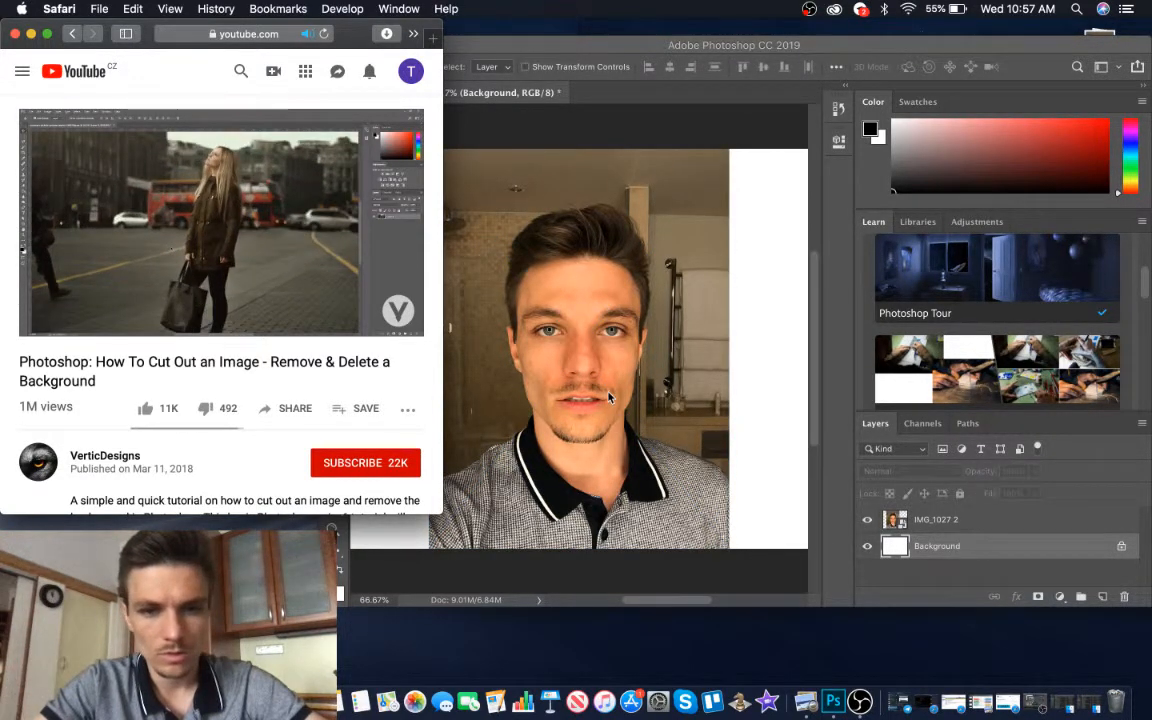
- Switch to Photoshop and activate the Lasso tool for the portrait document
scroll(611, 400, "up", 5)
scroll(609, 398, "down", 6)
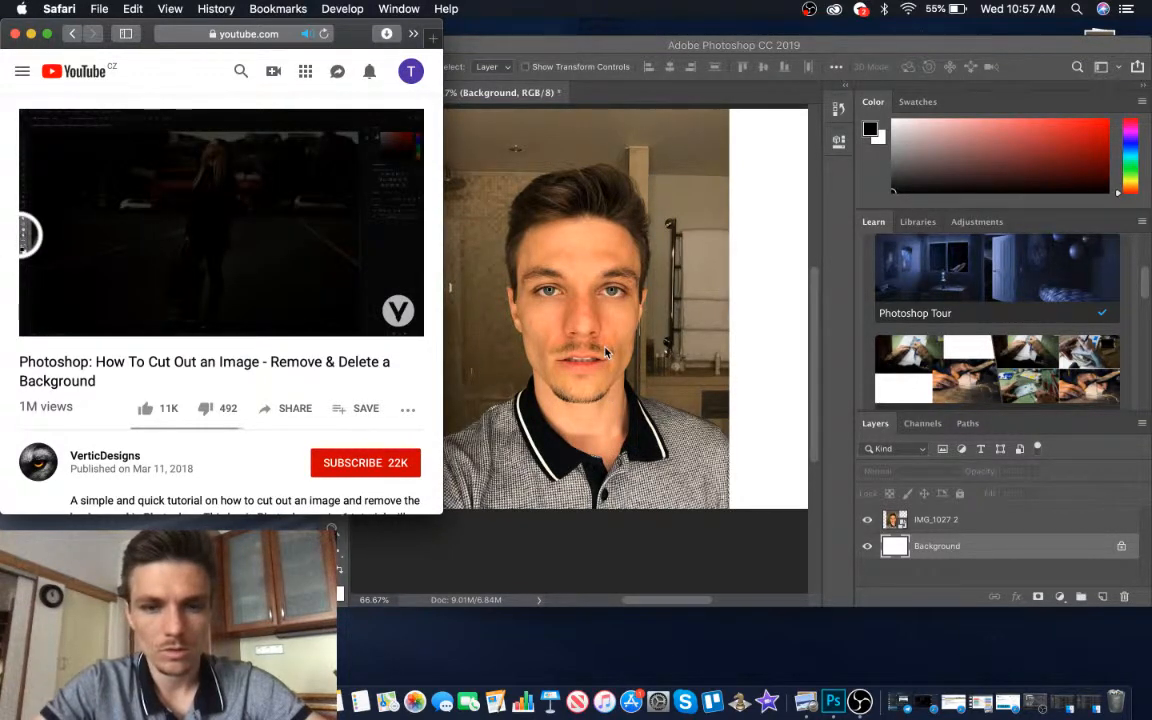
left_click(600, 375)
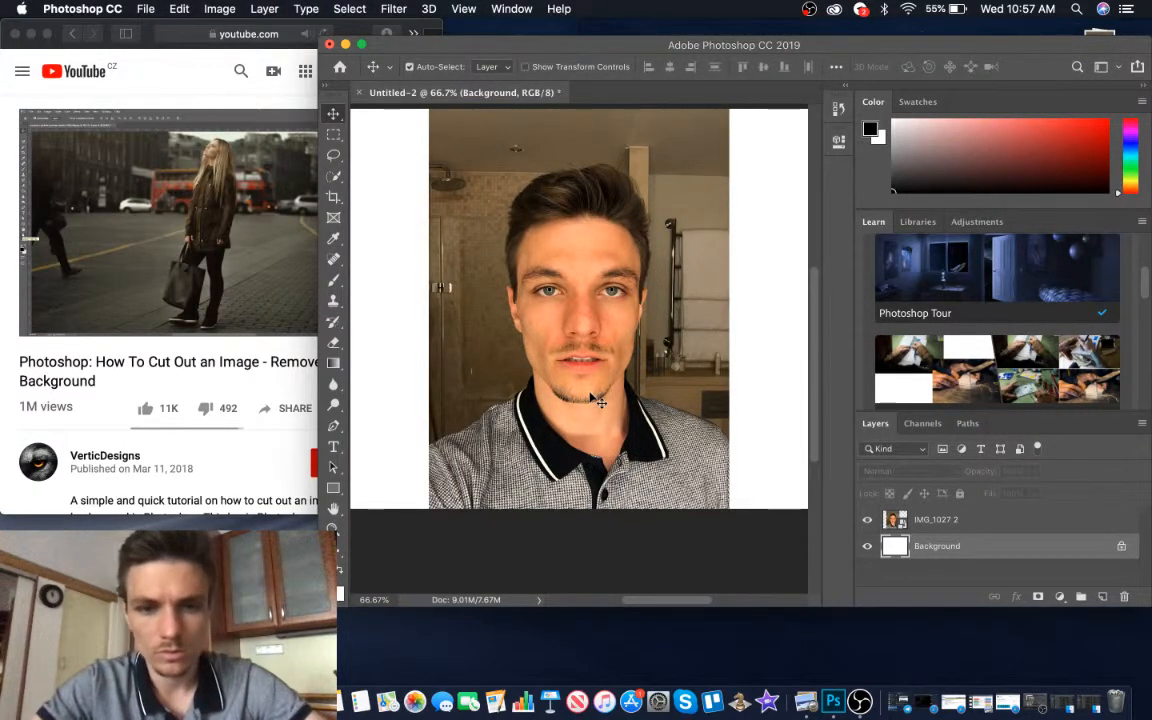
scroll(597, 400, "up", 5)
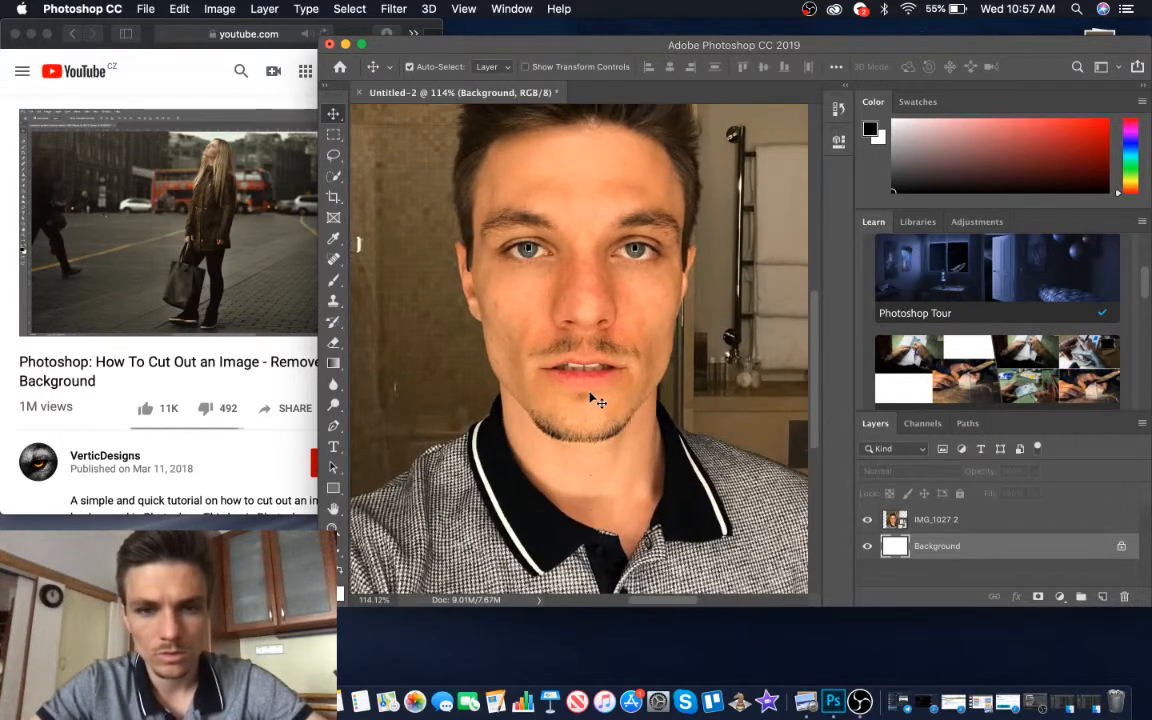
scroll(597, 400, "down", 1)
scroll(593, 400, "down", 2)
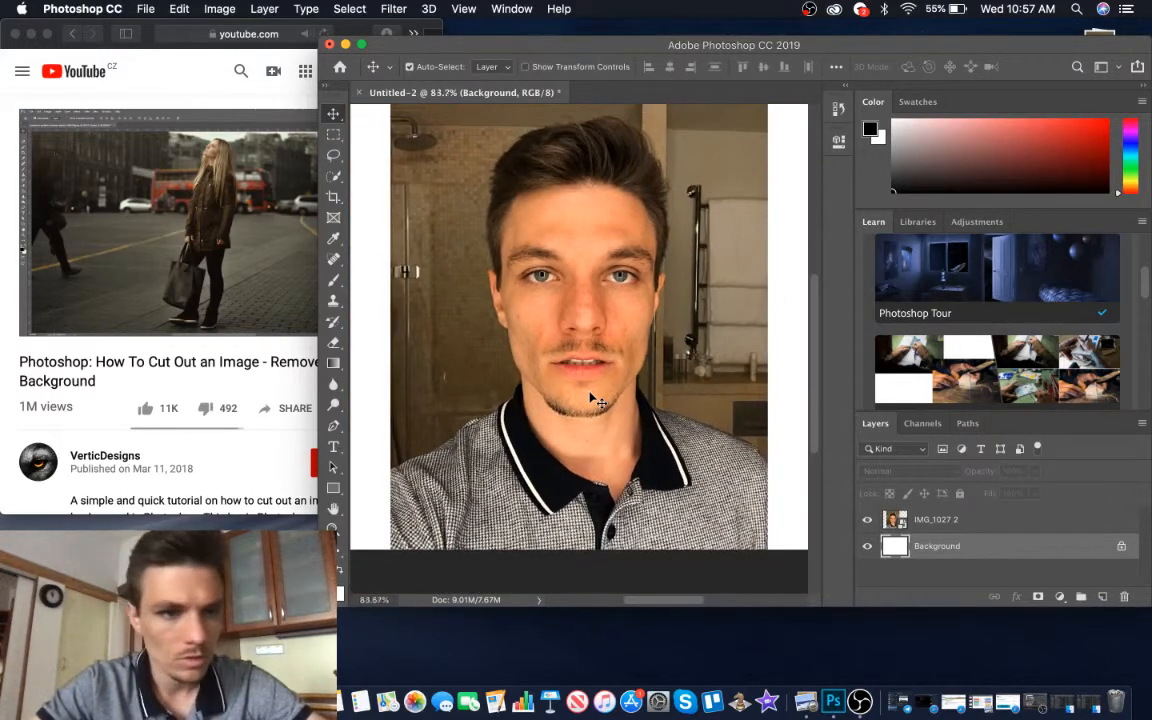
key("l")
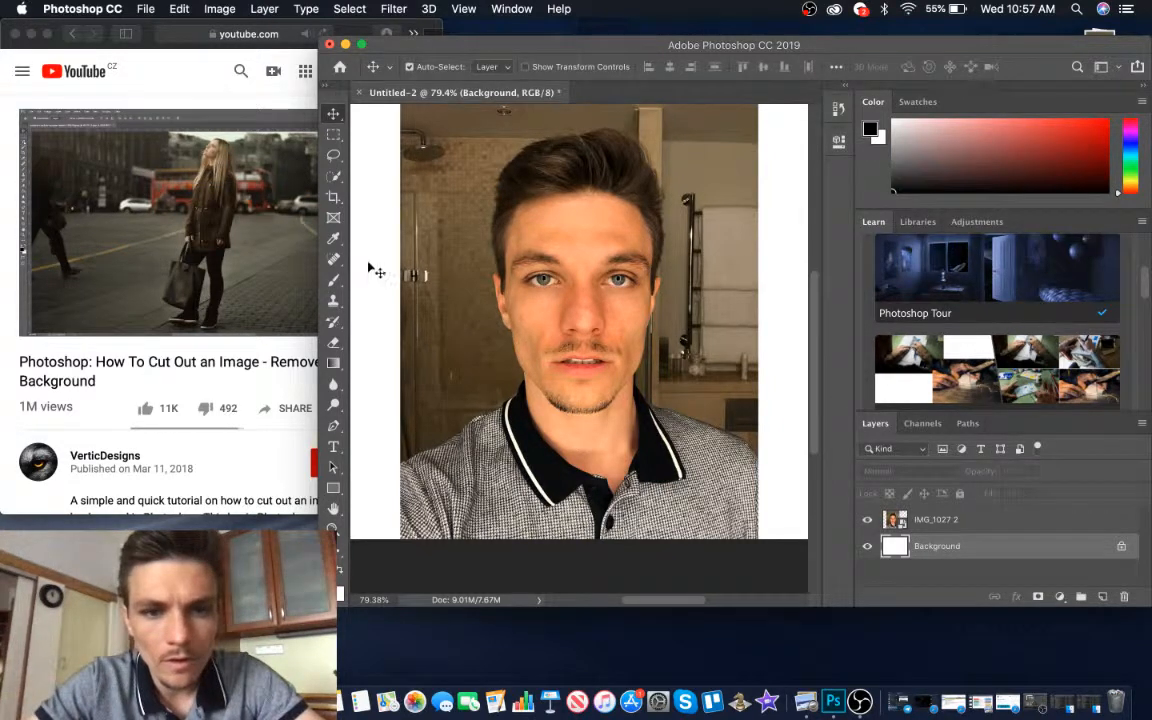
key("l")
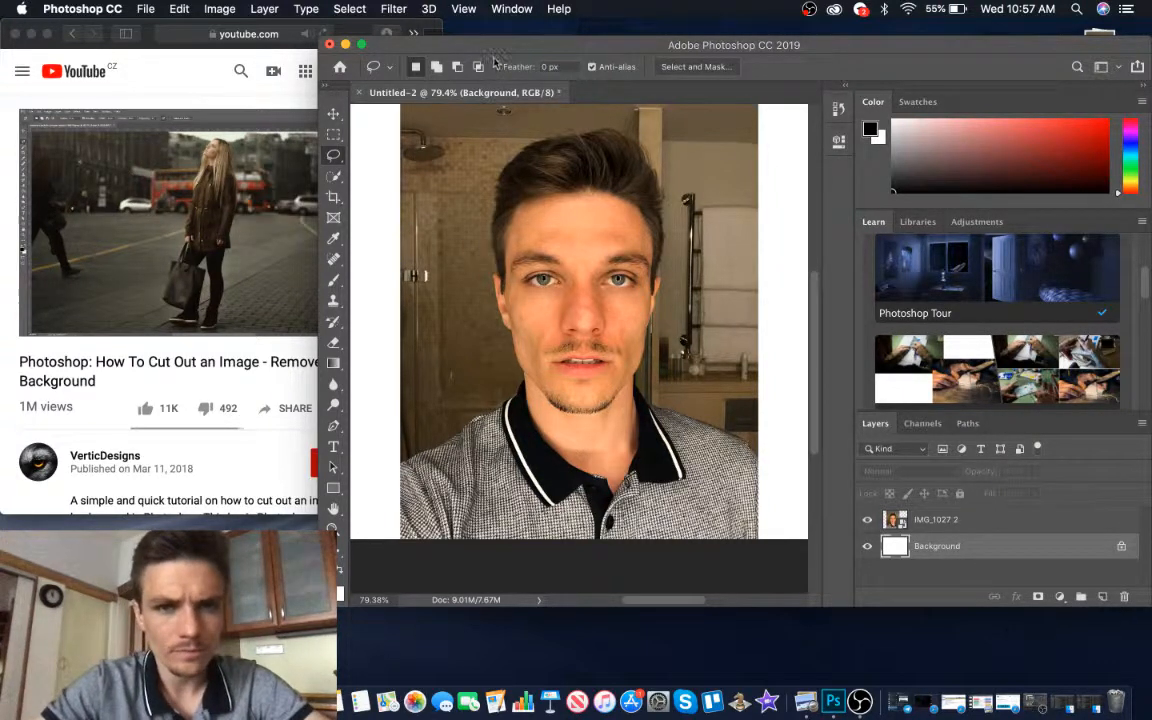
- Move the Photoshop window clear of the tutorial video and zoom in on the face to about 125%
left_click_drag(510, 45, 596, 38)
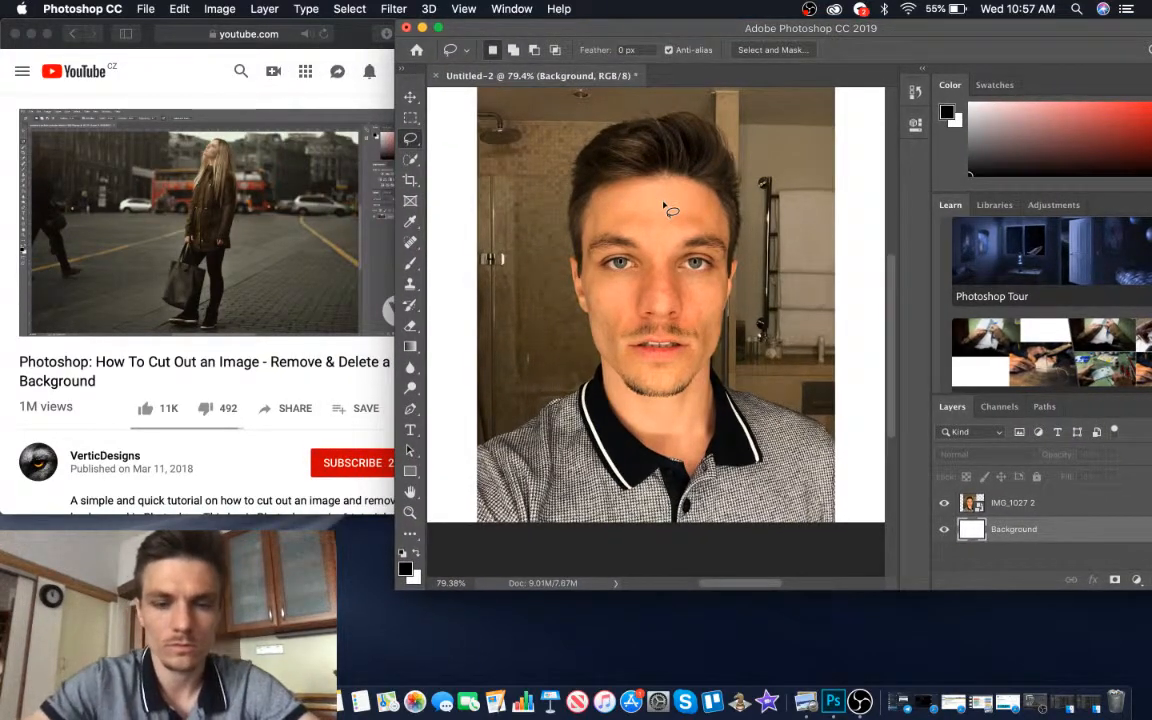
scroll(663, 203, "up", 2)
scroll(663, 205, "up", 4)
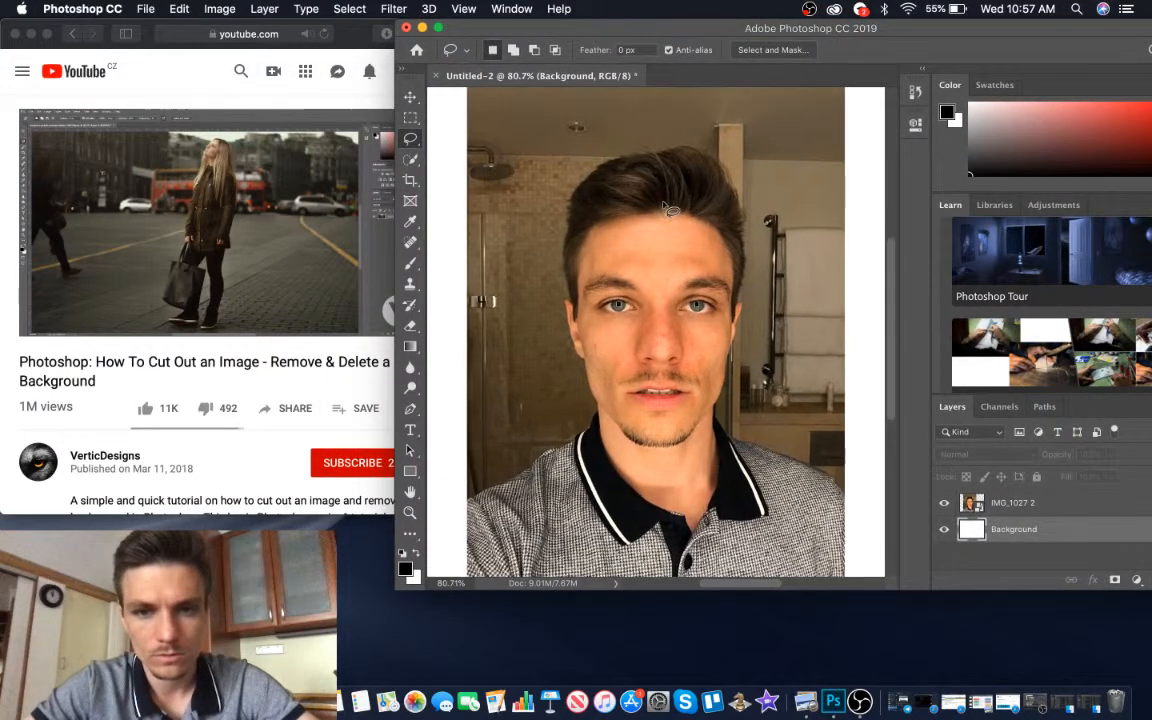
scroll(663, 205, "up", 2)
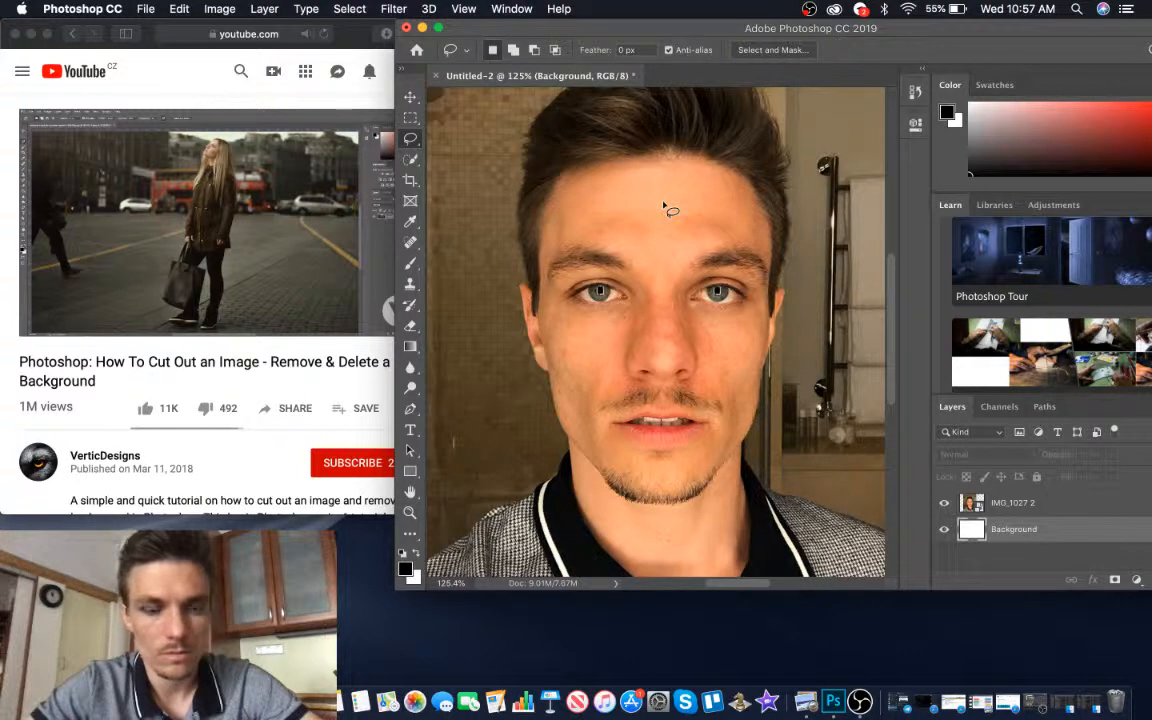
- Trace a freehand Lasso selection around the whole head, following the jaw, ears and hair outline back to the chin
scroll(663, 280, "up", 3)
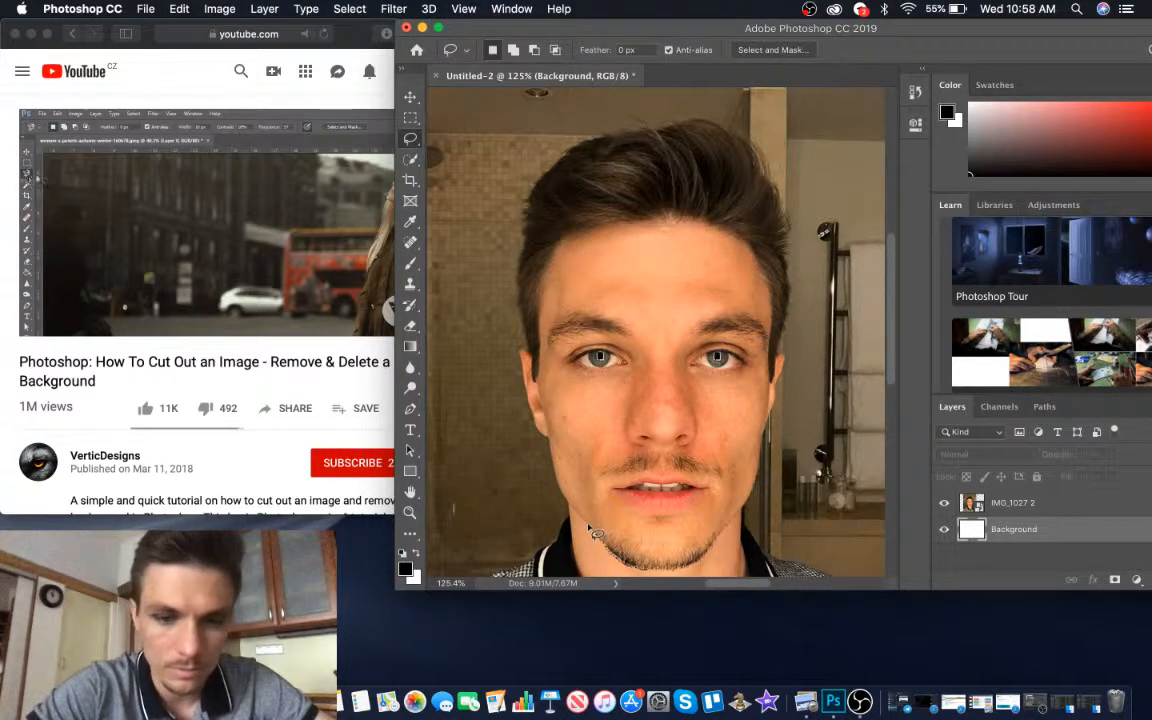
mouse_move(573, 512)
left_mouse_down()
mouse_move(528, 402)
mouse_move(527, 330)
left_mouse_up()
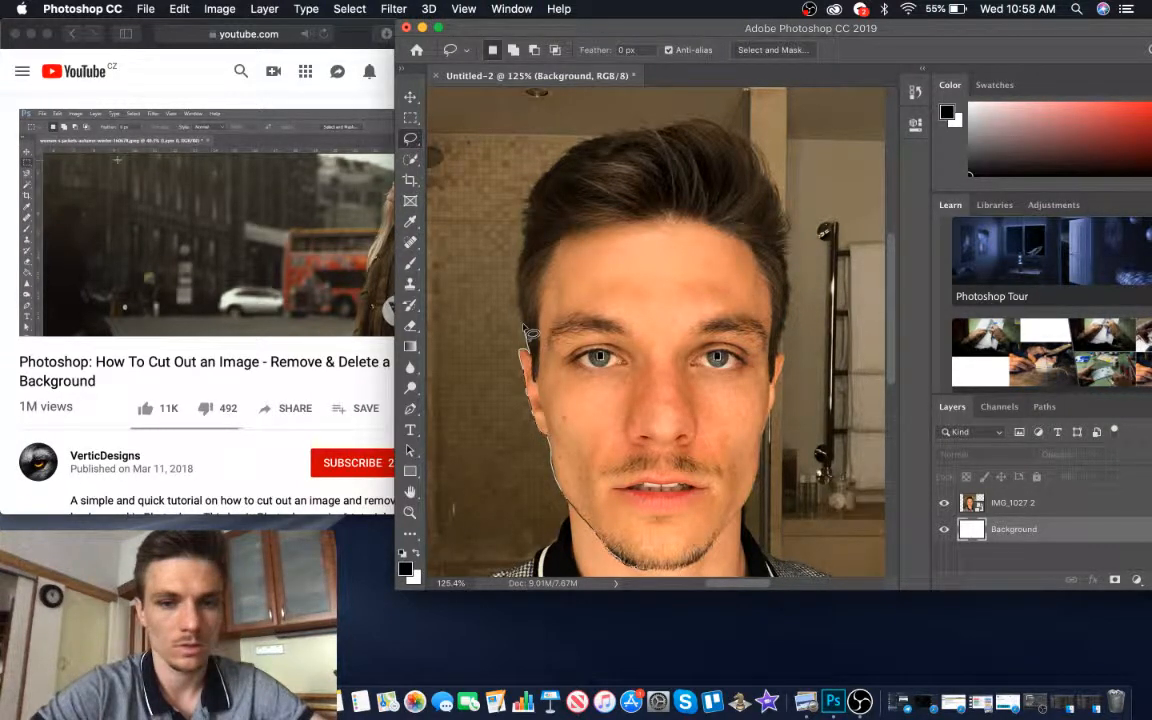
left_click_drag(527, 333, 531, 241)
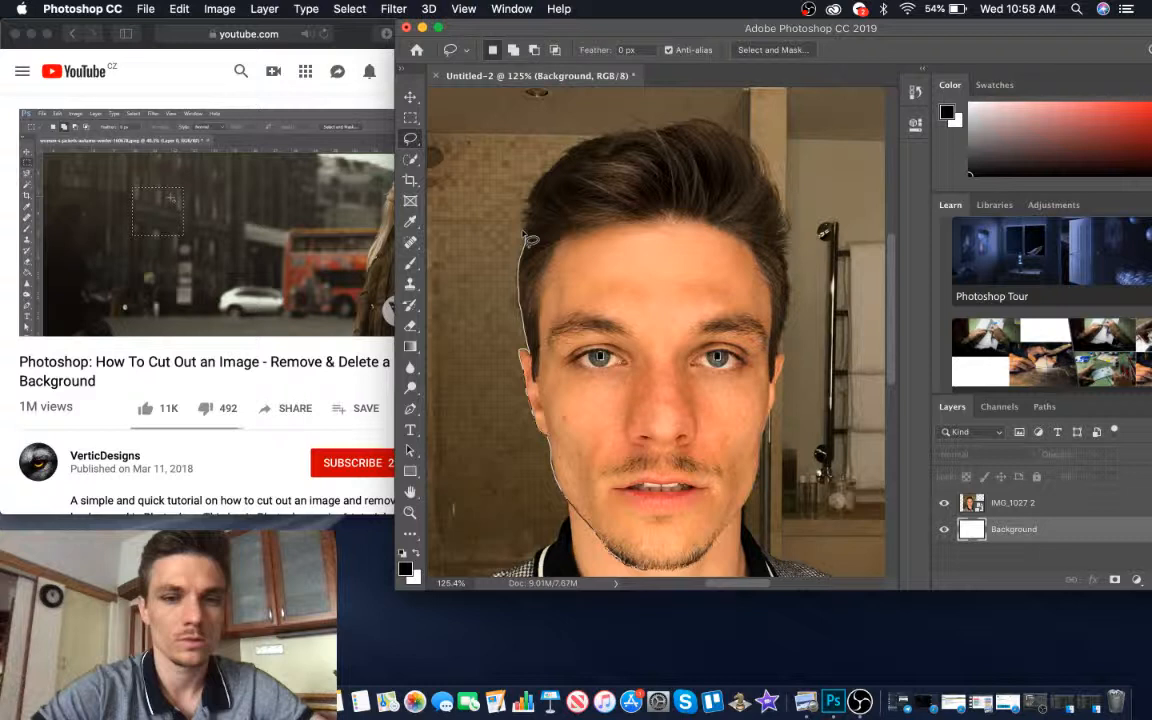
mouse_move(531, 241)
left_mouse_down()
mouse_move(552, 140)
mouse_move(580, 128)
mouse_move(640, 140)
left_mouse_up()
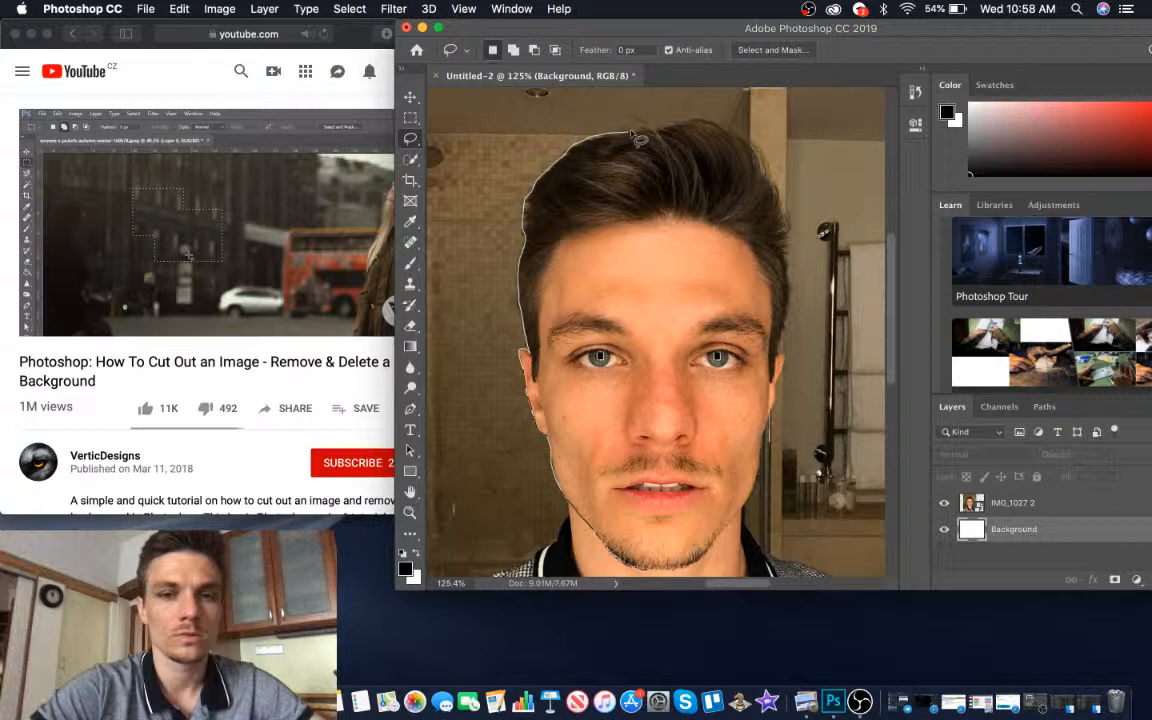
mouse_move(640, 140)
left_mouse_down()
mouse_move(771, 172)
mouse_move(790, 220)
left_mouse_up()
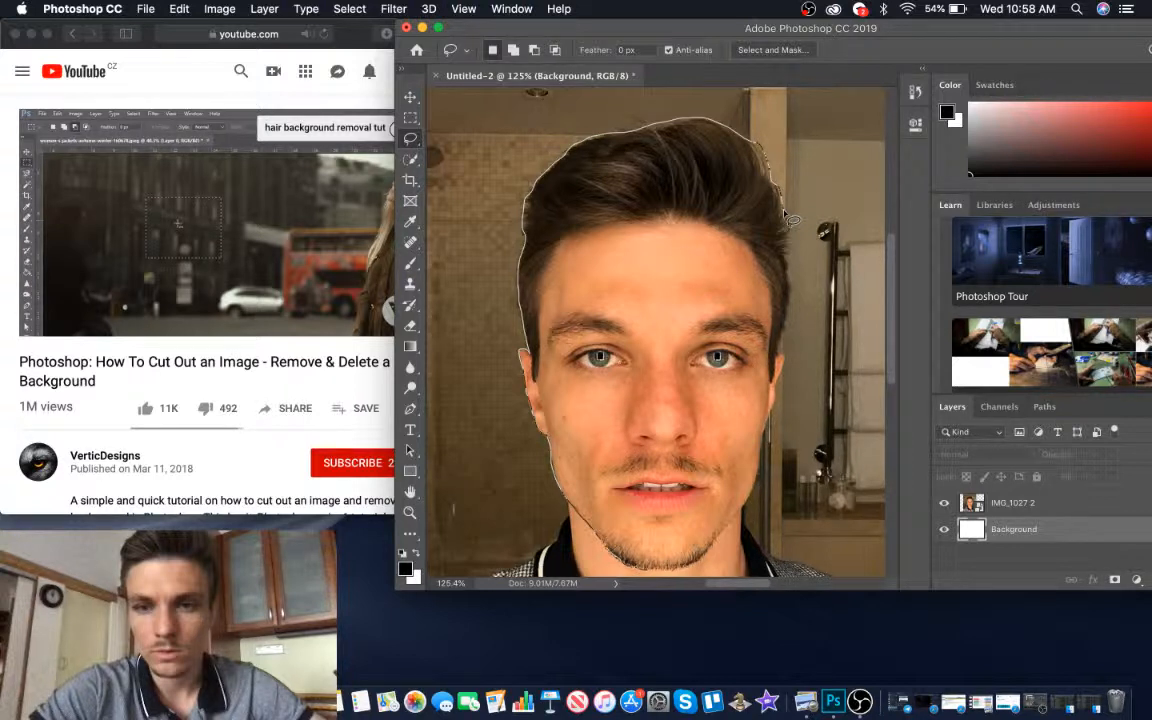
left_click_drag(784, 211, 783, 415)
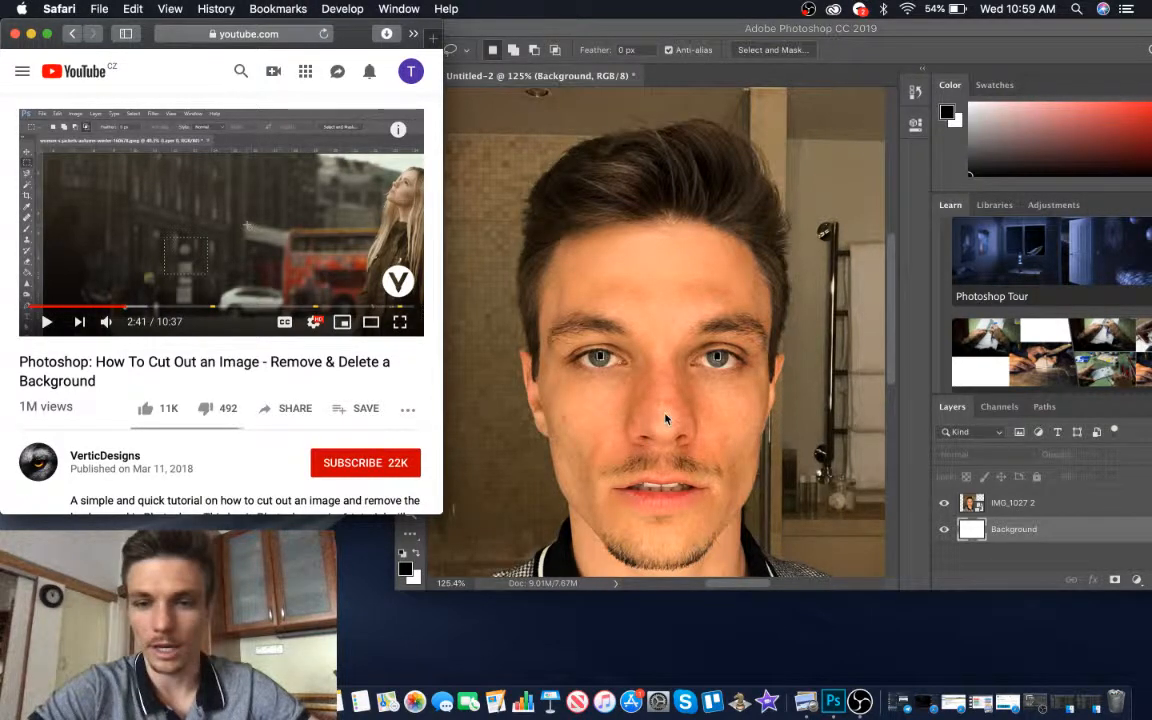
left_click(635, 31)
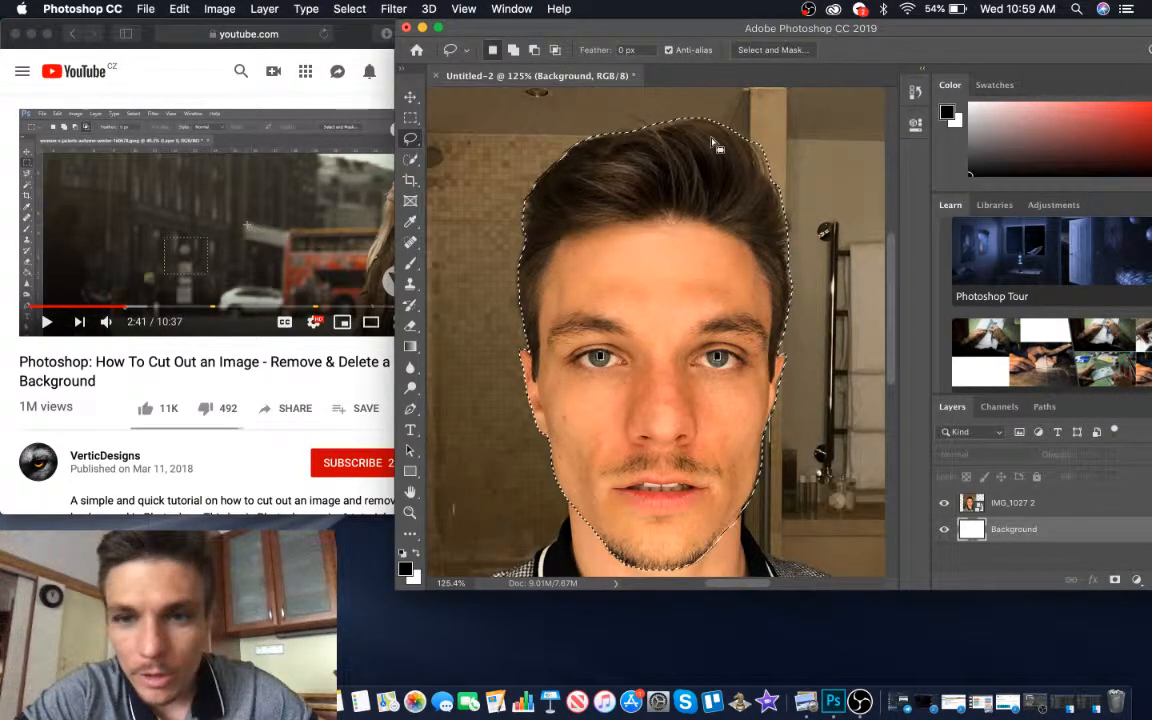
- Switch to the YouTube tutorial and resume it from 2:41, checking the head selection in Photoshop while it plays
left_click(348, 40)
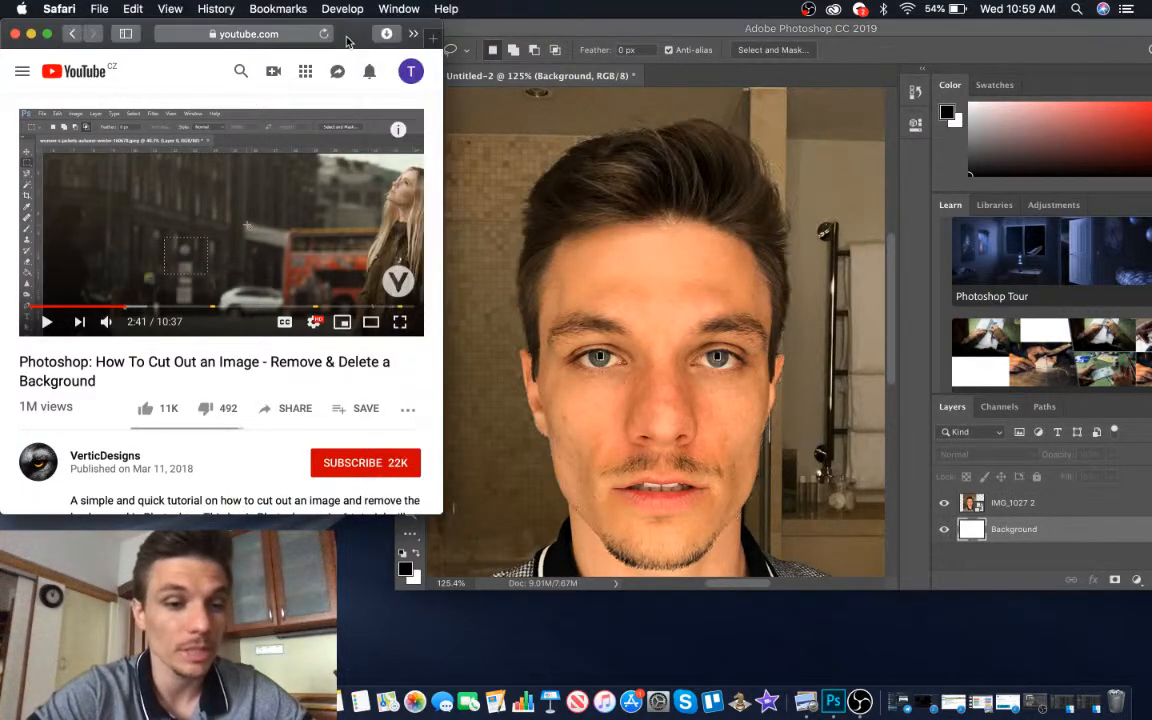
left_click(130, 209)
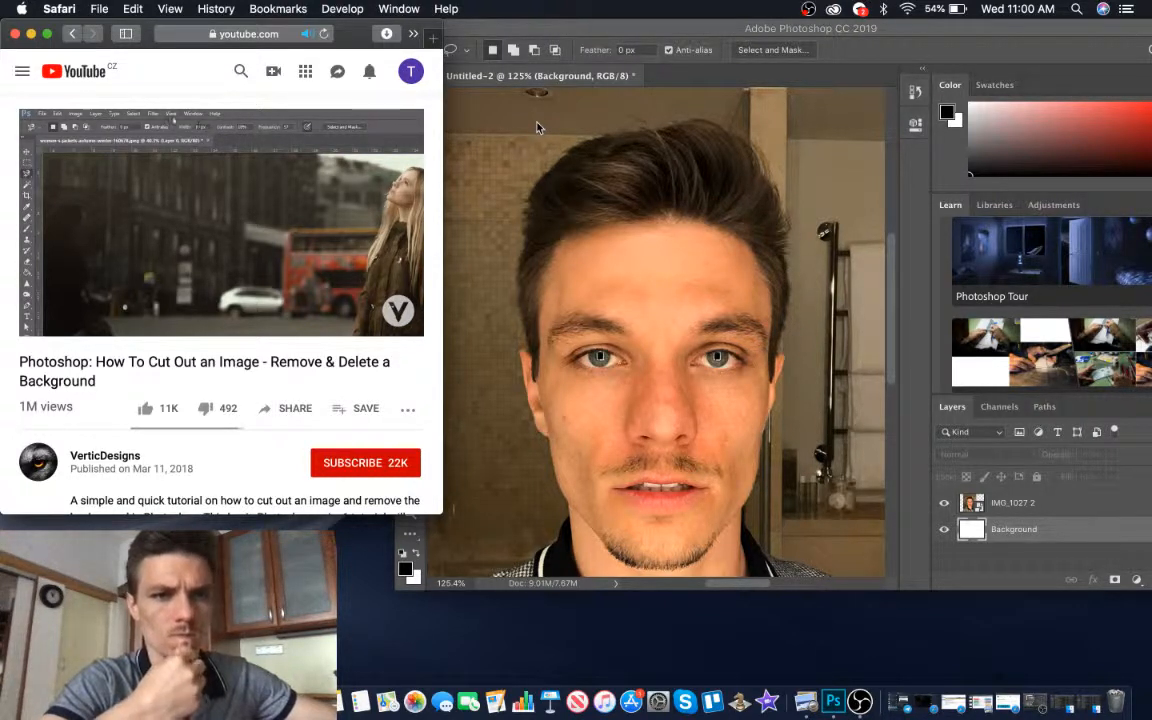
left_click(690, 32)
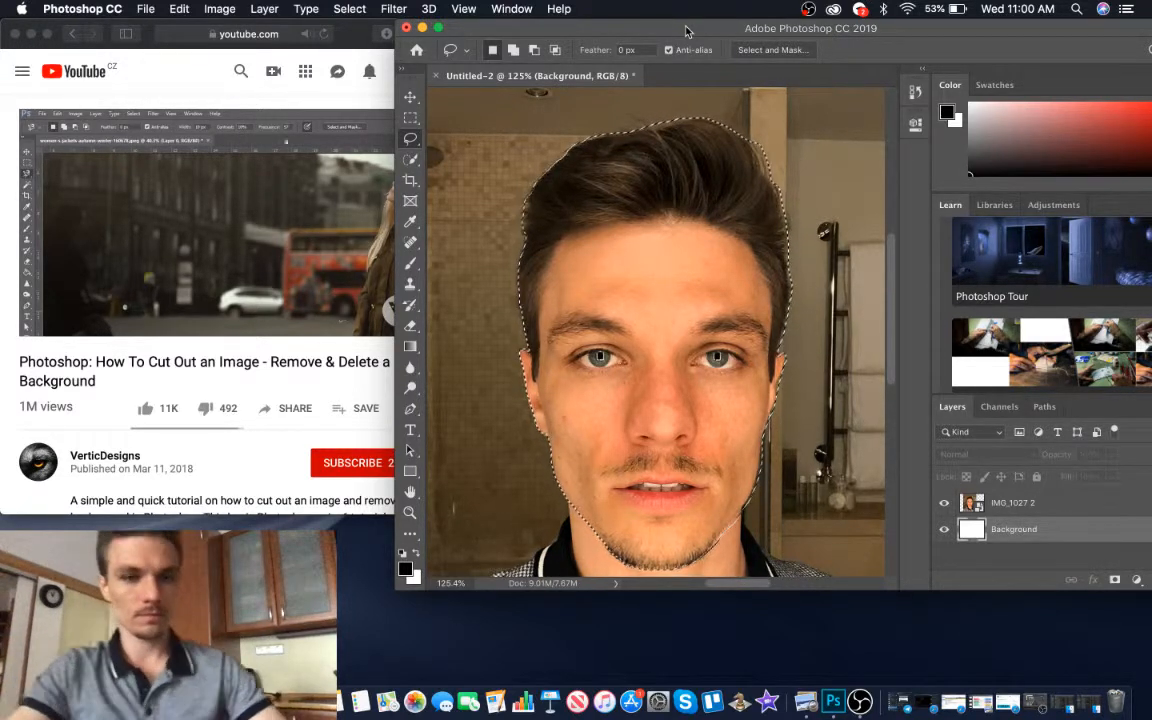
left_click(364, 40)
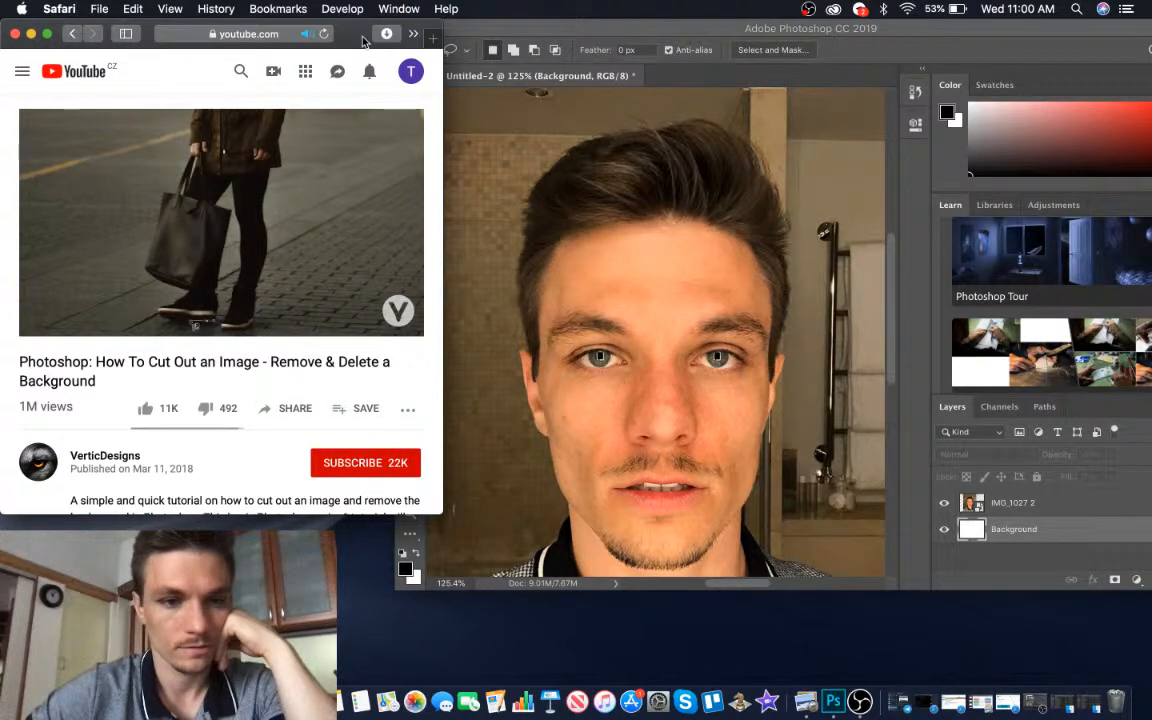
- Skip the tutorial video forward to about 5:00
key("Right")
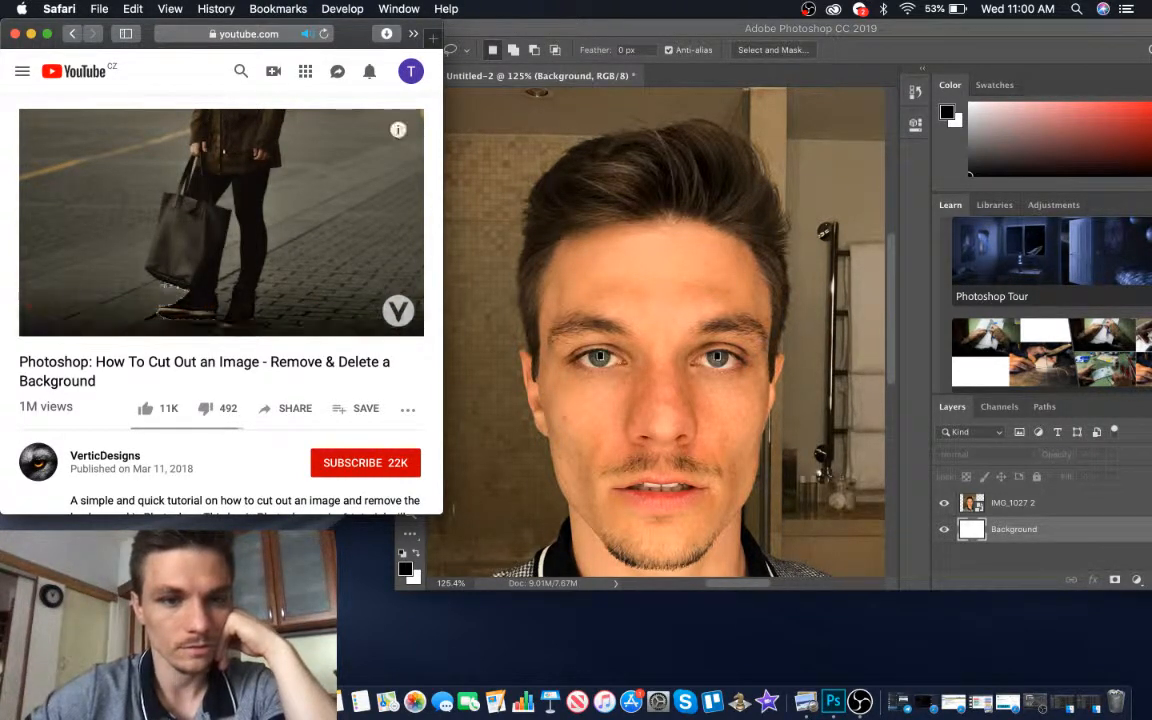
key("Right")
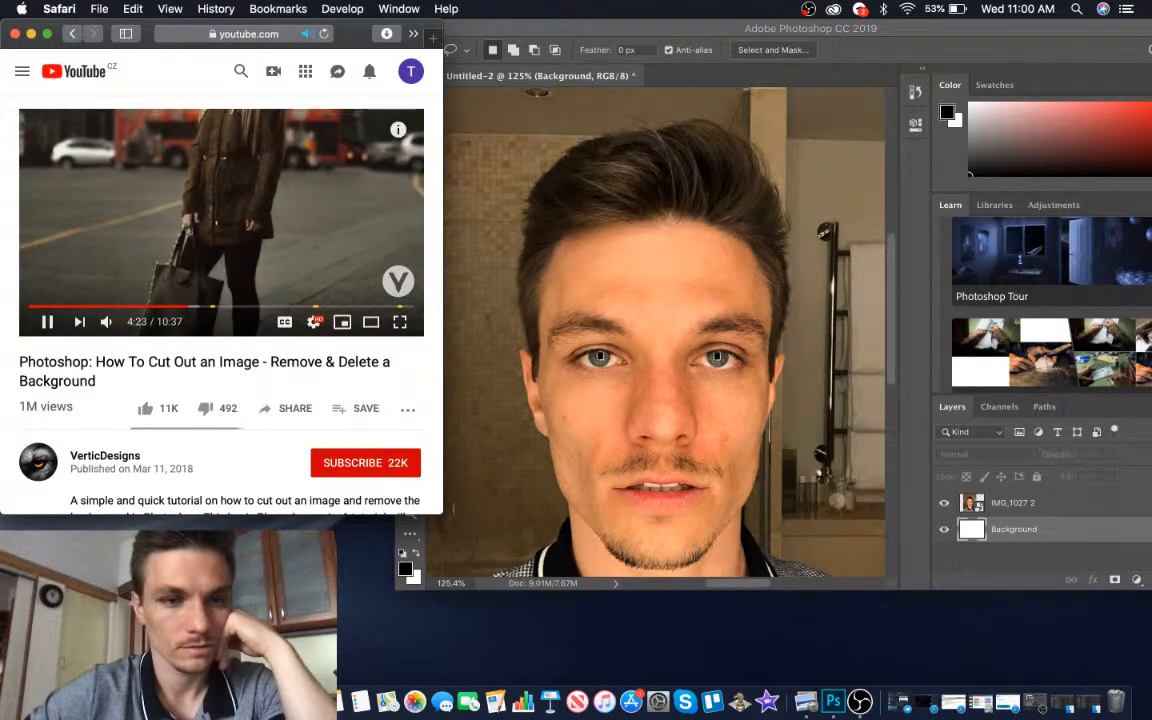
key("Right")
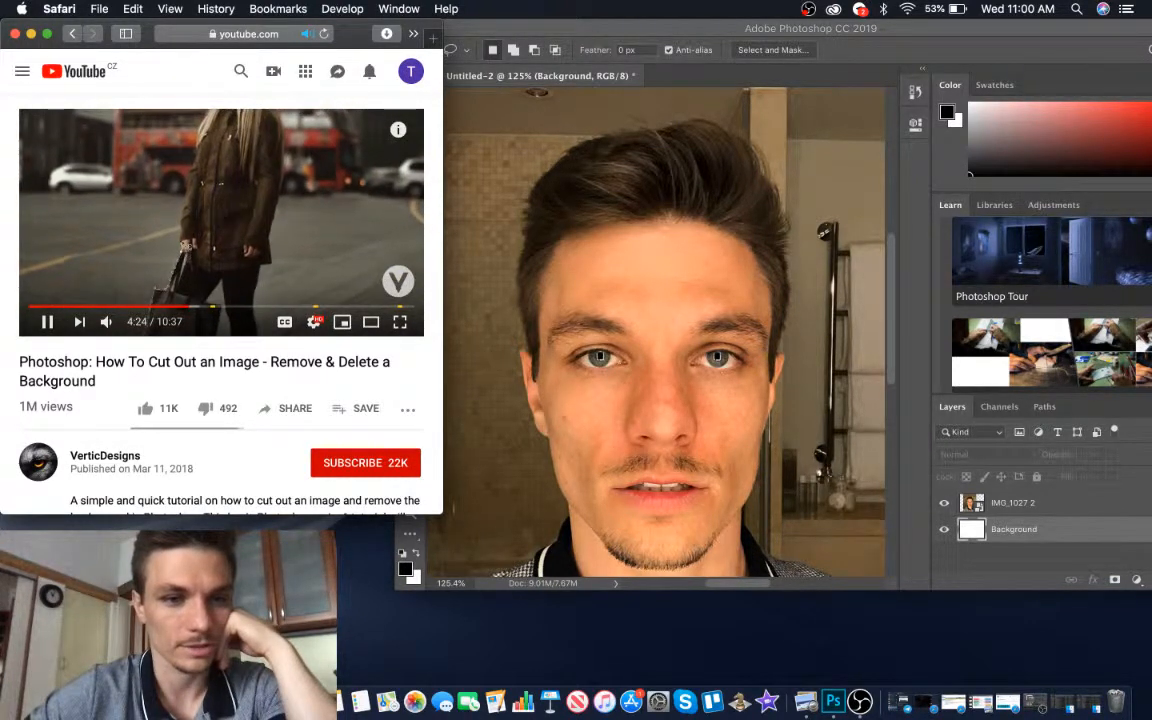
key("Right")
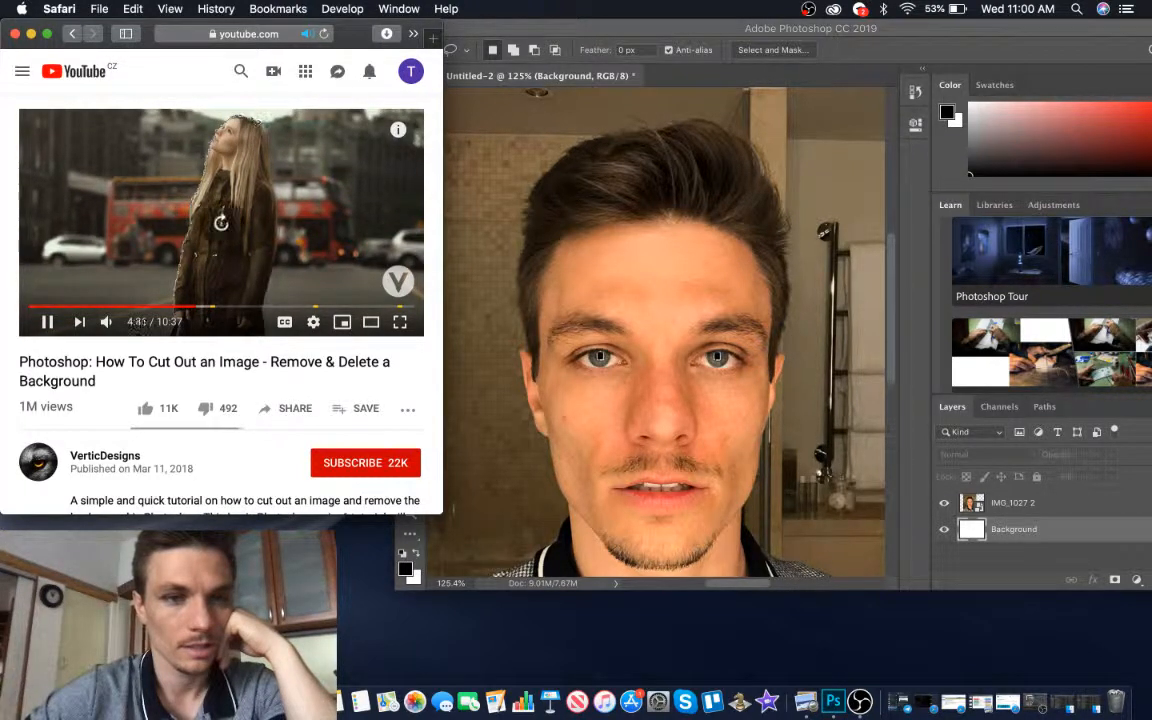
key("Right")
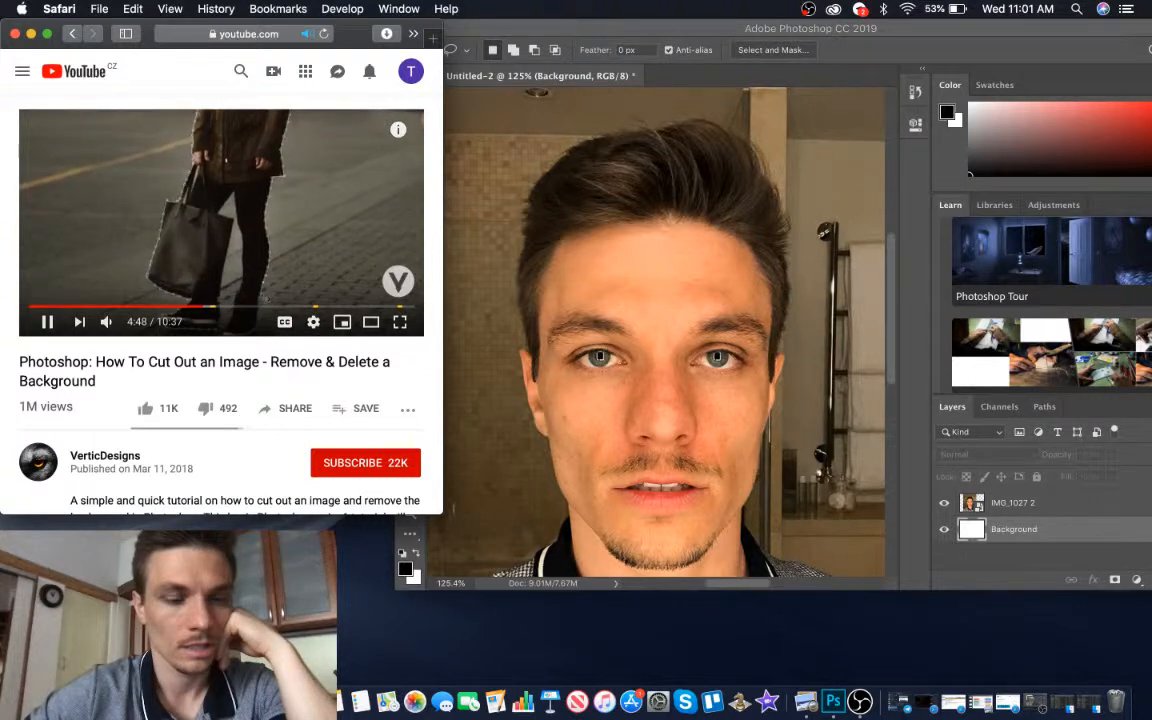
key("Right")
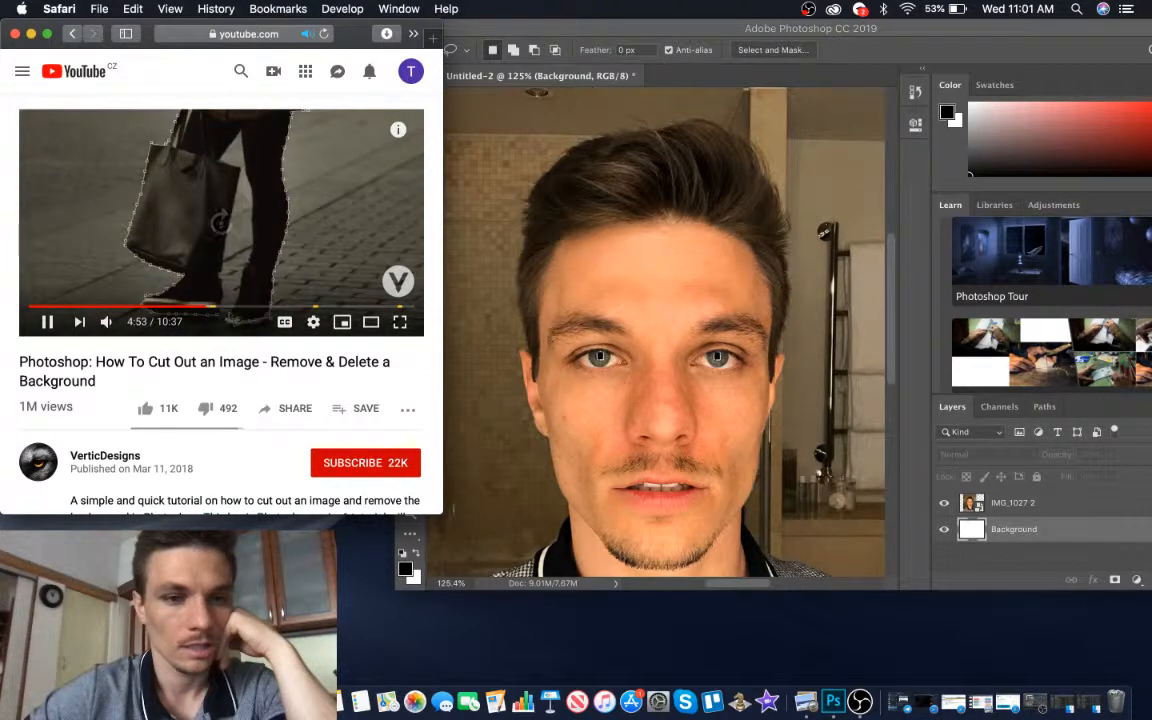
key("Right")
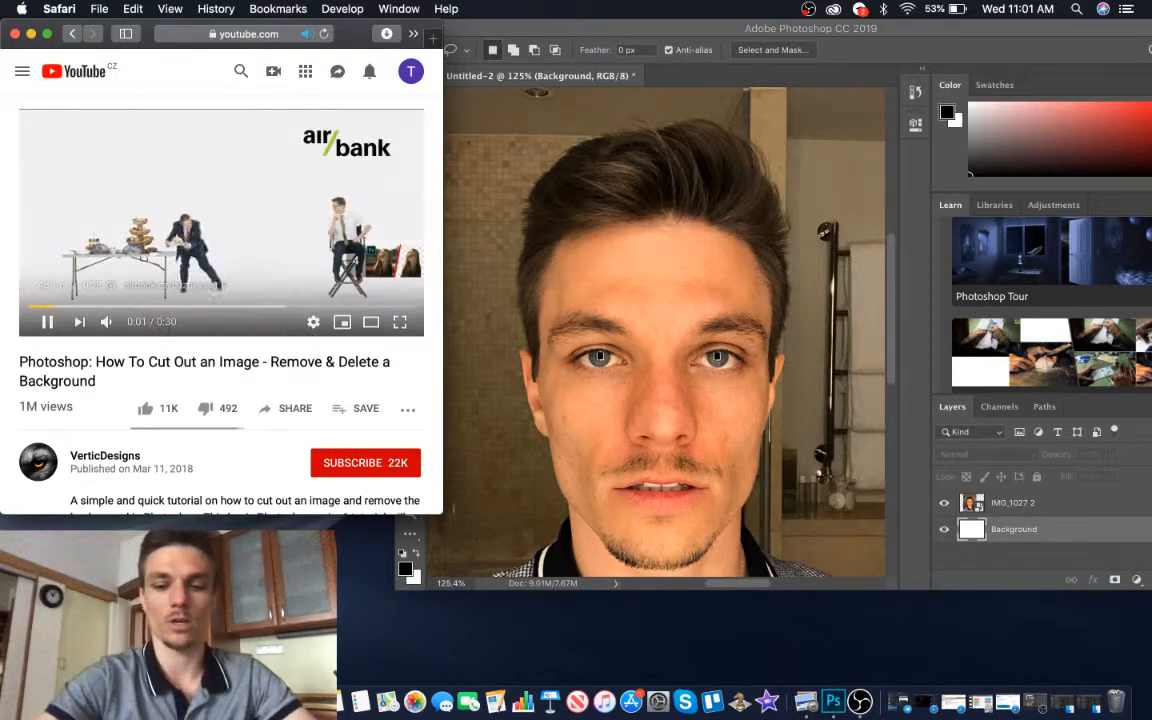
- Mute and skip the advertisement, and resume the tutorial video with the sound restored
key("XF86AudioMute")
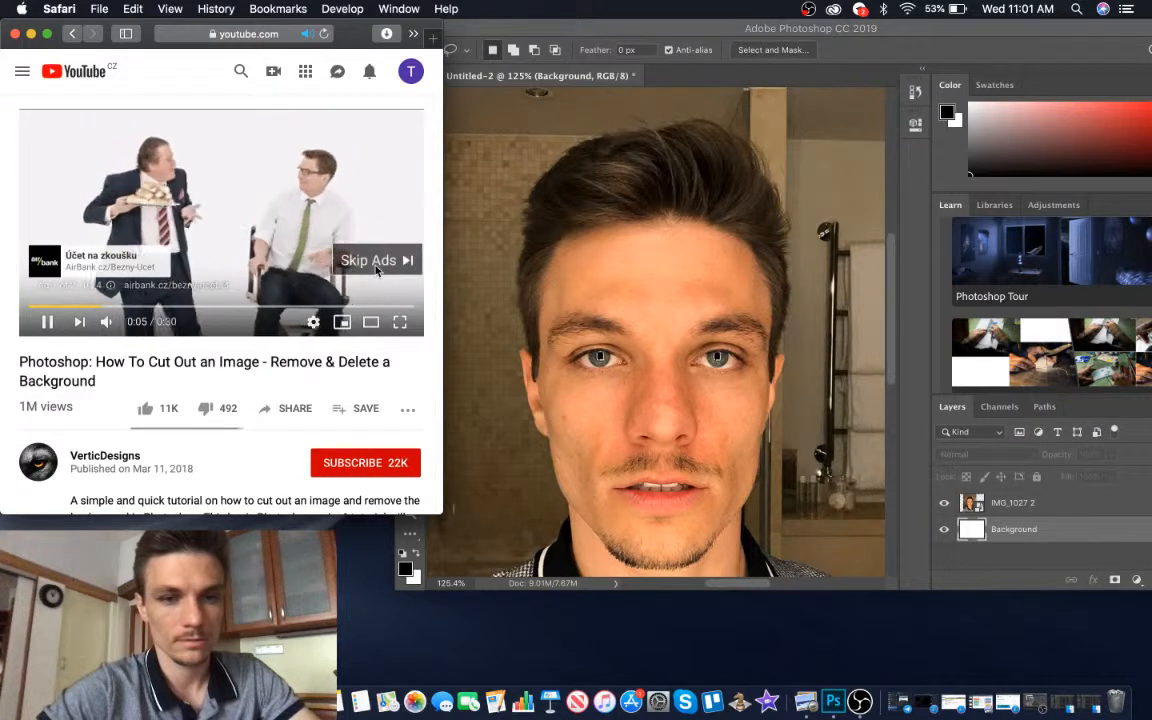
left_click(360, 262)
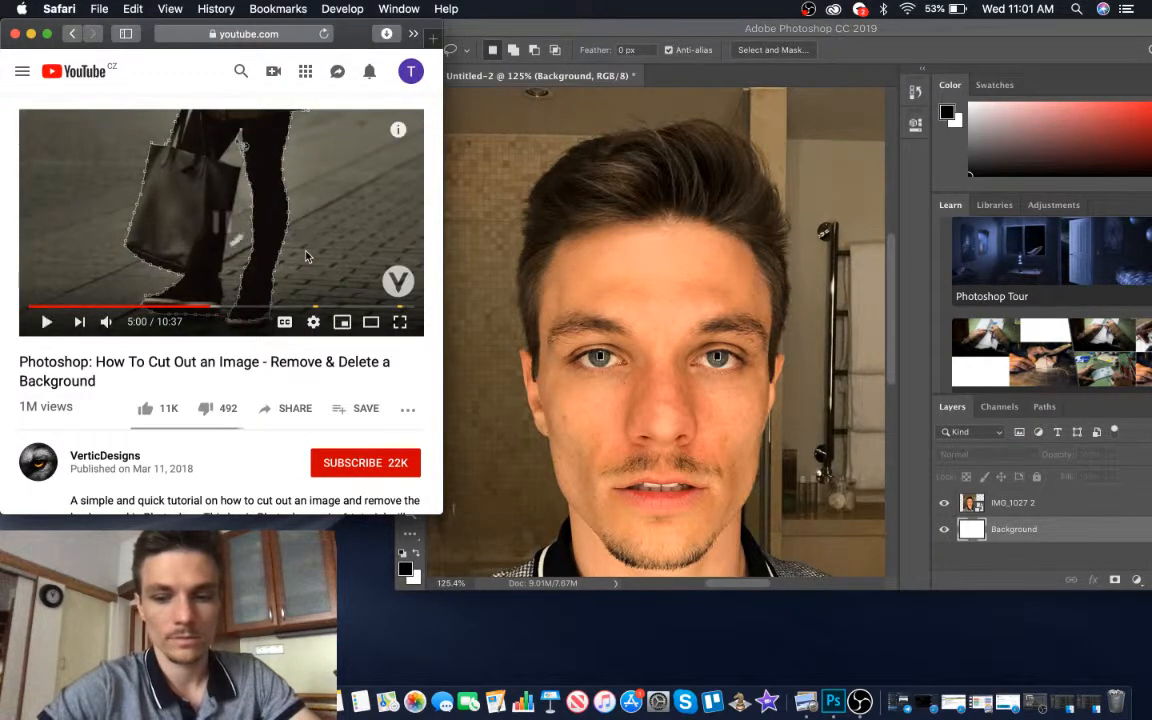
key("XF86AudioRaiseVolume")
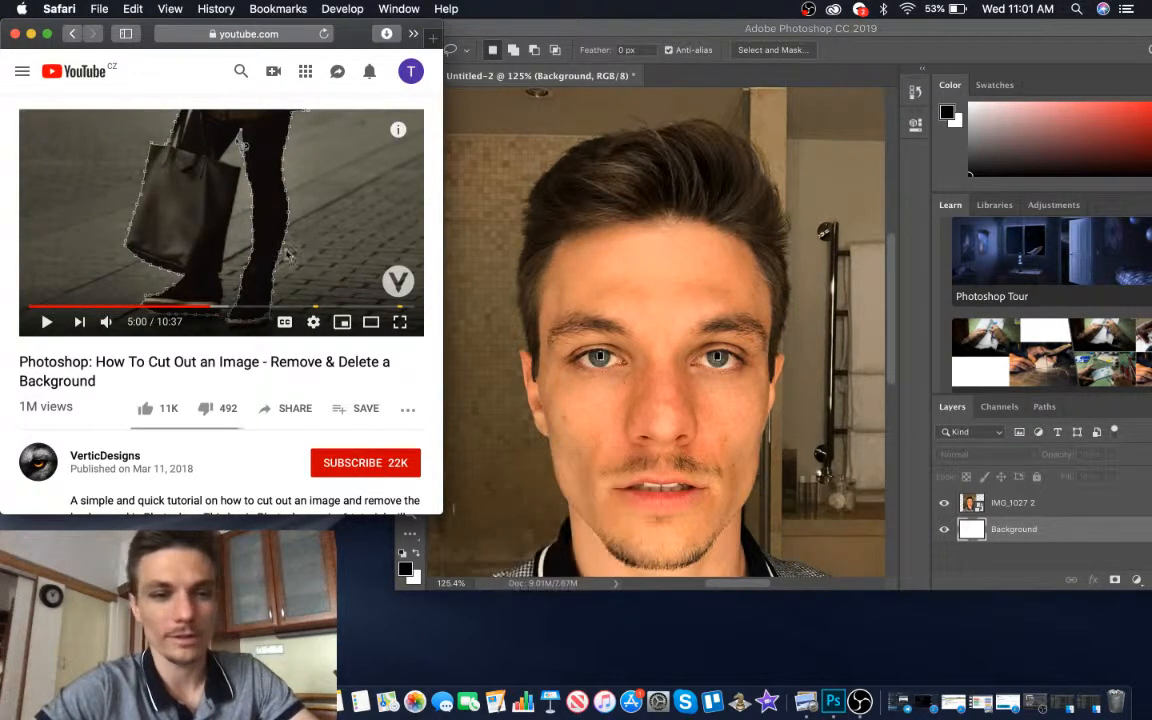
left_click(306, 257)
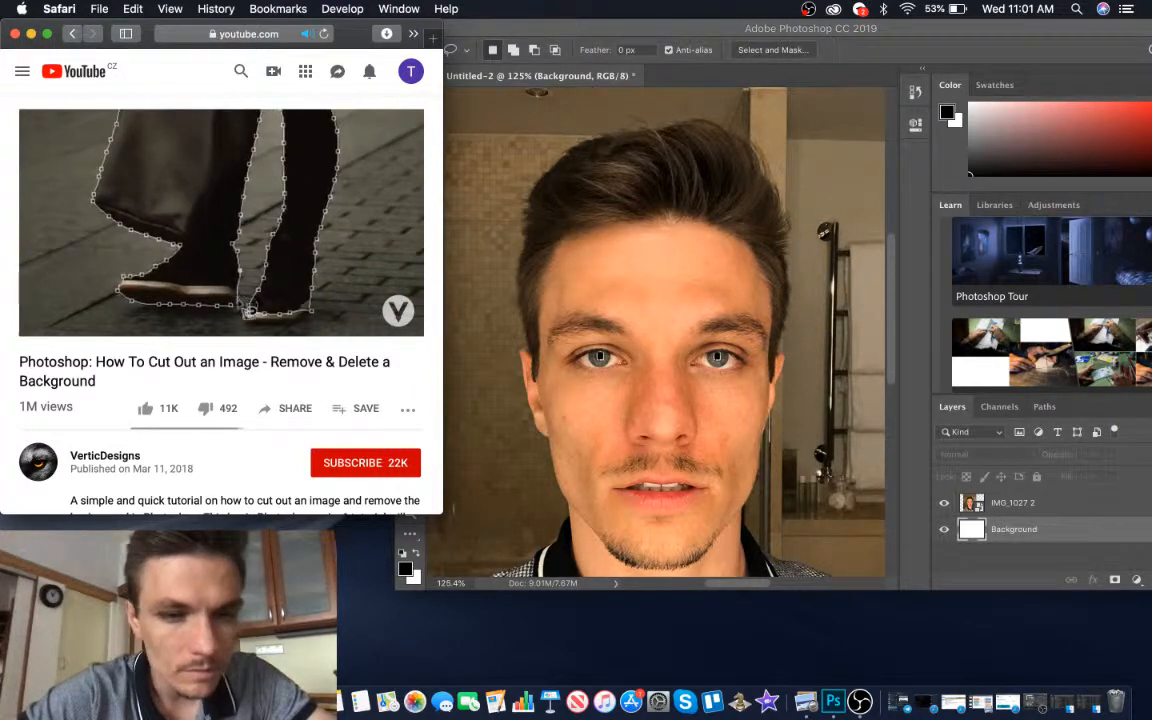
- Switch to Photoshop and examine the portrait and its head selection at magnifications between about 94% and 320%
left_click(652, 395)
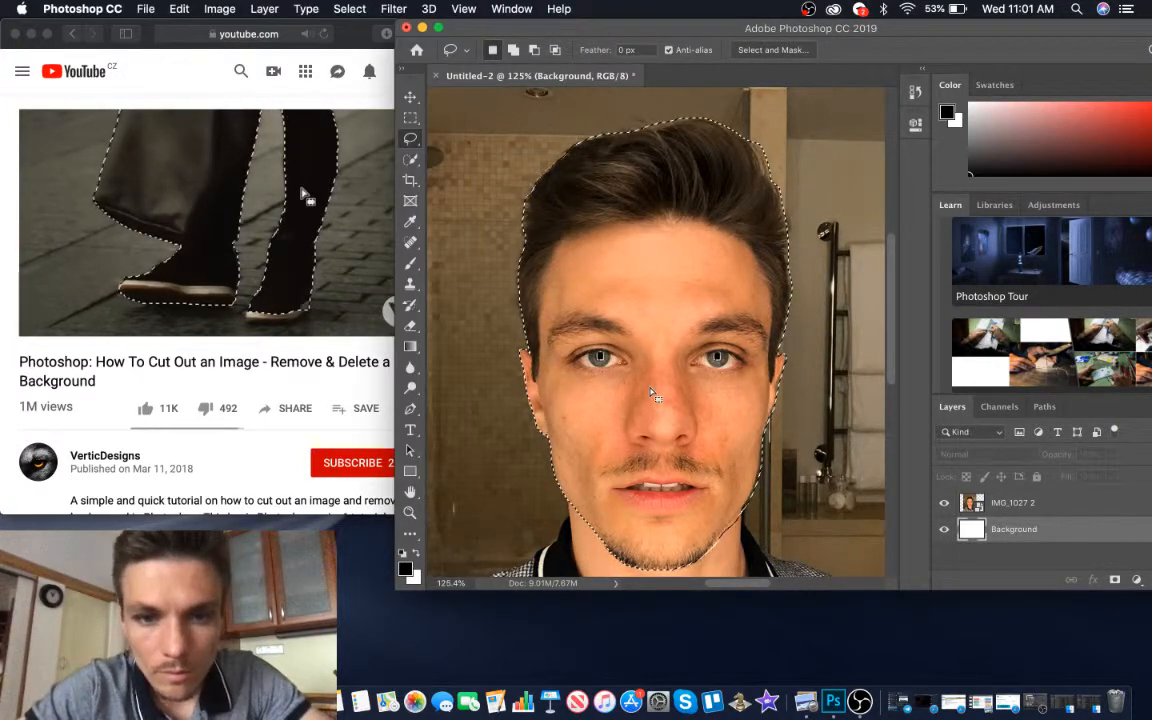
scroll(652, 395, "up", 5)
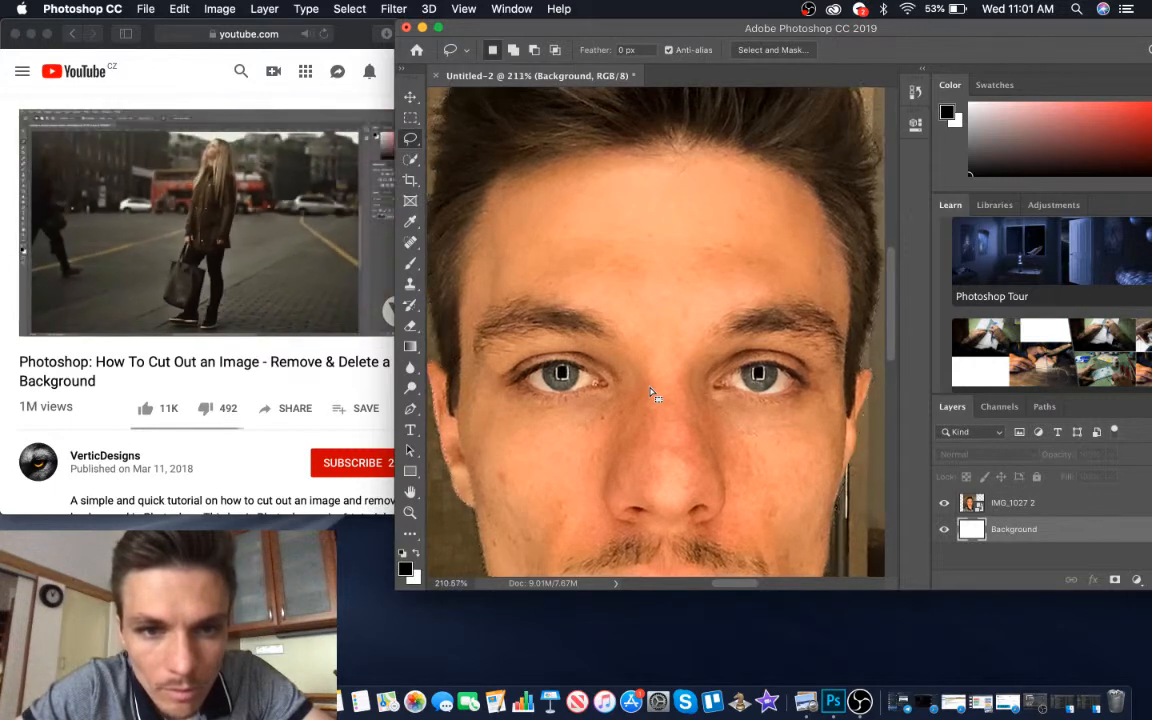
scroll(652, 395, "down", 4)
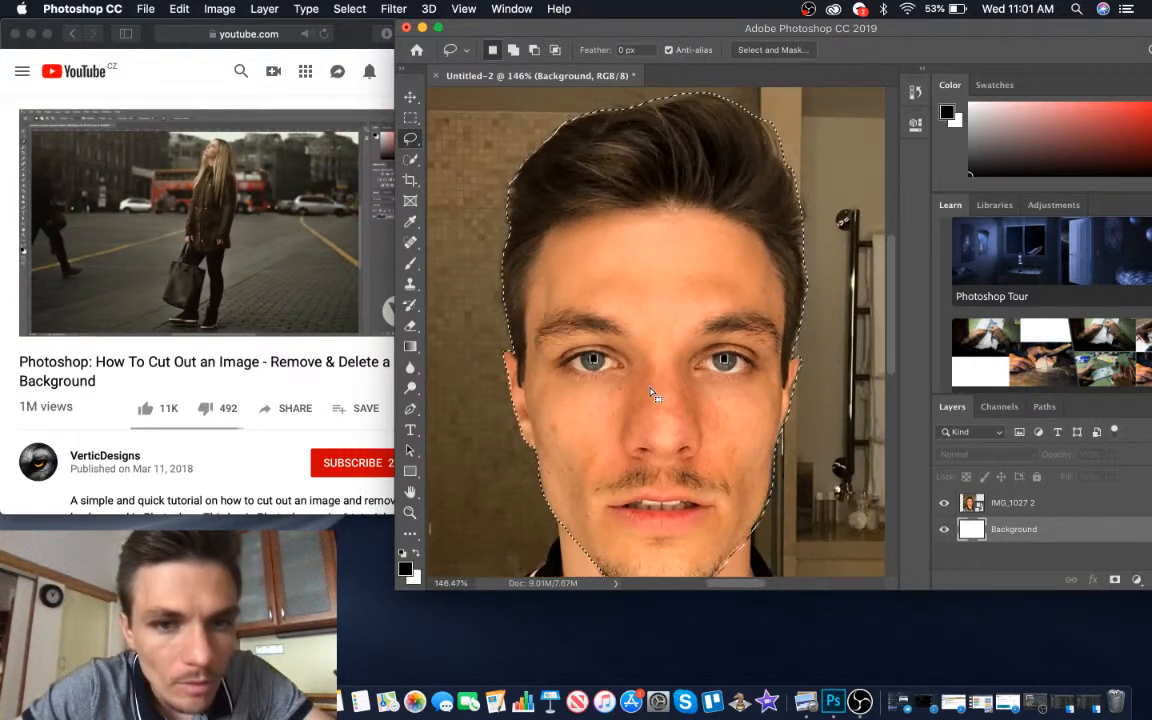
scroll(652, 395, "down", 5)
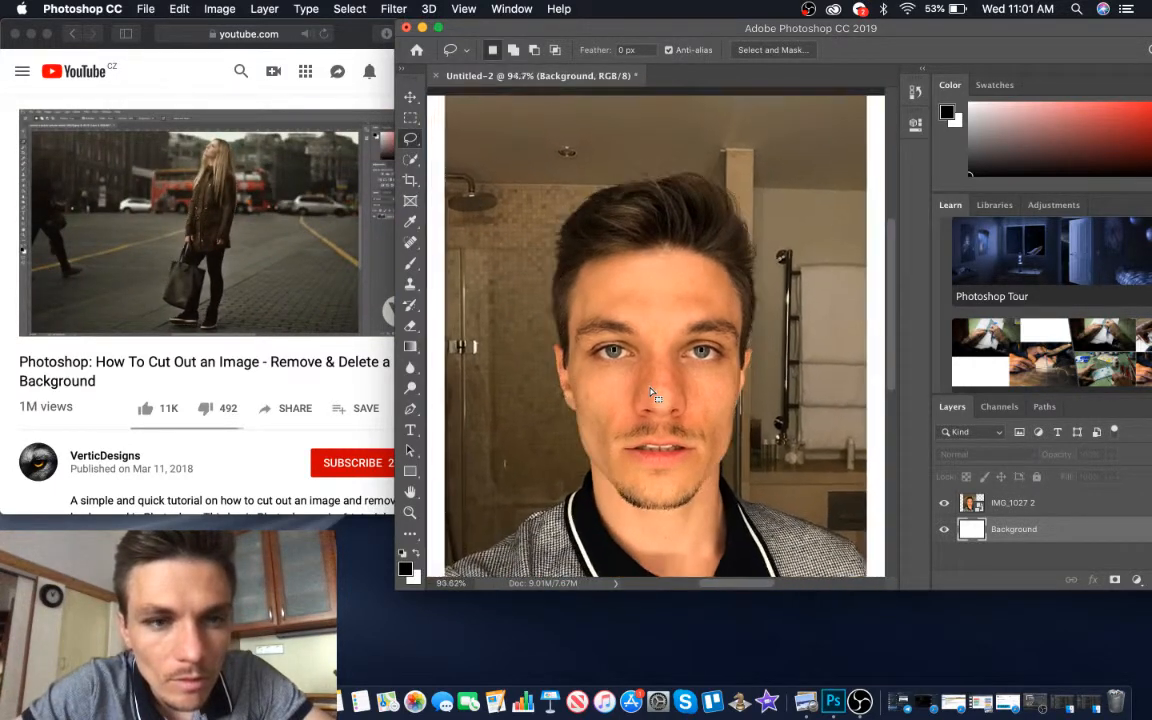
scroll(652, 395, "up", 2)
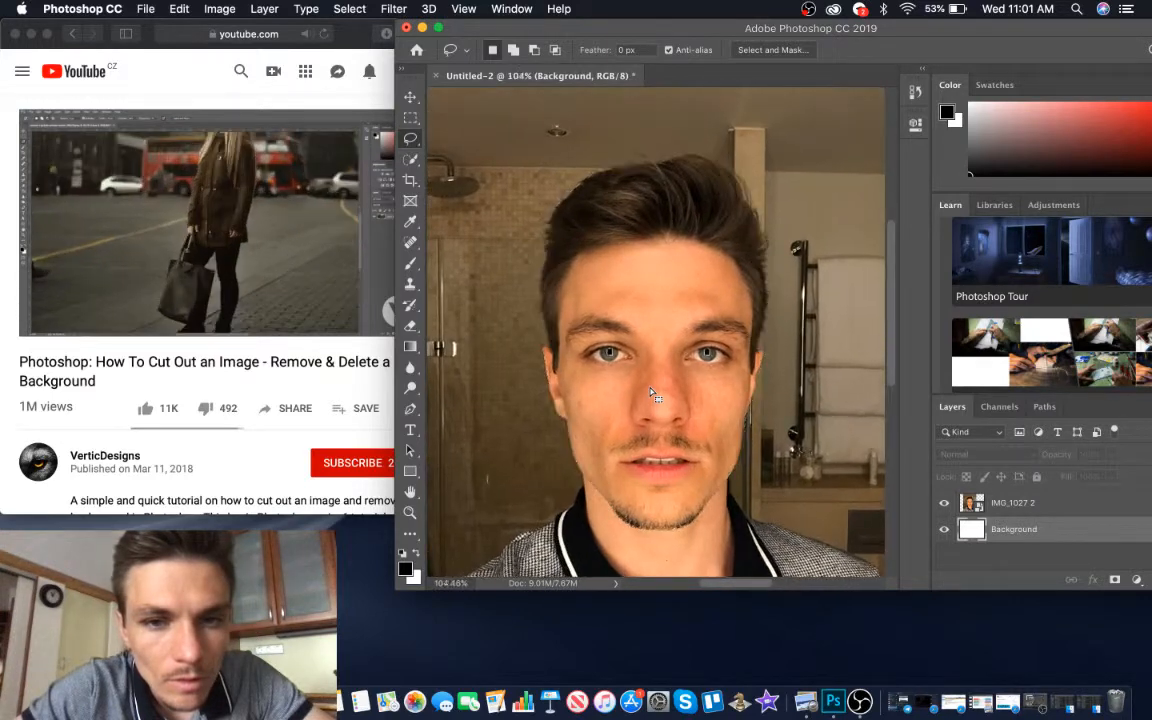
scroll(652, 395, "up", 3)
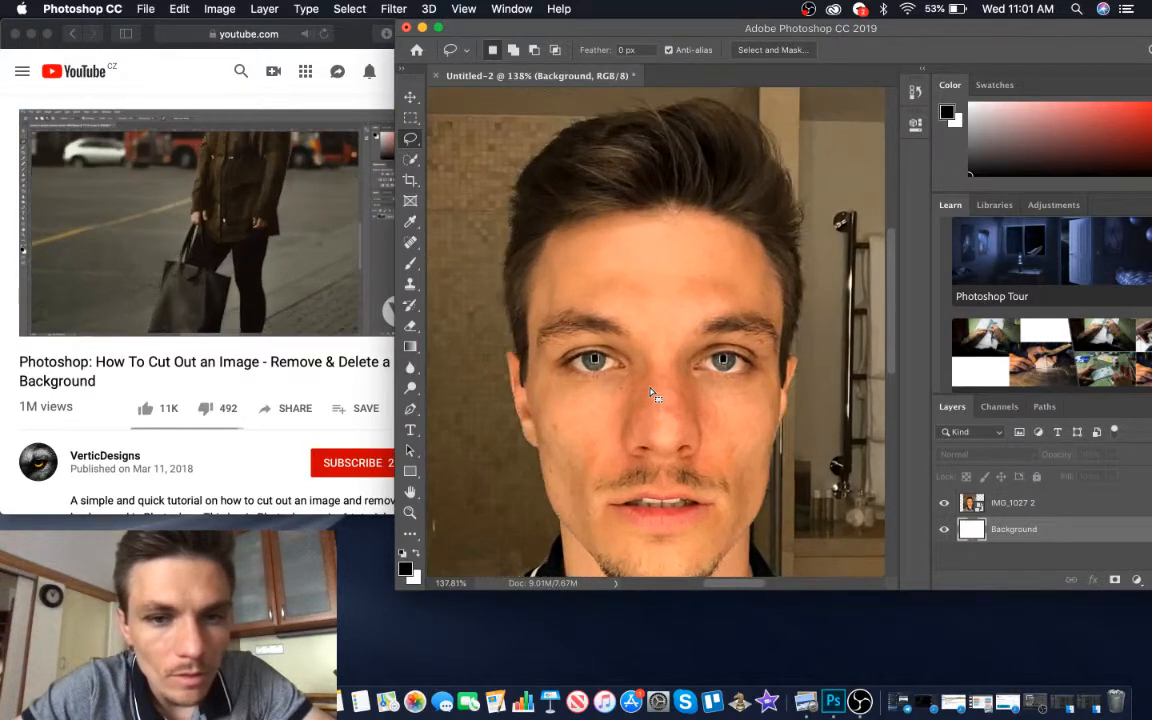
scroll(652, 395, "up", 2)
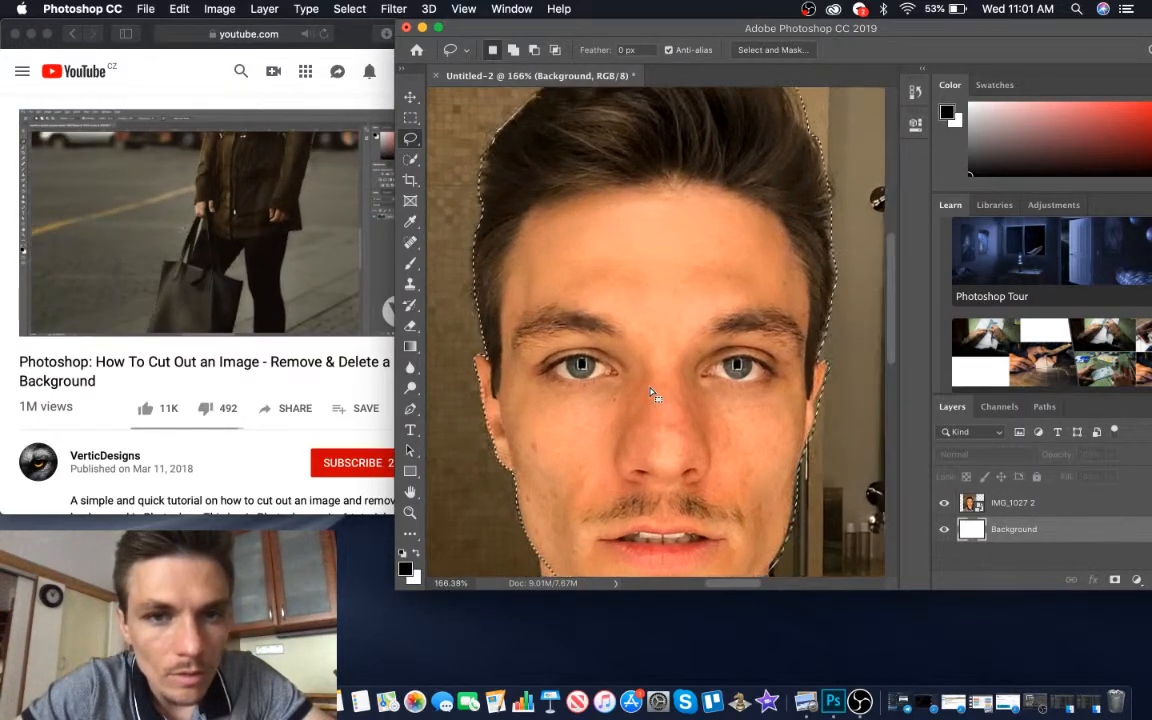
scroll(652, 395, "up", 1)
scroll(652, 395, "up", 2)
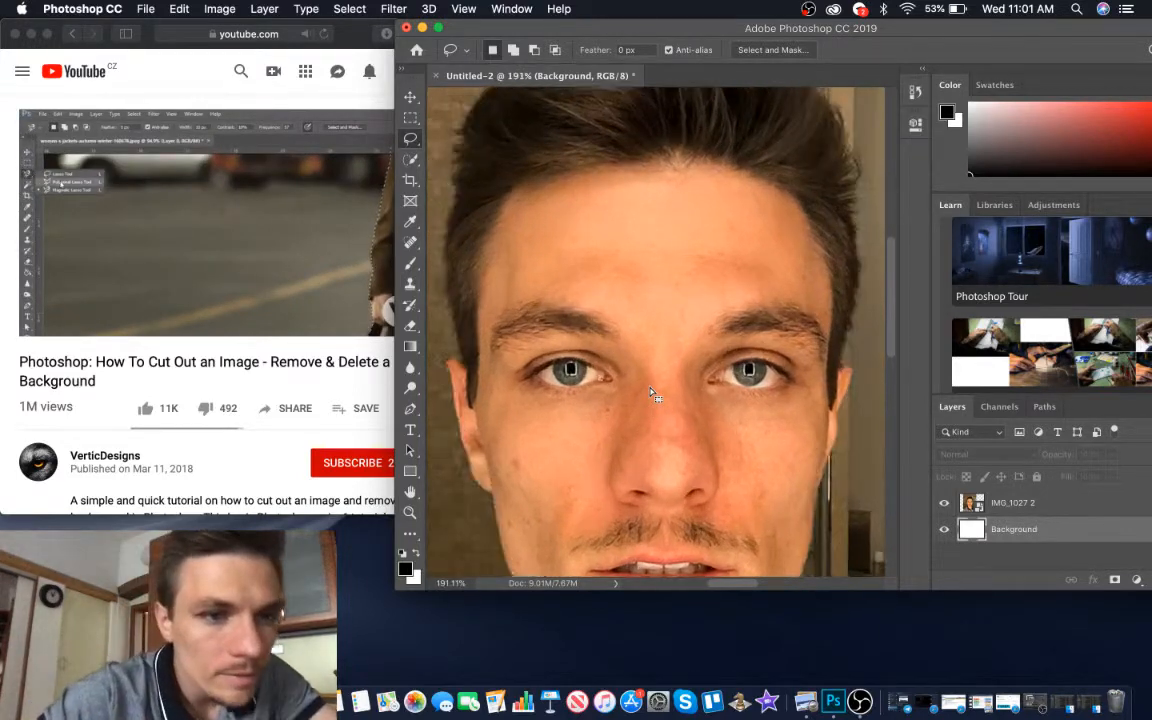
scroll(652, 395, "up", 4)
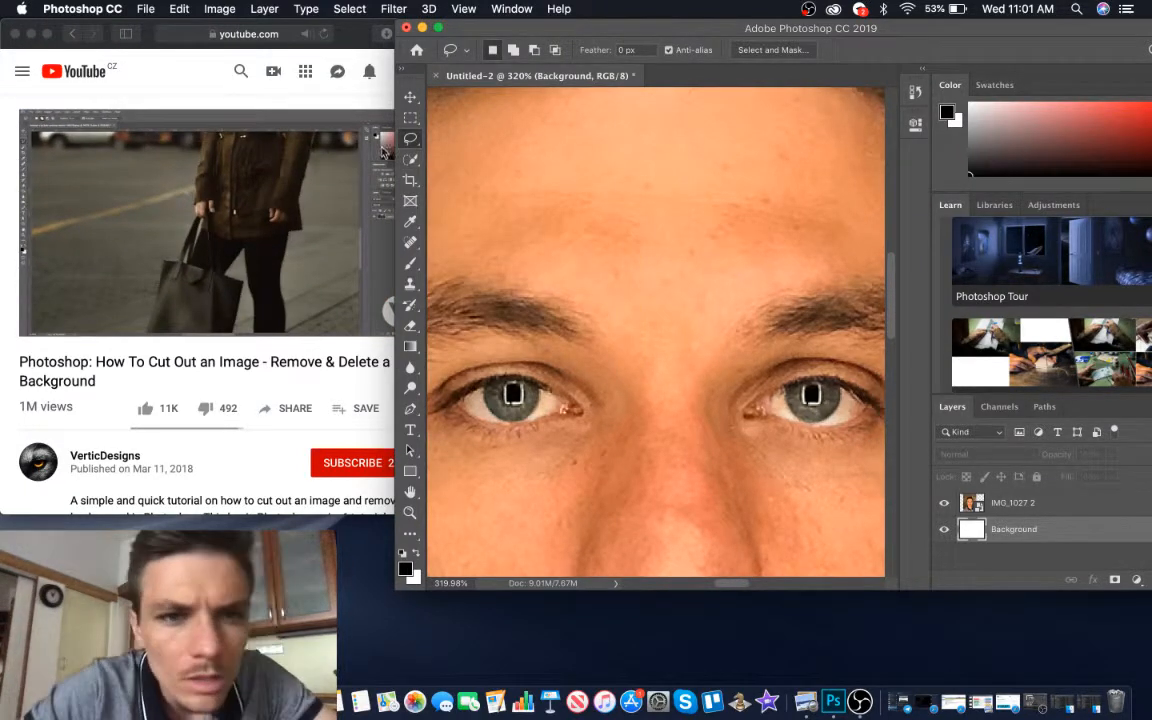
- Check the available tool presets for the Lasso and rewind the YouTube tutorial to about 5:12
left_click(467, 51)
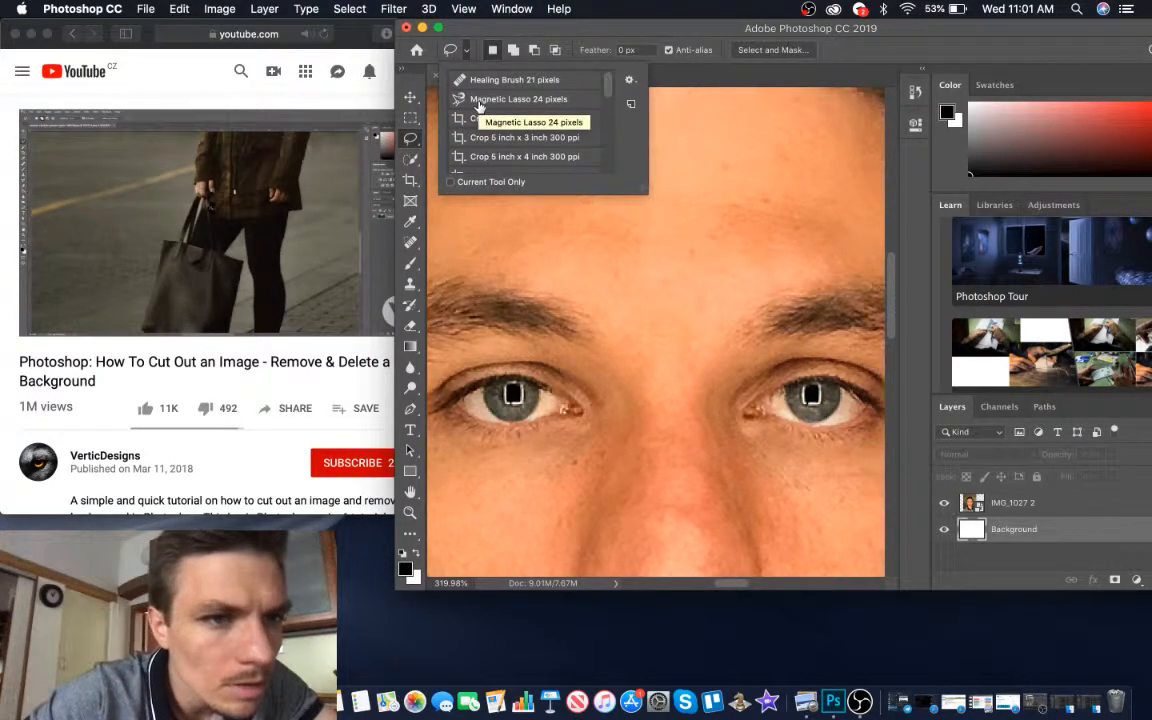
left_click(182, 188)
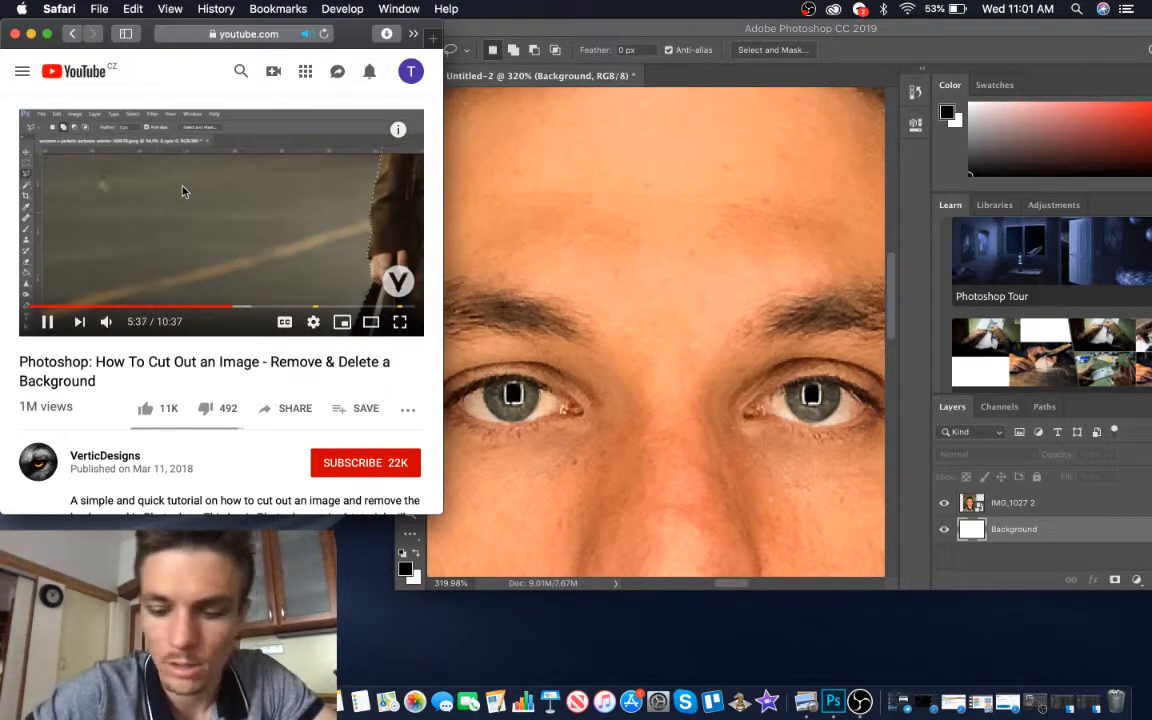
key("Left")
key("Left")
key("Left")
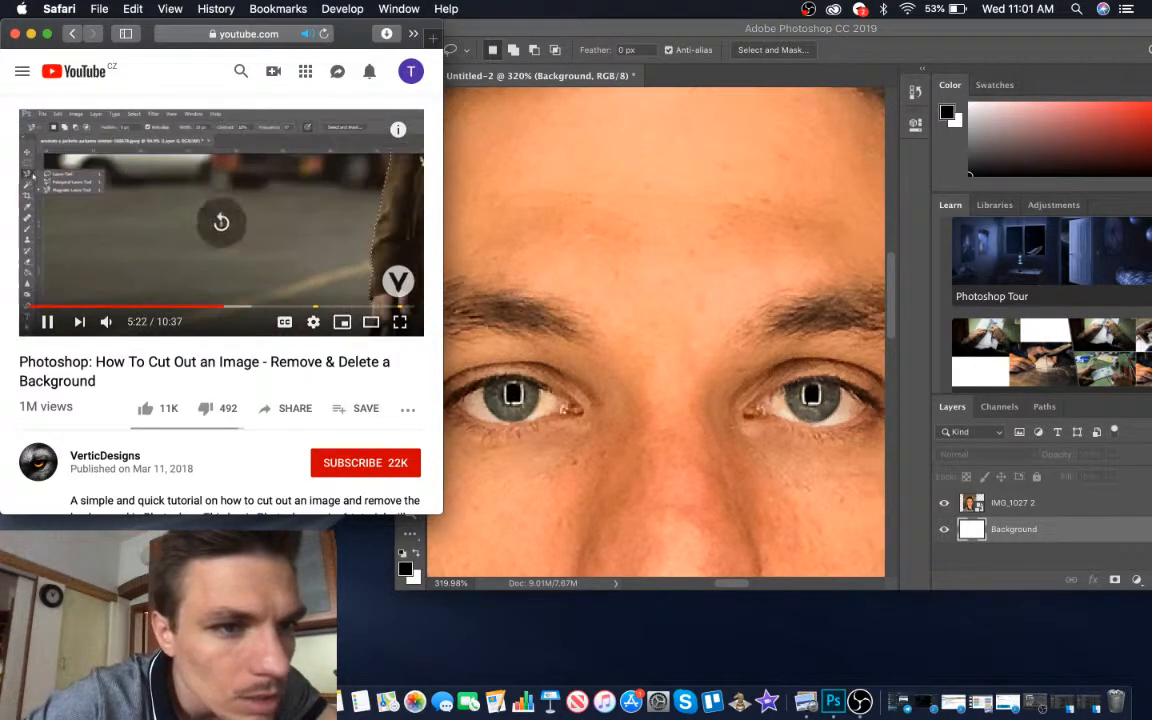
key("Left")
key("Left")
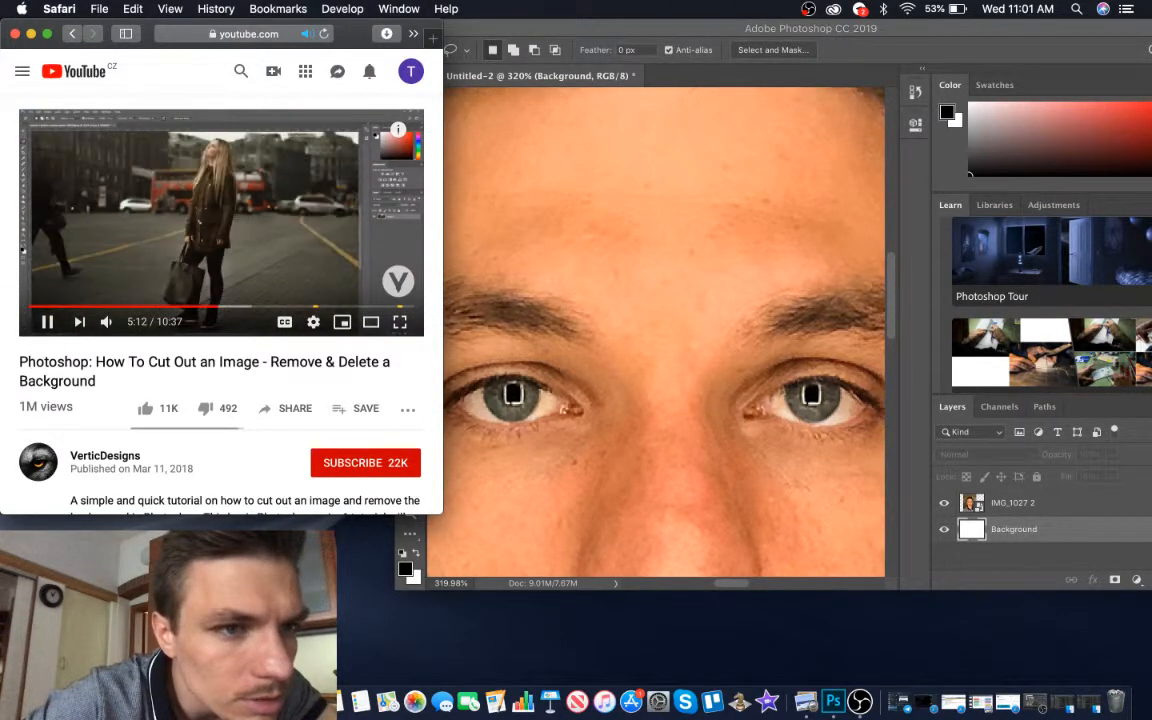
- Rewind the YouTube tutorial to about 4:58, then skip it forward again
key("Left")
key("Left")
key("Left")
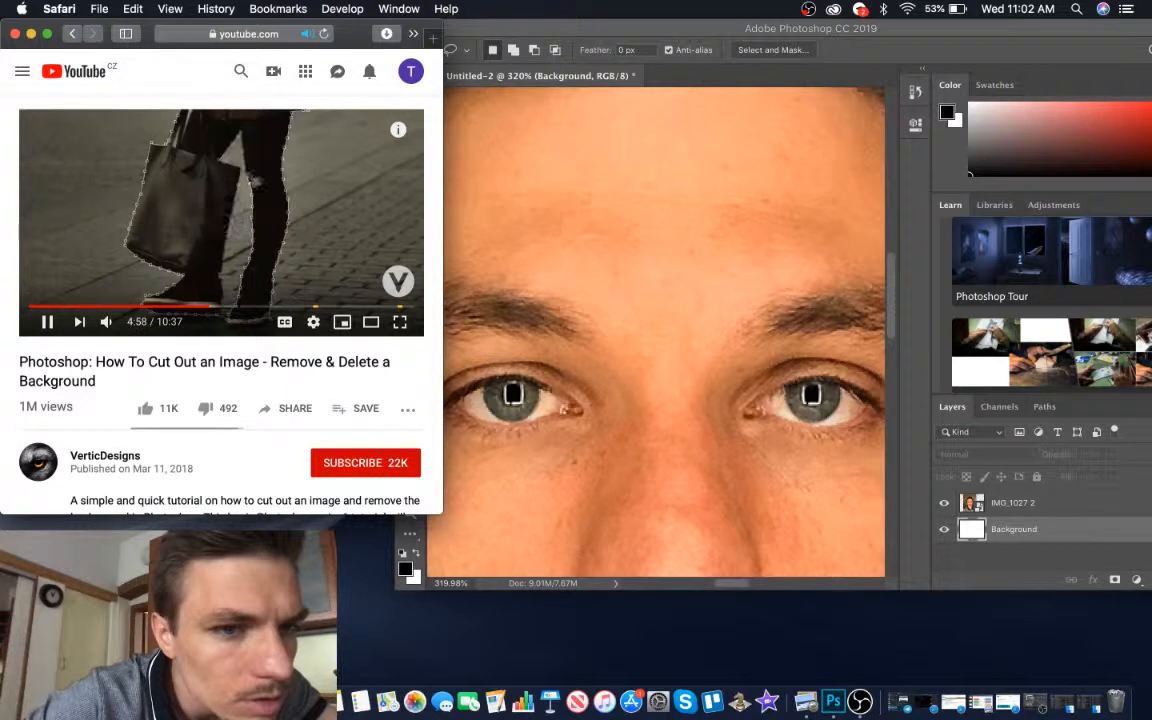
key("Right")
key("Right")
key("Right")
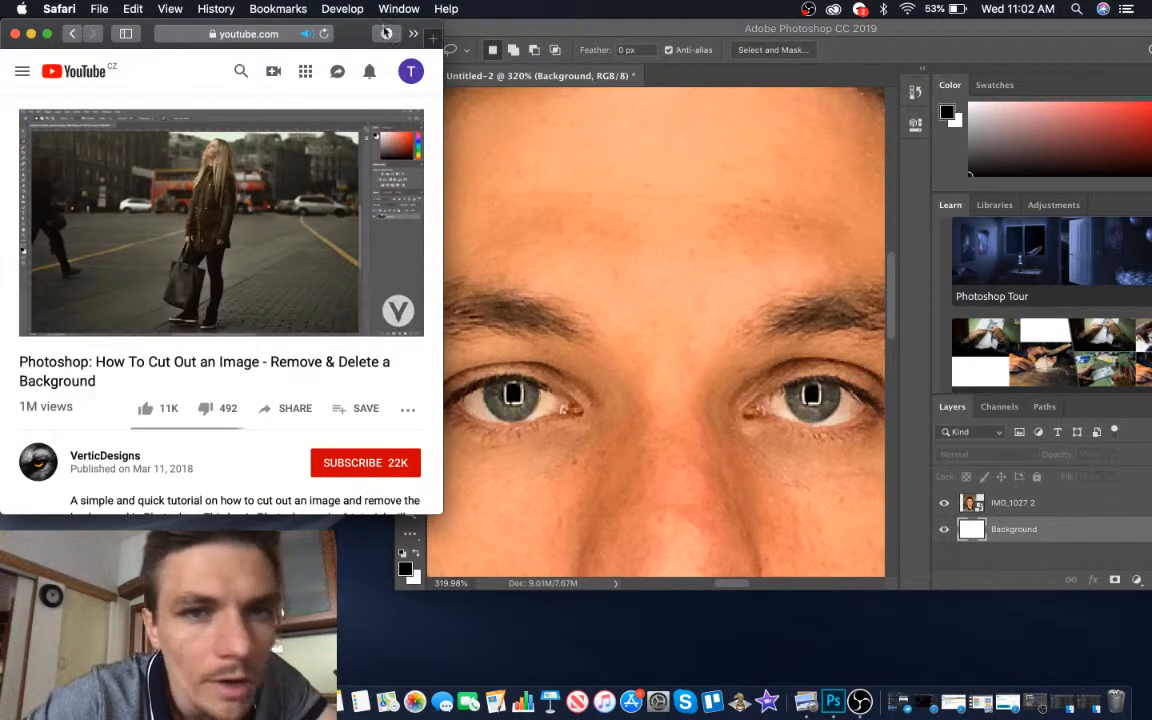
- Switch to Photoshop and look through the full list of tool presets and its options for a suitable lasso
left_click(481, 27)
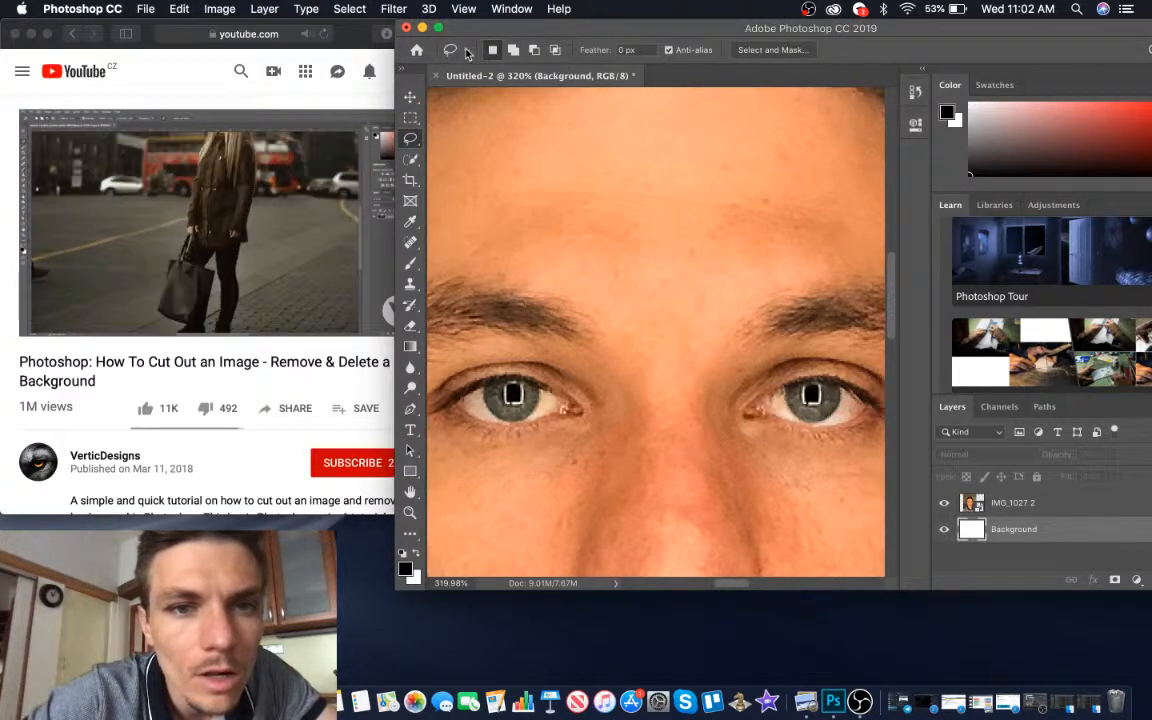
left_click(466, 51)
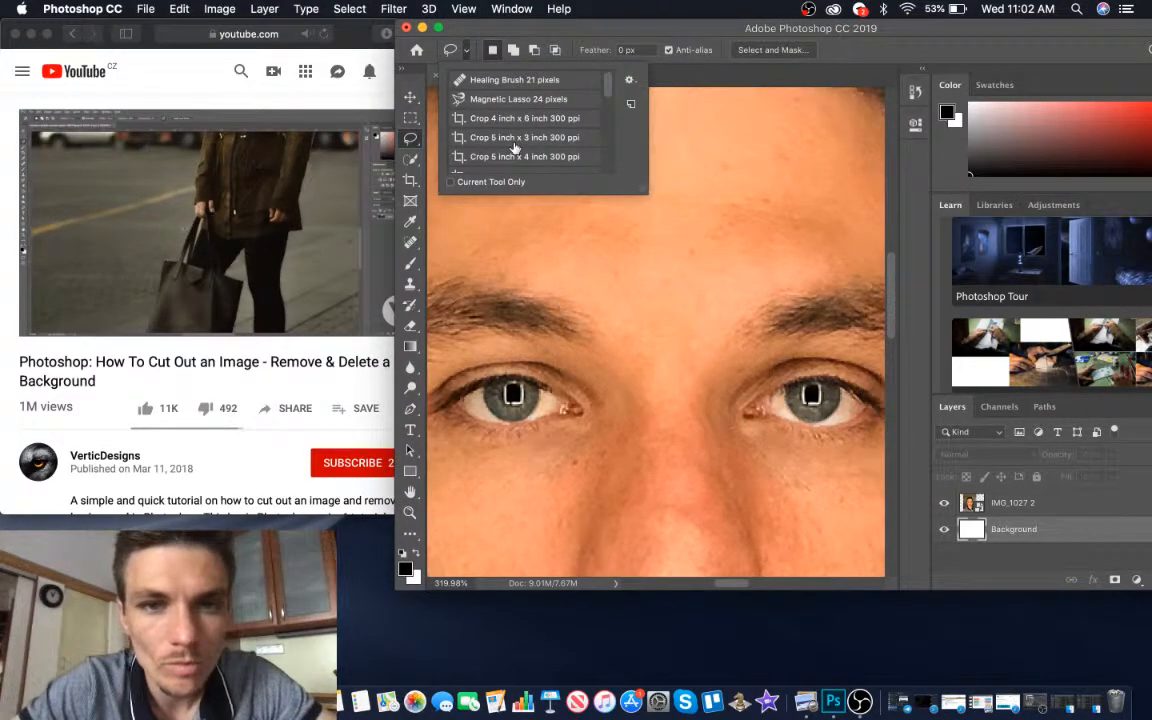
scroll(514, 148, "down", 5)
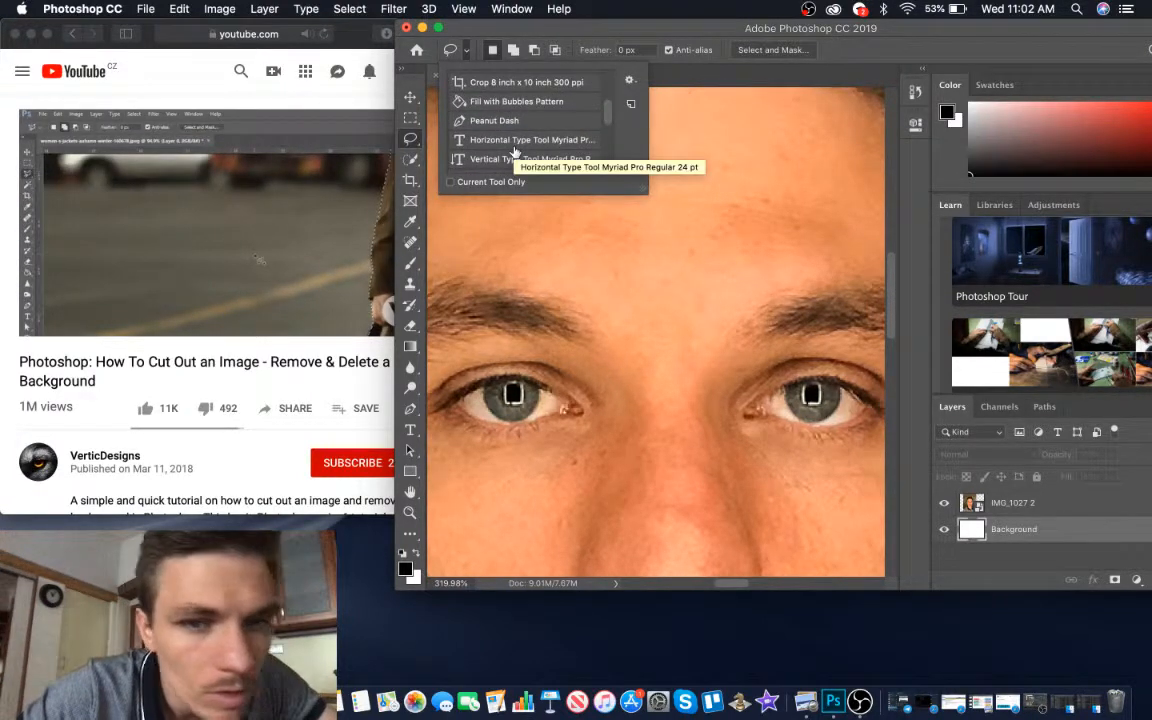
scroll(514, 150, "down", 5)
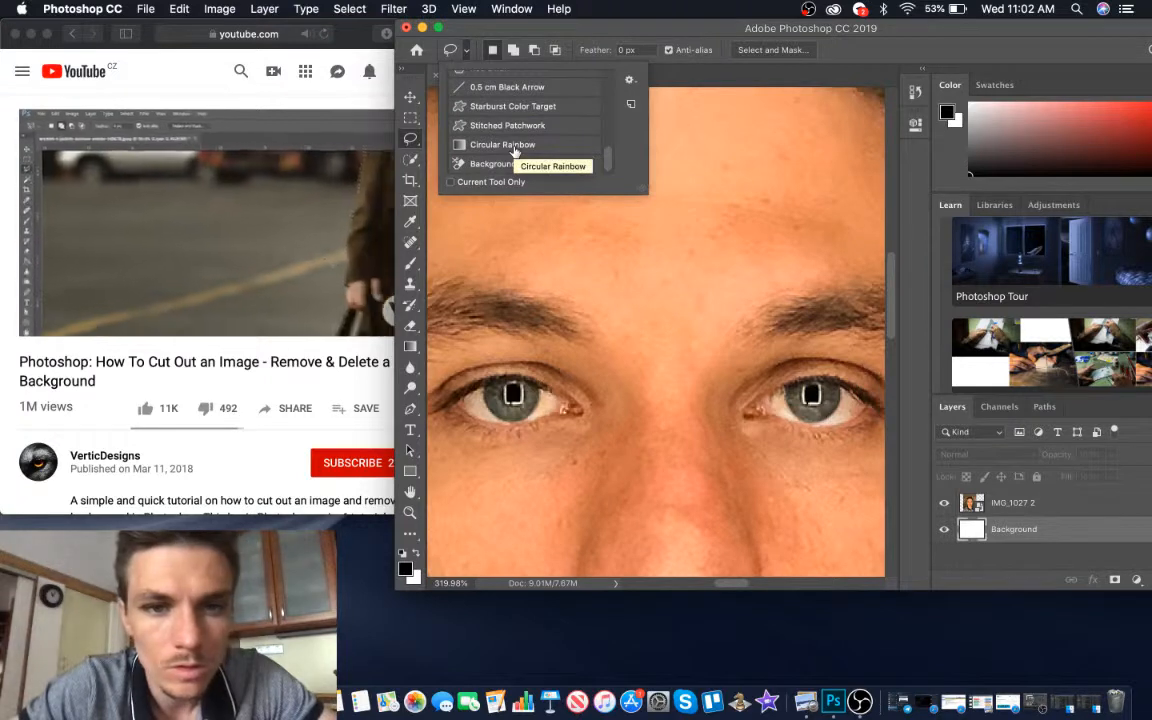
scroll(514, 150, "up", 5)
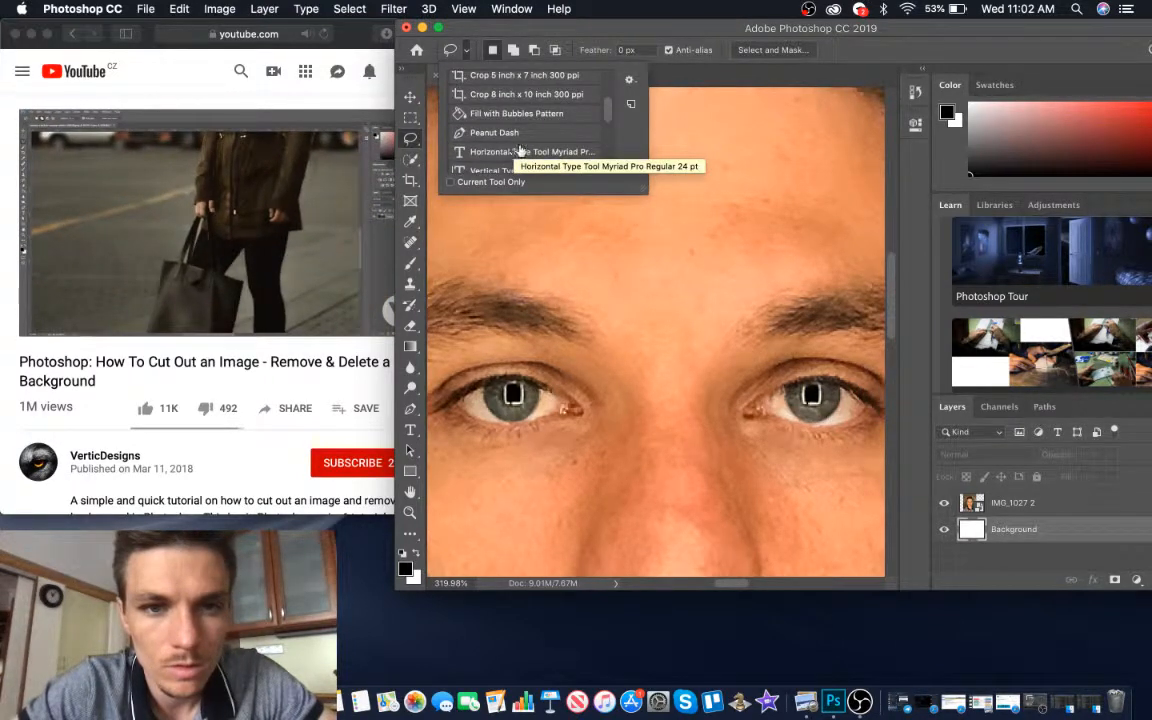
scroll(530, 125, "up", 5)
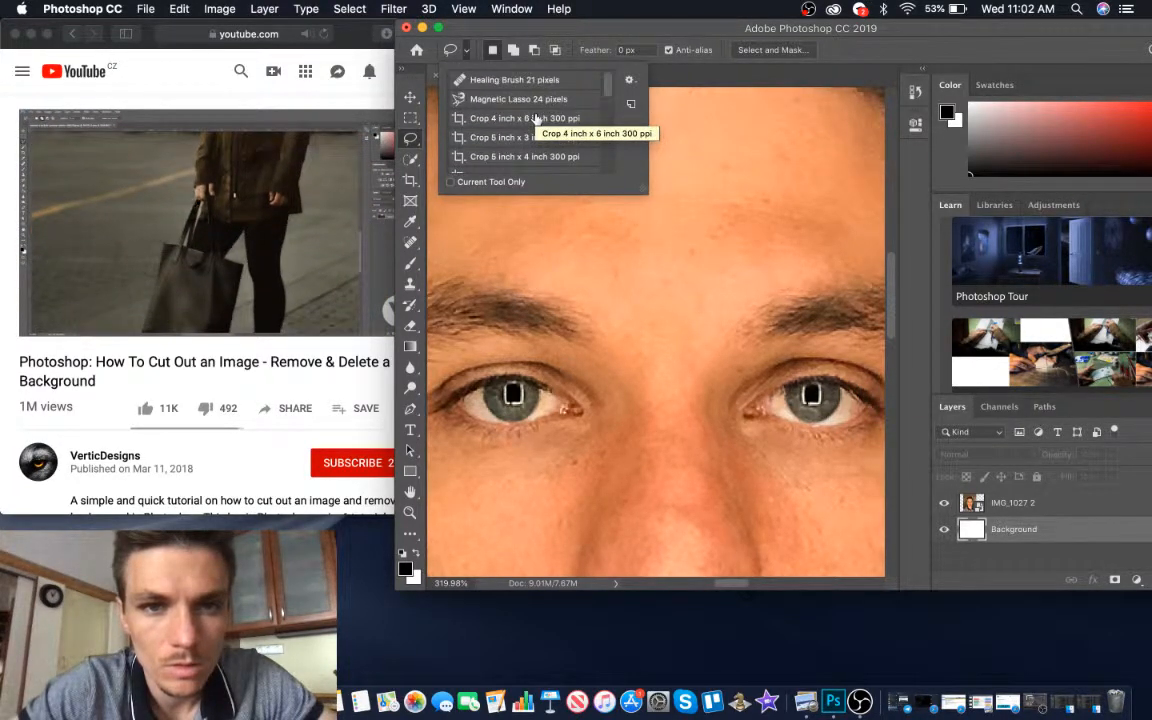
scroll(535, 120, "down", 4)
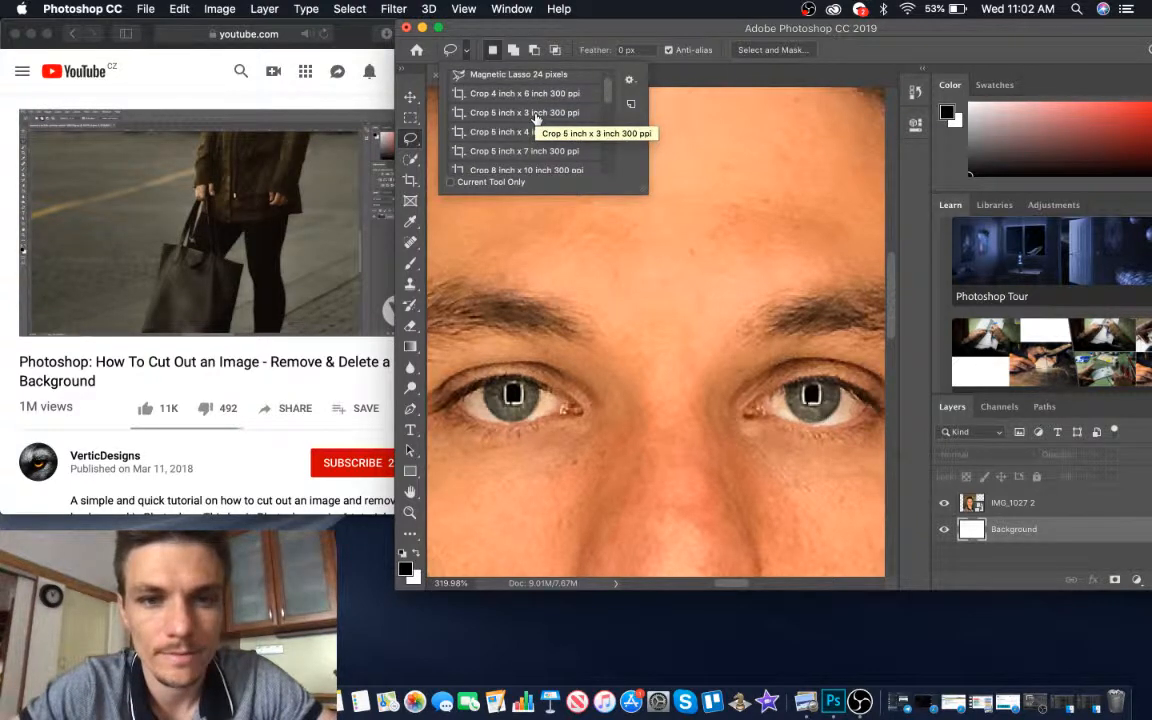
scroll(535, 120, "down", 6)
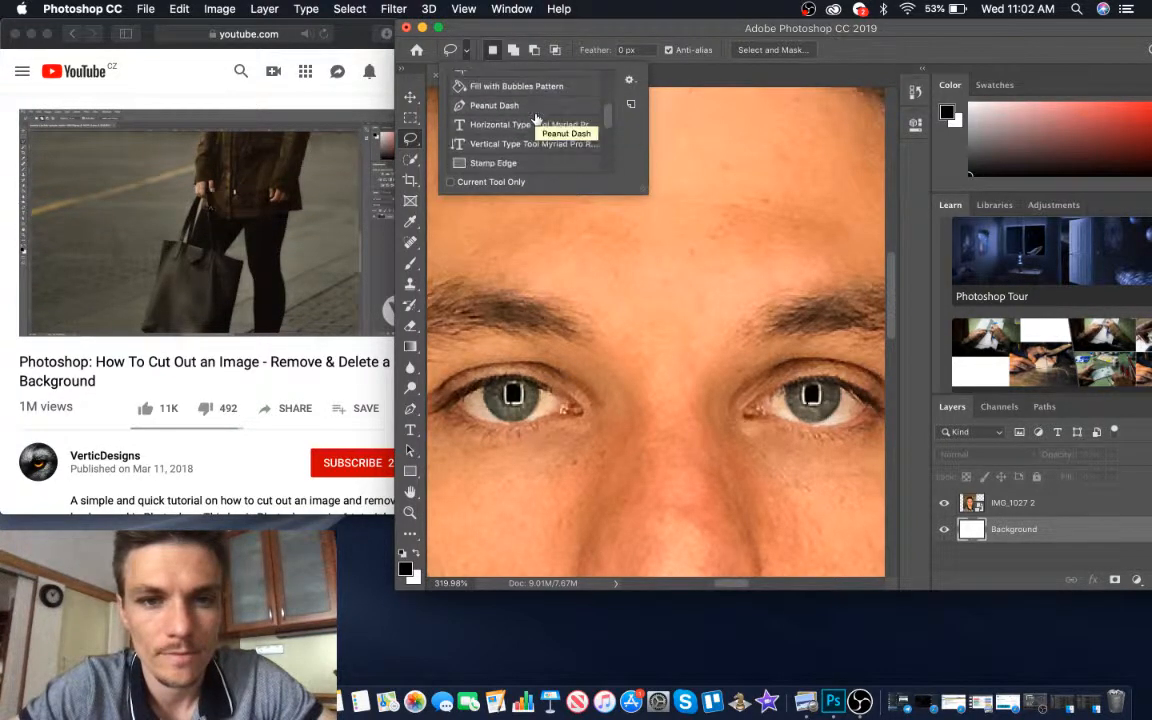
scroll(535, 120, "down", 3)
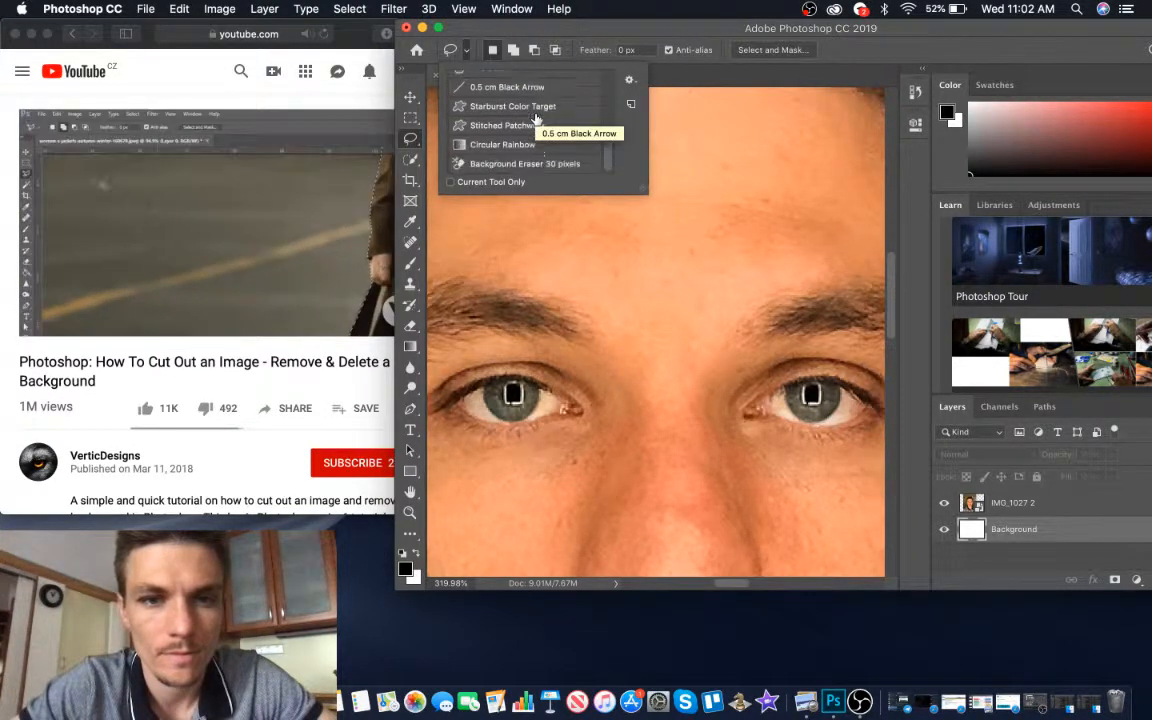
scroll(540, 125, "up", 12)
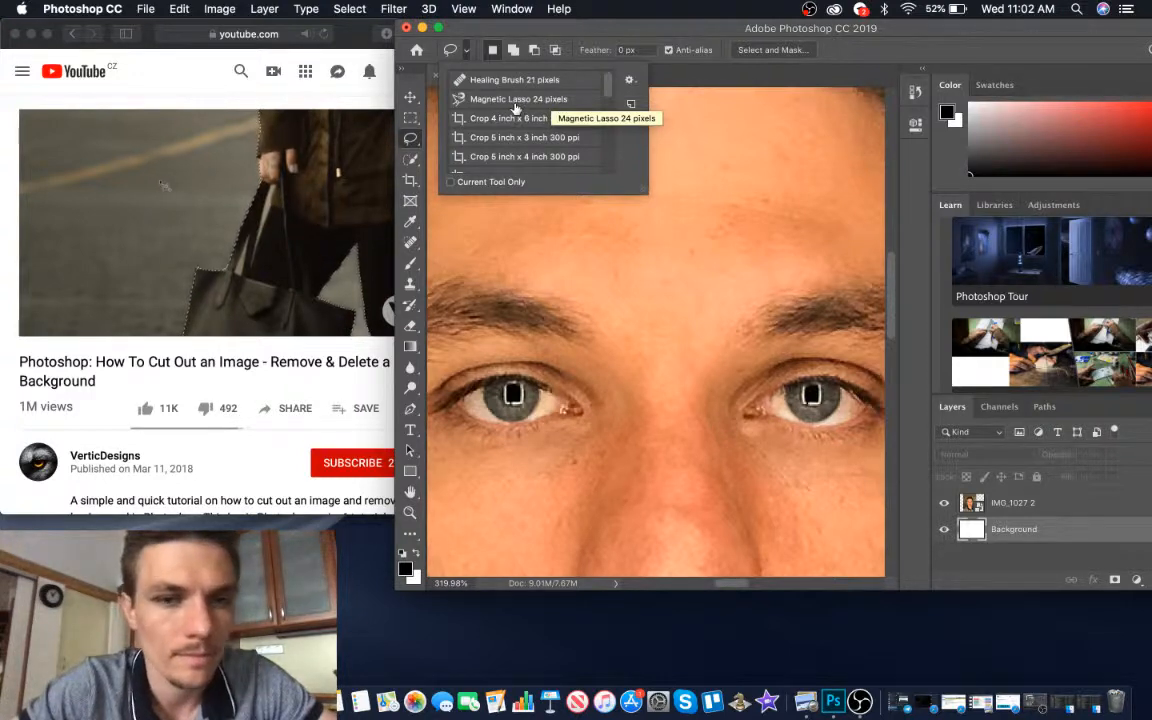
left_click(629, 80)
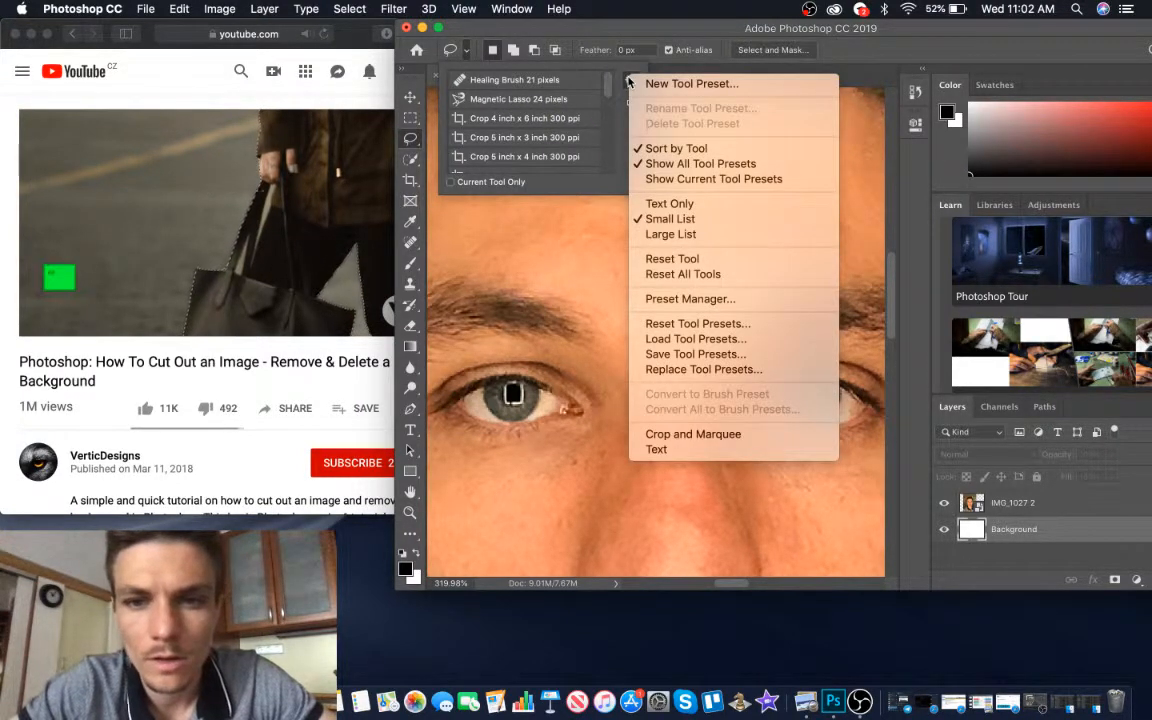
left_click(629, 81)
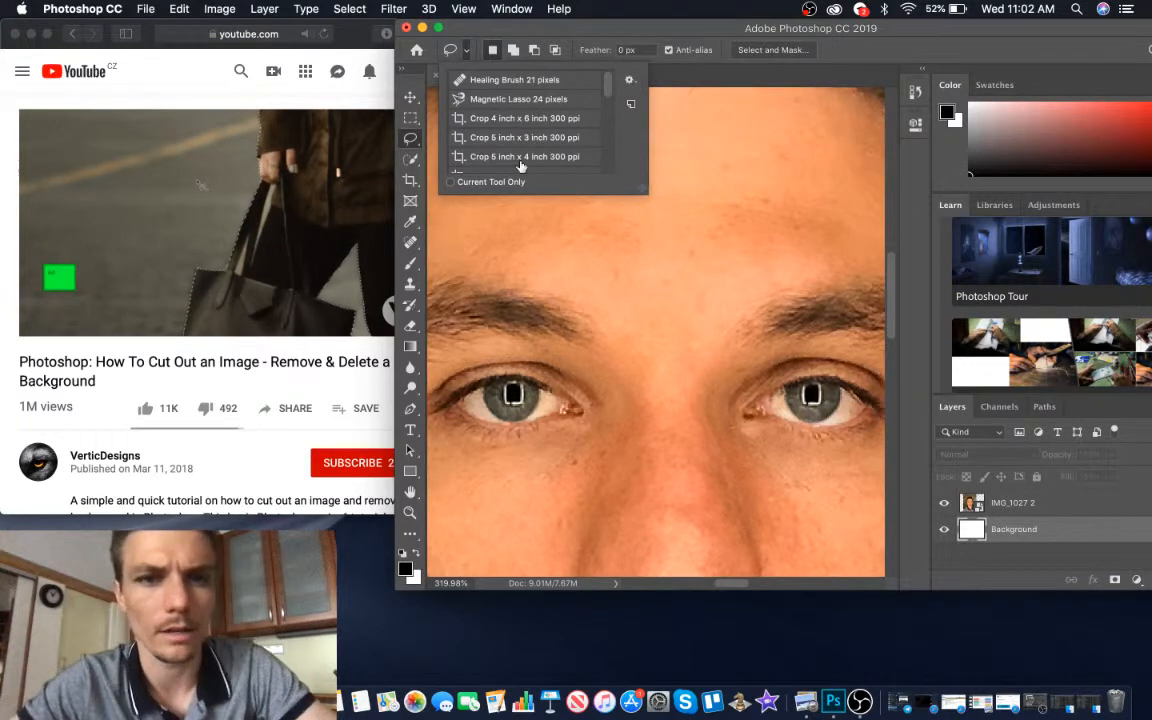
scroll(520, 166, "down", 5)
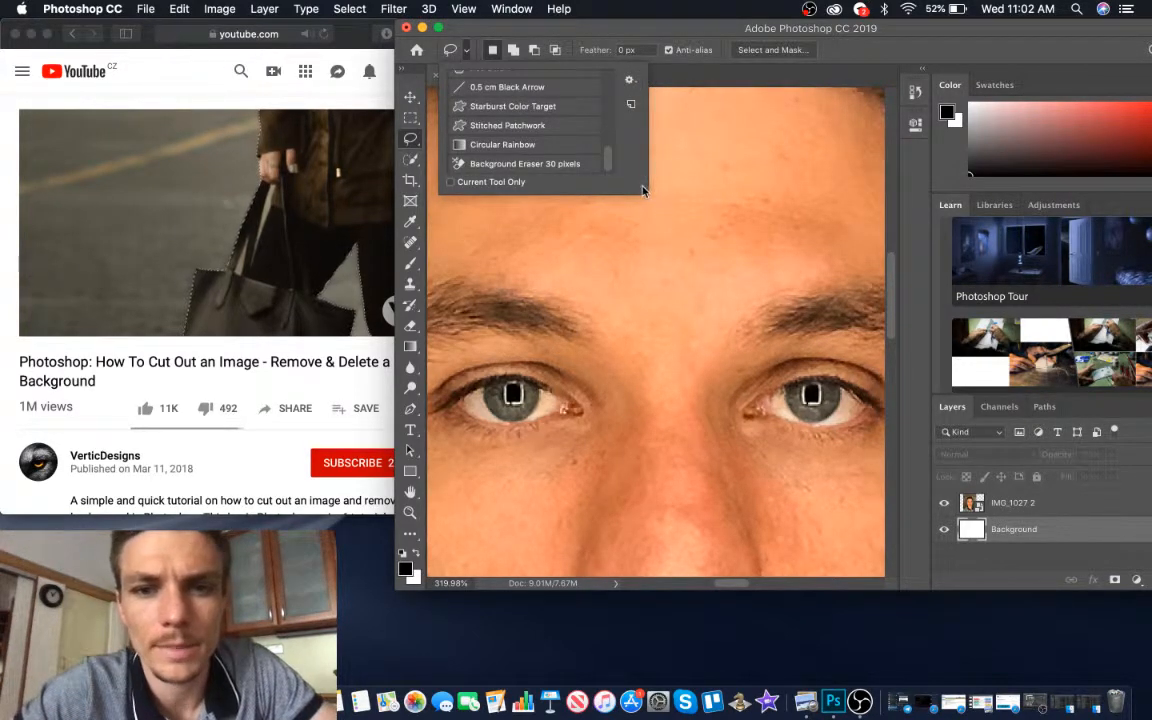
- Check the YouTube tutorial, then return to Photoshop and examine the head selection at magnifications between about 320% and 106%
left_click(147, 47)
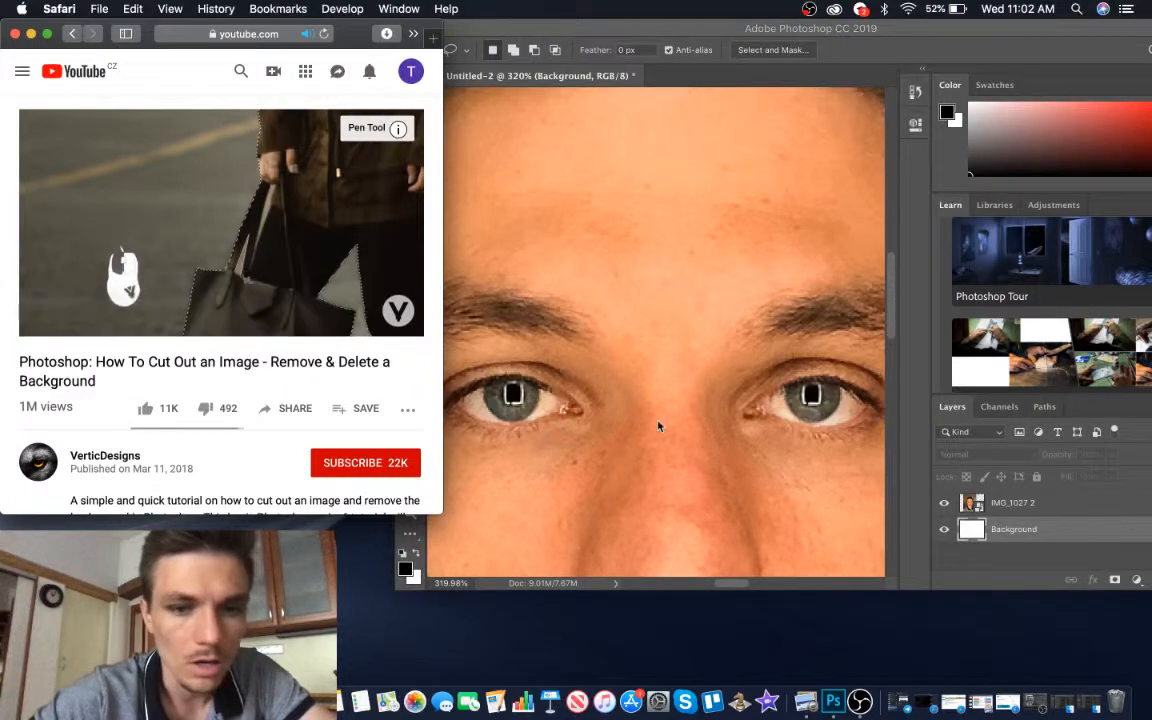
scroll(658, 425, "down", 6)
scroll(658, 425, "down", 2)
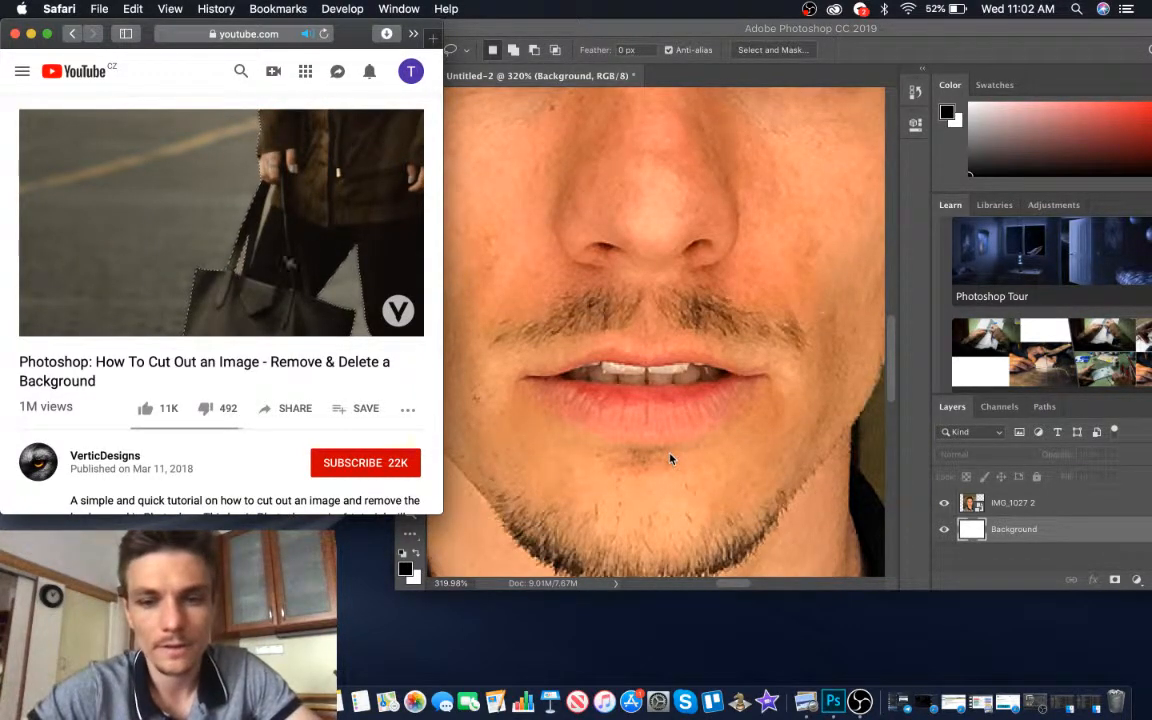
left_click(753, 56)
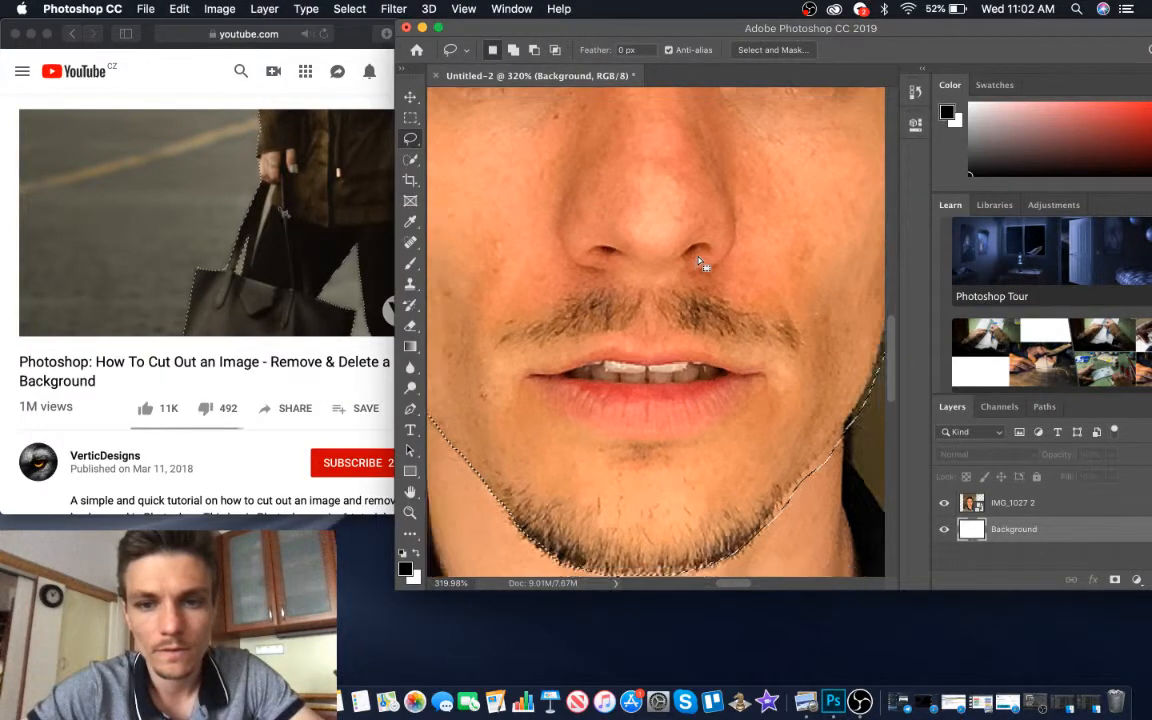
scroll(703, 262, "down", 5)
scroll(703, 262, "down", 4)
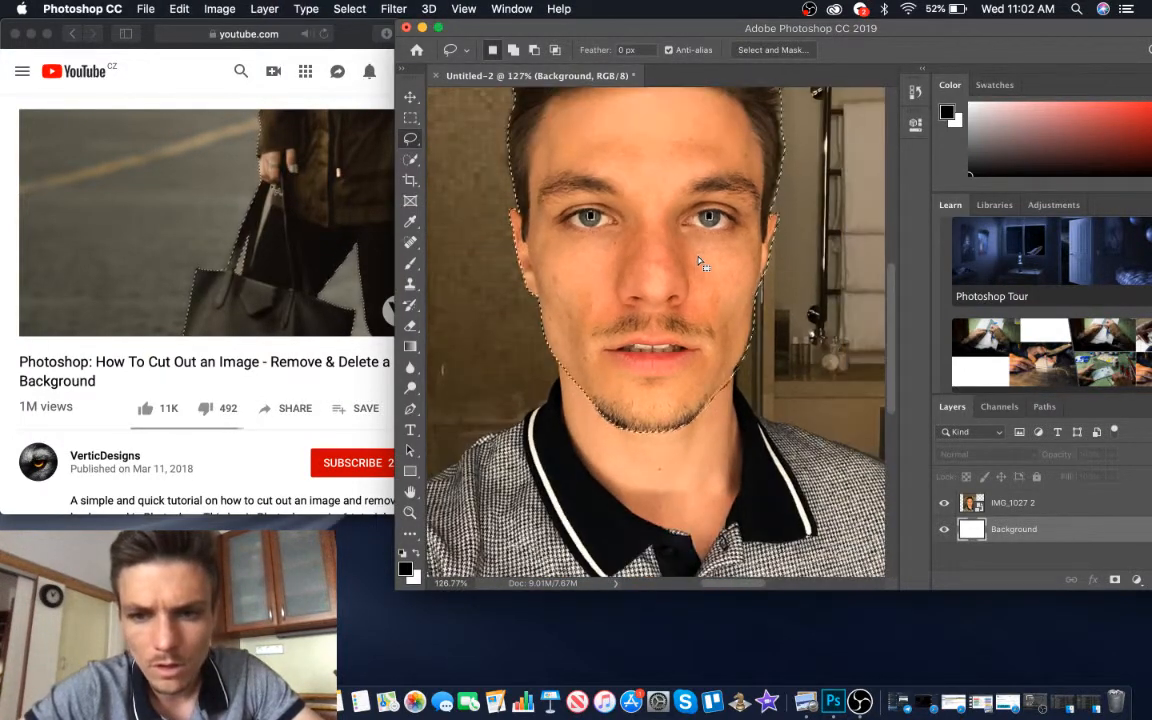
scroll(703, 262, "up", 3)
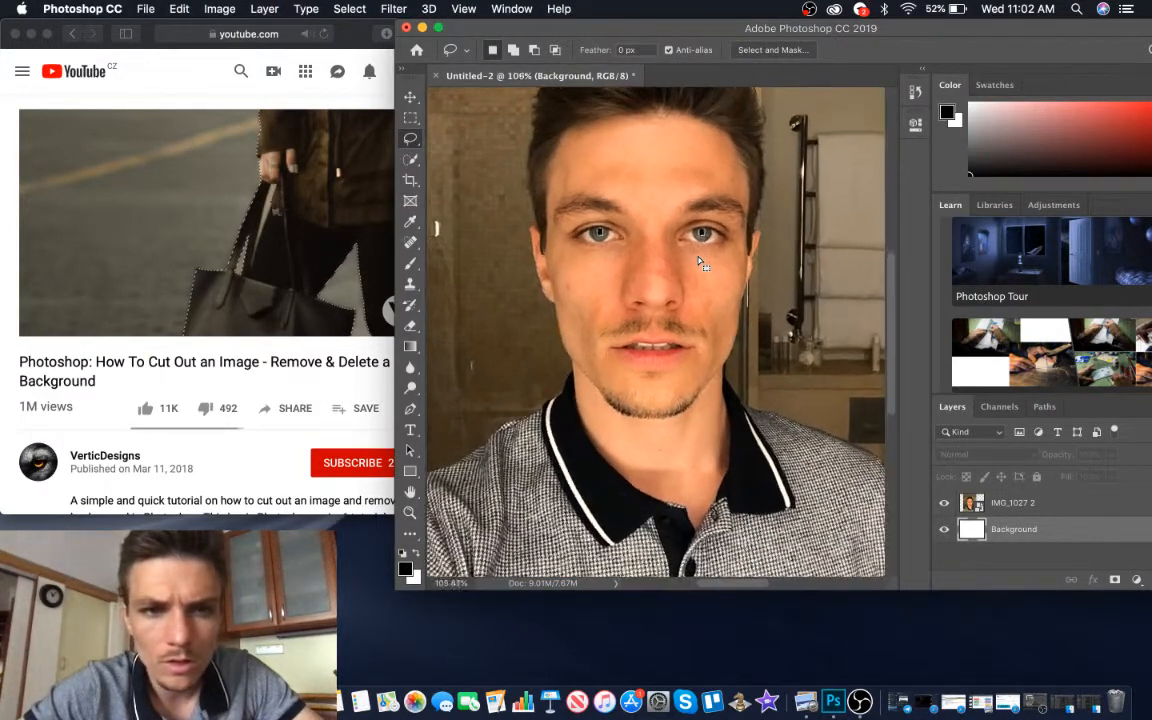
- Check the tool presets for the Lasso and the Quick Selection tool, then return to the Lasso
left_click(466, 51)
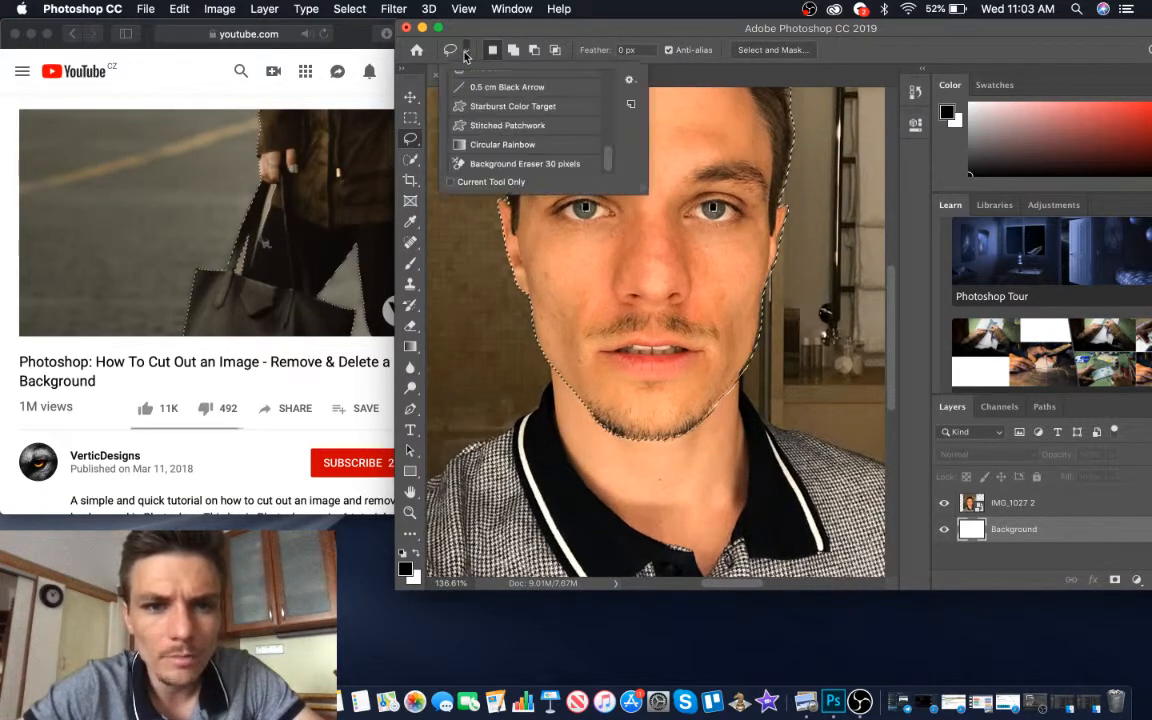
left_click(466, 51)
left_click(411, 160)
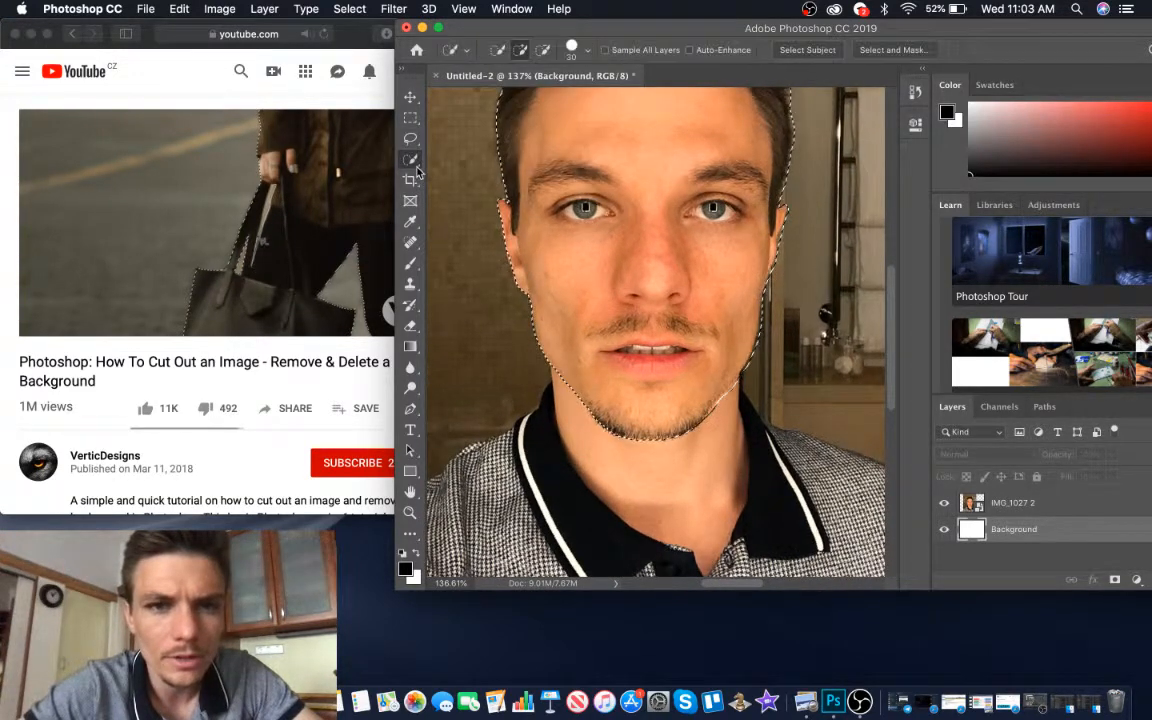
left_click(468, 51)
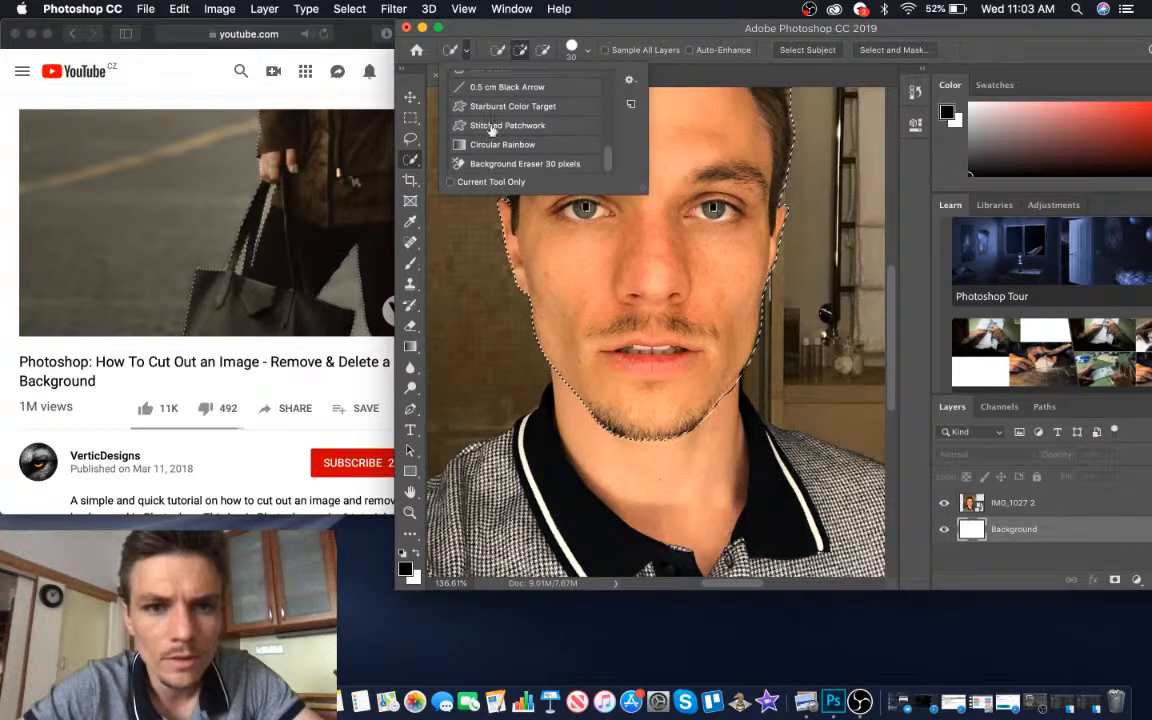
scroll(491, 130, "up", 10)
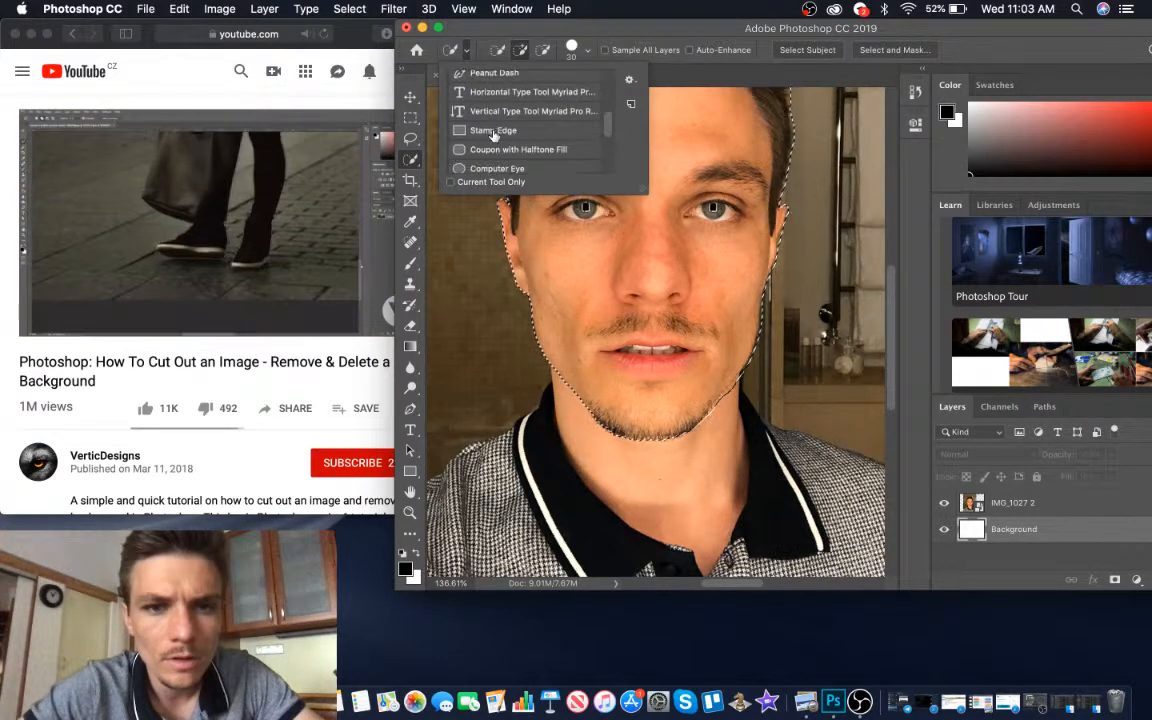
scroll(493, 135, "up", 4)
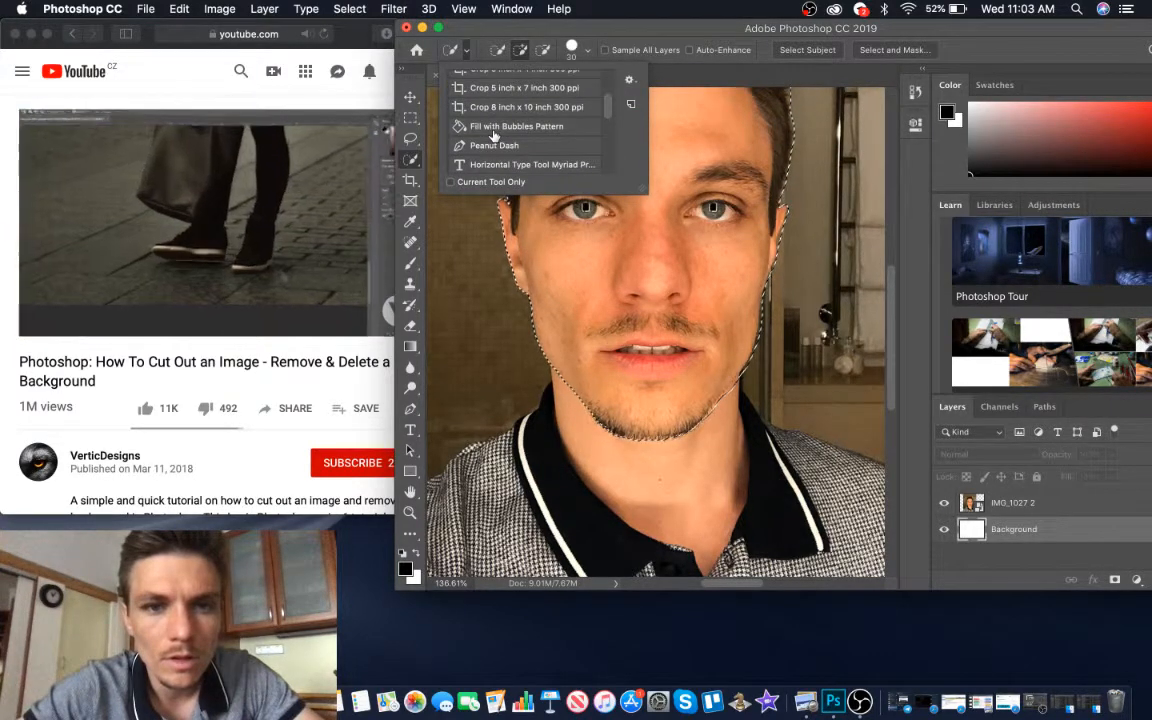
scroll(493, 135, "up", 5)
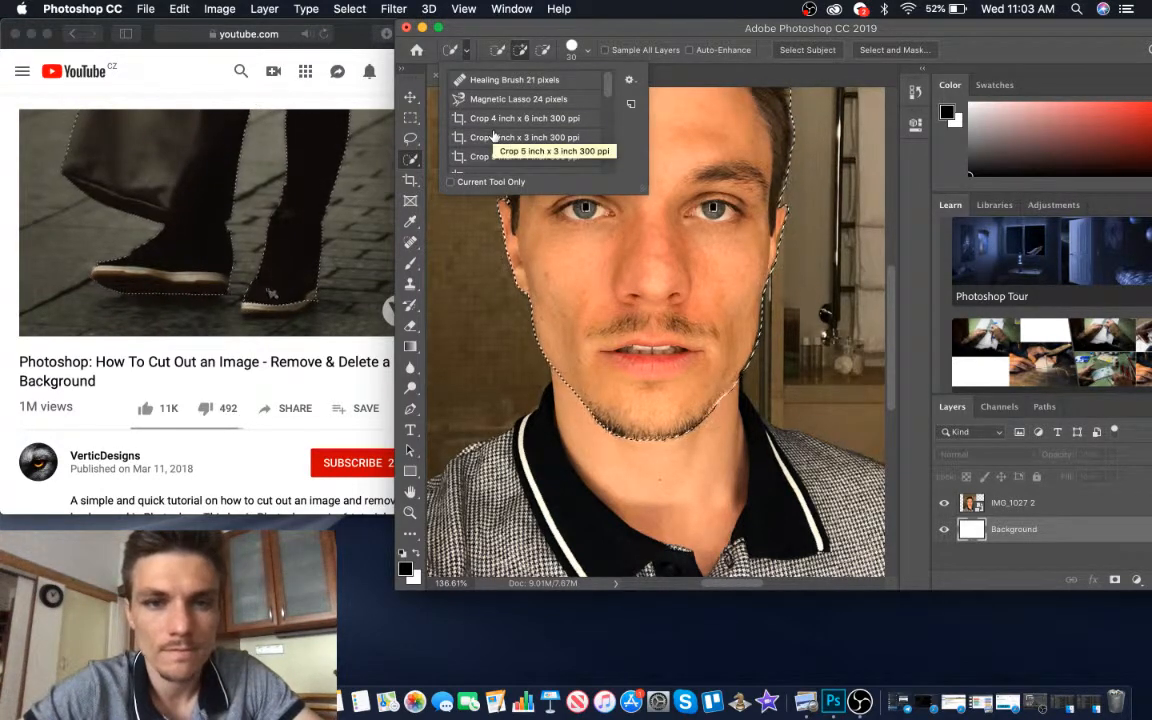
scroll(493, 135, "down", 10)
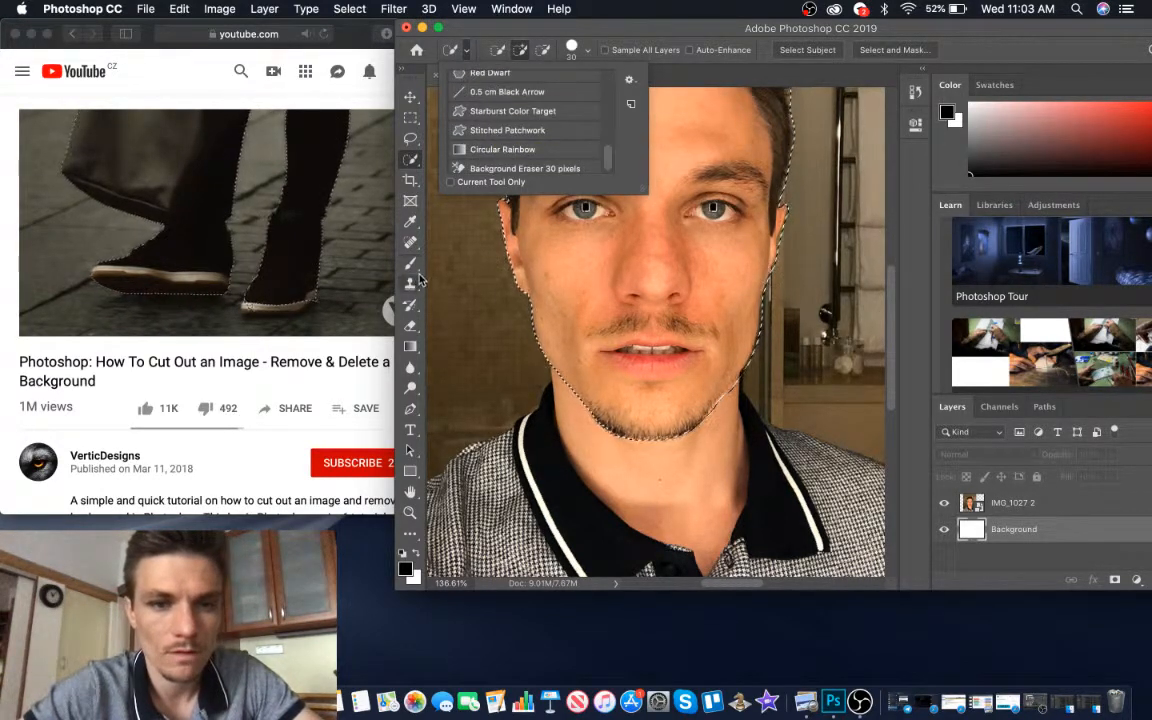
left_click(416, 146)
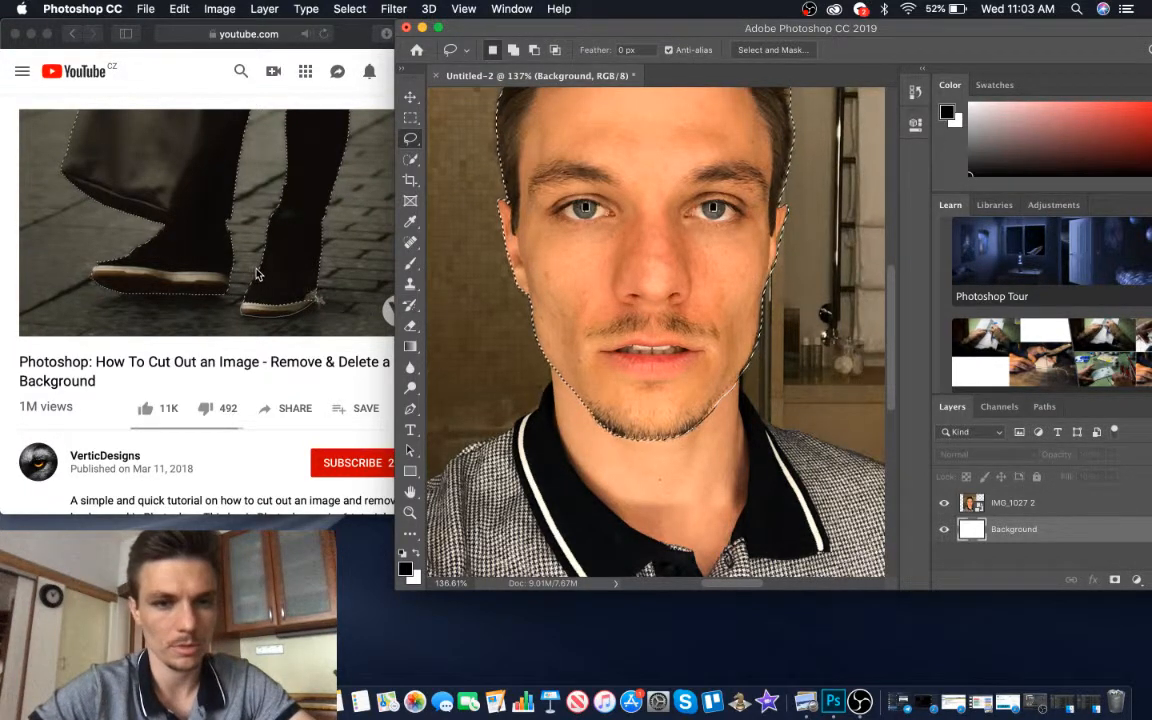
- Pause the YouTube tutorial at 6:35 and recheck the Lasso's tool presets in Photoshop
left_click(256, 274)
left_click(490, 35)
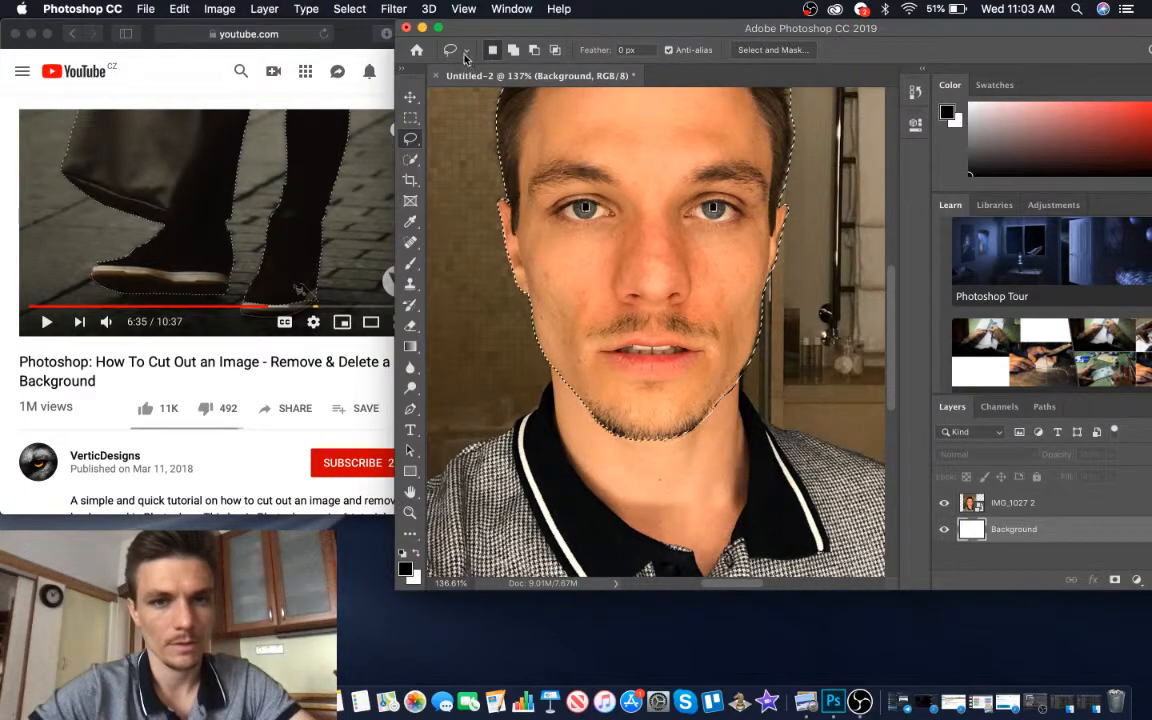
left_click(465, 52)
scroll(520, 141, "down", 3)
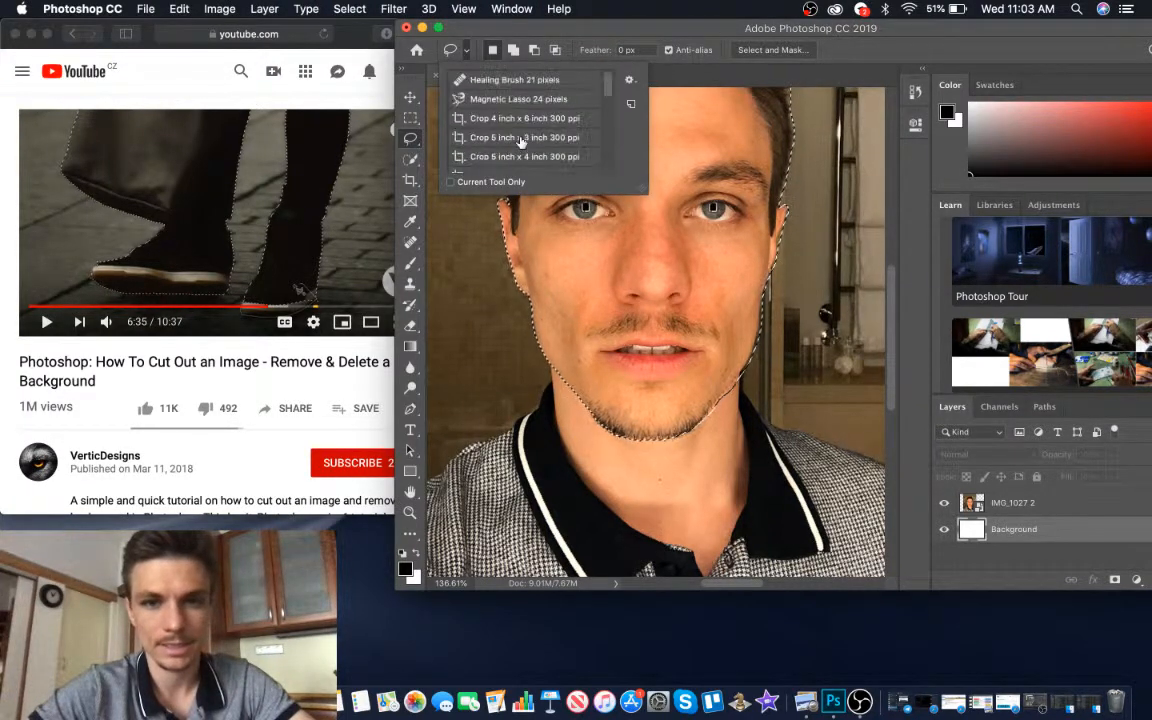
left_click(495, 31)
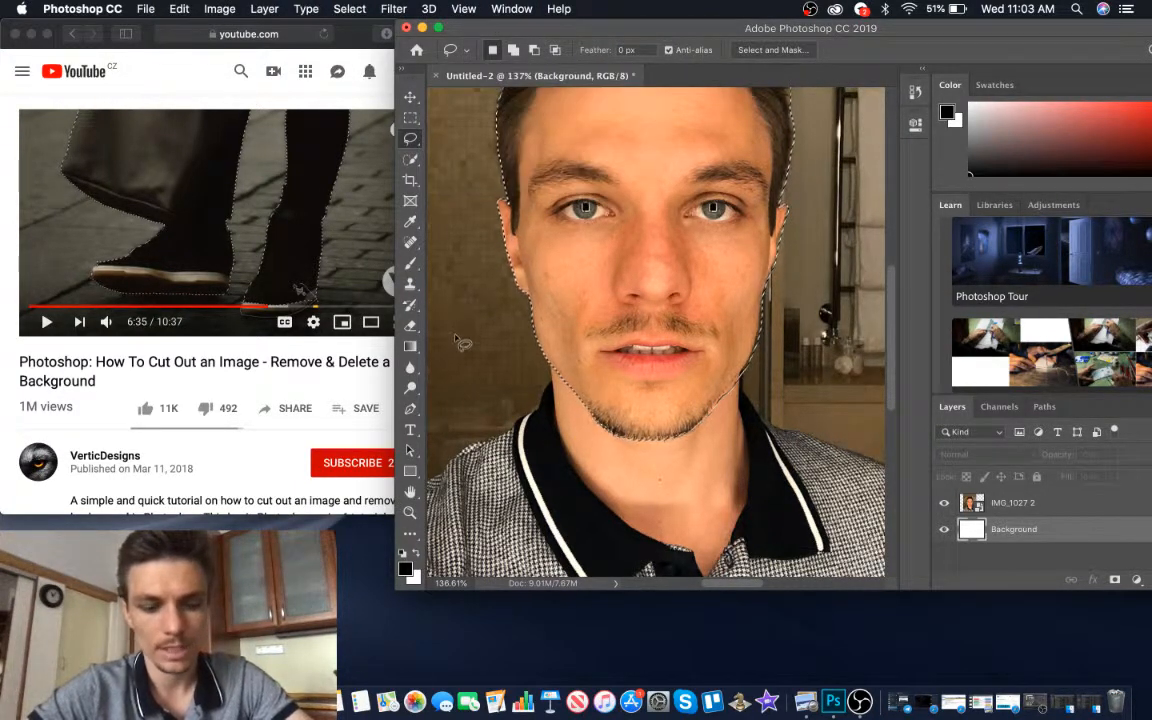
- Switch back to Safari, resume the YouTube tutorial and skip it forward
left_click(343, 37)
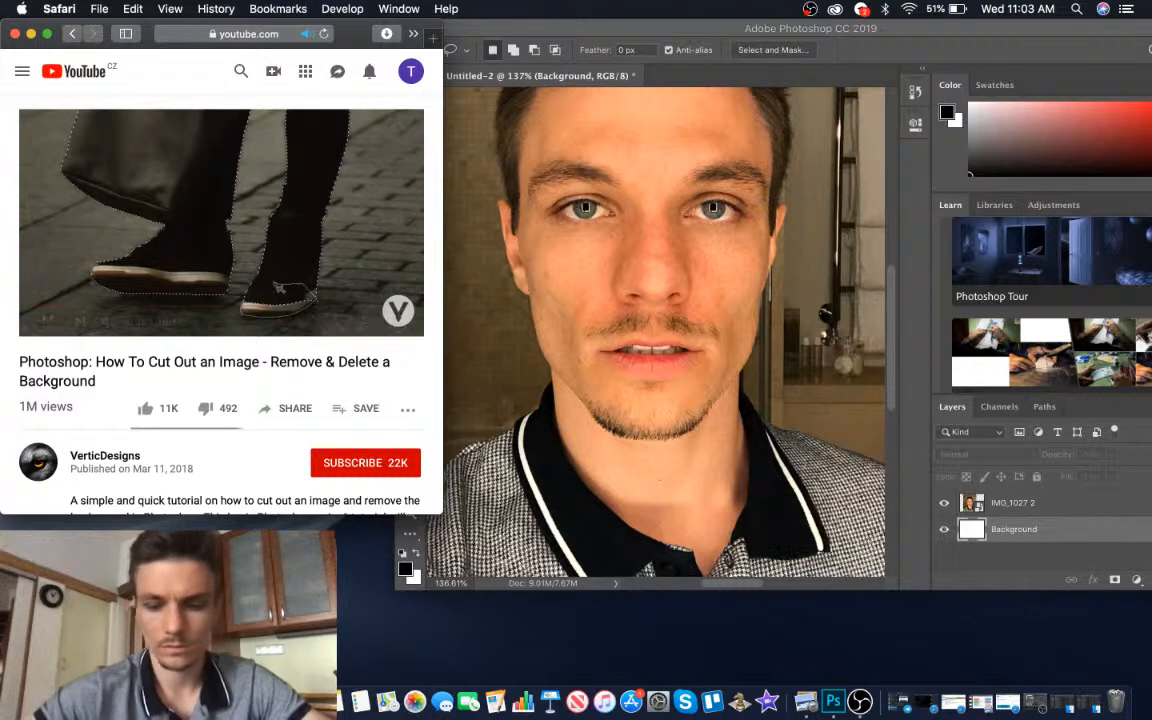
key("Right")
key("Right")
key("Right")
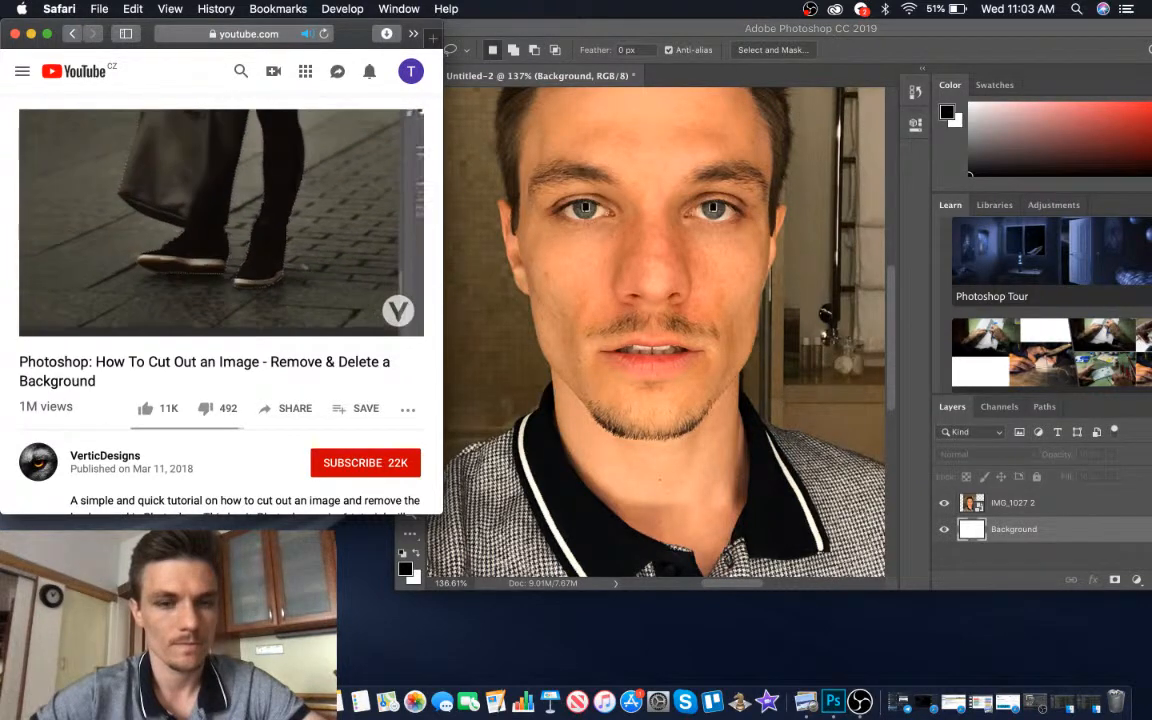
- Switch to Photoshop and add a layer mask made from the head selection to the Background layer
left_click(477, 51)
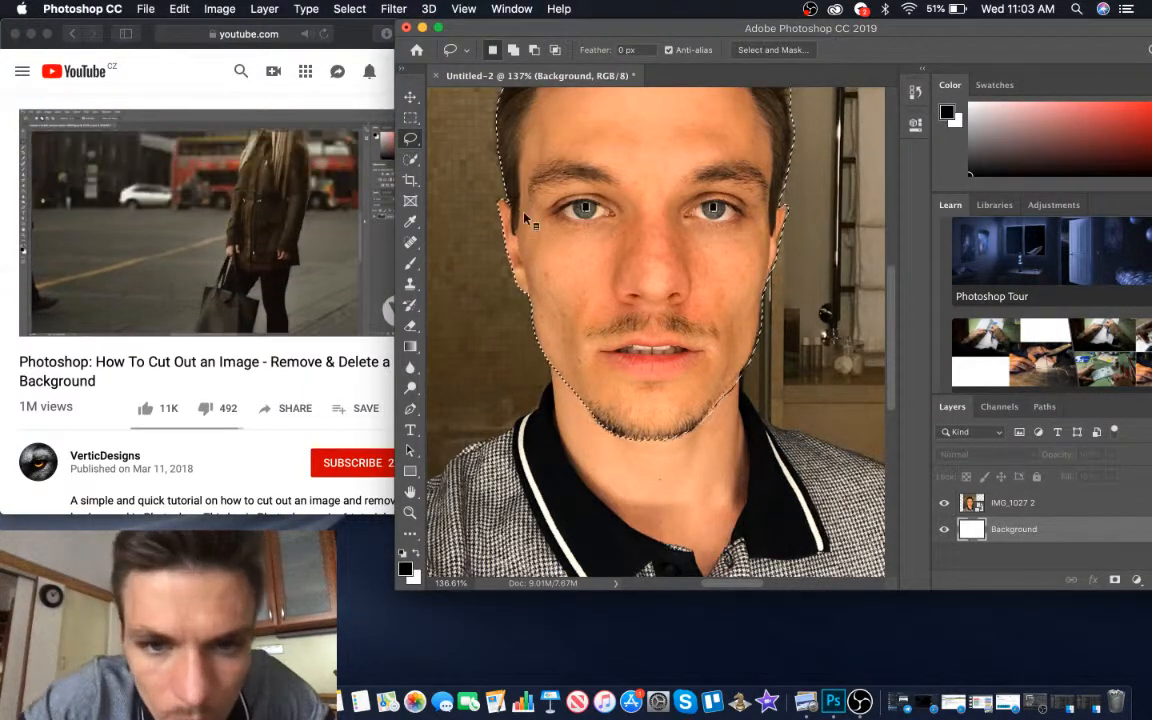
right_click(764, 303)
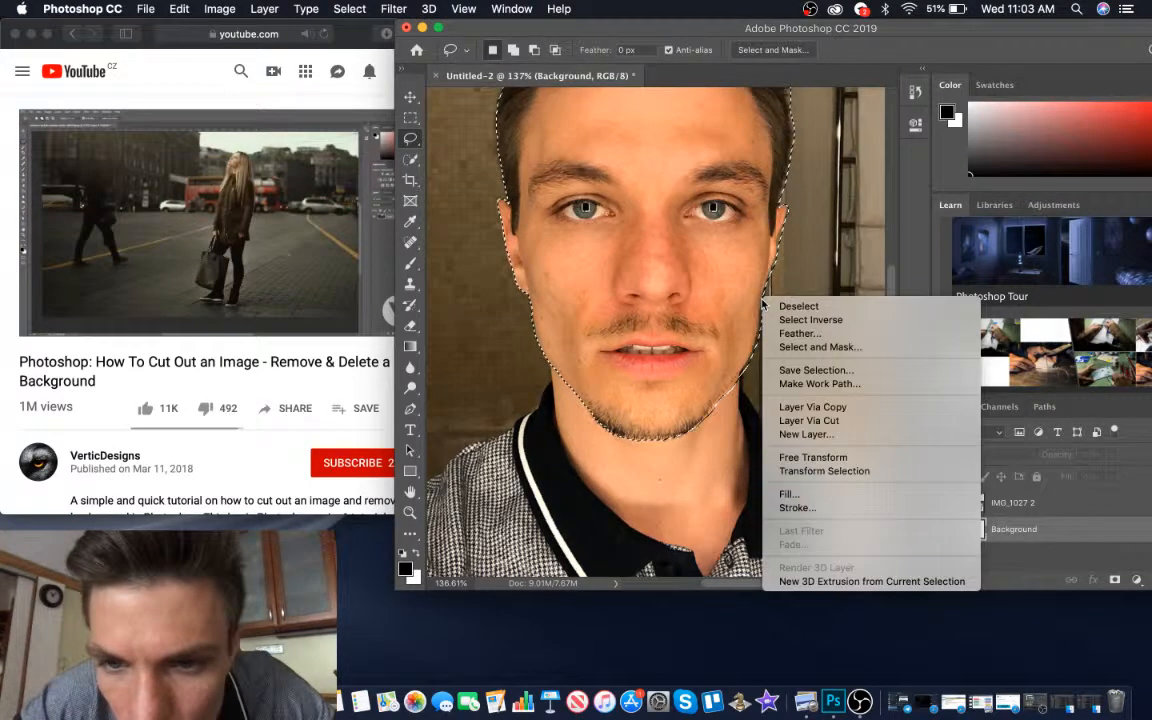
left_click(762, 309)
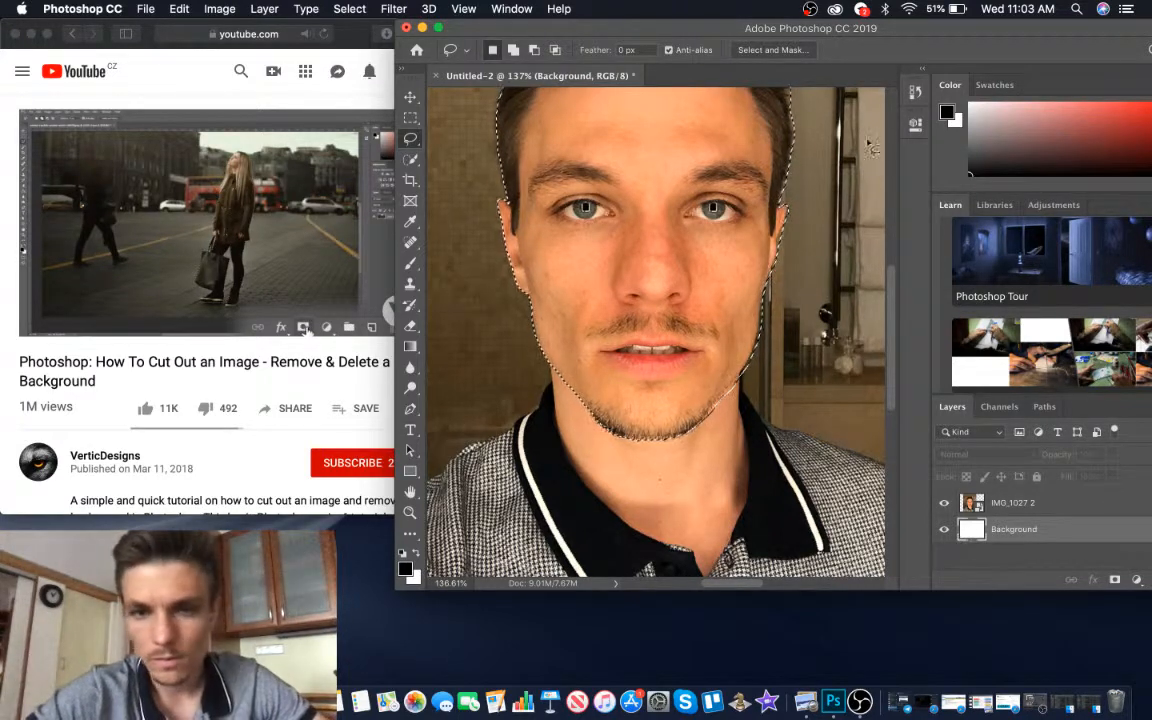
left_click(1116, 580)
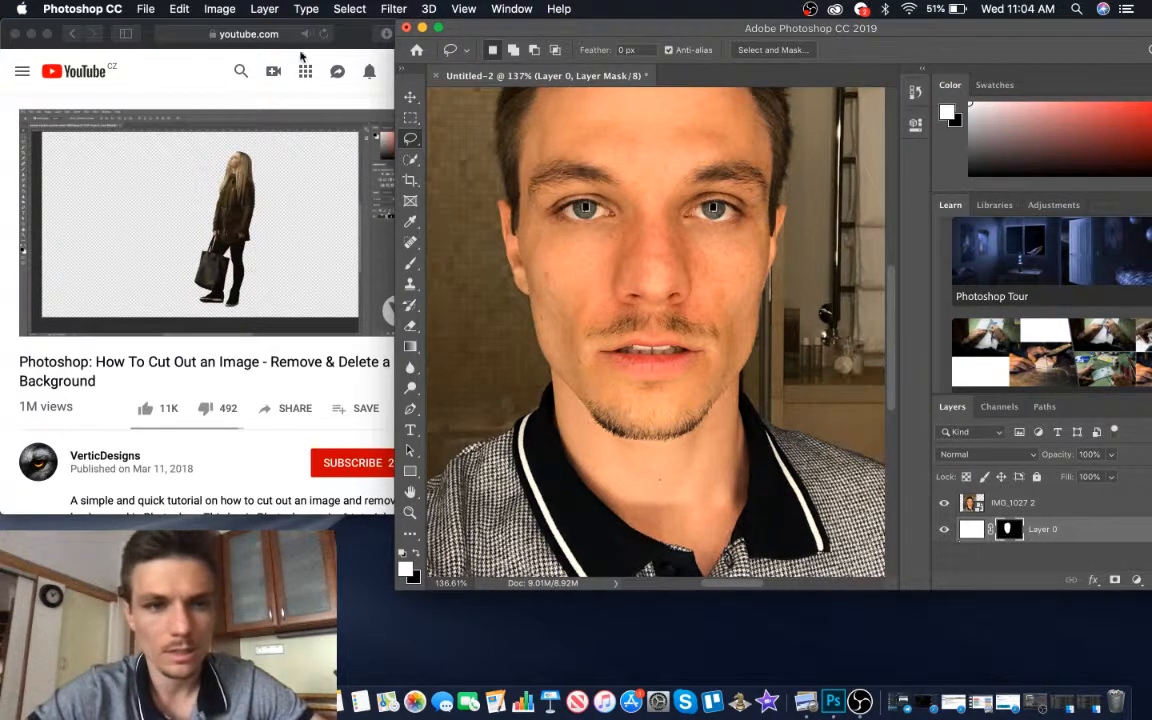
- Pause the YouTube tutorial at 7:22 in Safari and return to Photoshop
left_click(132, 32)
left_click(230, 220)
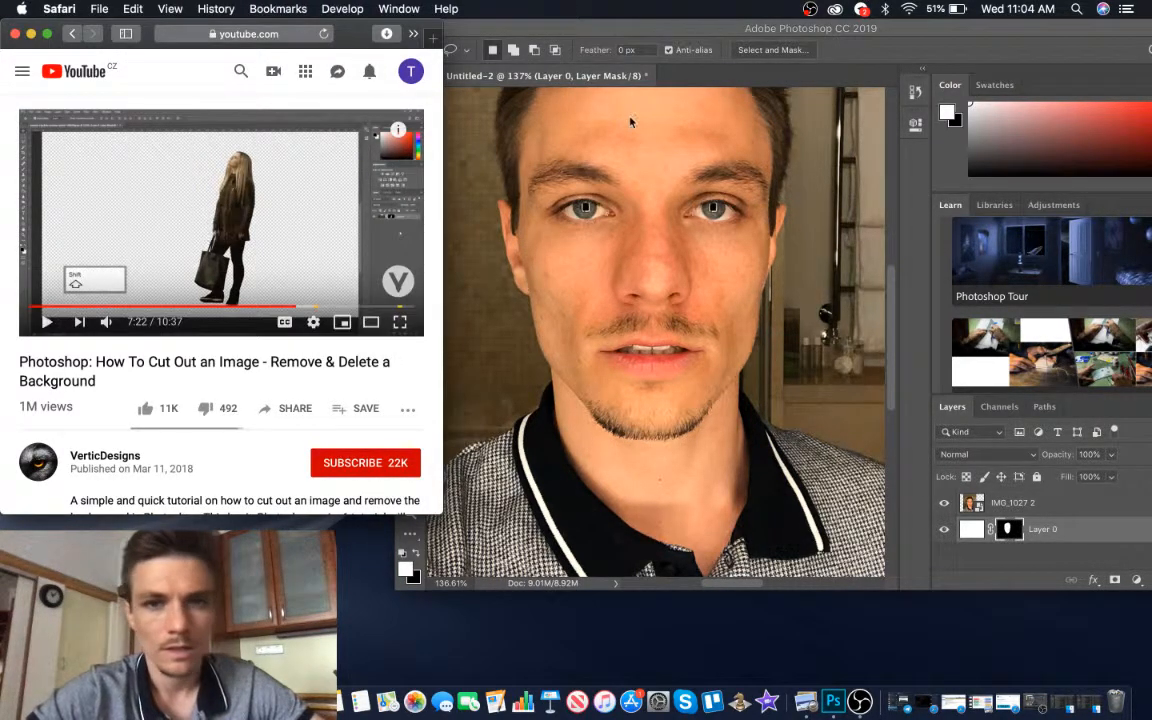
left_click(615, 27)
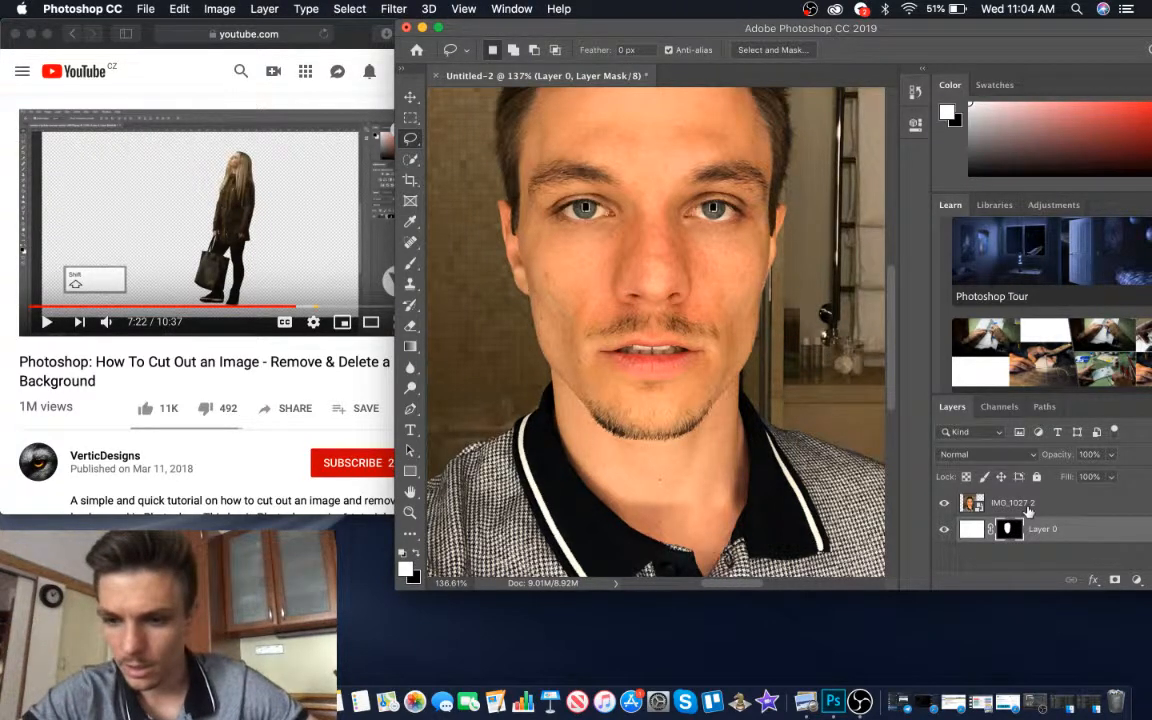
- Make the IMG_1027 2 photo layer active and move the Photoshop window so its layer controls fit on screen
left_click(1028, 508)
left_click(1014, 531)
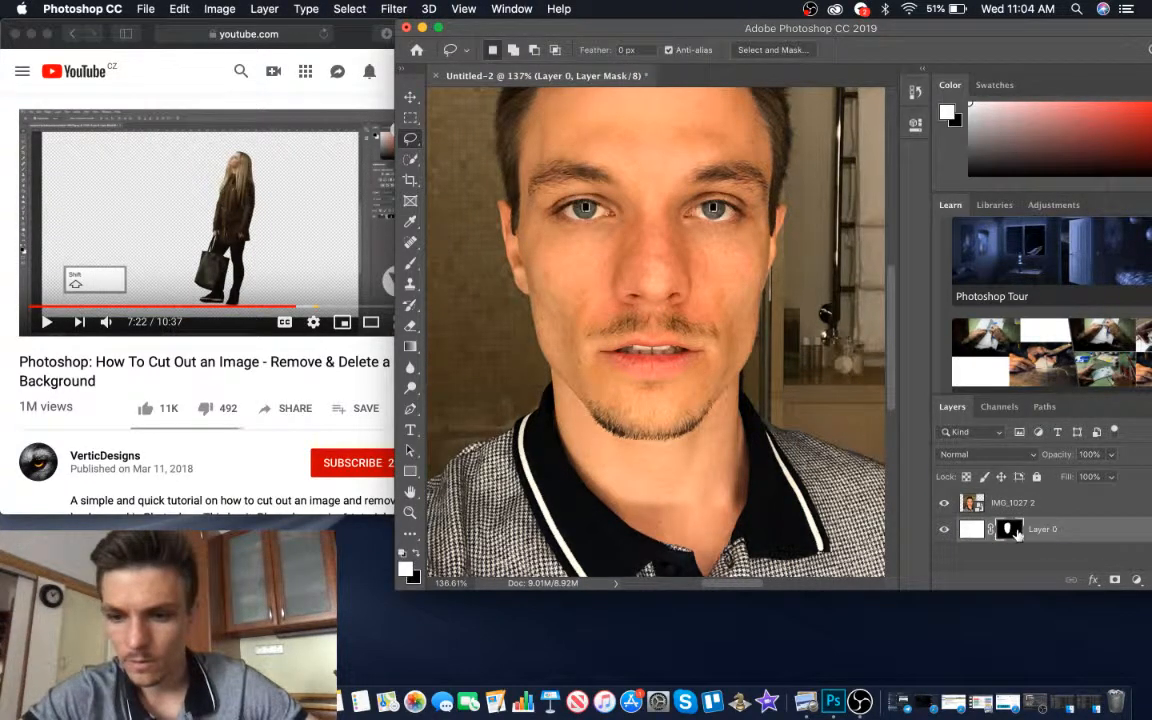
left_click(984, 532)
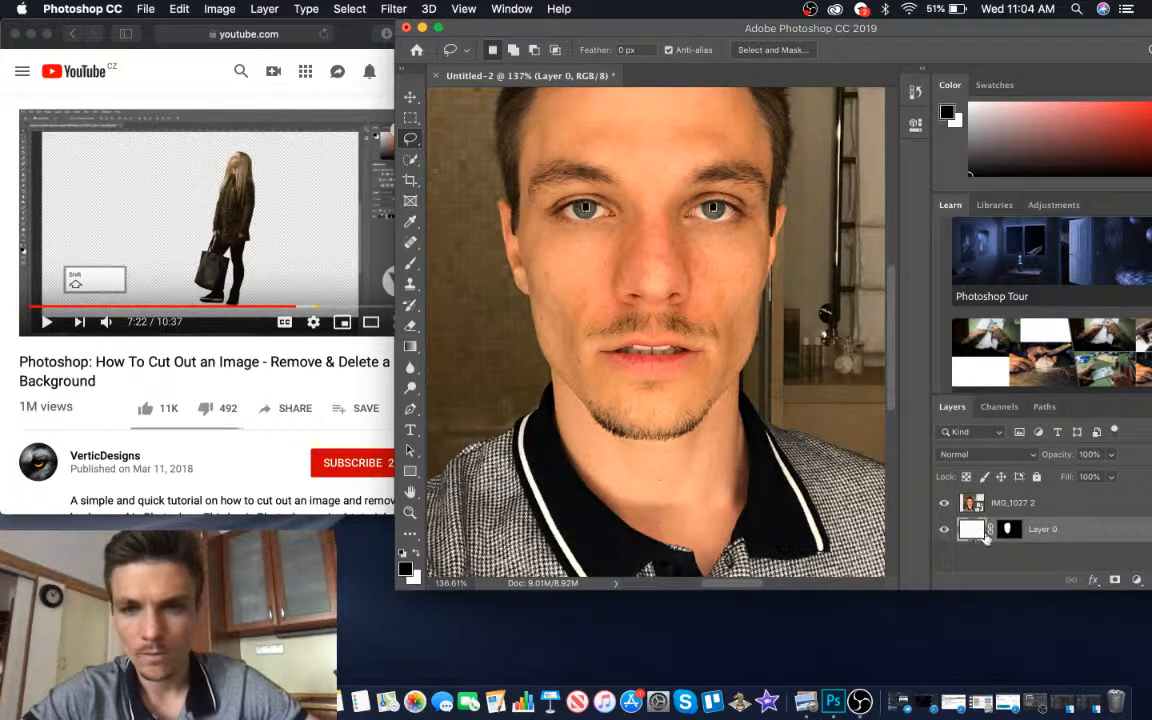
left_click(973, 505)
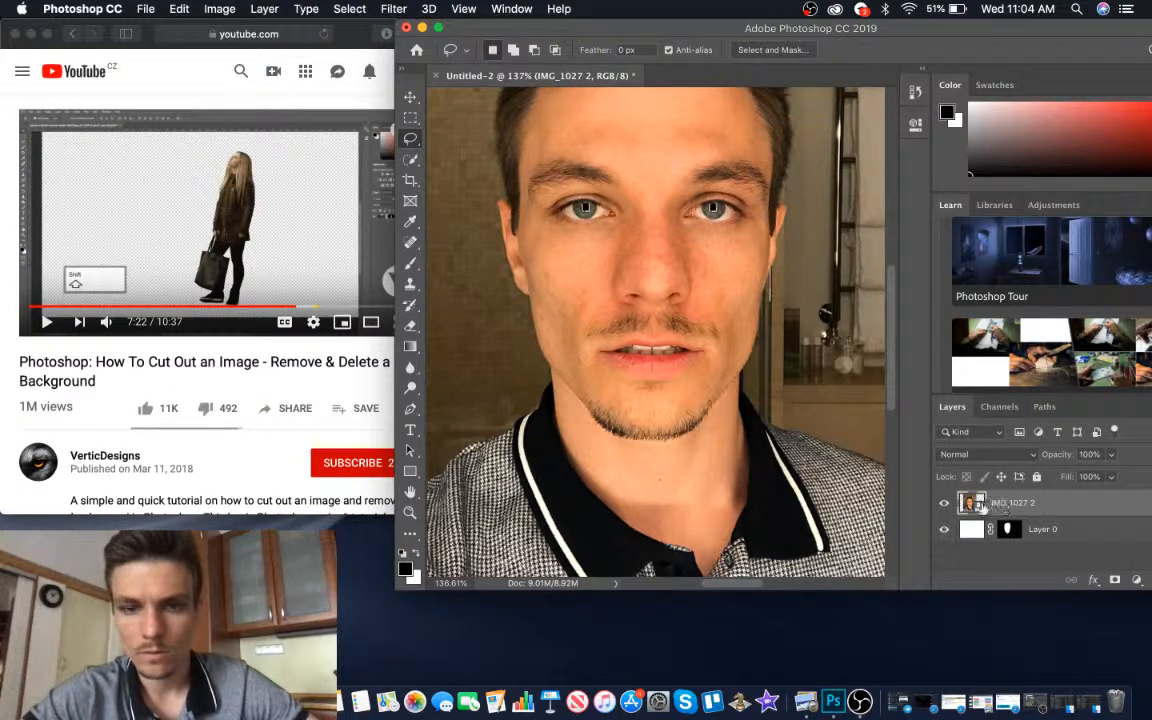
left_click_drag(1020, 30, 958, 30)
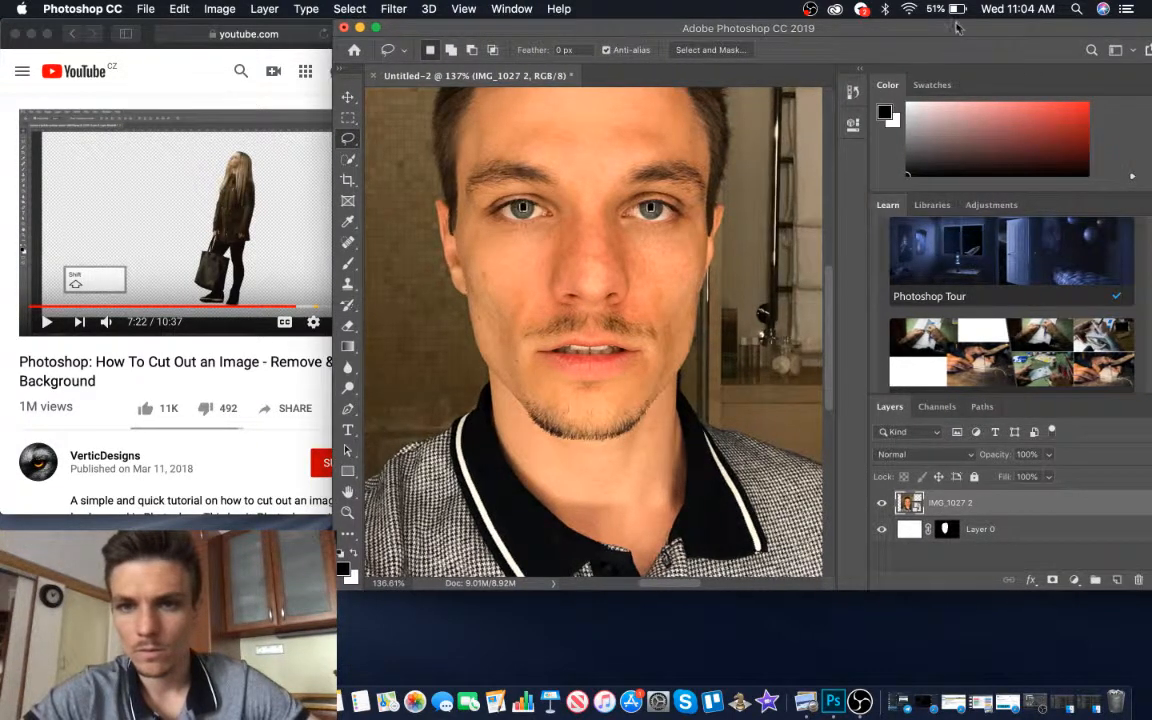
- Try adding a mask to the IMG_1027 2 layer, then undo it together with the mask on the white layer
left_click(1052, 581)
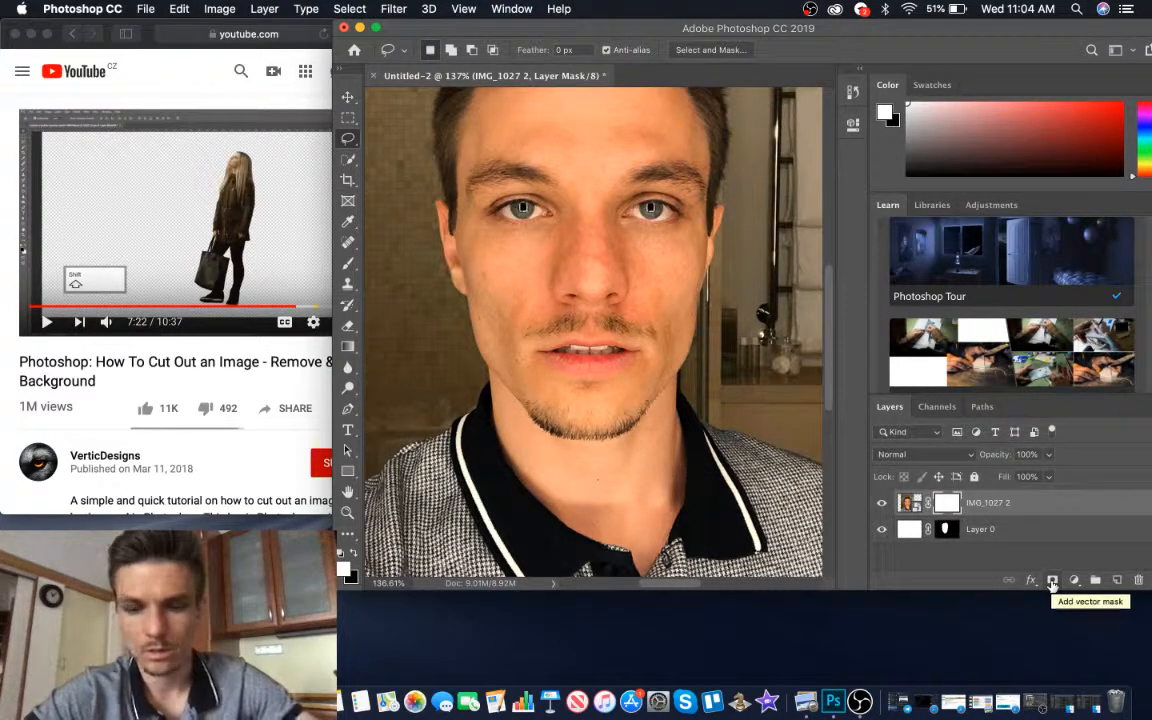
key("super+z")
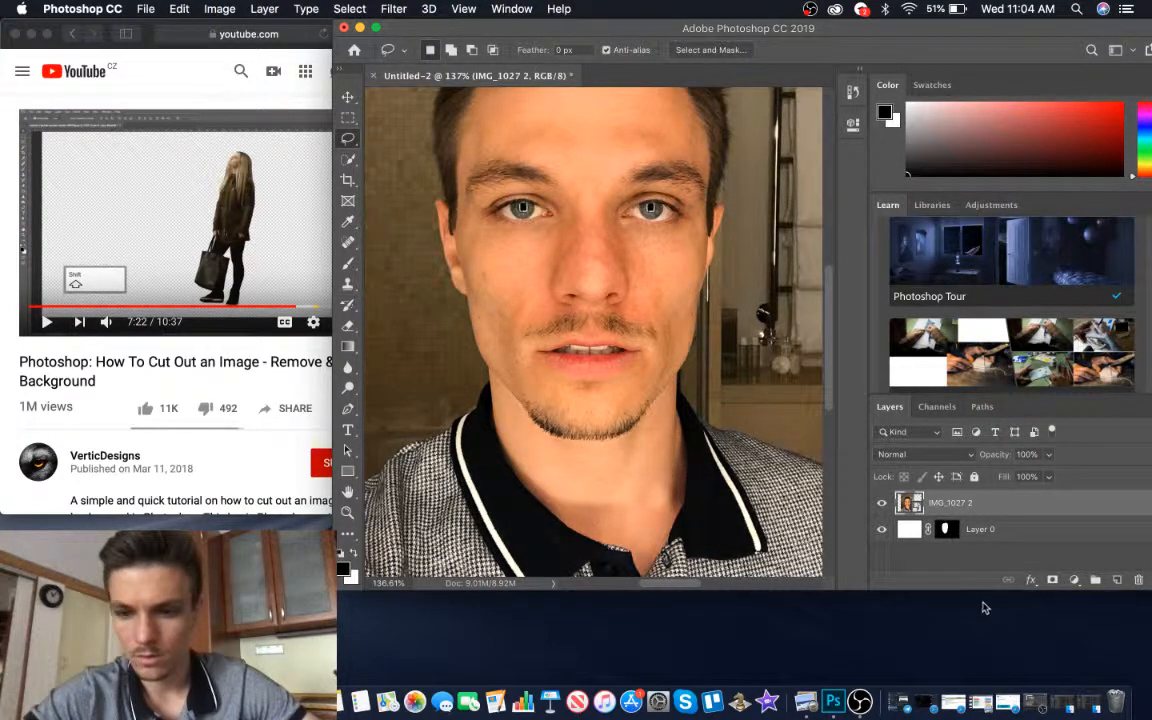
key("super+z")
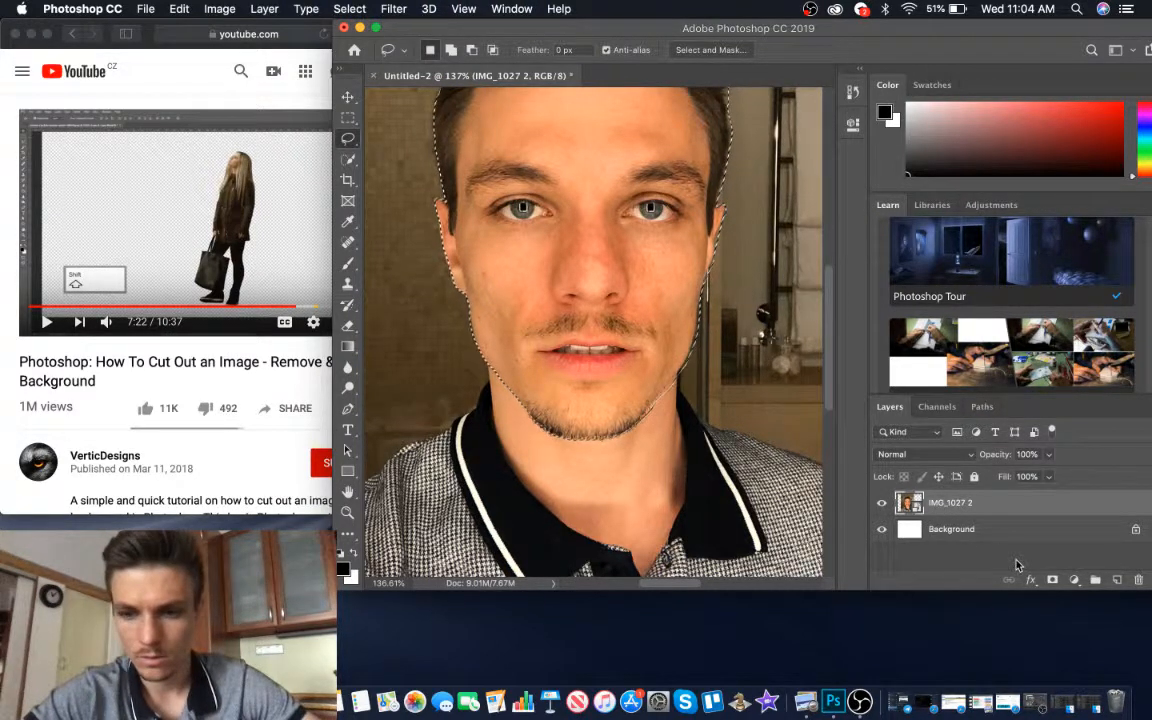
- Switch to Safari, skip the YouTube tutorial back to replay the layer mask part, and pause it at 7:17
left_click(136, 46)
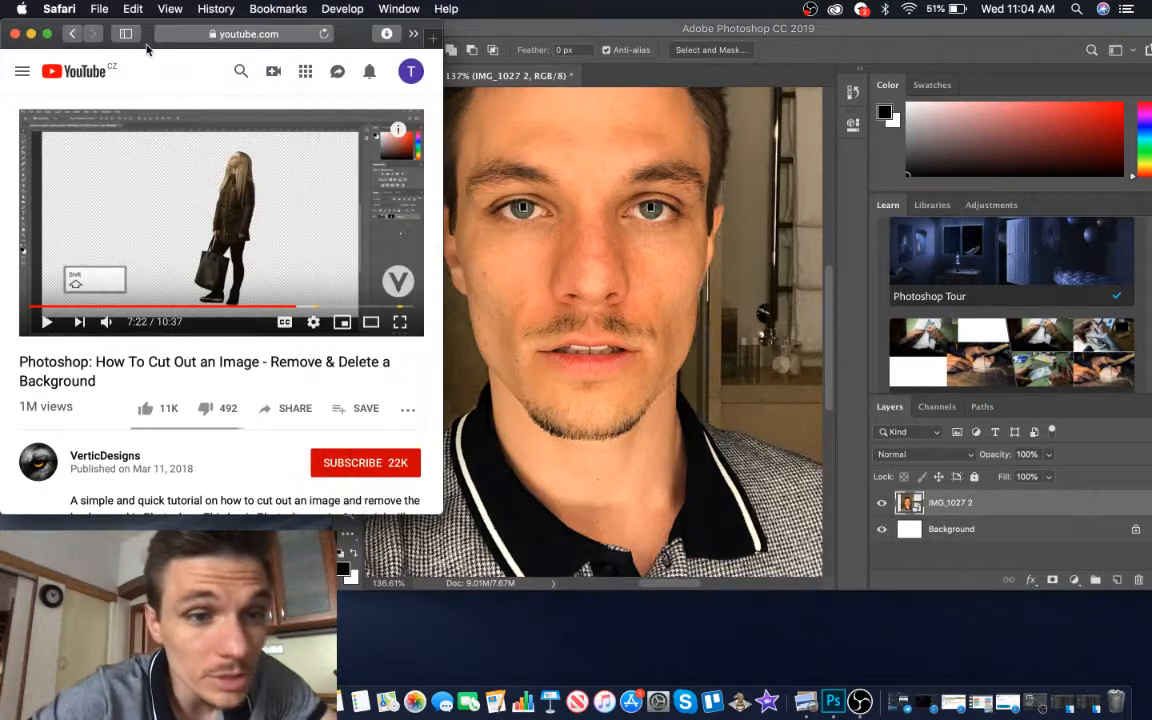
key("Left")
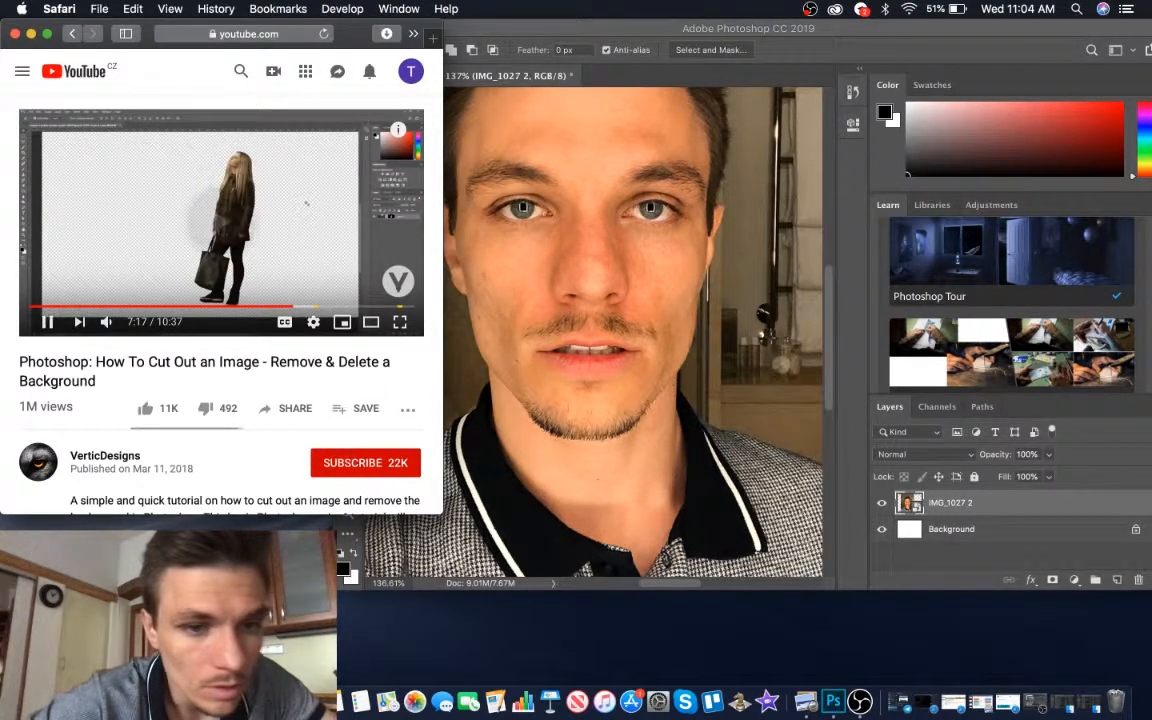
key("space")
key("Left")
key("Left")
key("Left")
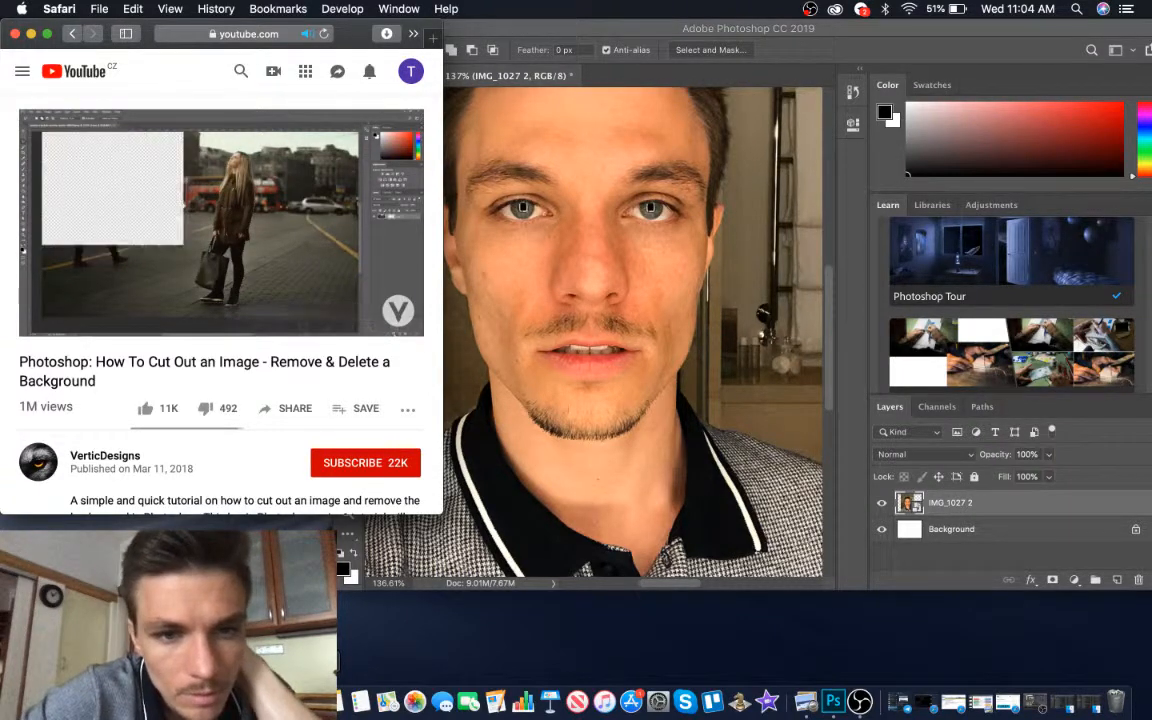
left_click(235, 221)
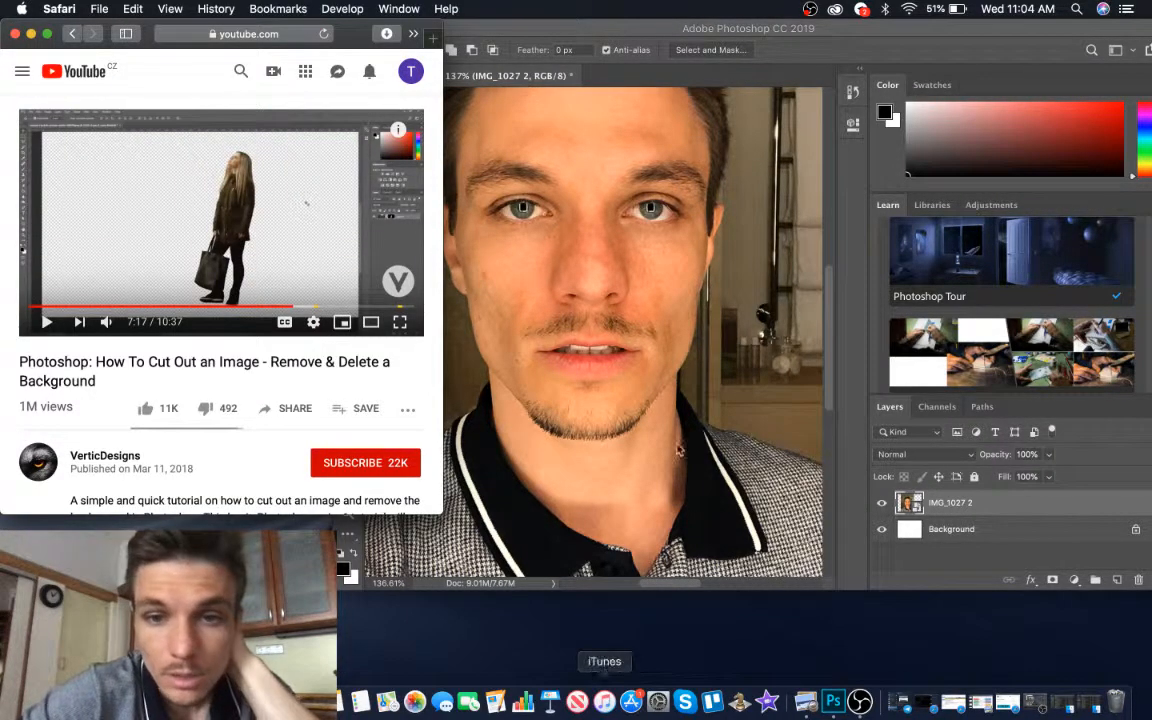
- Return to Photoshop and add a layer mask made from the head selection to the IMG_1027 2 layer
left_click(731, 329)
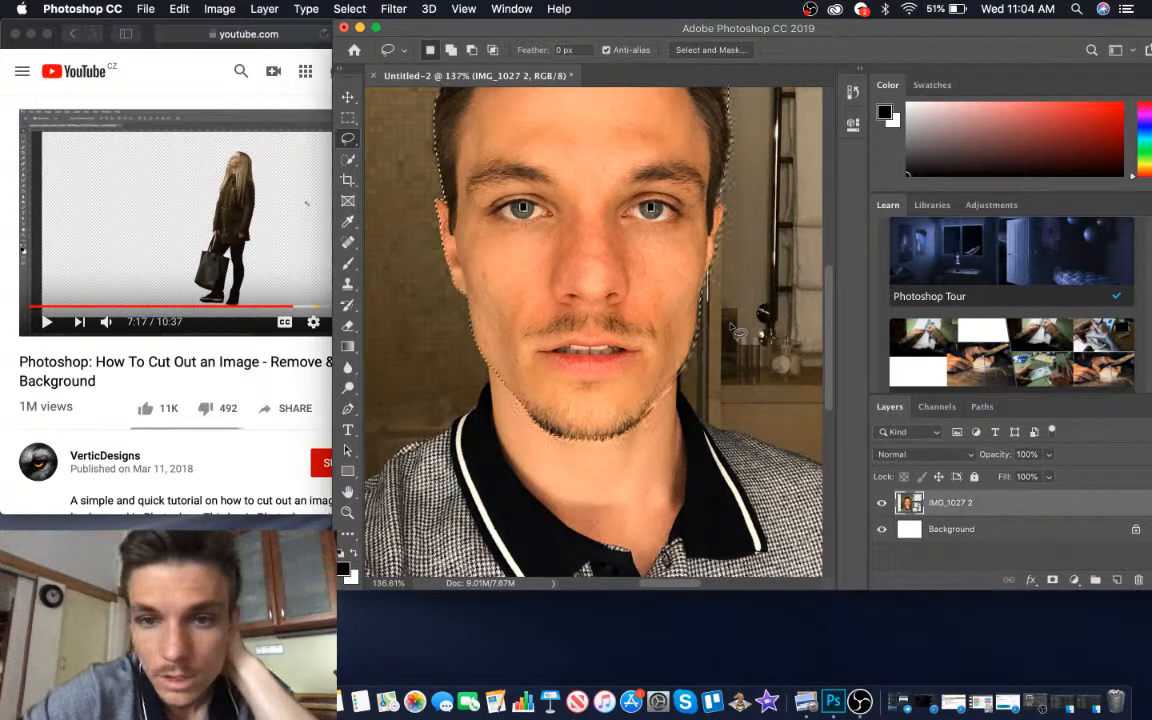
left_click(1053, 581)
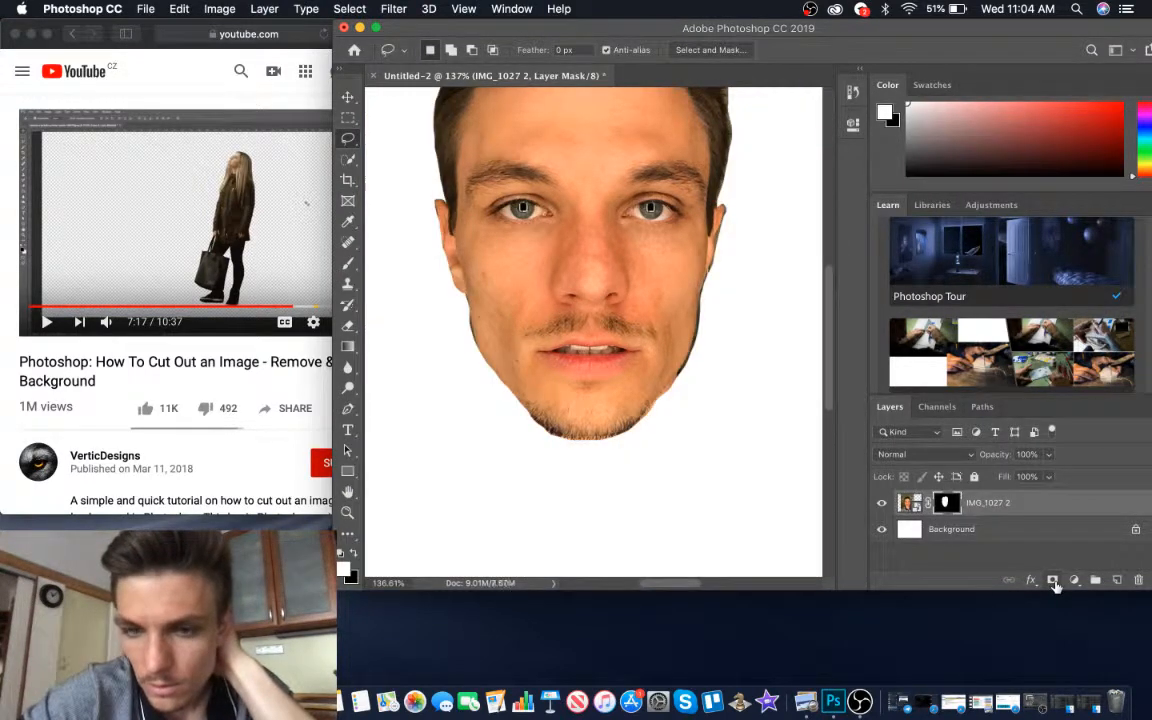
scroll(643, 372, "up", 5)
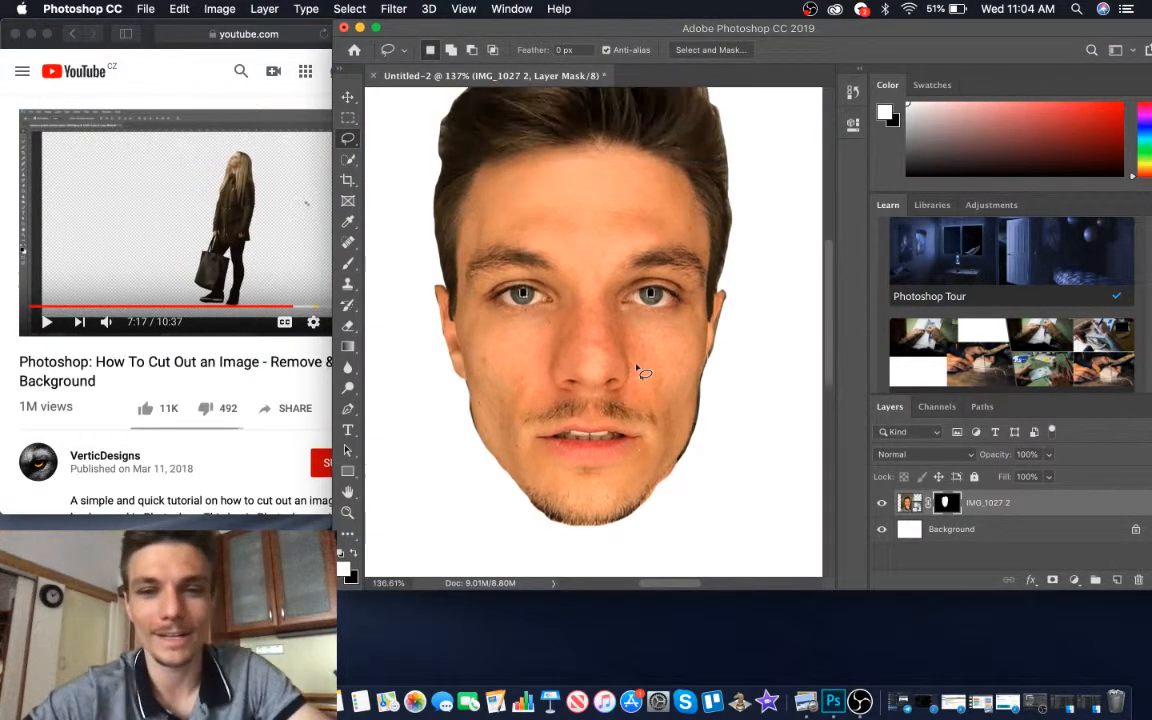
scroll(643, 372, "down", 1)
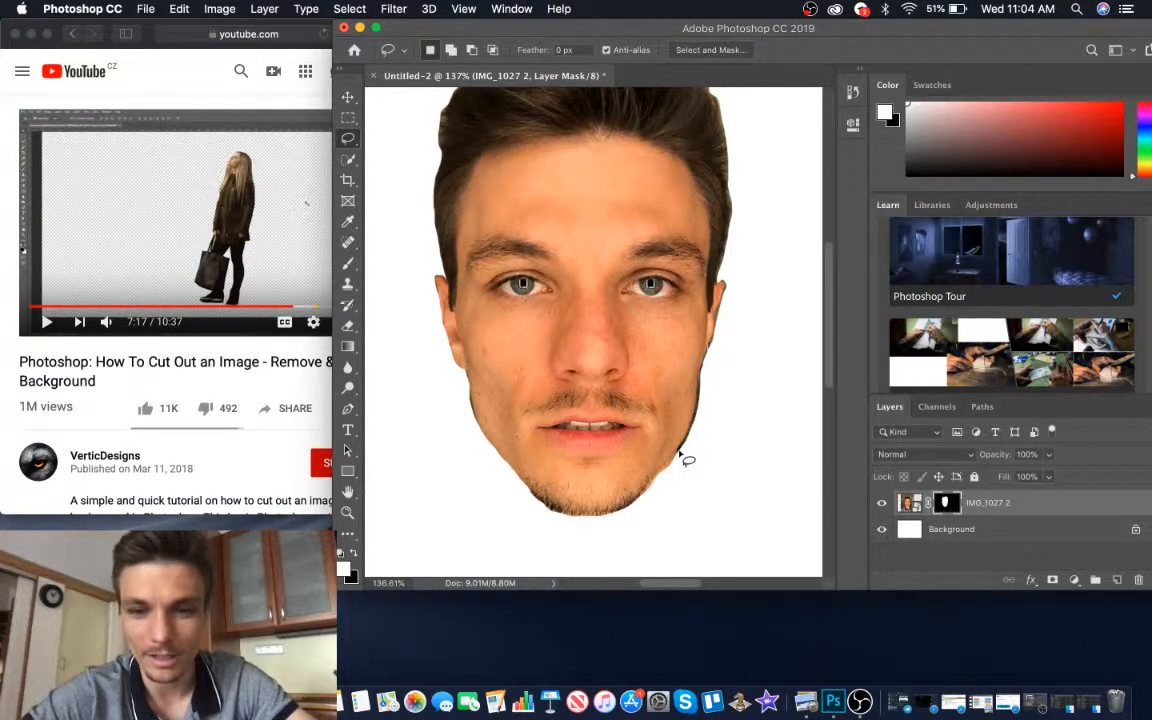
- Resume the YouTube tutorial, then in Photoshop disable and re-enable the IMG_1027 2 layer mask twice to compare the cutout
left_click(219, 162)
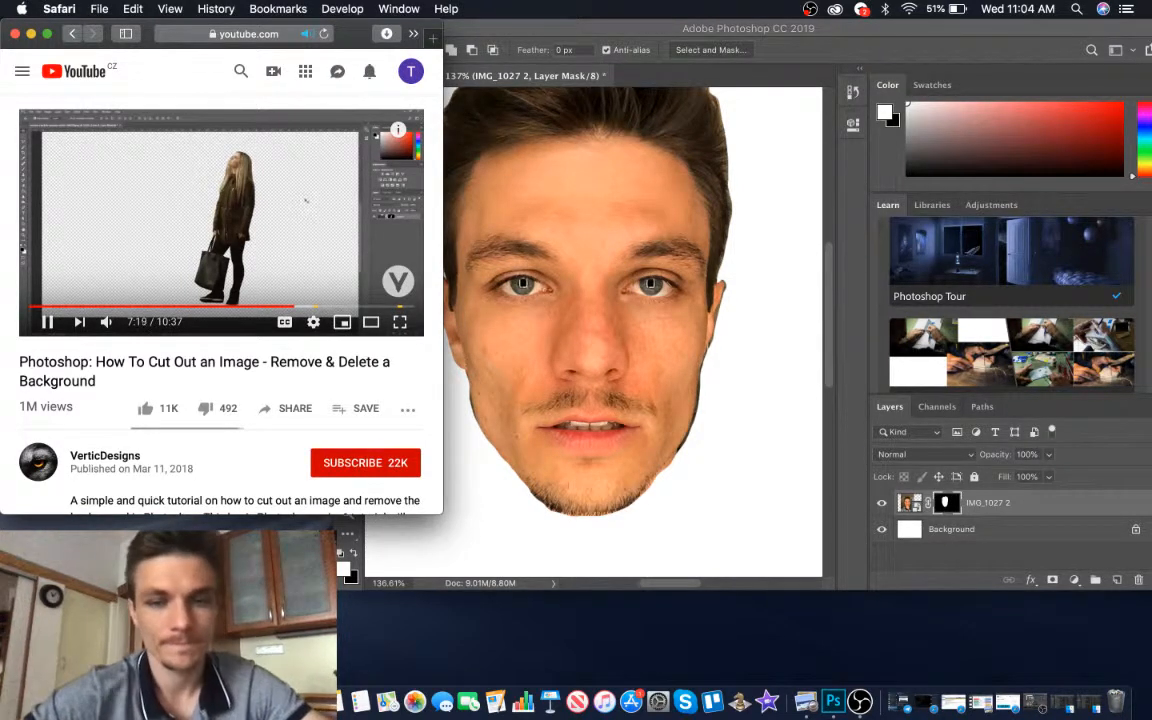
scroll(625, 401, "up", 2)
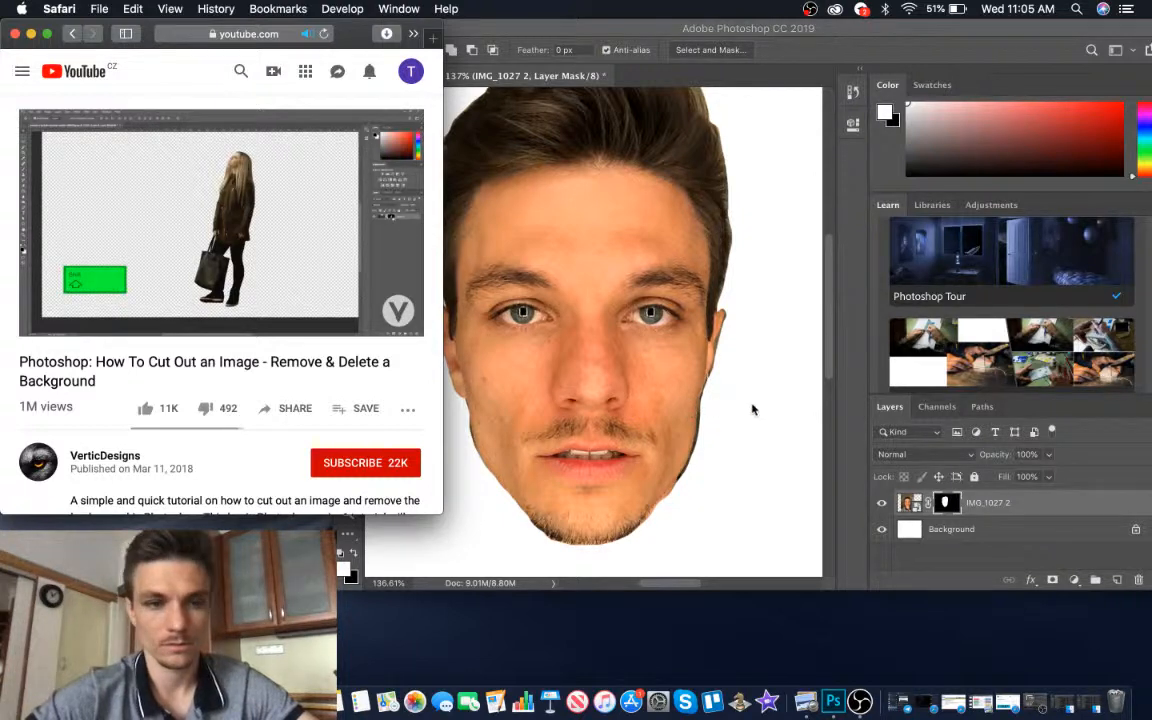
left_click(946, 504, "shift")
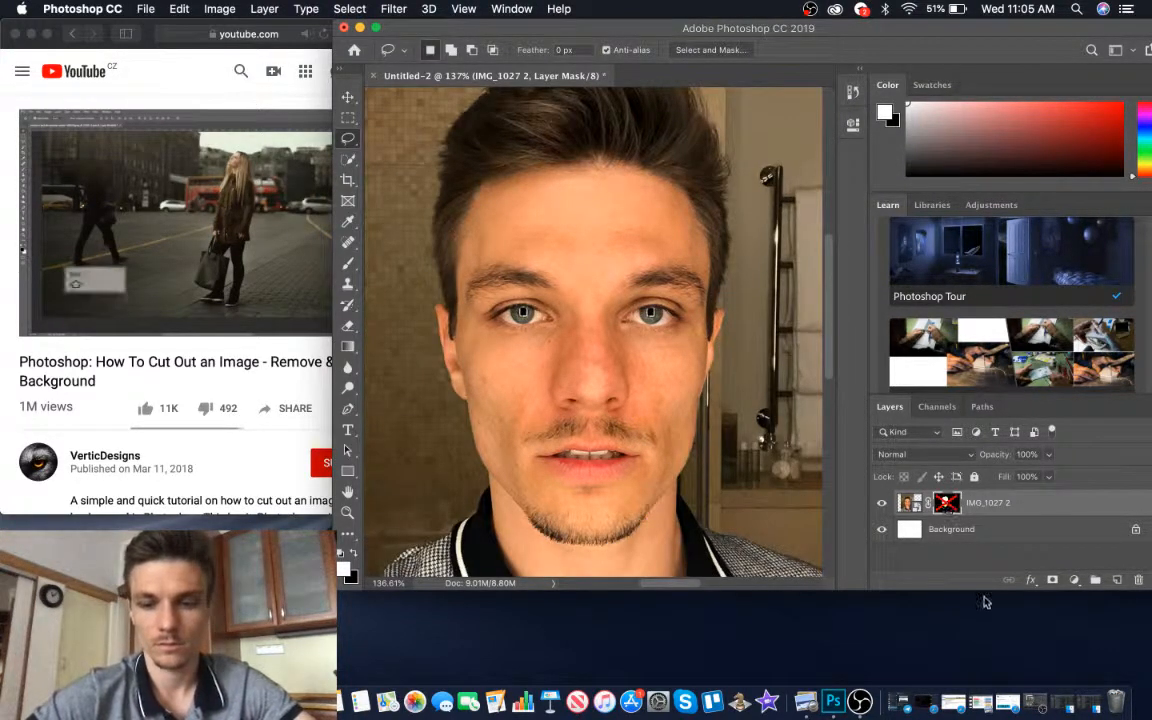
left_click(947, 504, "shift")
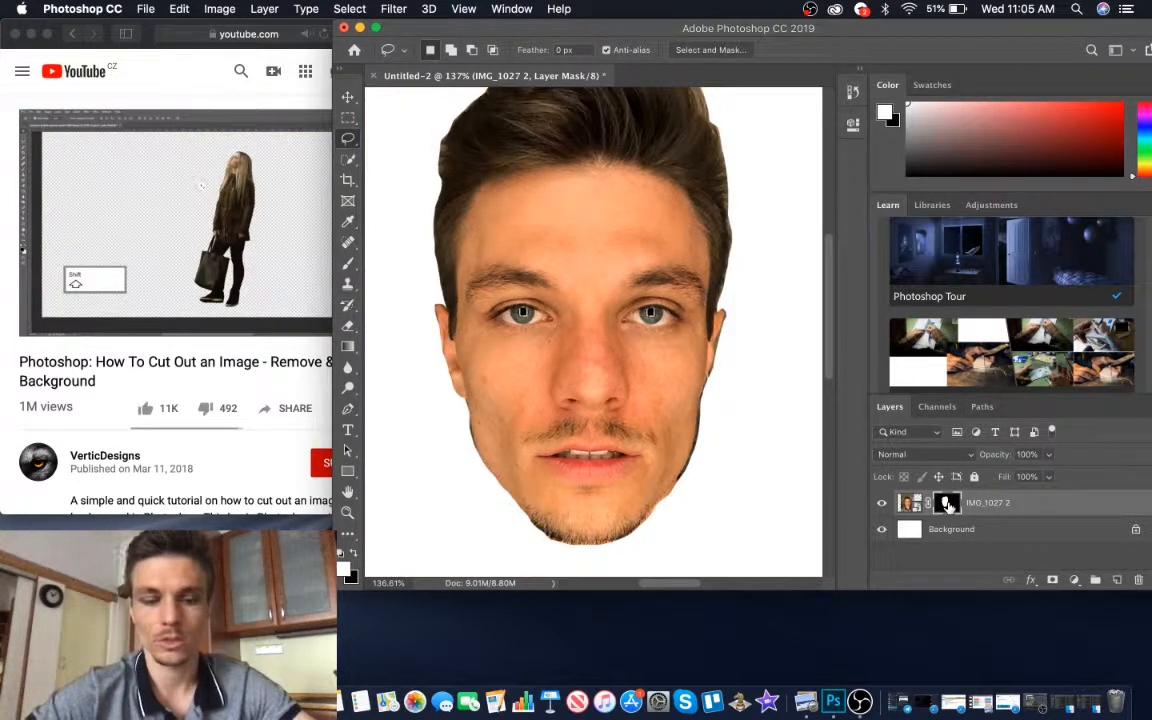
left_click(947, 504, "shift")
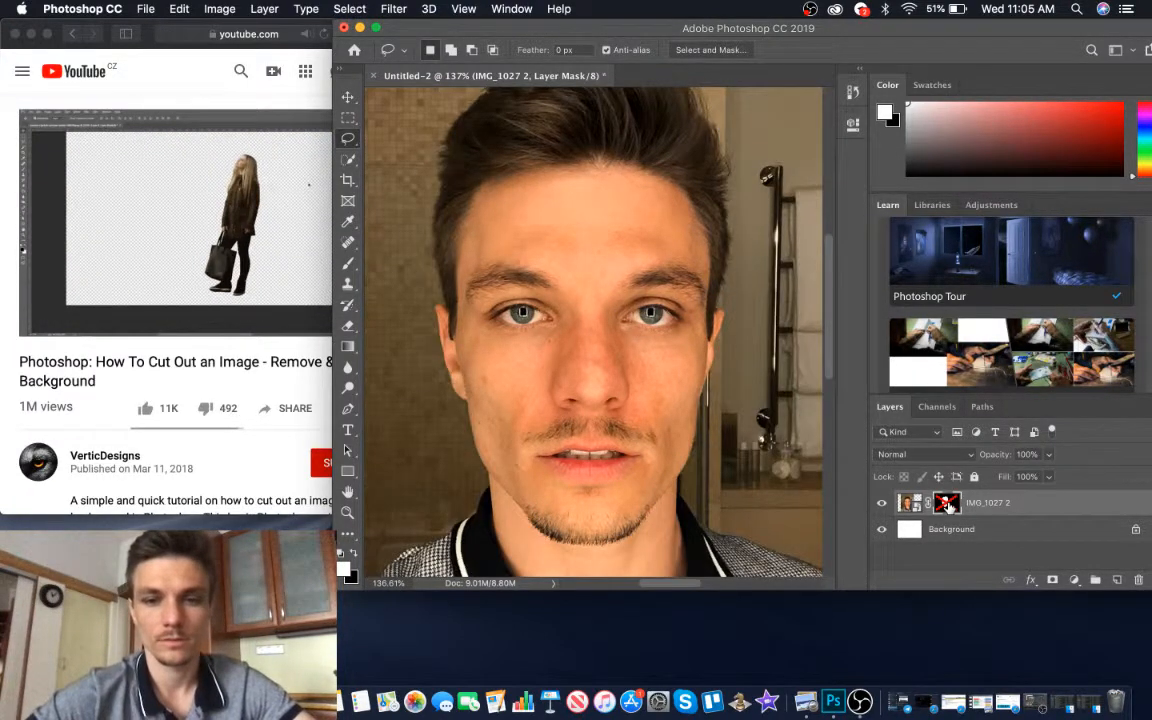
left_click(947, 504, "shift")
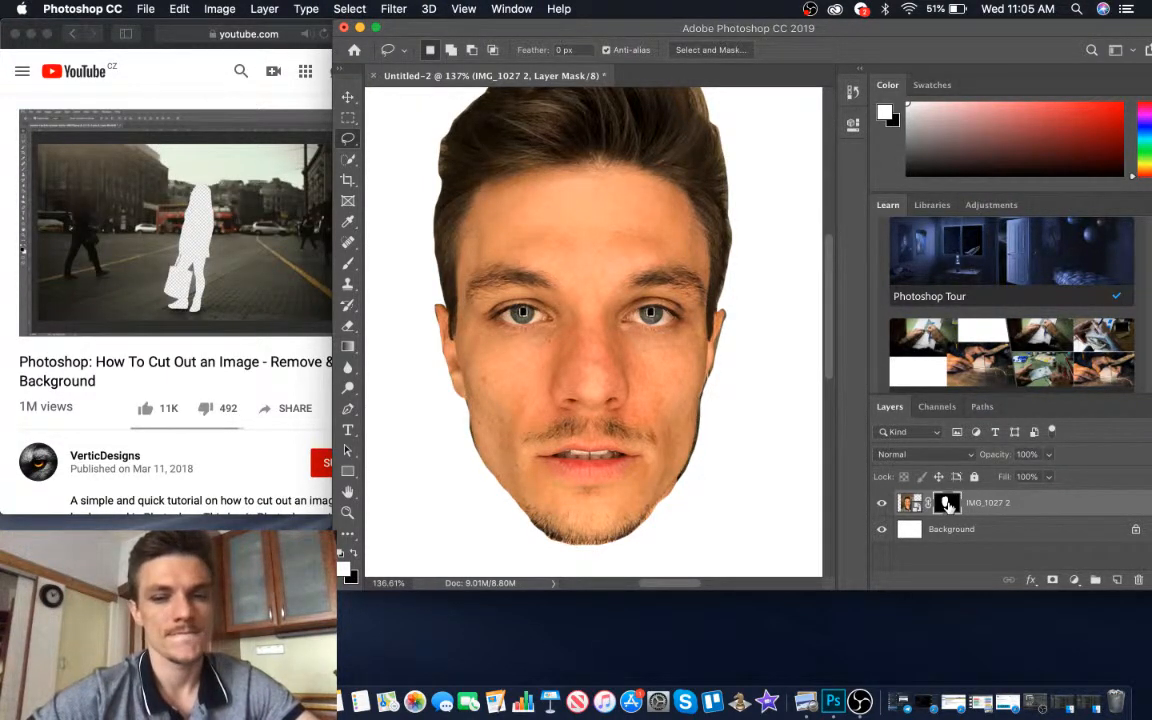
- Follow the YouTube tutorial in Safari on inverting the mask, muting and skipping the ad and restoring the sound
left_click(148, 50)
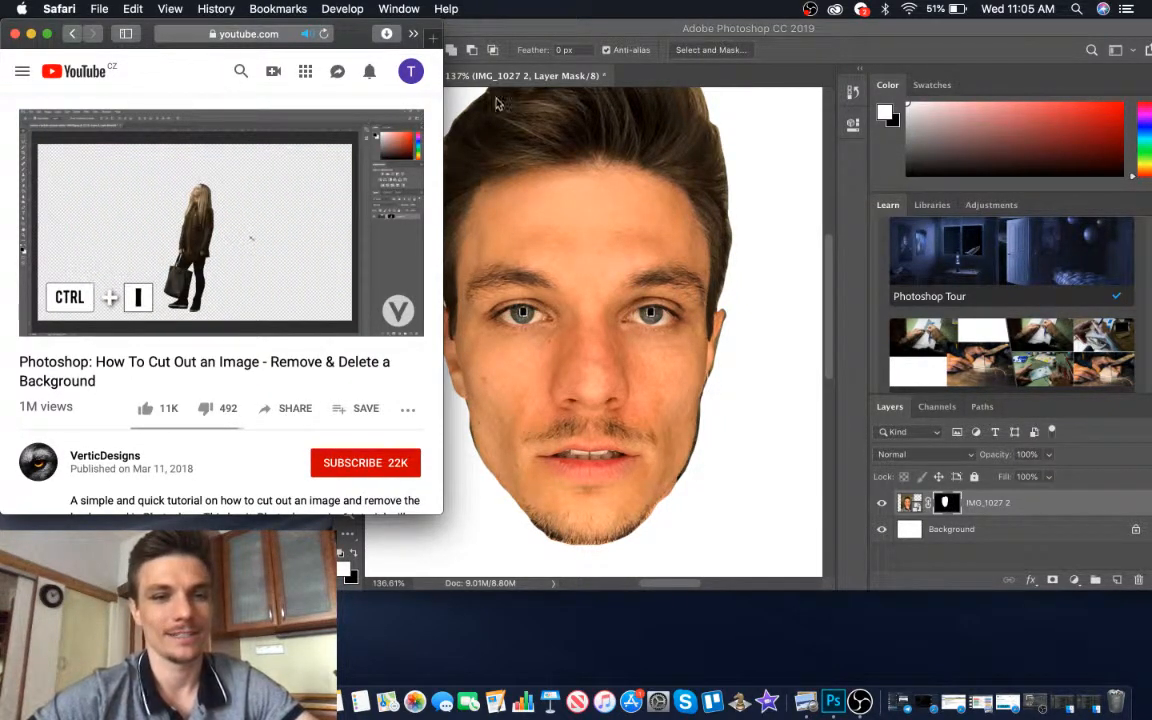
left_click(577, 33)
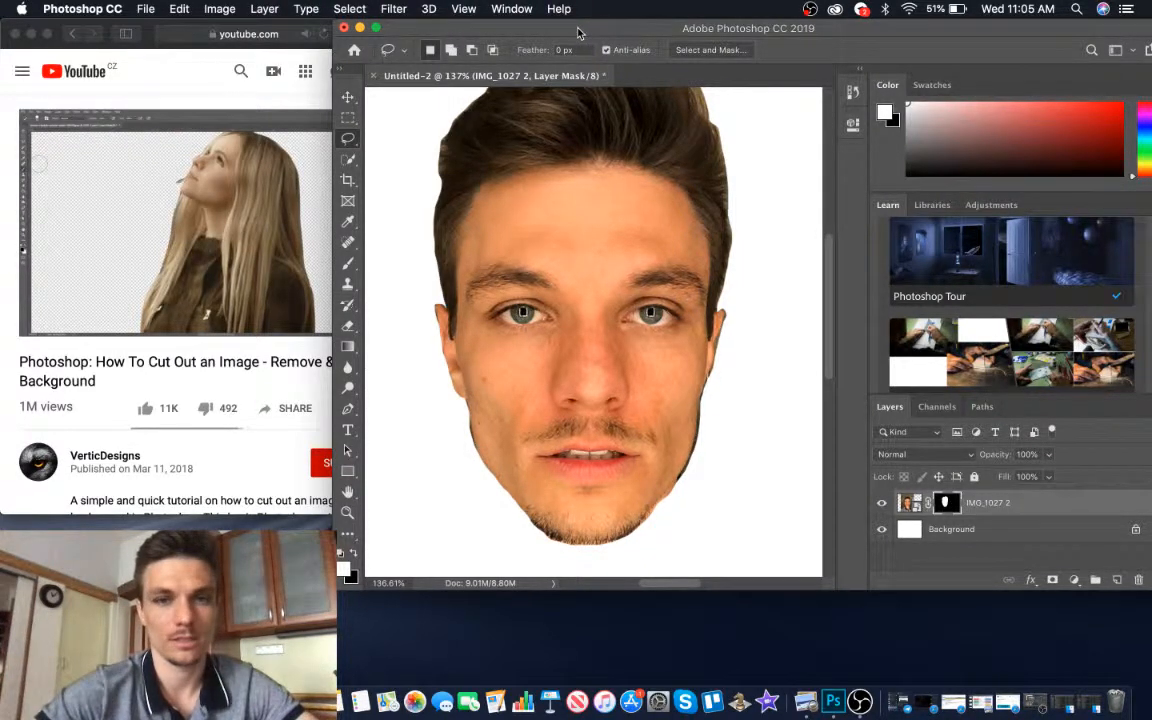
scroll(555, 268, "up", 3)
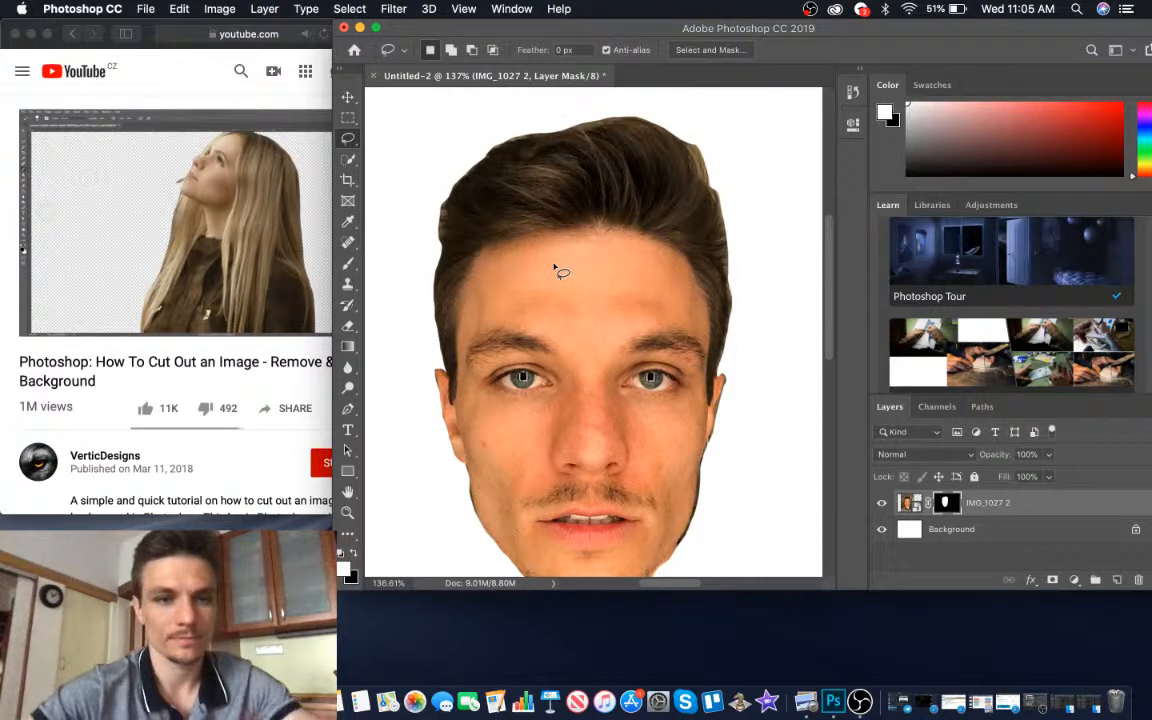
left_click(152, 42)
key("XF86AudioMute")
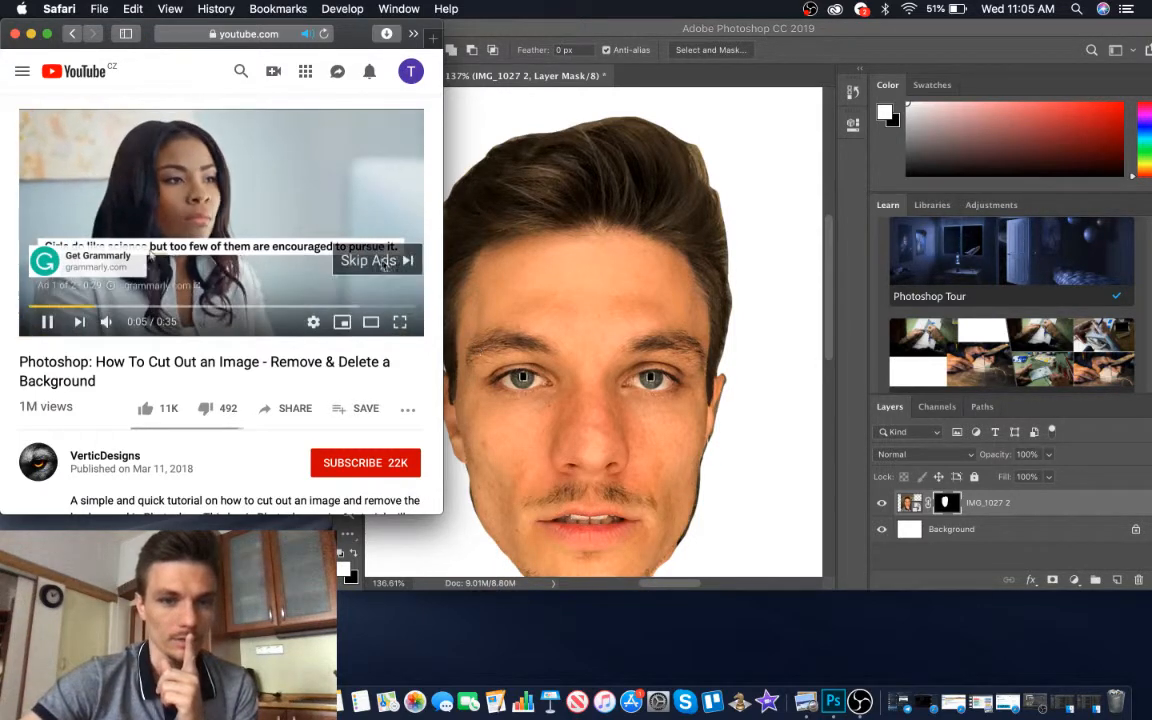
left_click(383, 262)
key("XF86AudioMute")
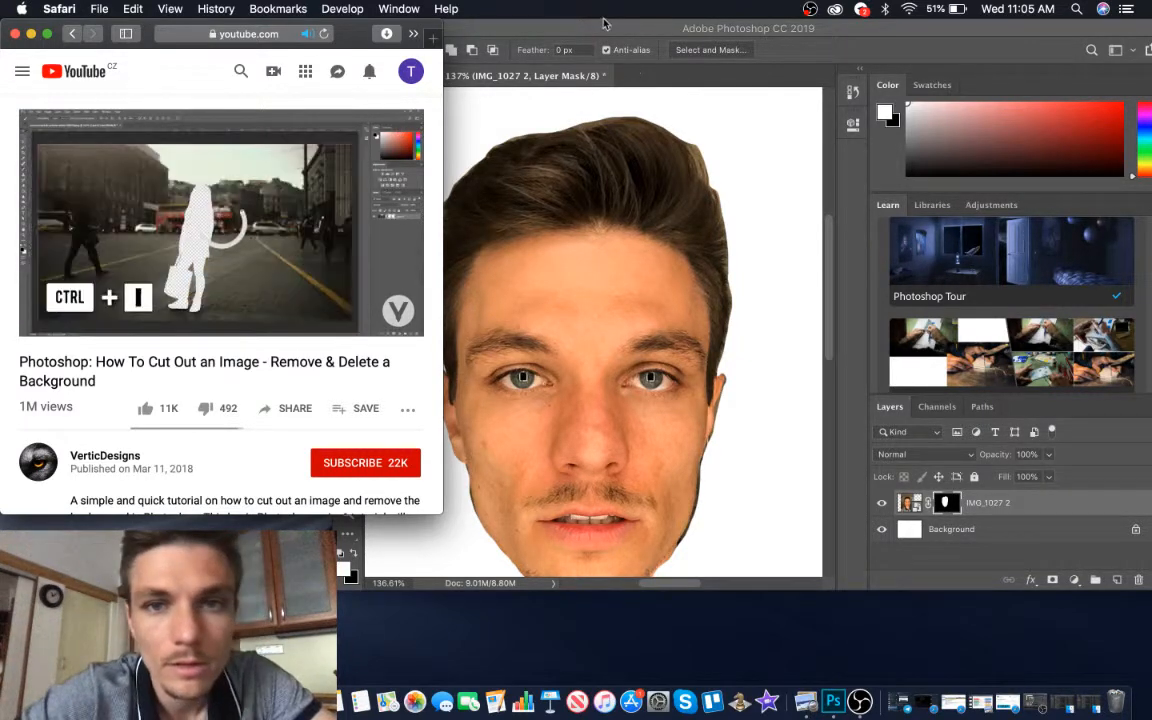
- Switch to Photoshop, select the Brush tool, and keep black (000000) as the background color and Normal as the brush mode
left_click(450, 138)
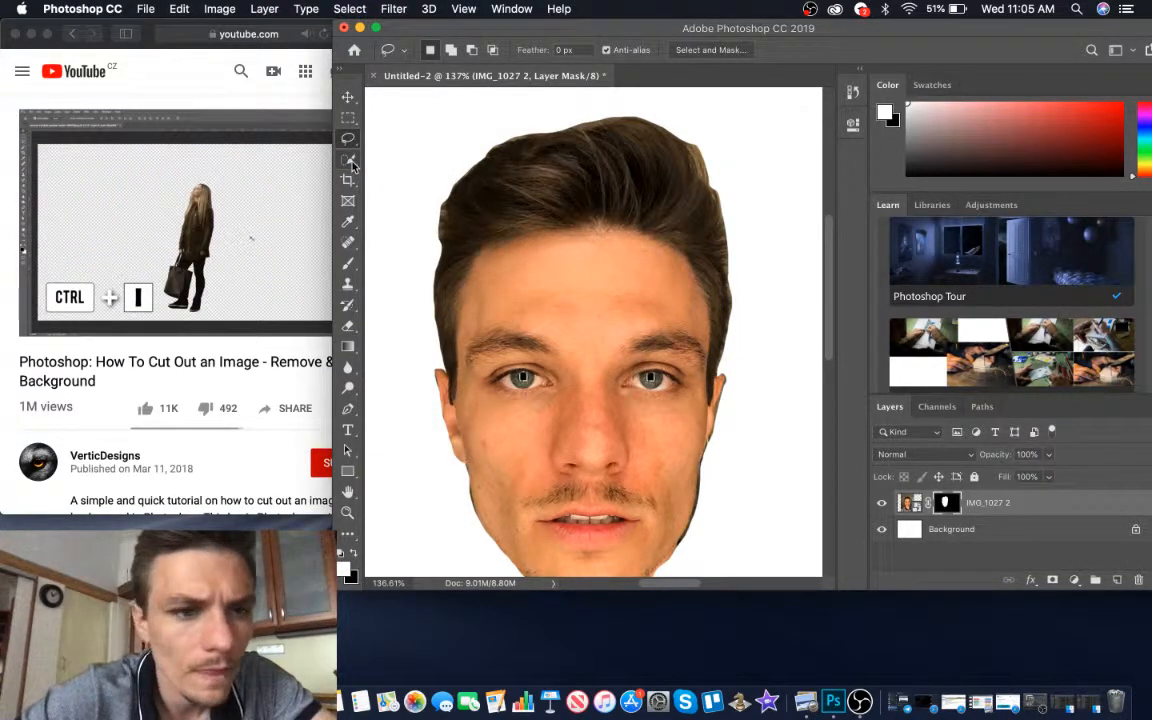
left_click(350, 266)
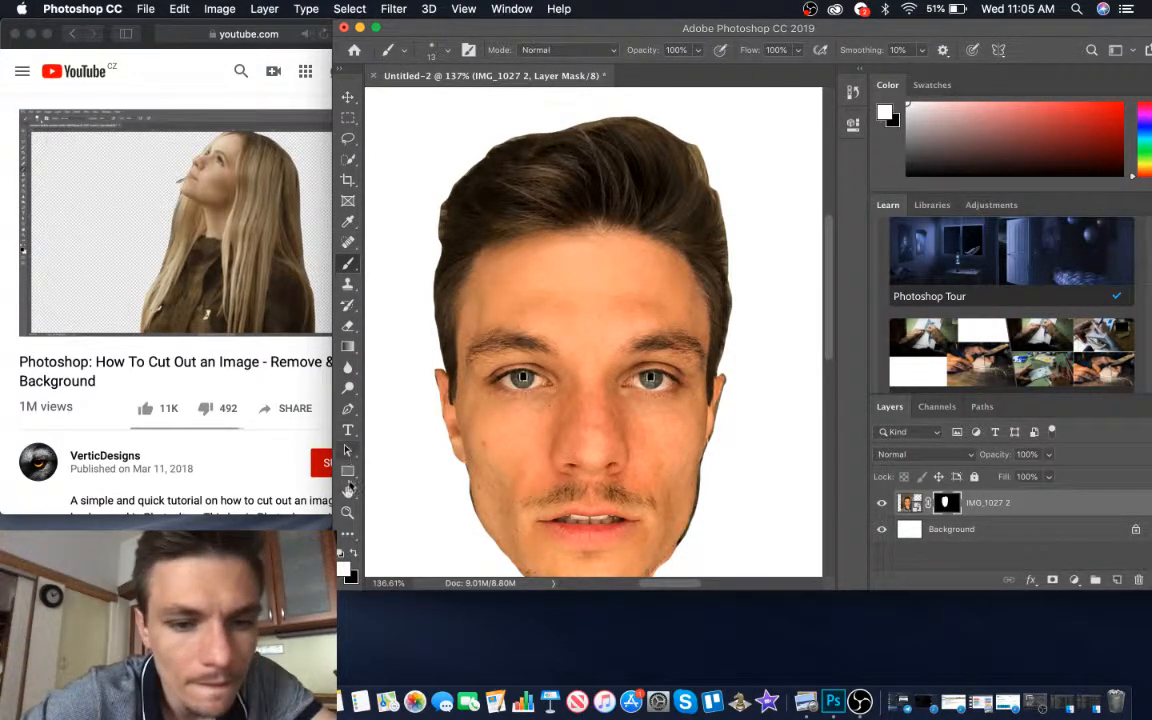
left_click(351, 581)
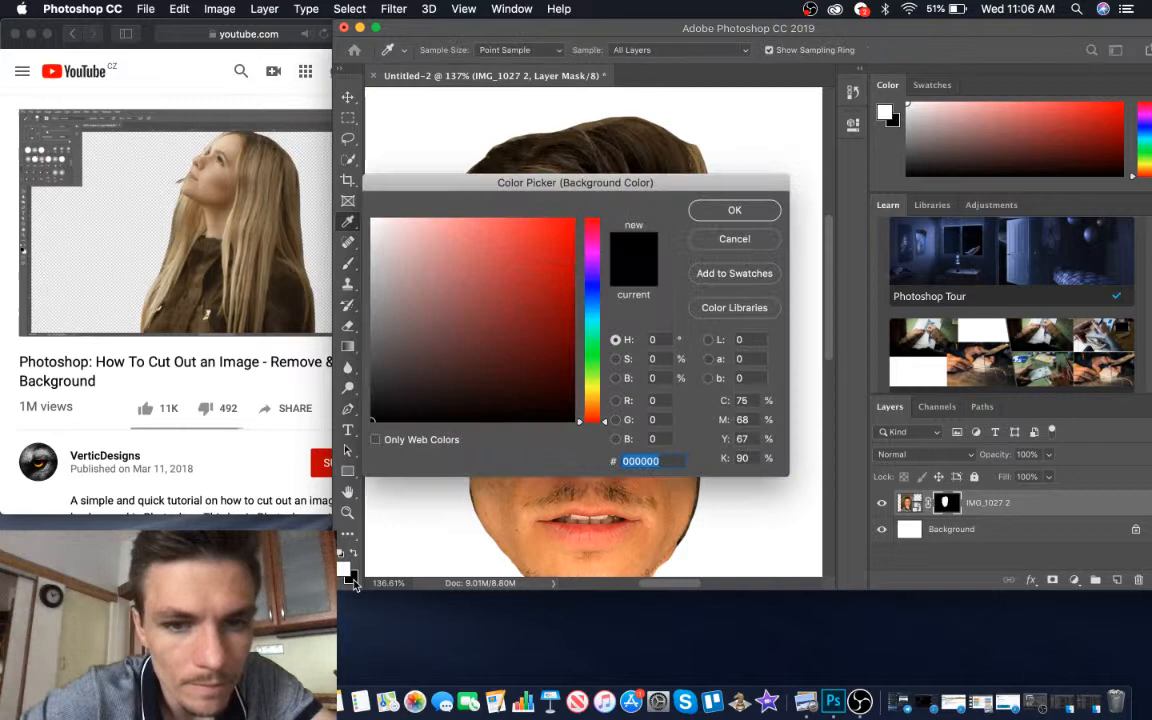
left_click(734, 211)
key("b")
left_click(527, 52)
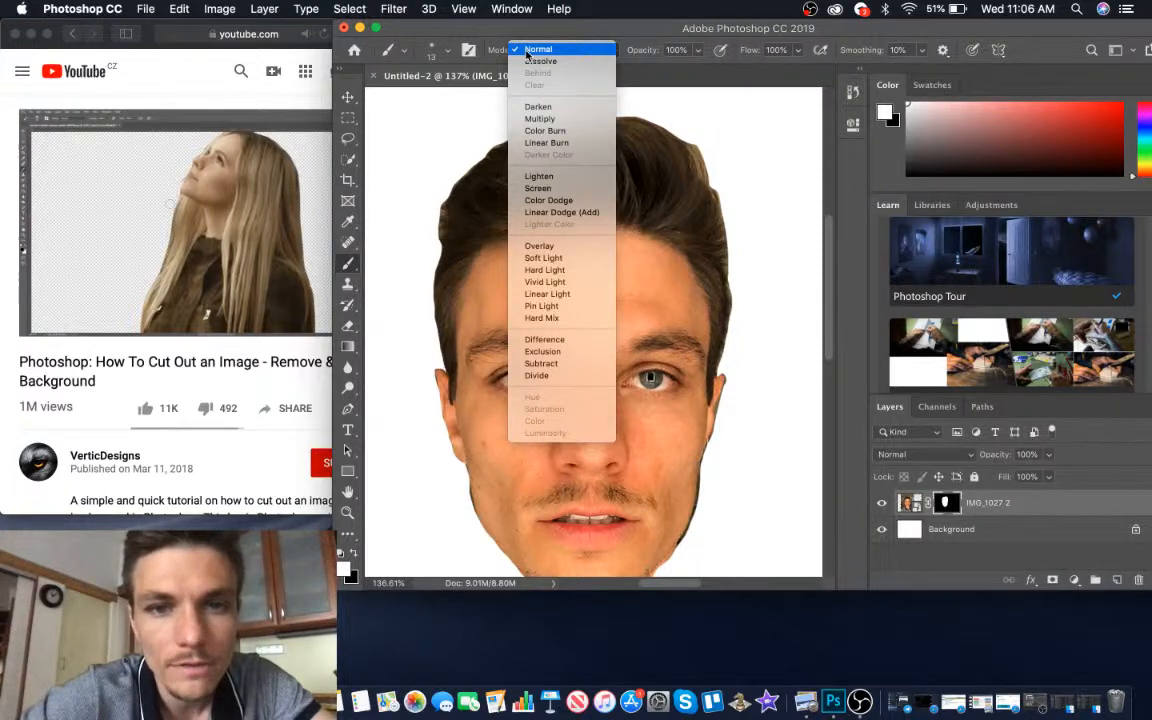
left_click(527, 52)
- Switch to Safari, skip the YouTube tutorial back to the brush selection part, and pause it at 7:55
left_click(151, 50)
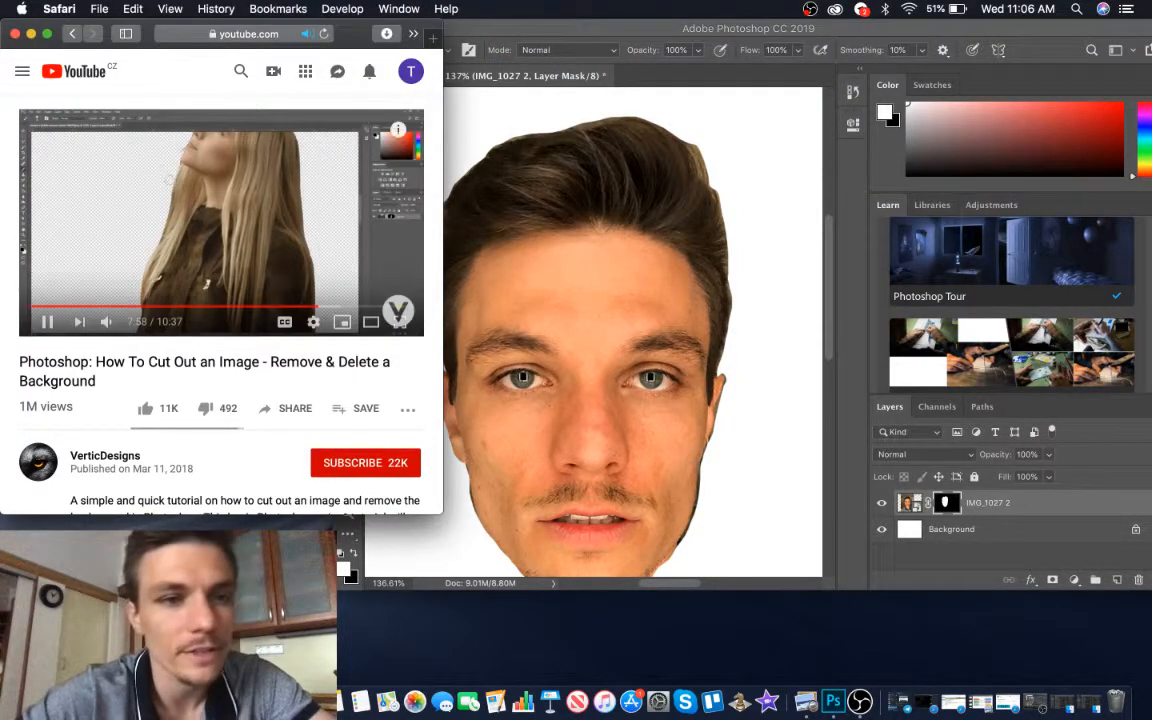
key("Left")
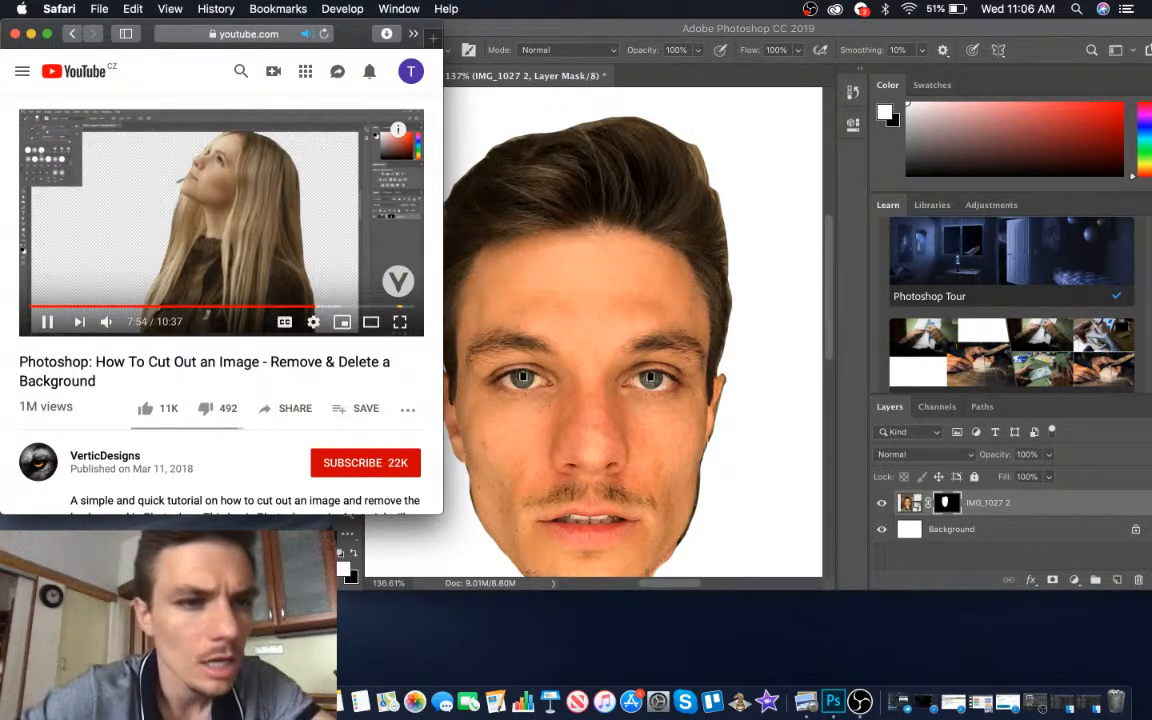
key("space")
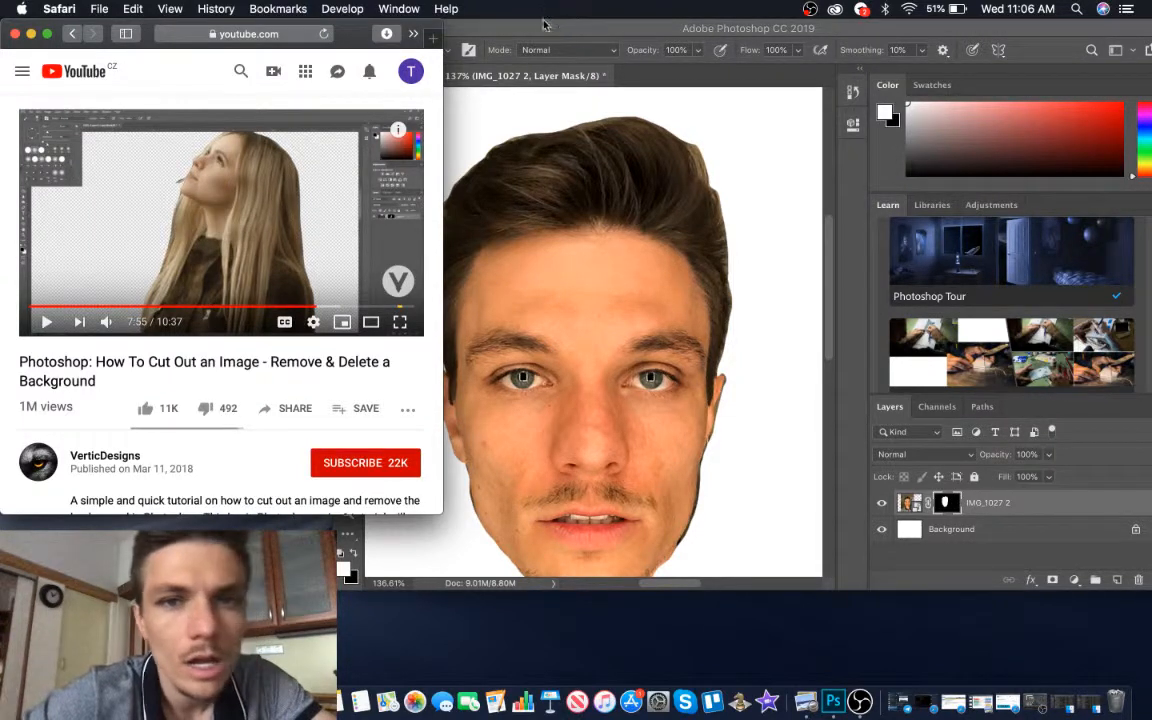
- Return to Photoshop and look through the tool presets and the brush preset folders for the tutorial's brush
left_click(535, 32)
left_click(403, 52)
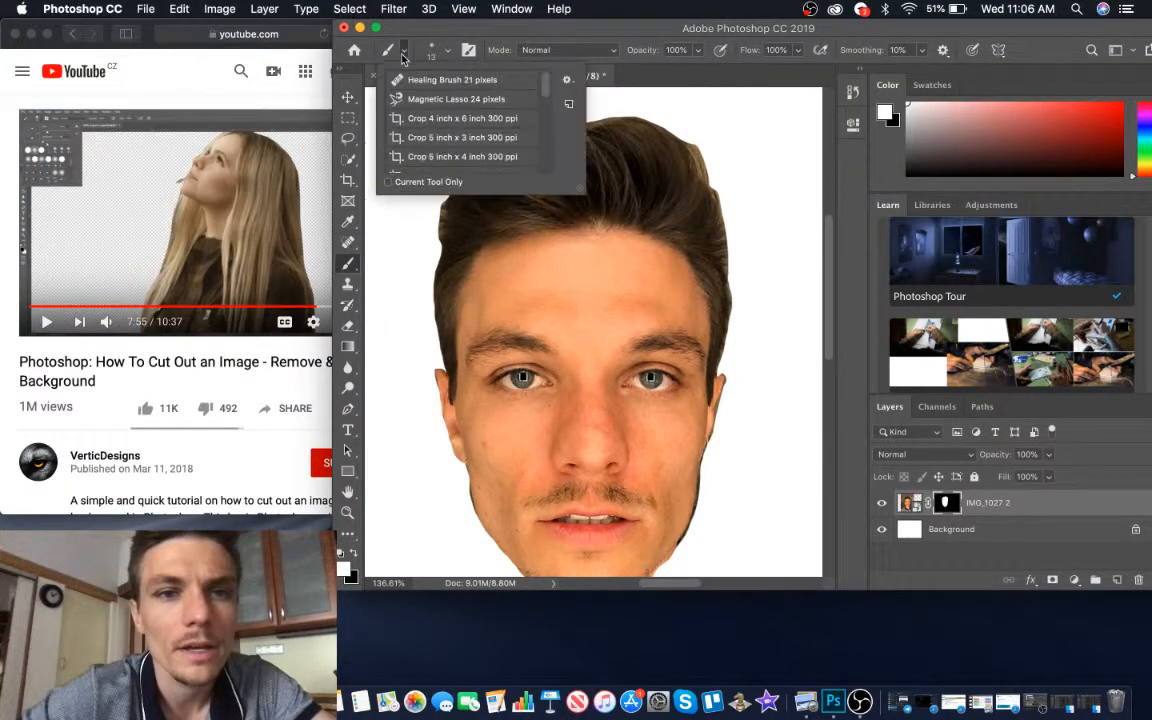
scroll(428, 119, "down", 5)
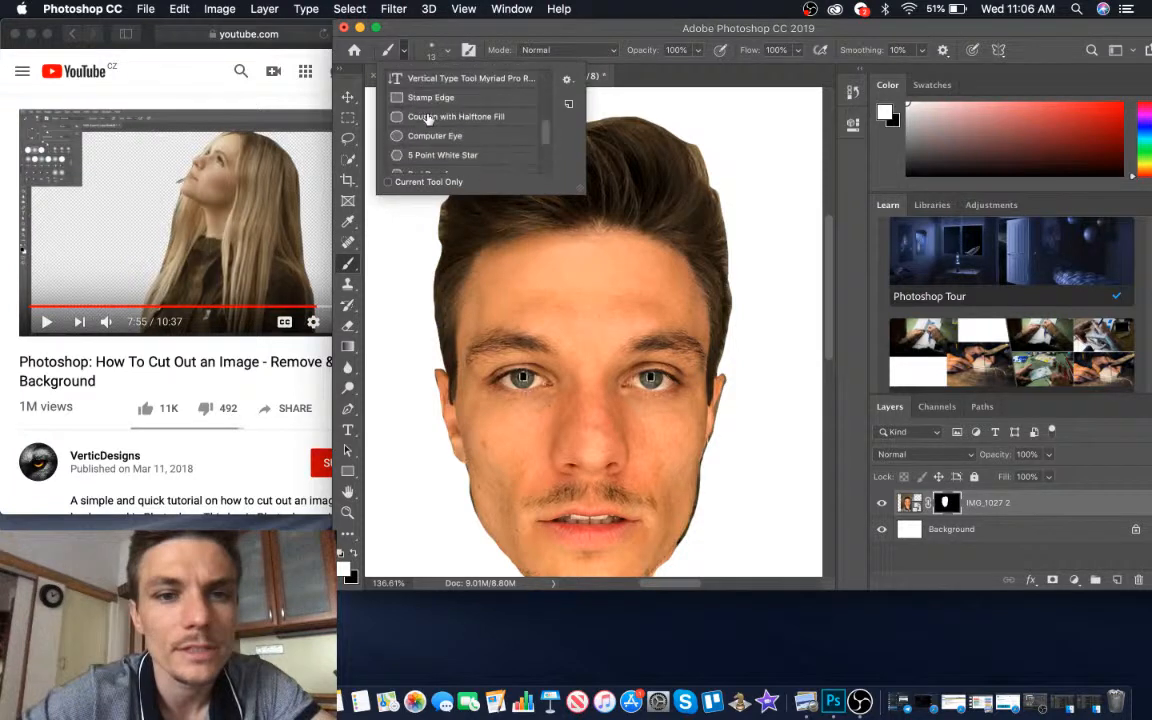
scroll(440, 145, "down", 5)
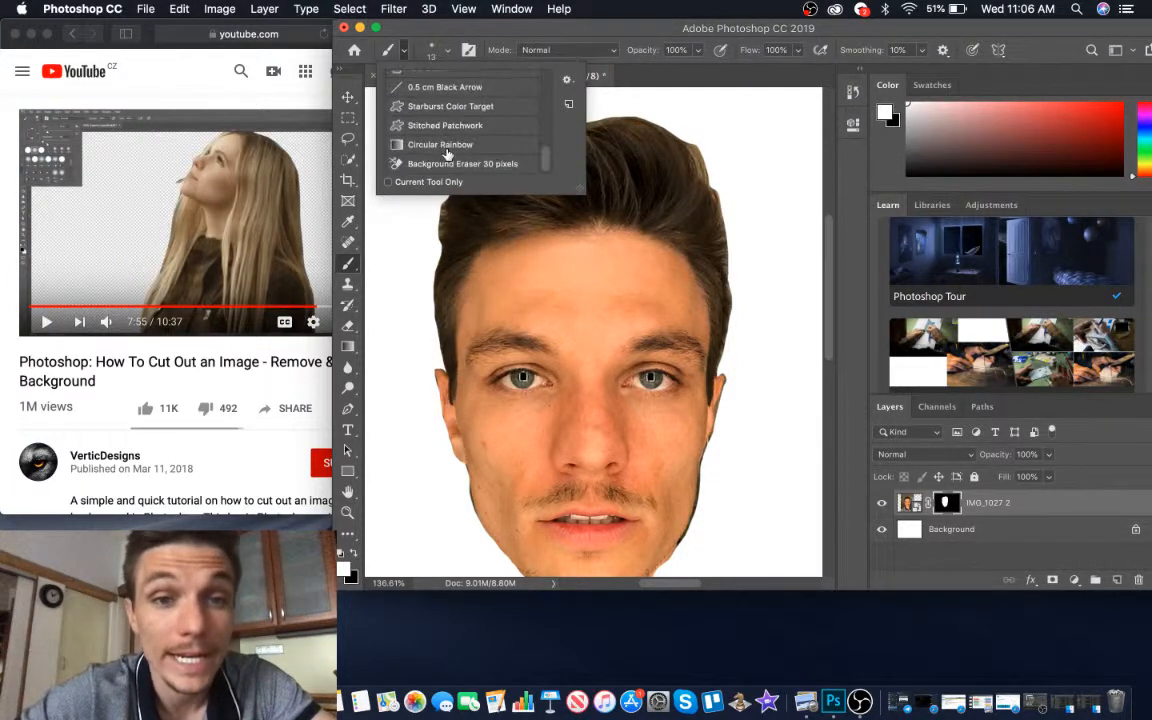
scroll(447, 152, "up", 10)
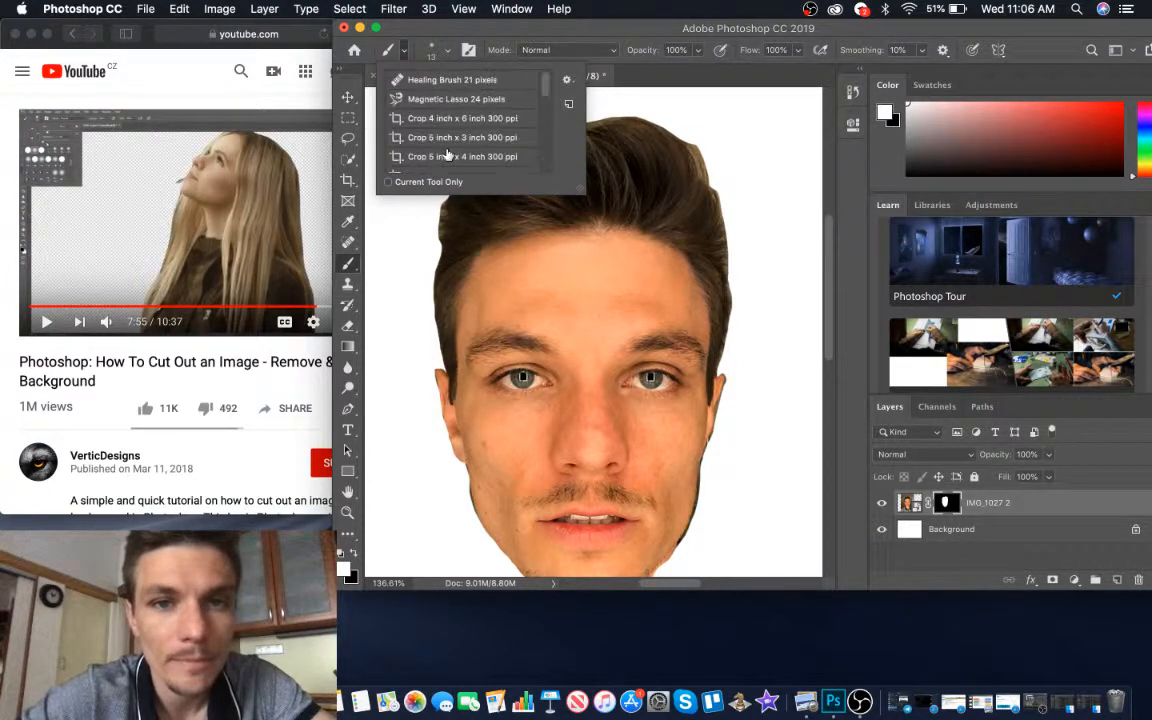
left_click(451, 50)
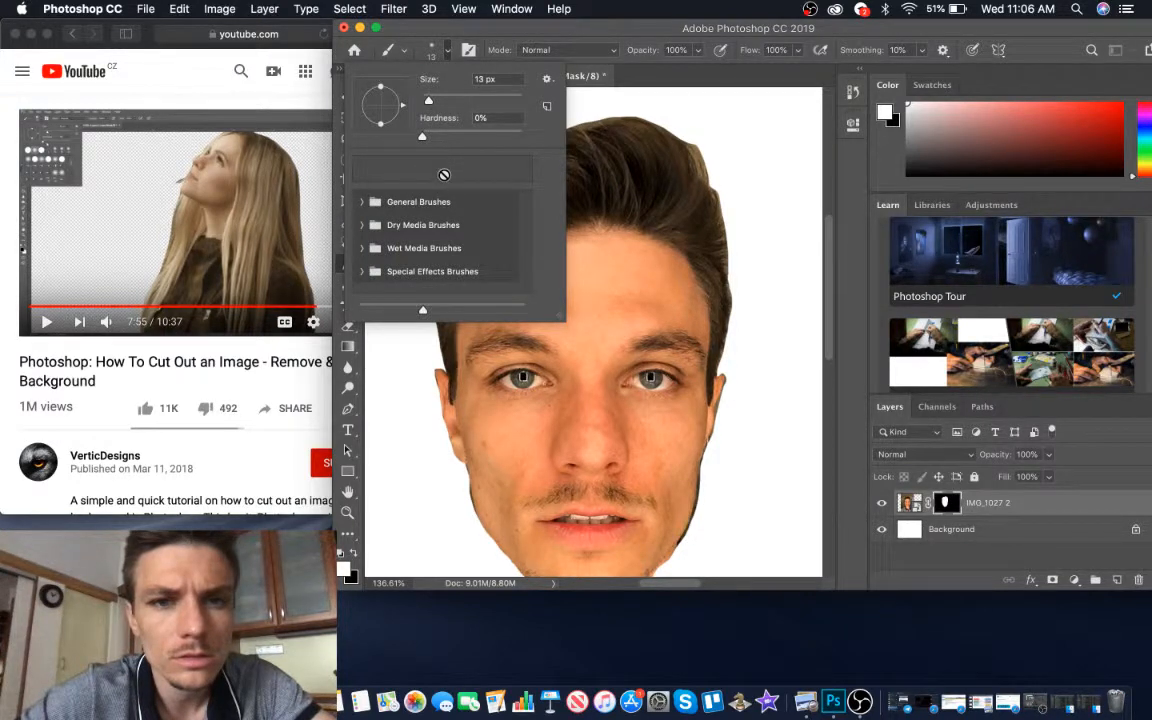
scroll(444, 175, "down", 5)
scroll(444, 175, "up", 5)
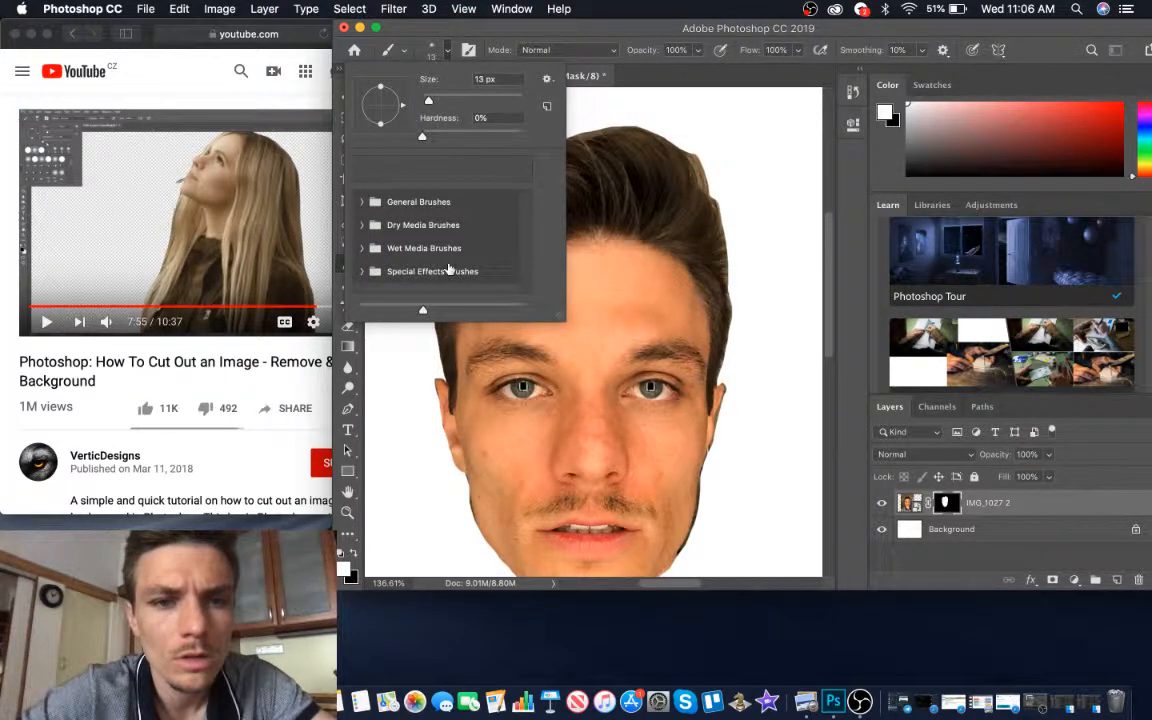
scroll(460, 250, "up", 10)
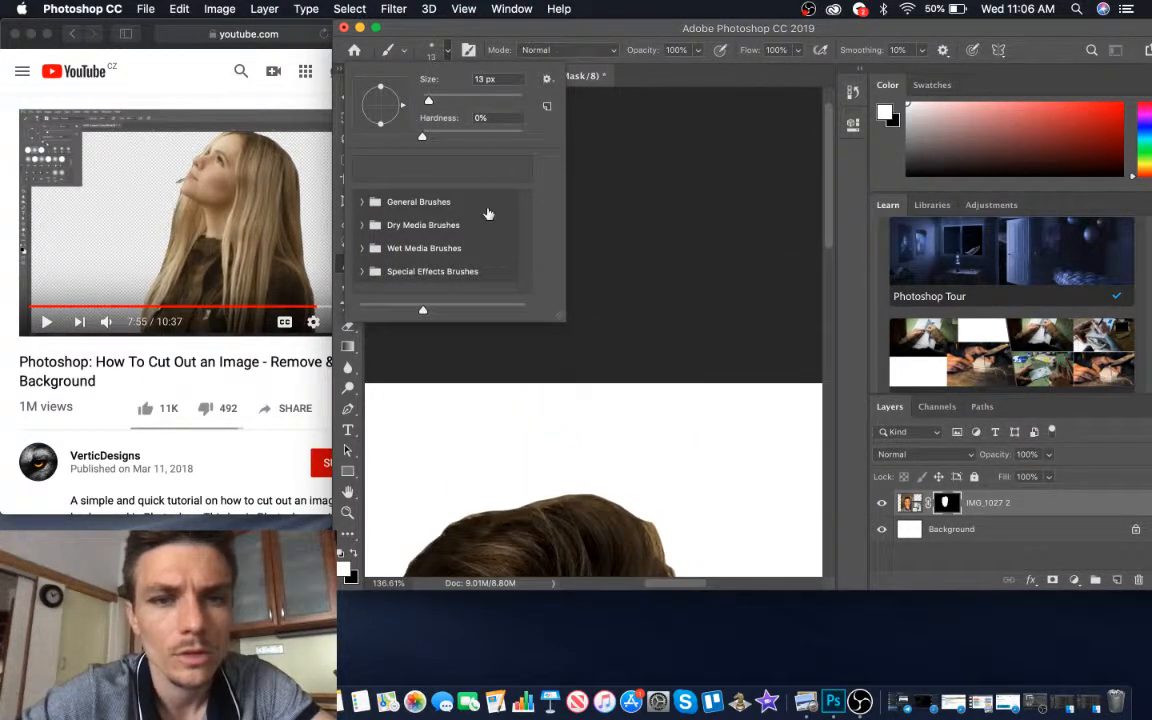
- Switch to Safari, replay the tutorial's brush selection part, and pause it at 7:54
left_click(168, 207)
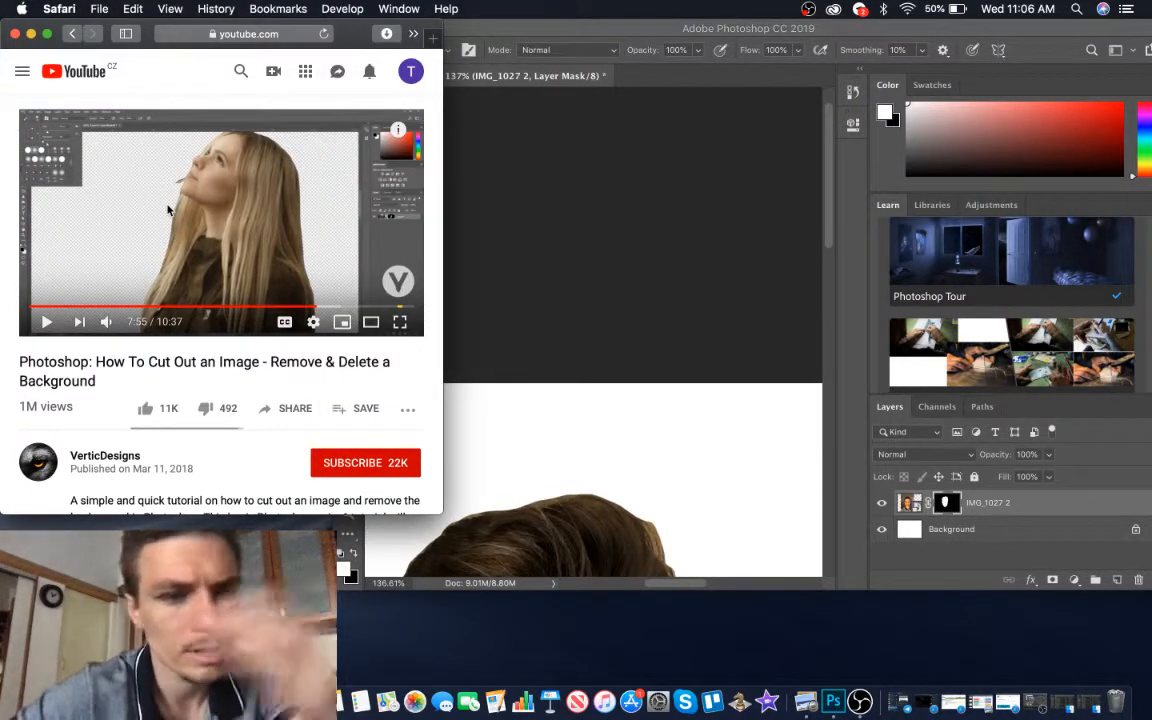
key("space")
key("Left")
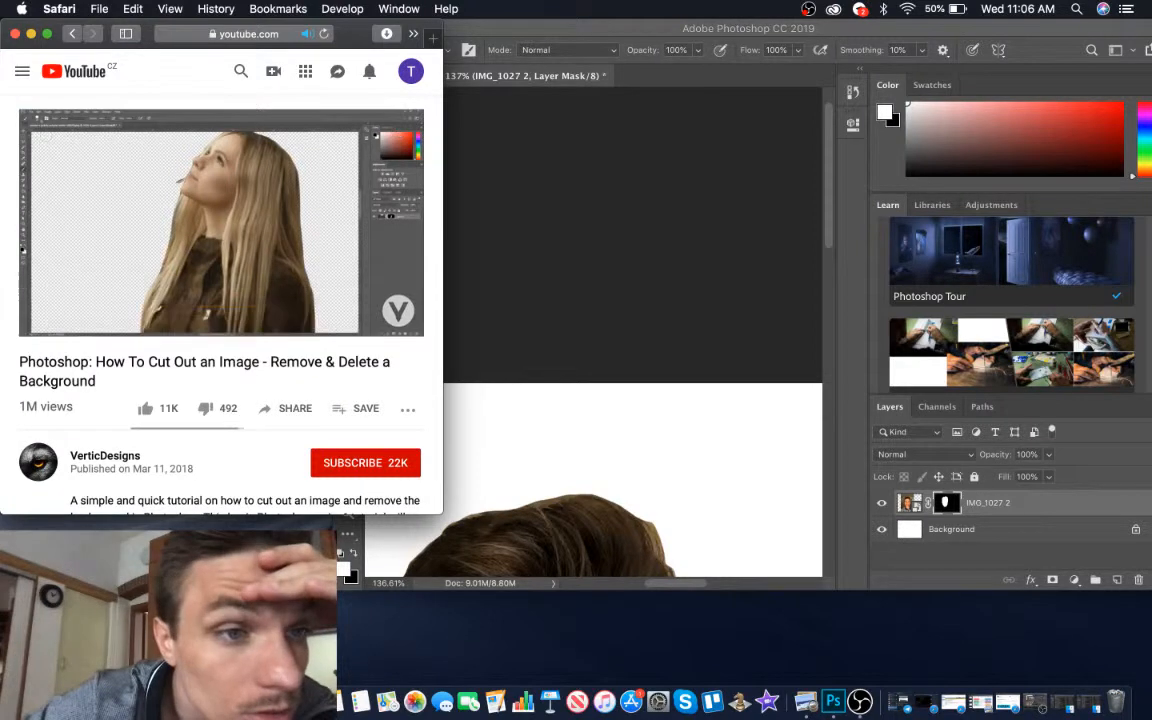
key("space")
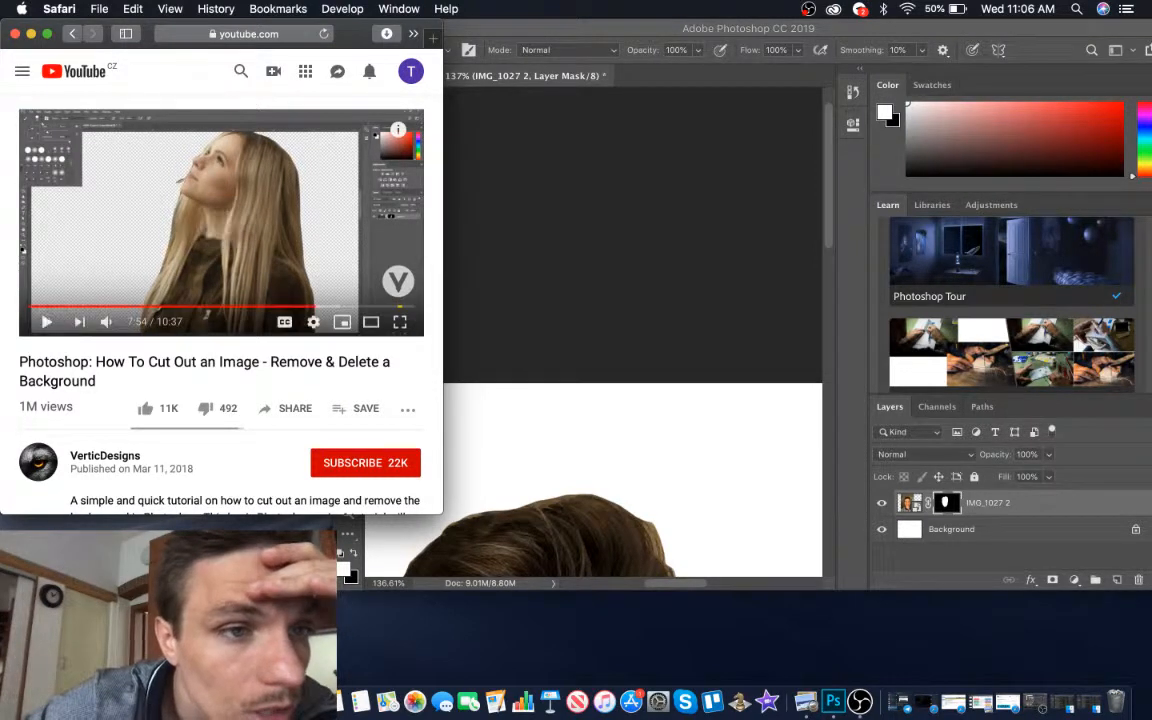
- Return to Photoshop and check the brush preset options, closing them without choosing any
left_click(519, 29)
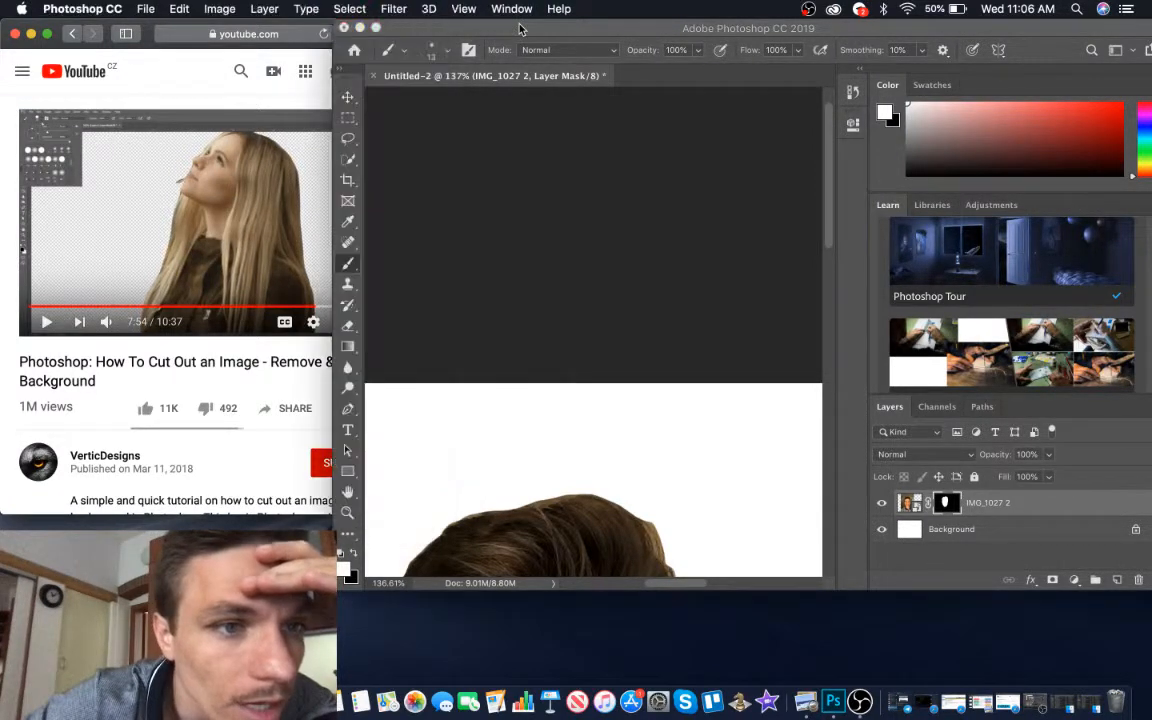
left_click(446, 54)
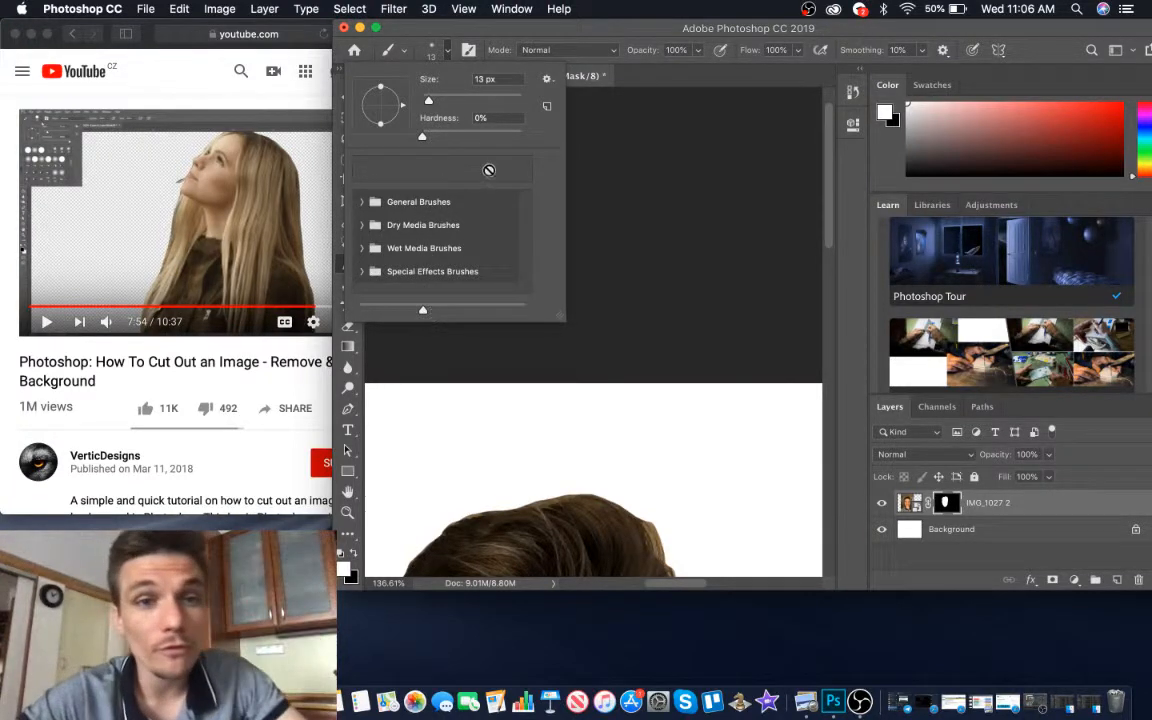
left_click(548, 79)
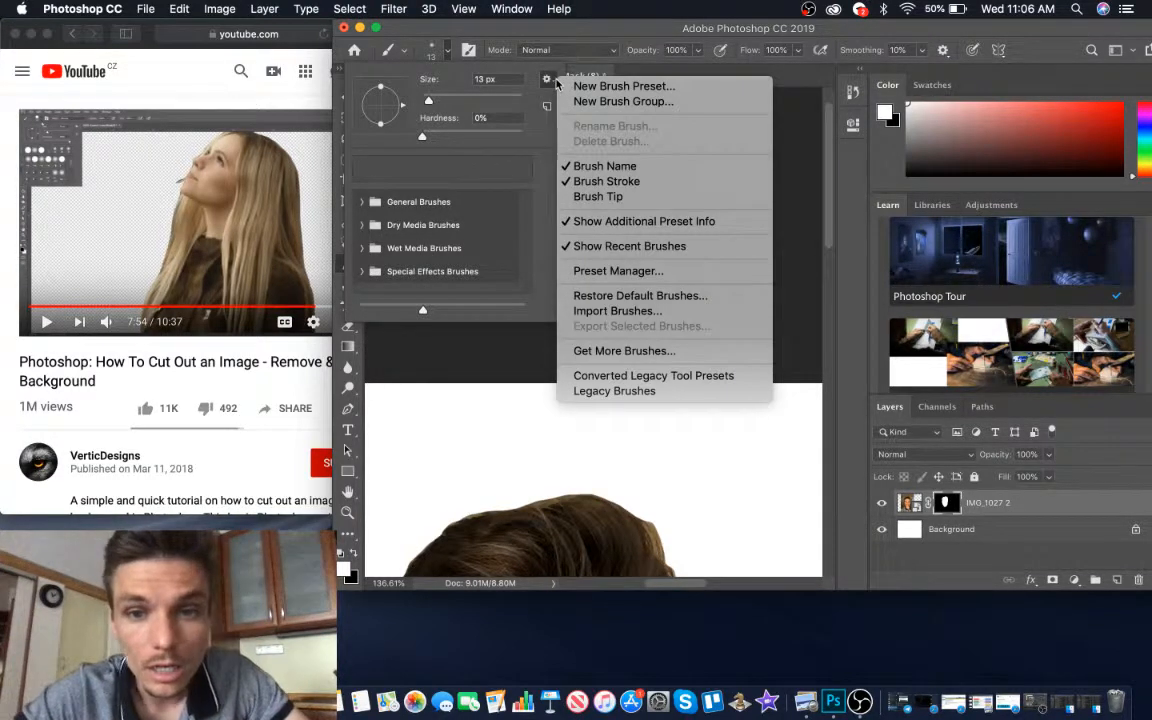
key("Escape")
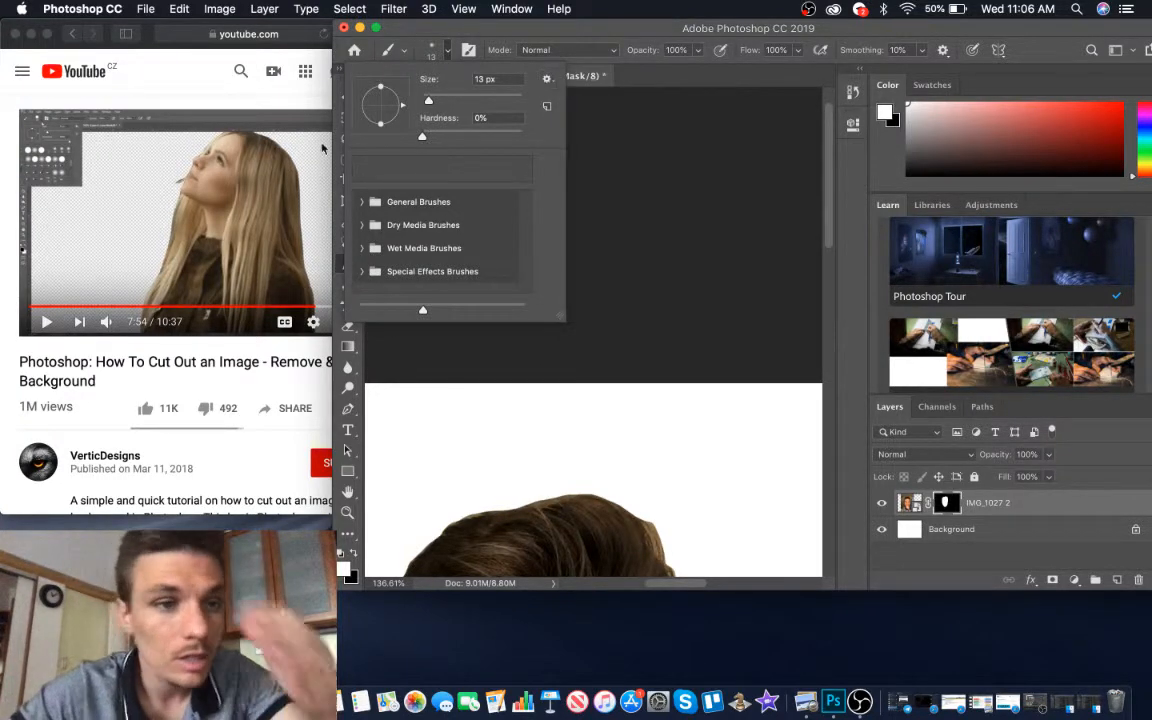
- Switch to Safari, play the tutorial briefly to see the brush list, and pause it at 7:55
left_click(184, 156)
left_click(204, 177)
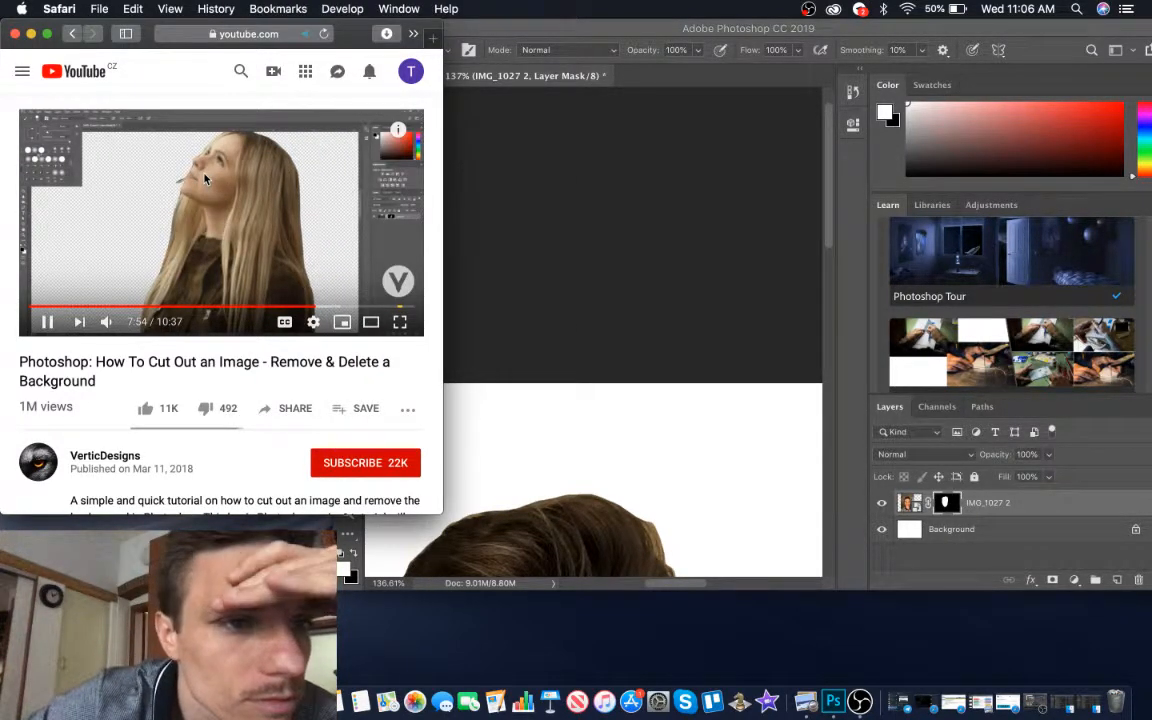
left_click(204, 177)
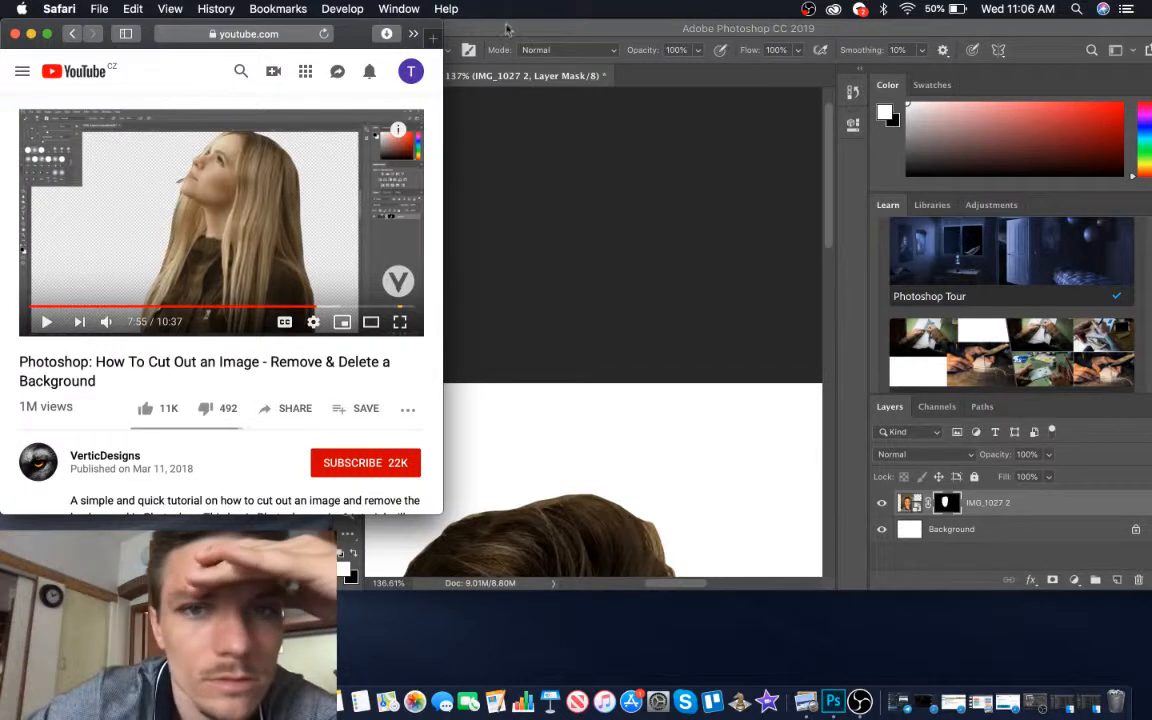
- Return to Photoshop, expand the General Brushes folder of brush presets, and look through its brushes
left_click(458, 27)
left_click(445, 55)
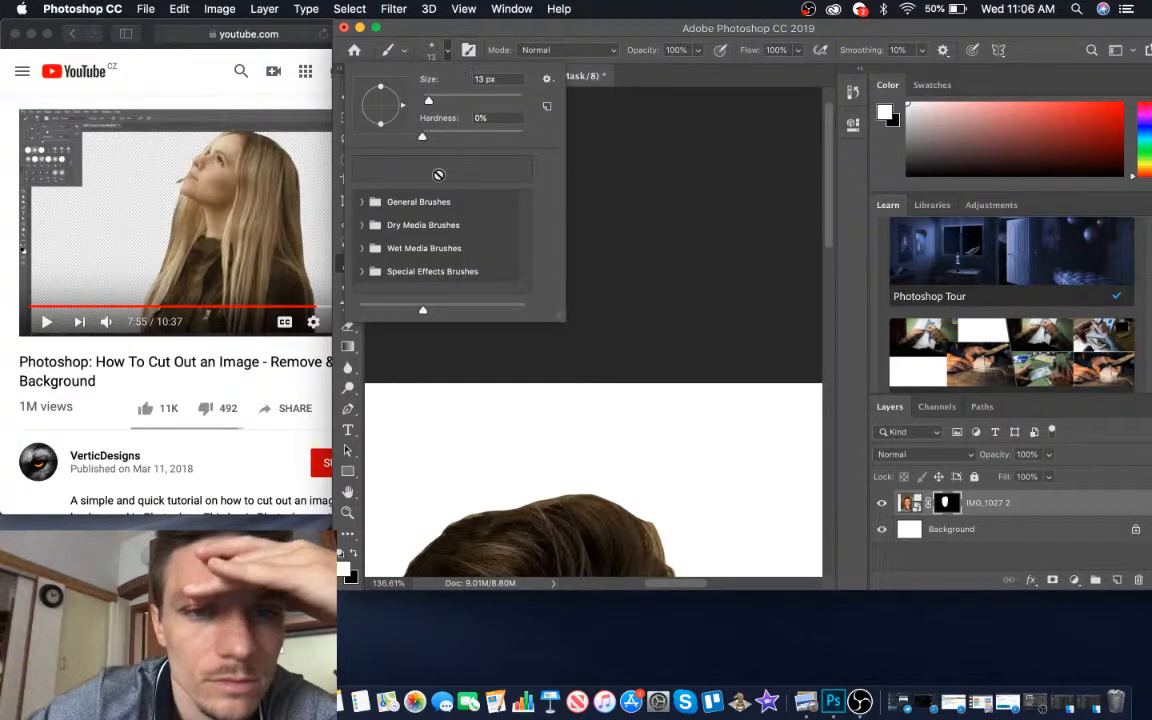
left_click(364, 202)
left_click(366, 203)
left_click(367, 205)
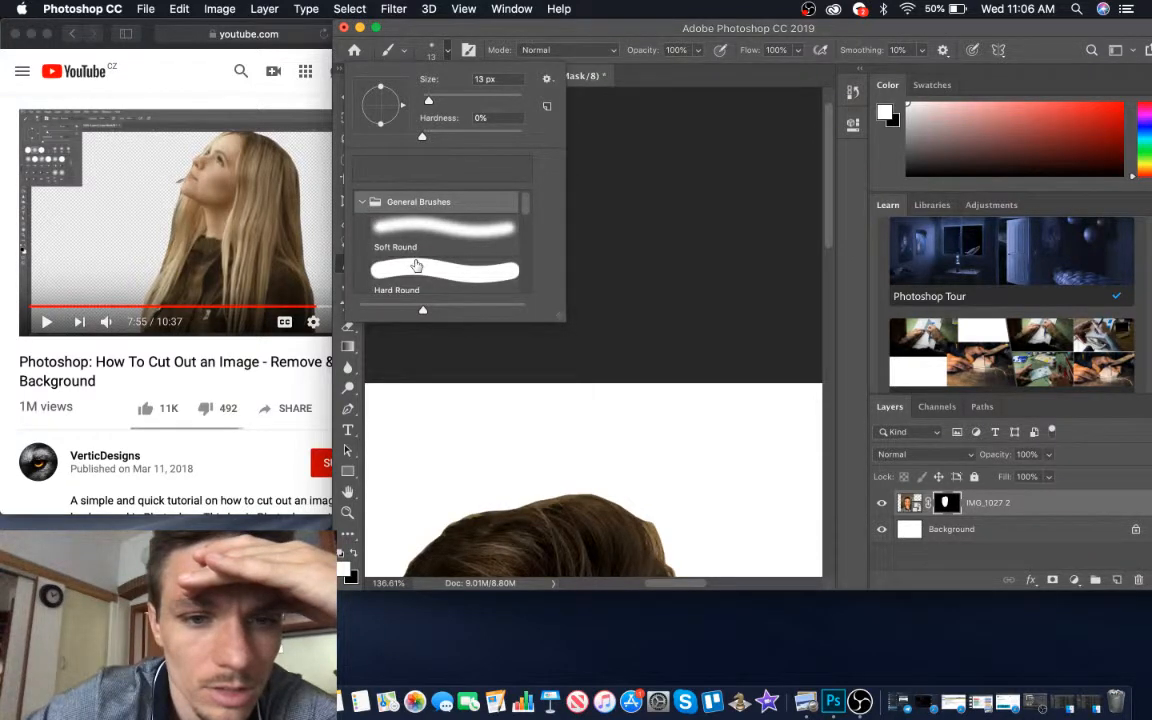
scroll(417, 265, "down", 10)
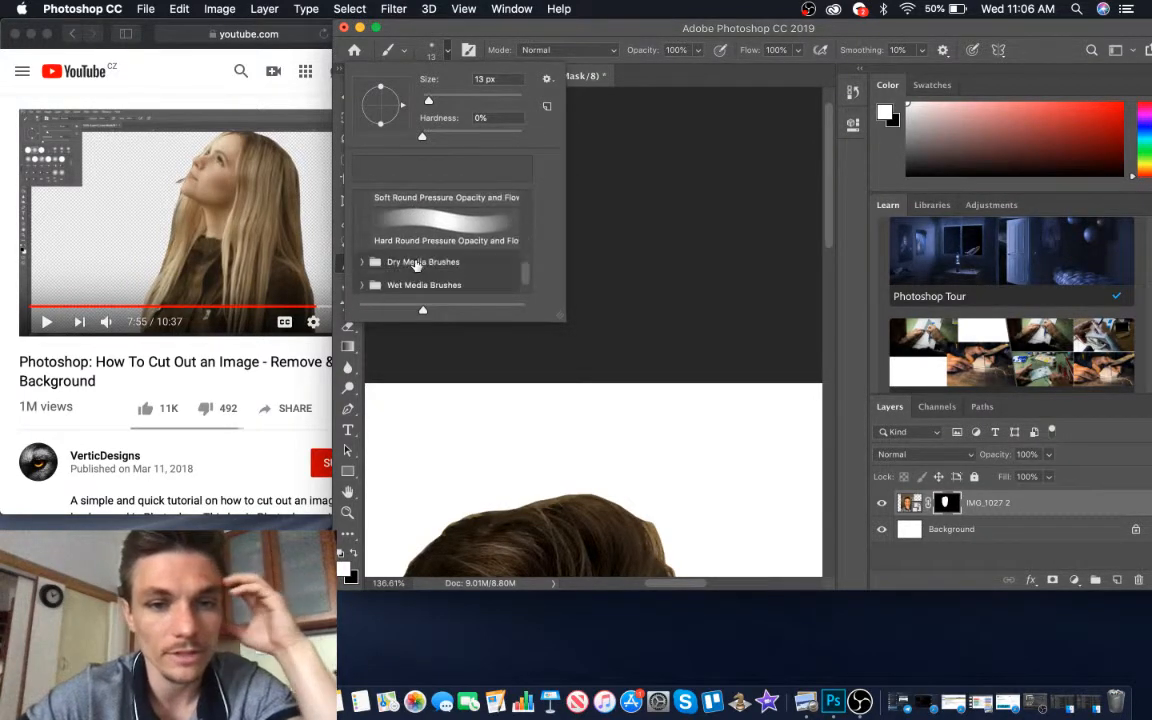
- Expand the Dry Media Brushes folder and look through its brush presets
left_click(414, 262)
scroll(414, 261, "down", 2)
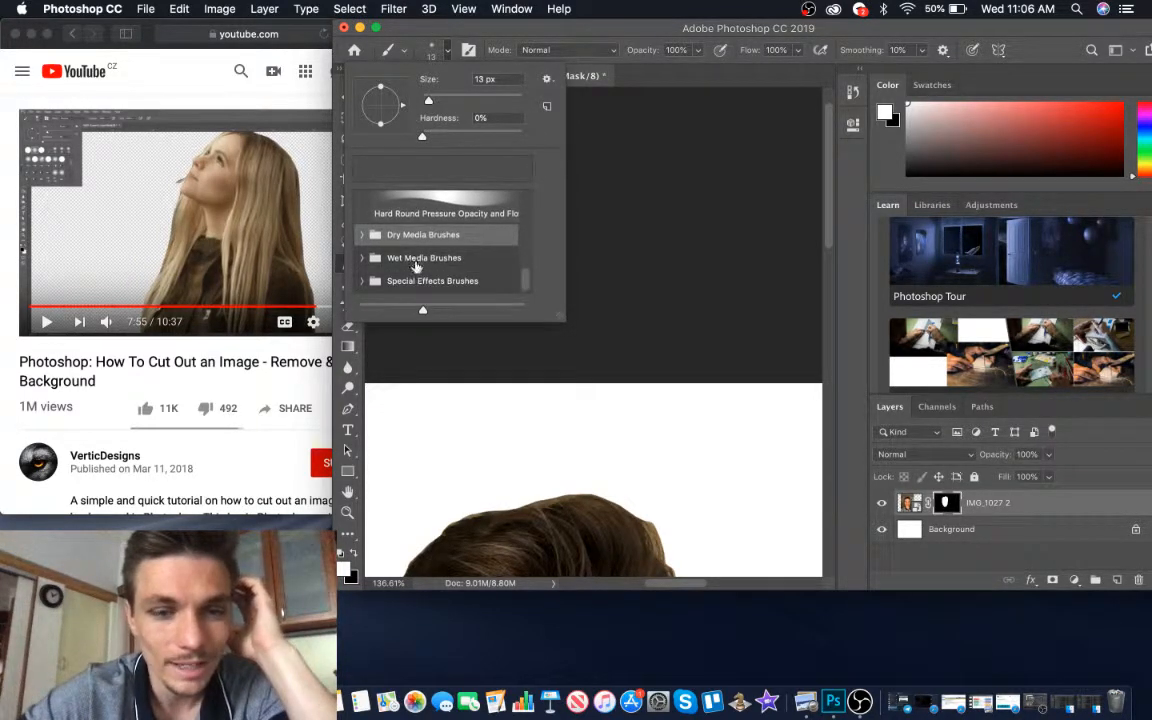
double_click(409, 235)
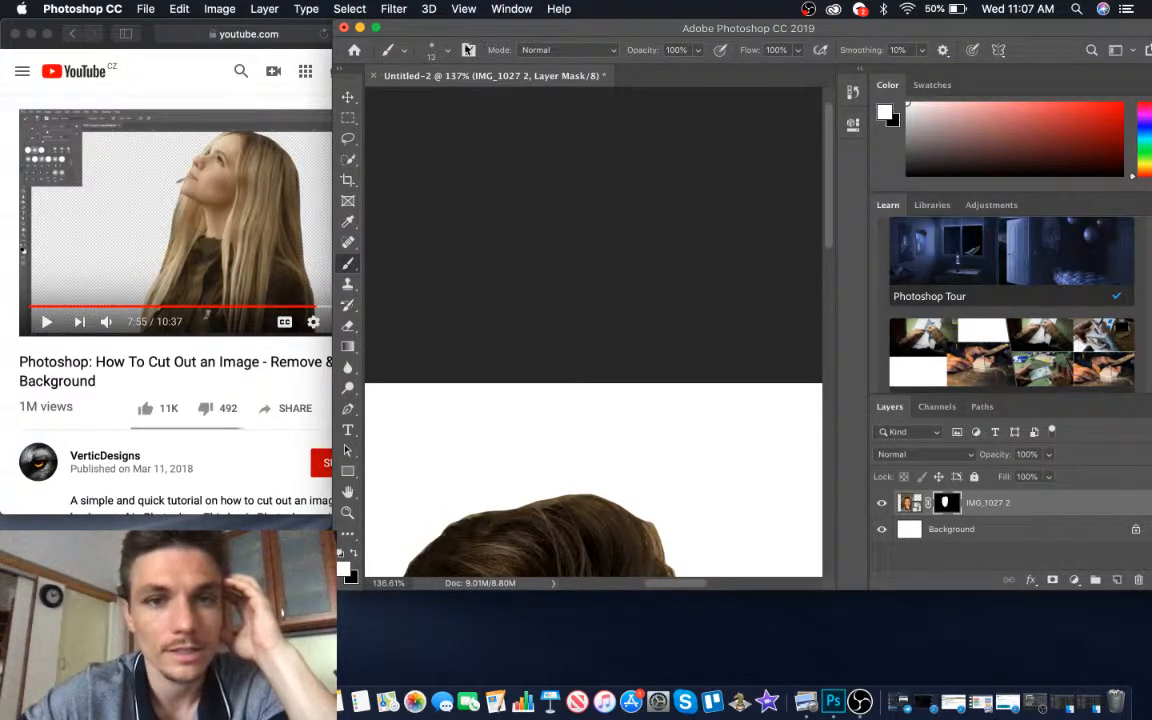
left_click(447, 51)
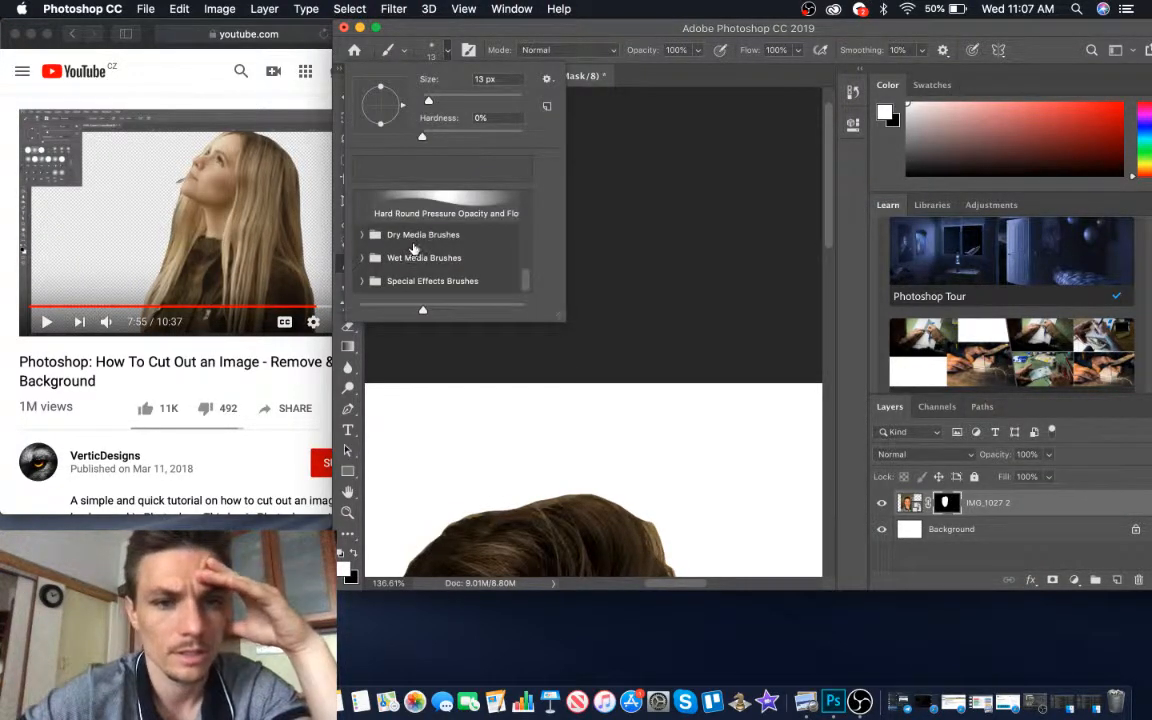
left_click(401, 236)
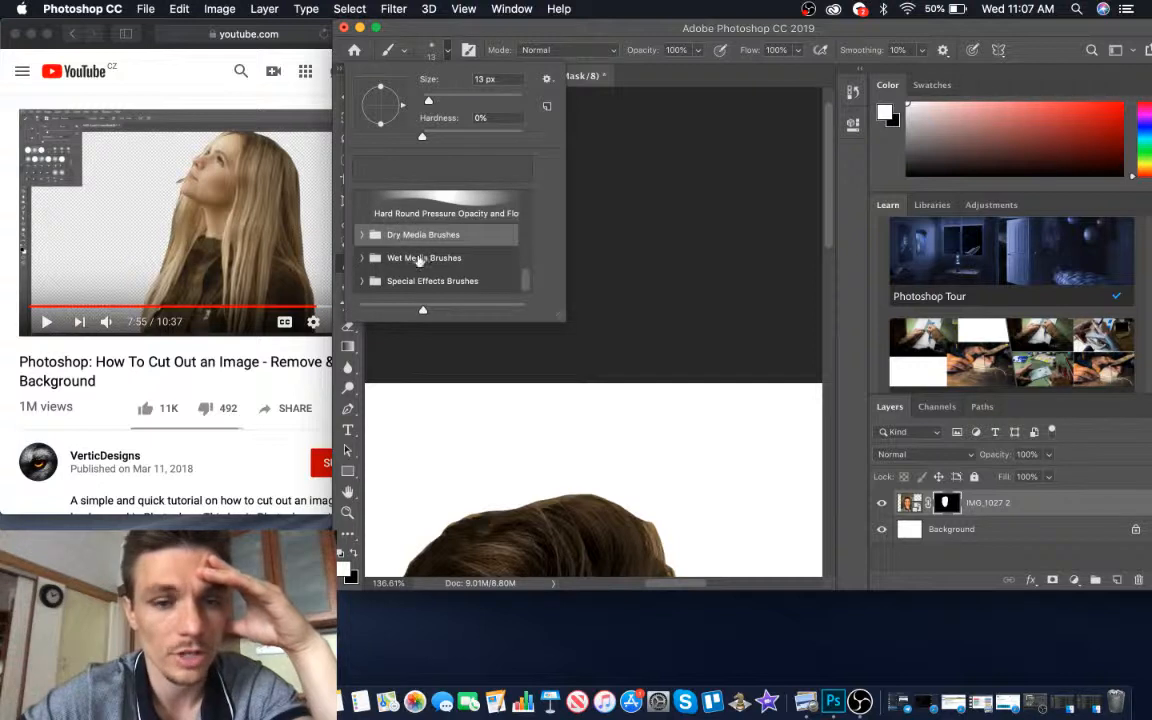
left_click(361, 236)
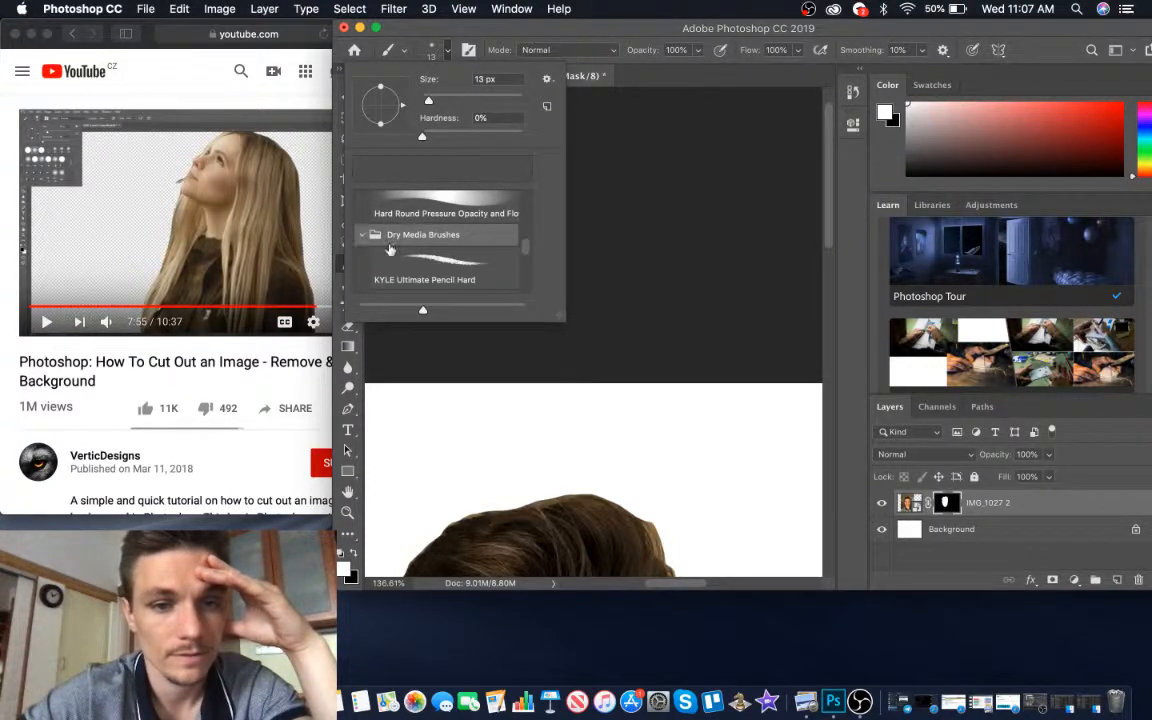
scroll(390, 249, "down", 6)
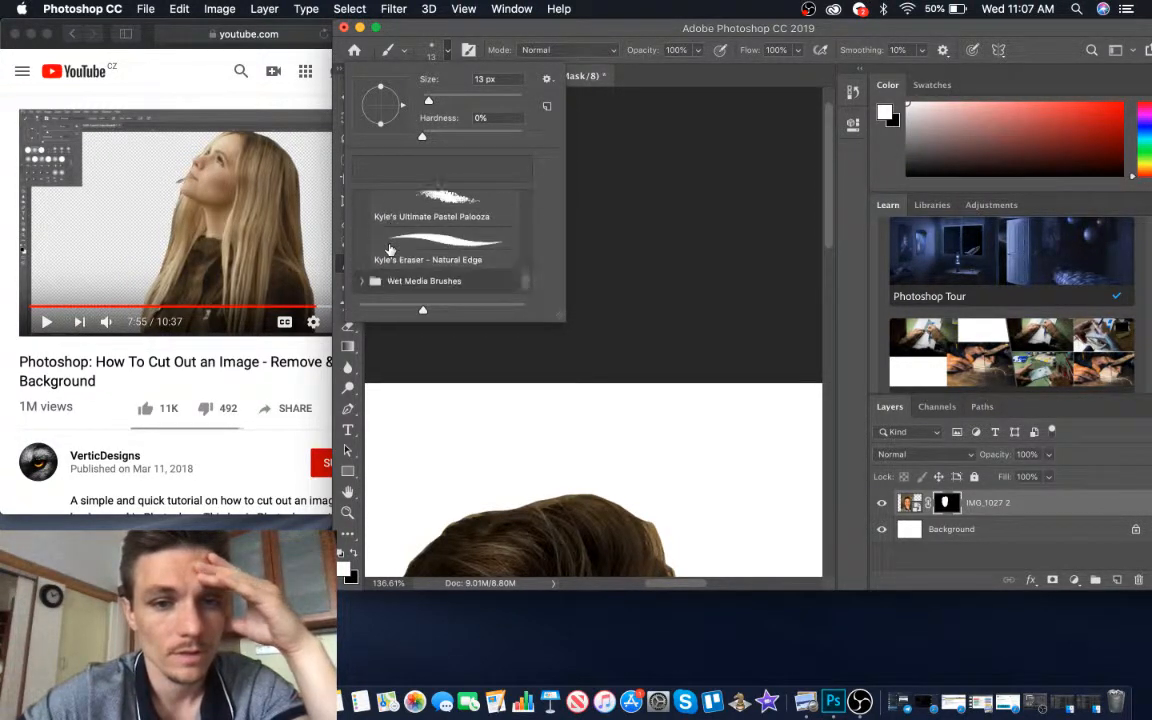
scroll(390, 249, "down", 1)
- Expand the Wet Media Brushes folder and look through its brush presets
left_click(359, 258)
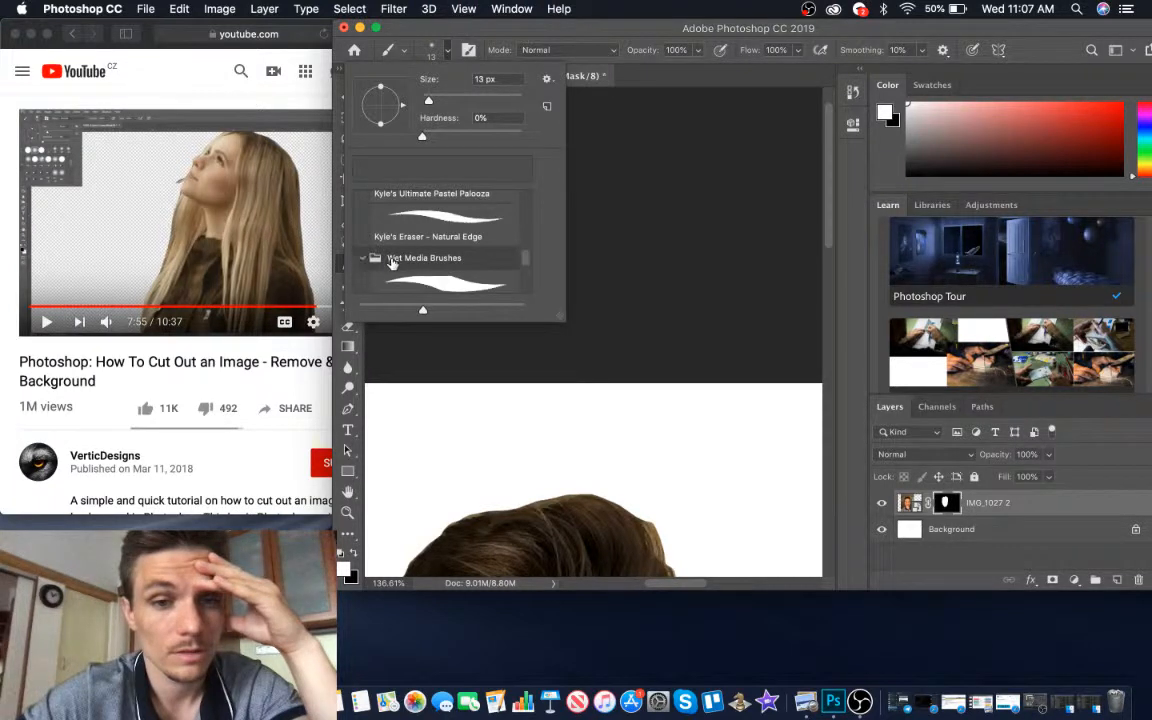
scroll(401, 266, "down", 3)
scroll(401, 266, "down", 1)
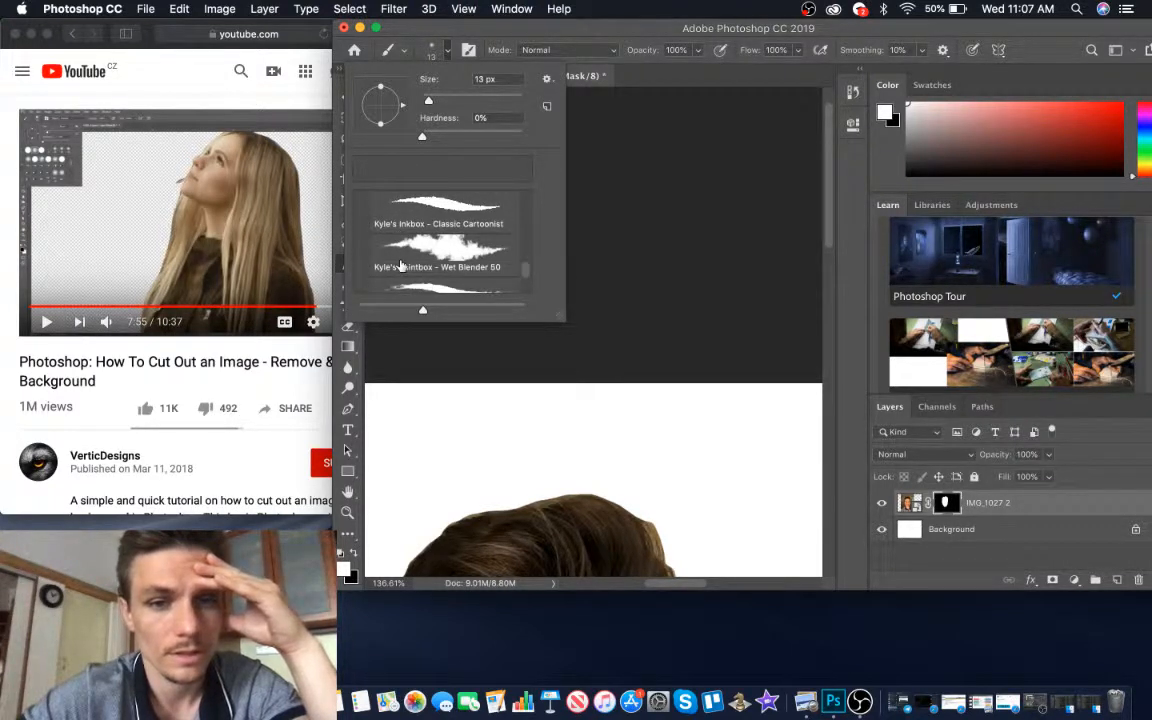
scroll(428, 228, "up", 1)
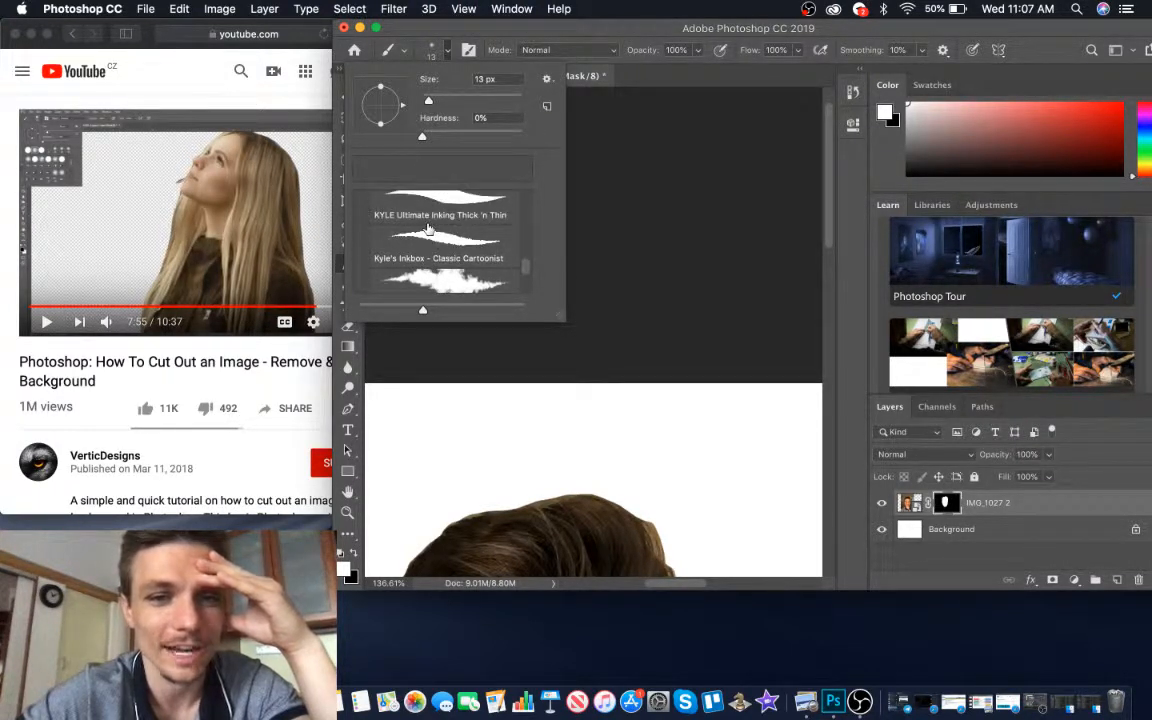
scroll(428, 228, "down", 3)
scroll(428, 228, "down", 1)
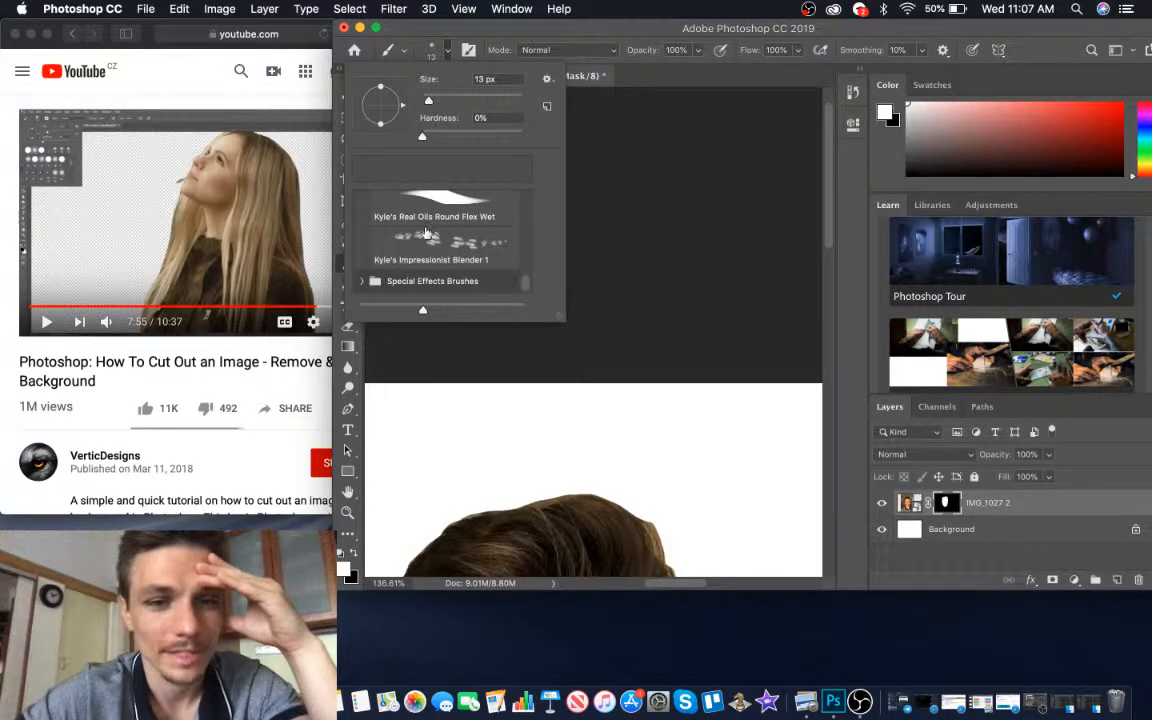
- Expand the Special Effects Brushes folder, look through its presets, and return to the start of the preset list
left_click(361, 283)
scroll(443, 270, "down", 3)
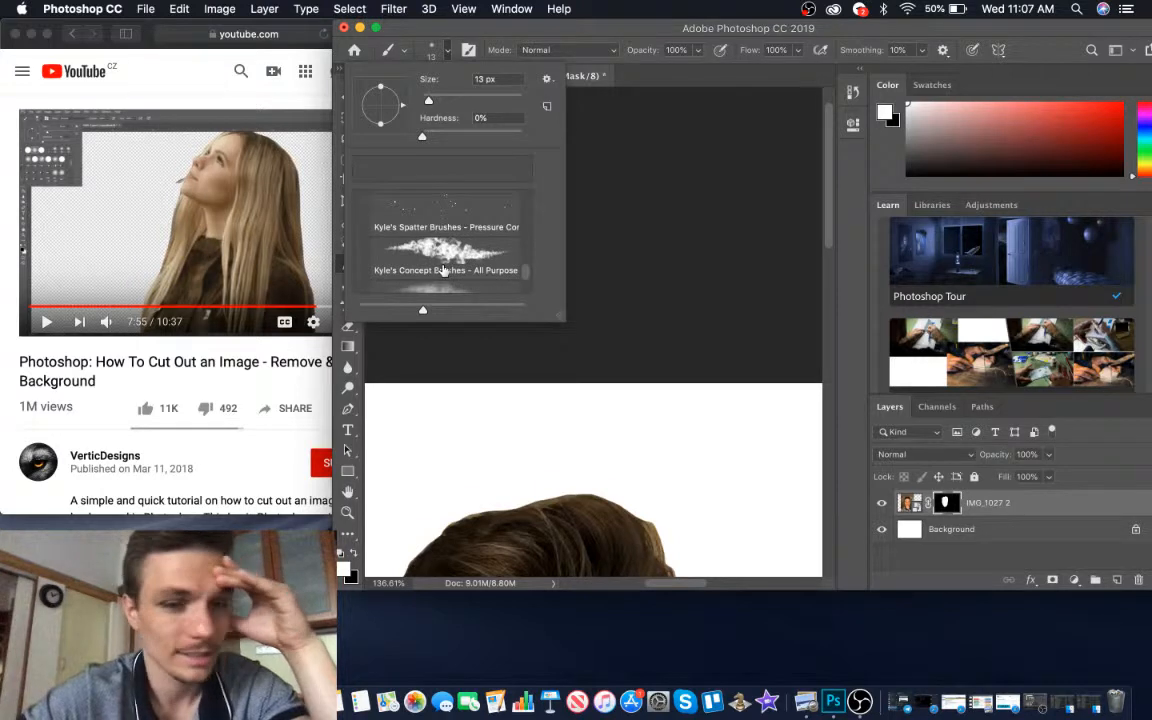
scroll(443, 271, "down", 1)
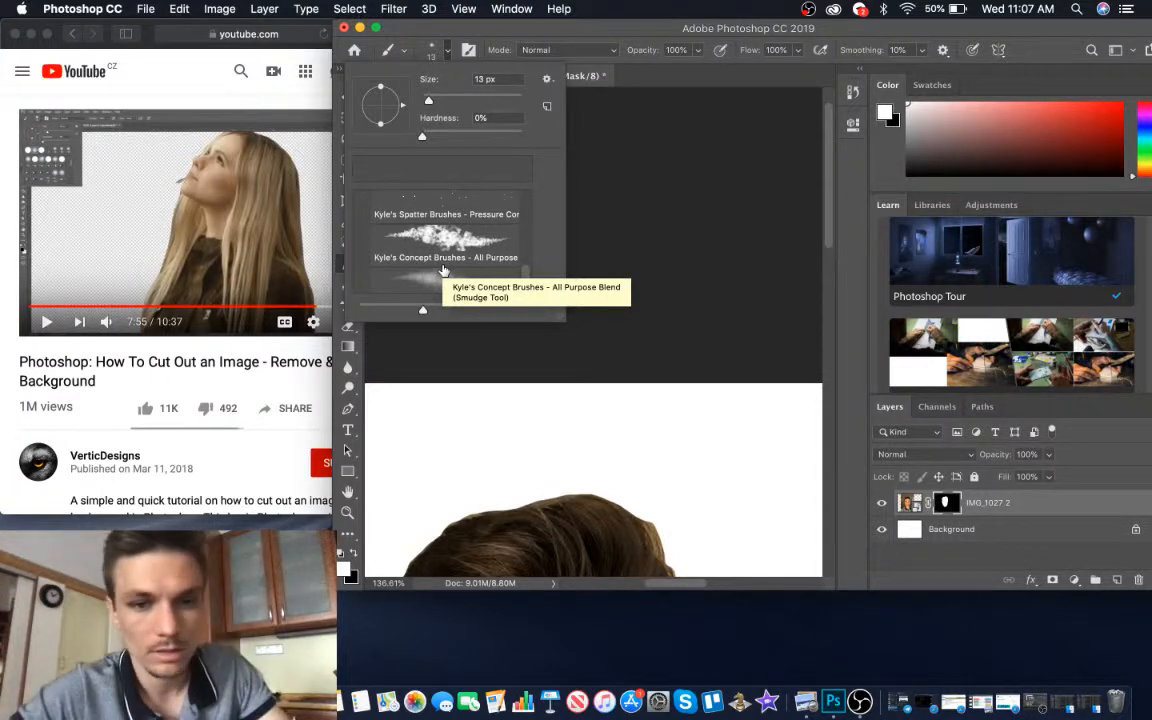
scroll(443, 271, "down", 4)
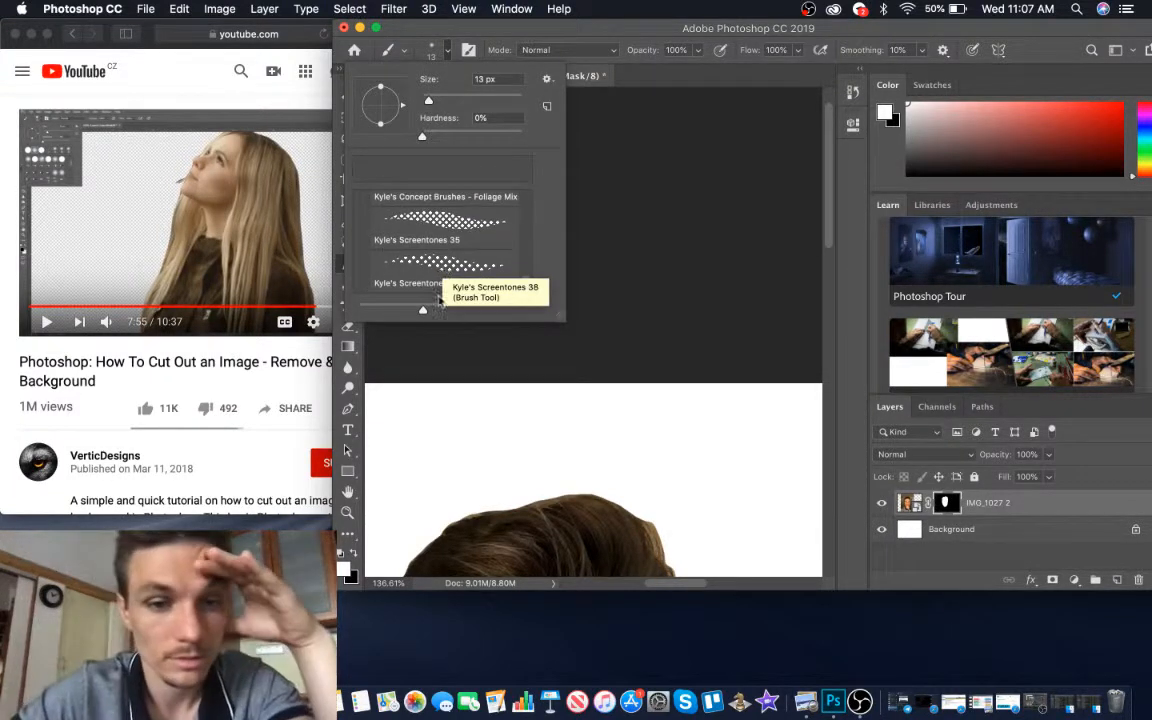
scroll(443, 232, "up", 10)
scroll(443, 232, "up", 3)
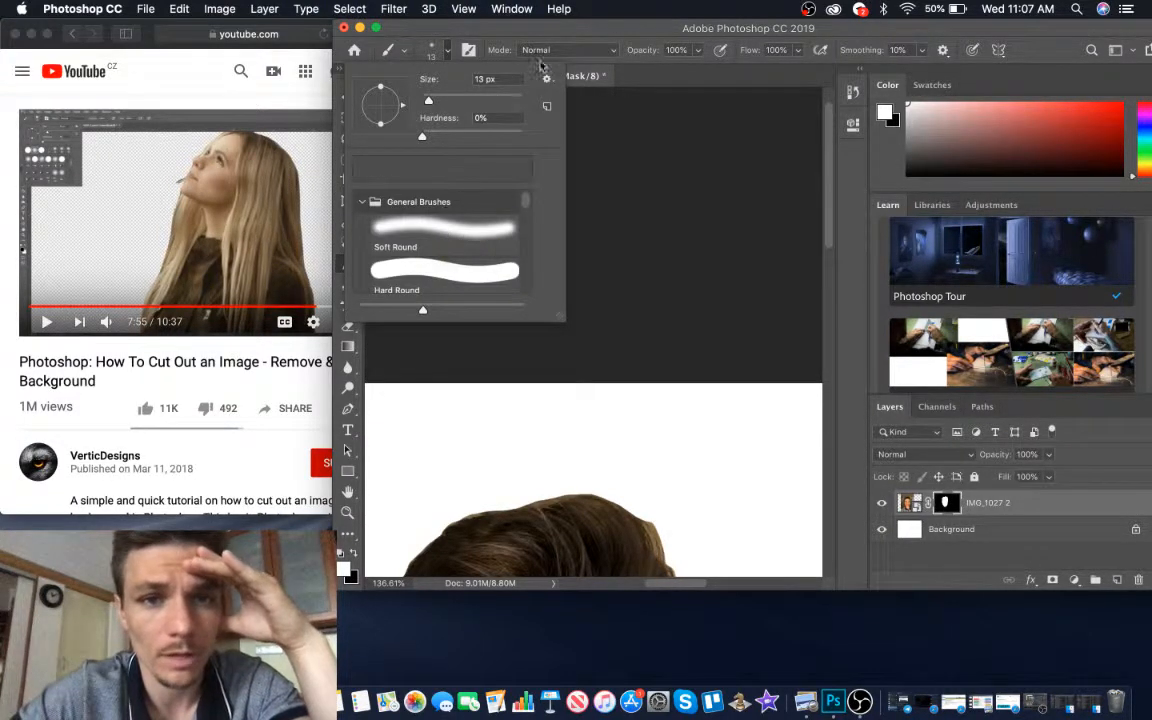
left_click_drag(391, 116, 403, 113)
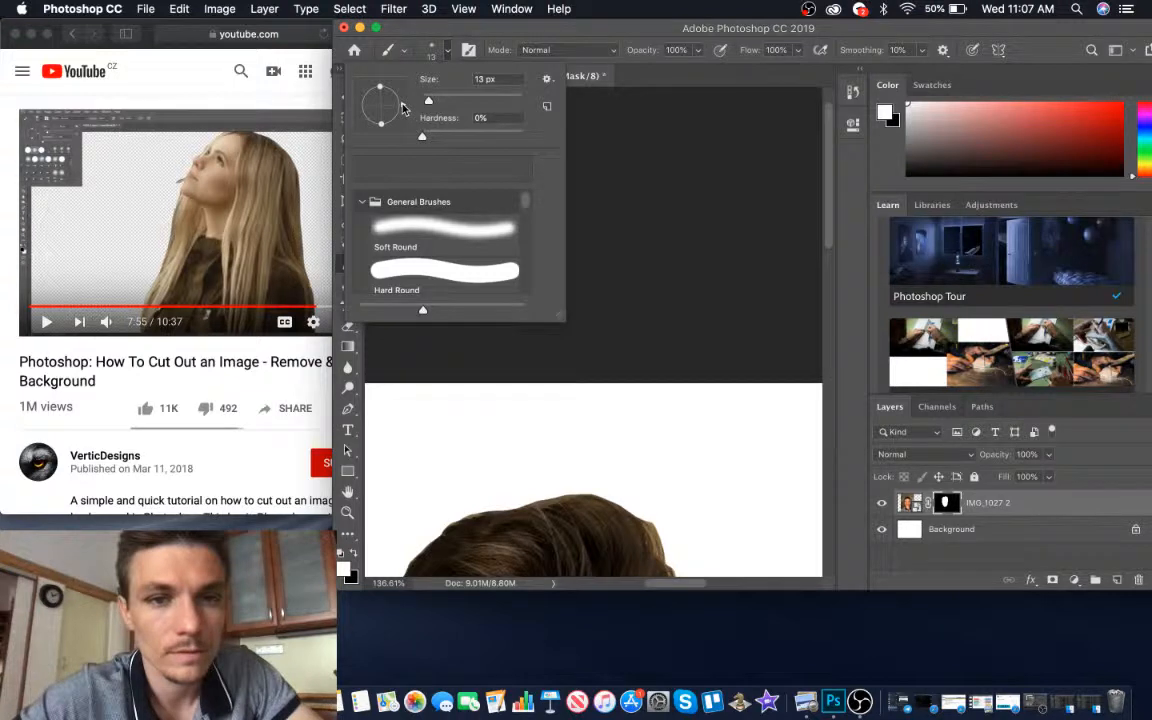
- Check the Brush Settings and Brushes panels and the brush blending modes, keeping the mode at Normal
left_click(461, 53)
left_click(467, 51)
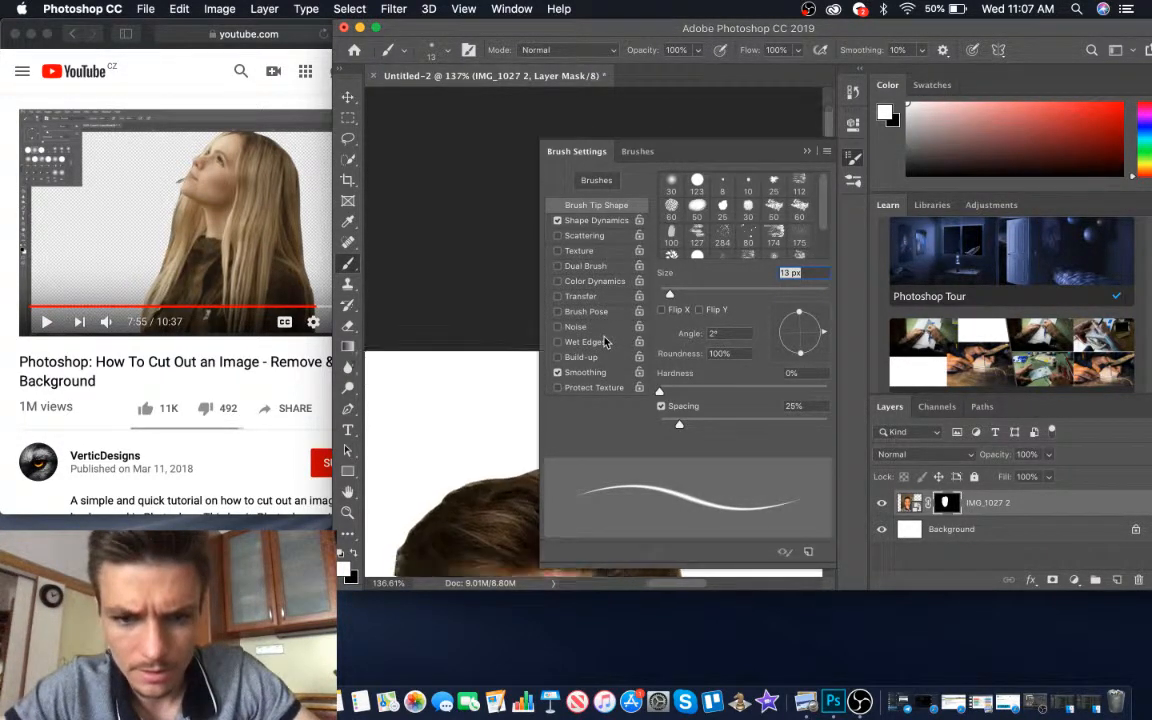
left_click(639, 156)
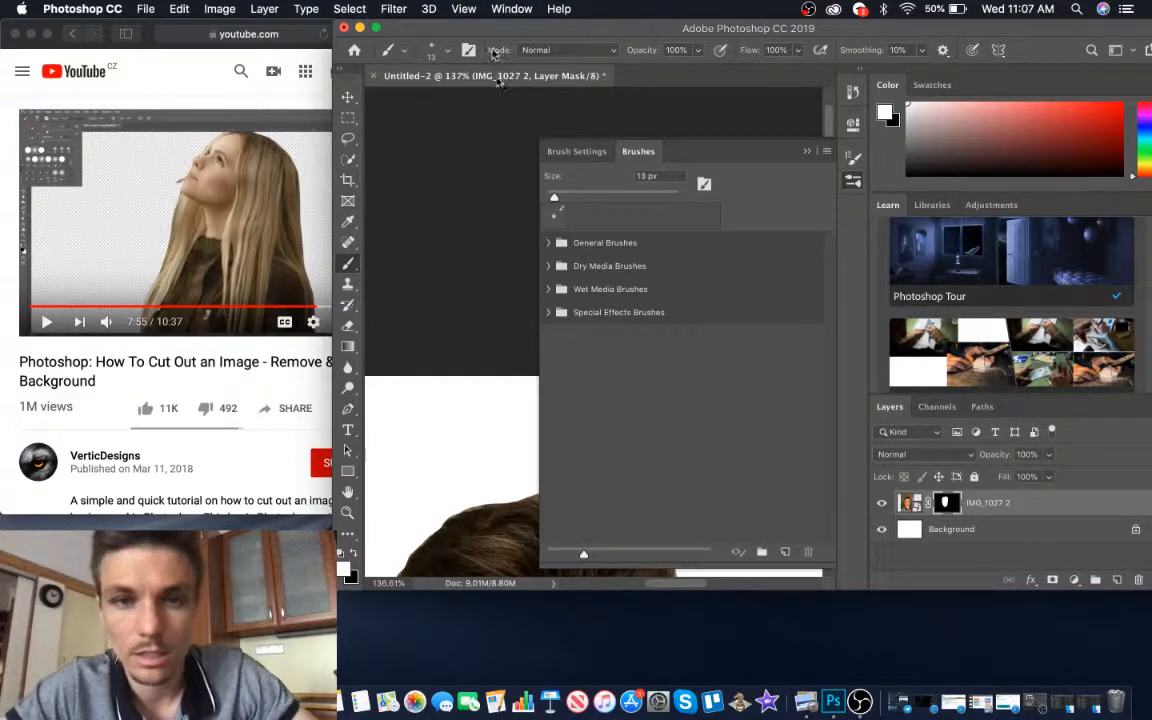
left_click(416, 50)
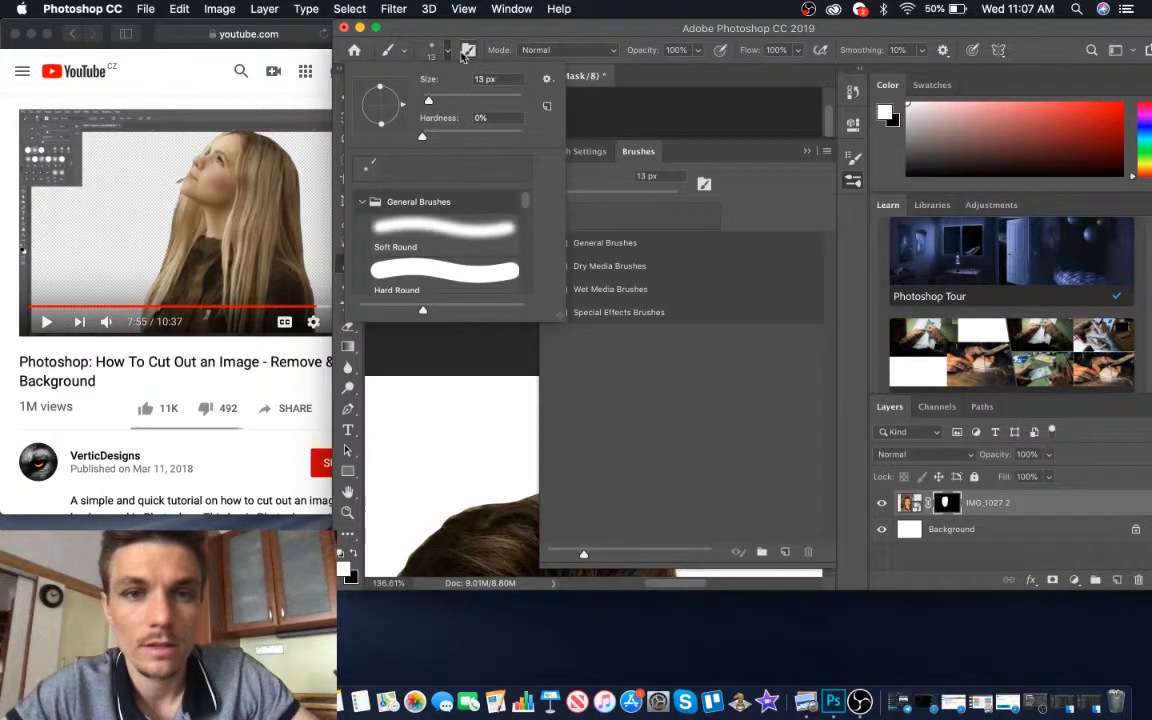
left_click(418, 50)
left_click(468, 51)
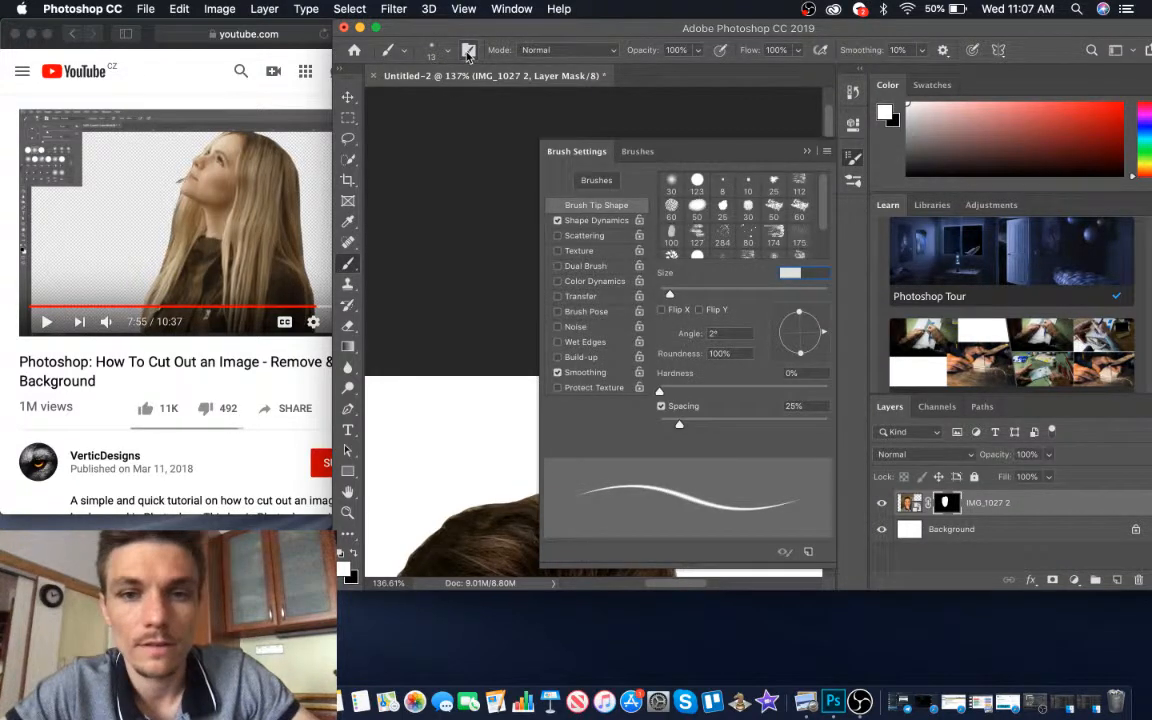
left_click(467, 52)
left_click(548, 50)
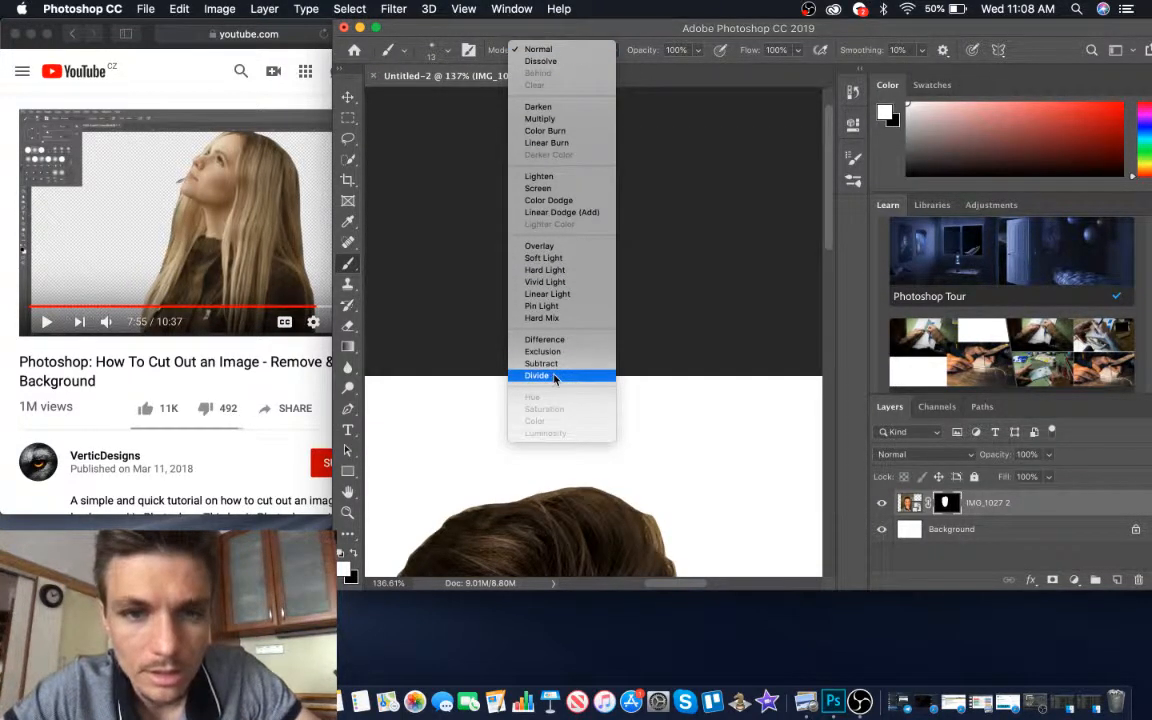
left_click(540, 49)
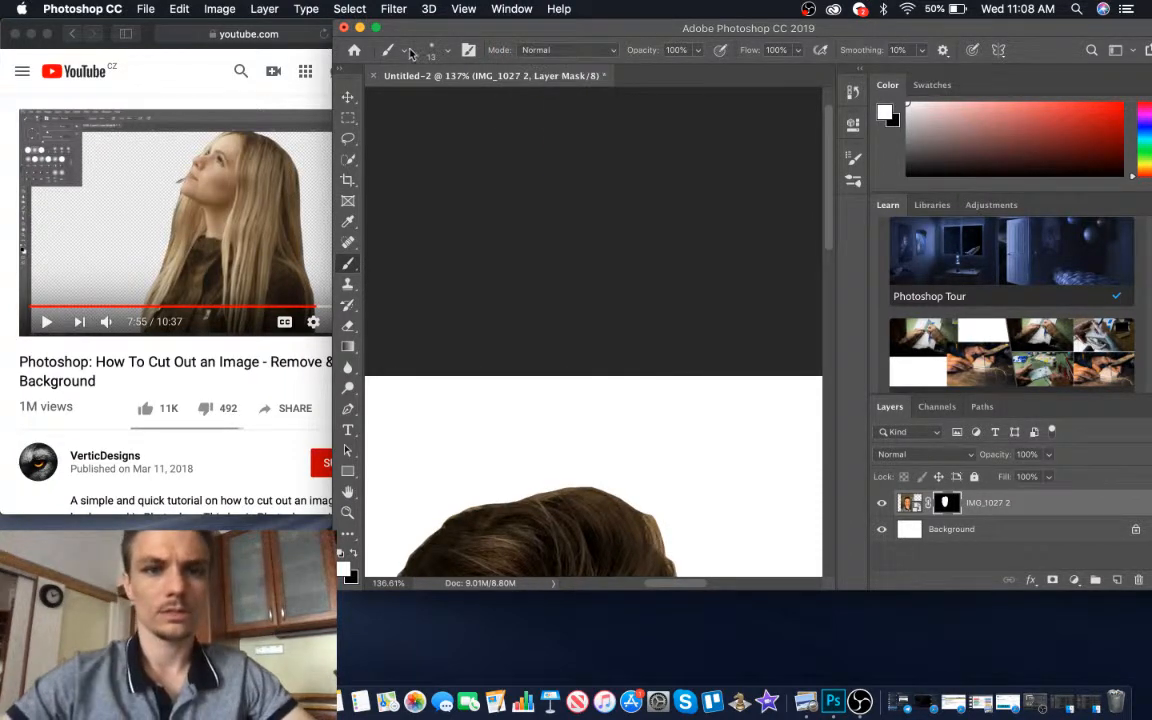
- Switch to Safari, play the tutorial from 7:55 to watch the edge refinement, and pause it at 8:06
left_click(155, 48)
key("space")
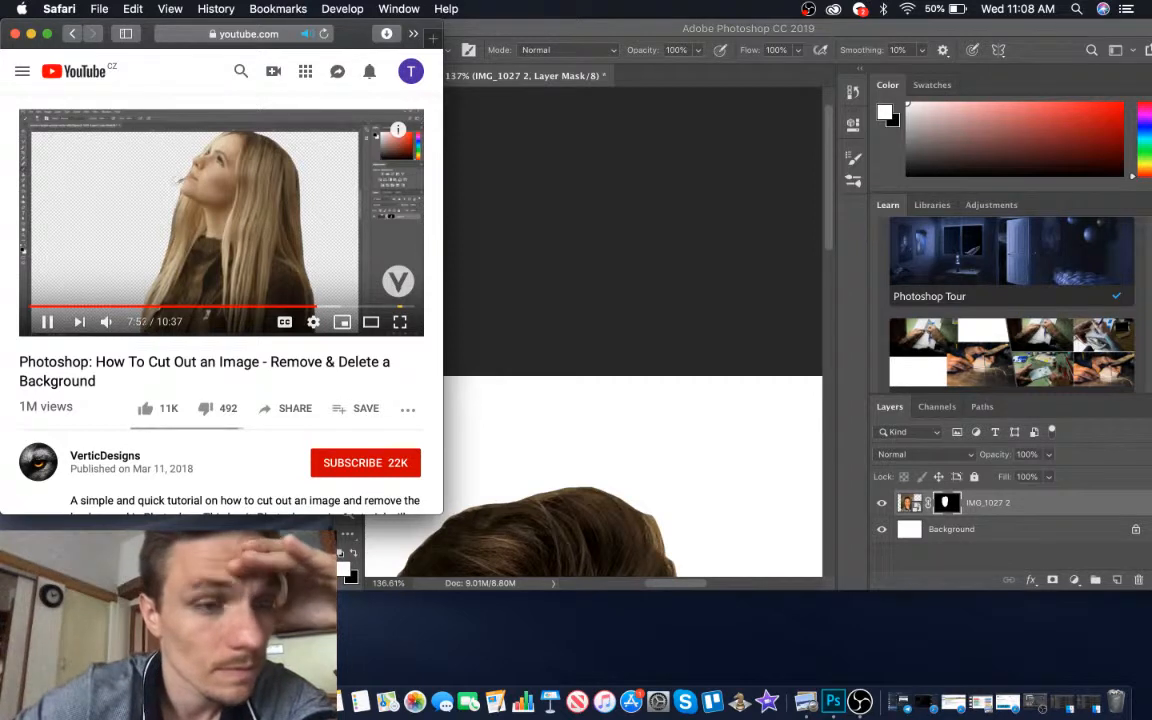
key("space")
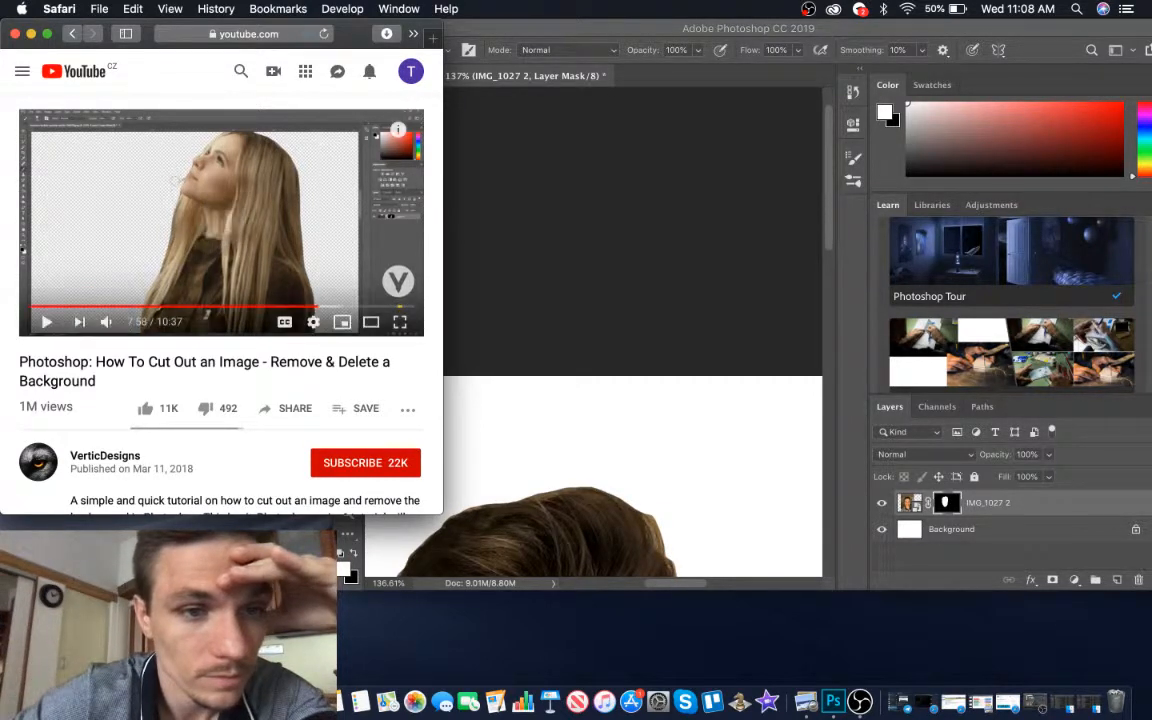
key("space")
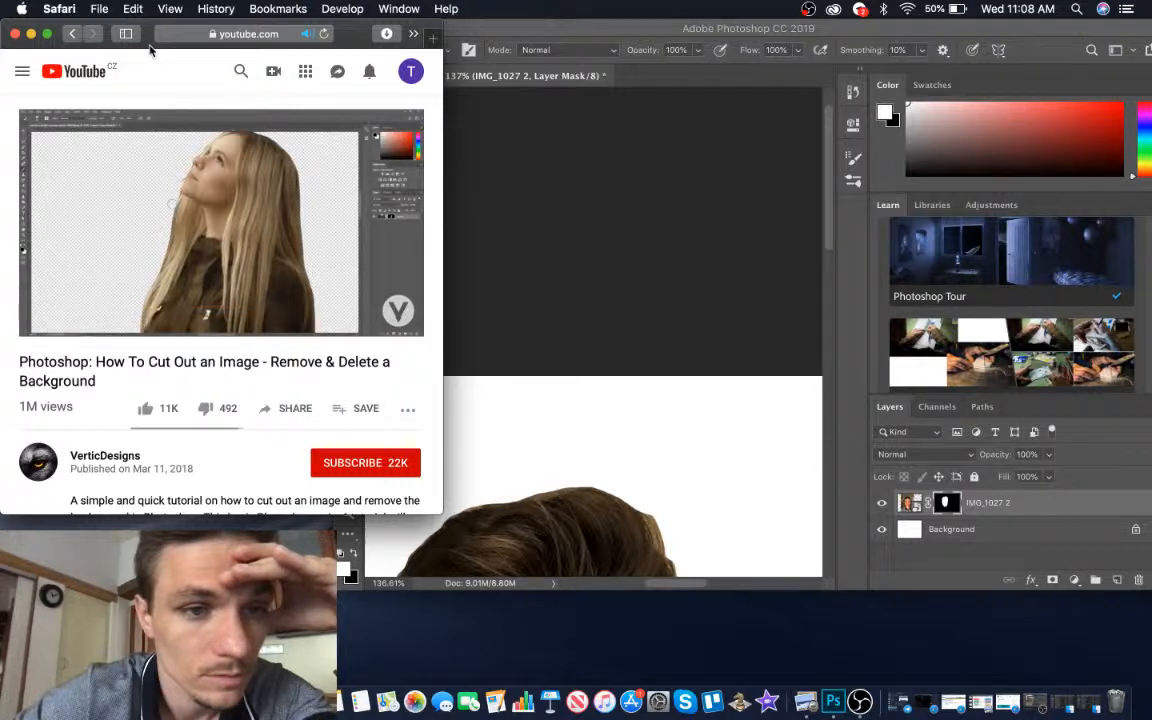
mouse_move(280, 160)
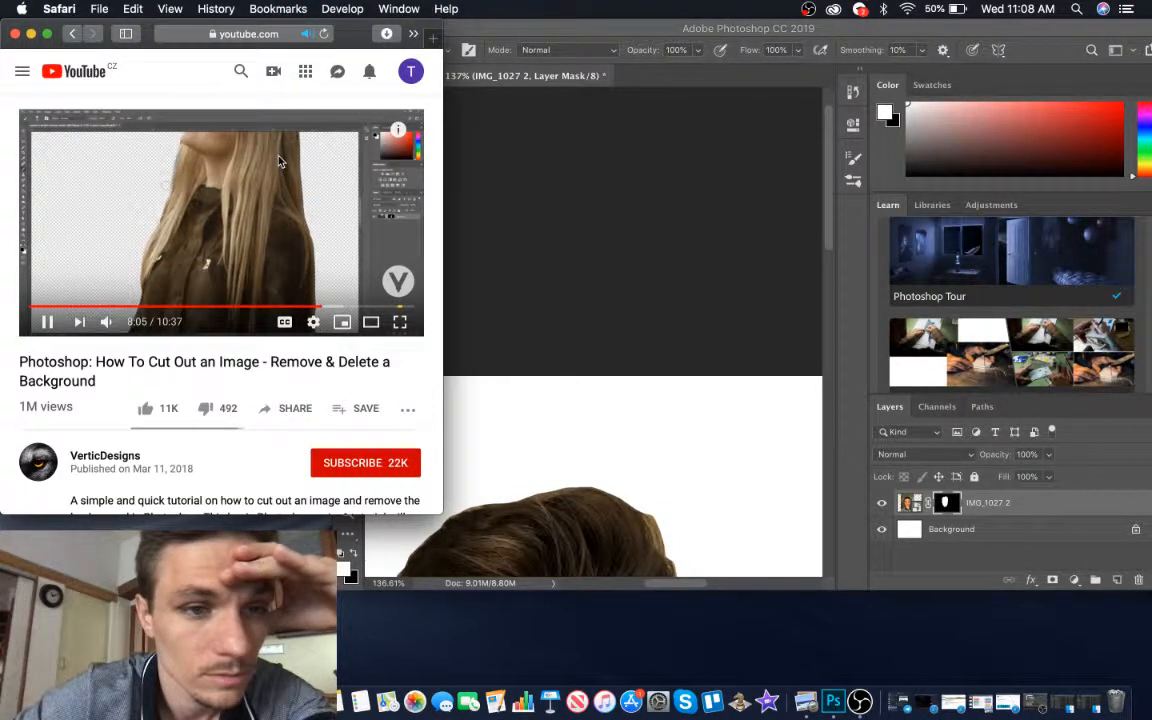
key("space")
- Return to Photoshop, try brushing white on the layer mask along the jawline, and undo the last strokes
left_click(516, 31)
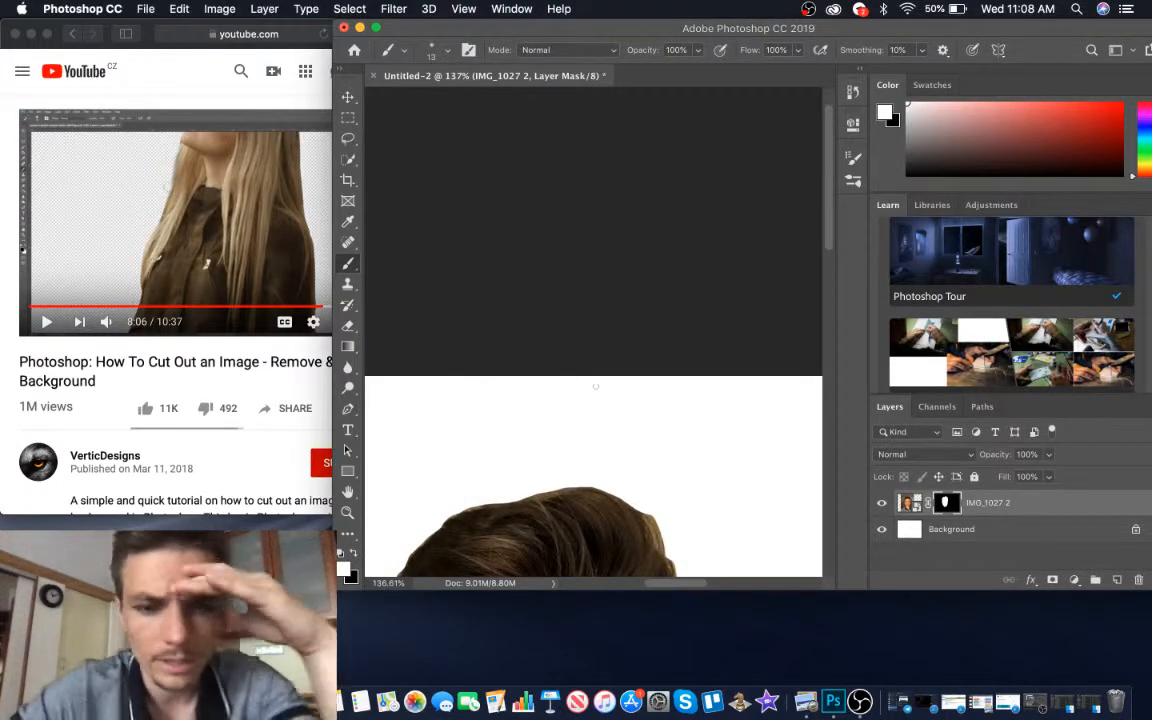
scroll(600, 330, "down", 10)
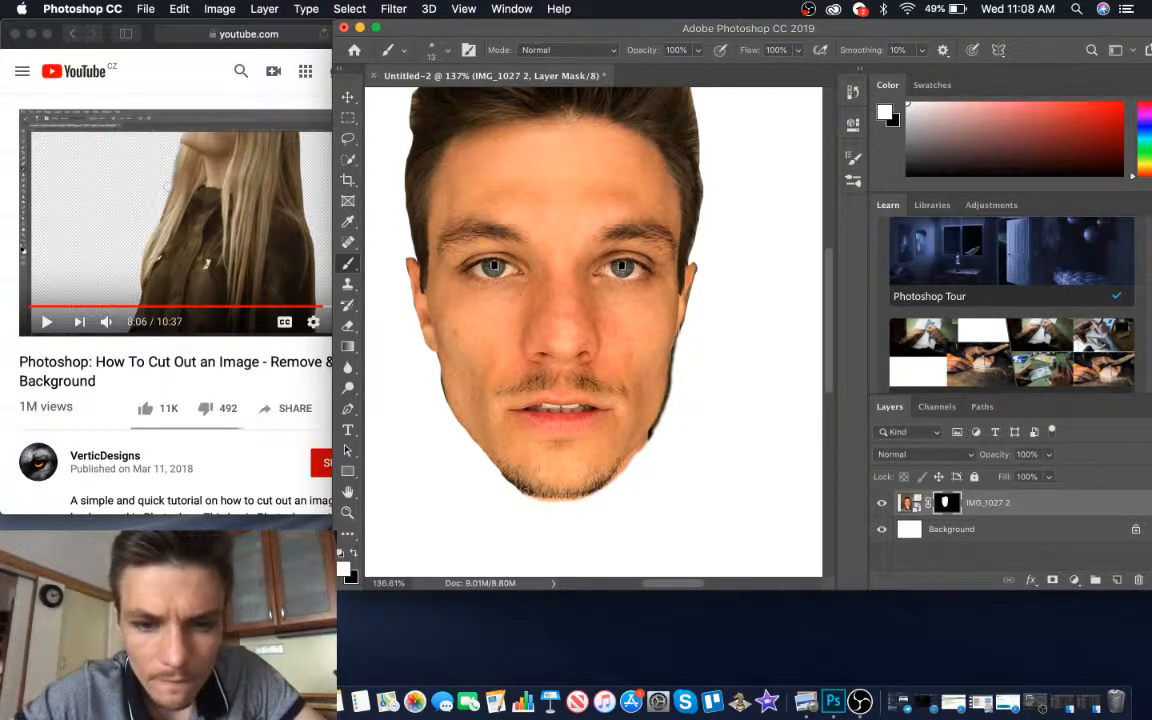
left_click_drag(522, 489, 465, 440)
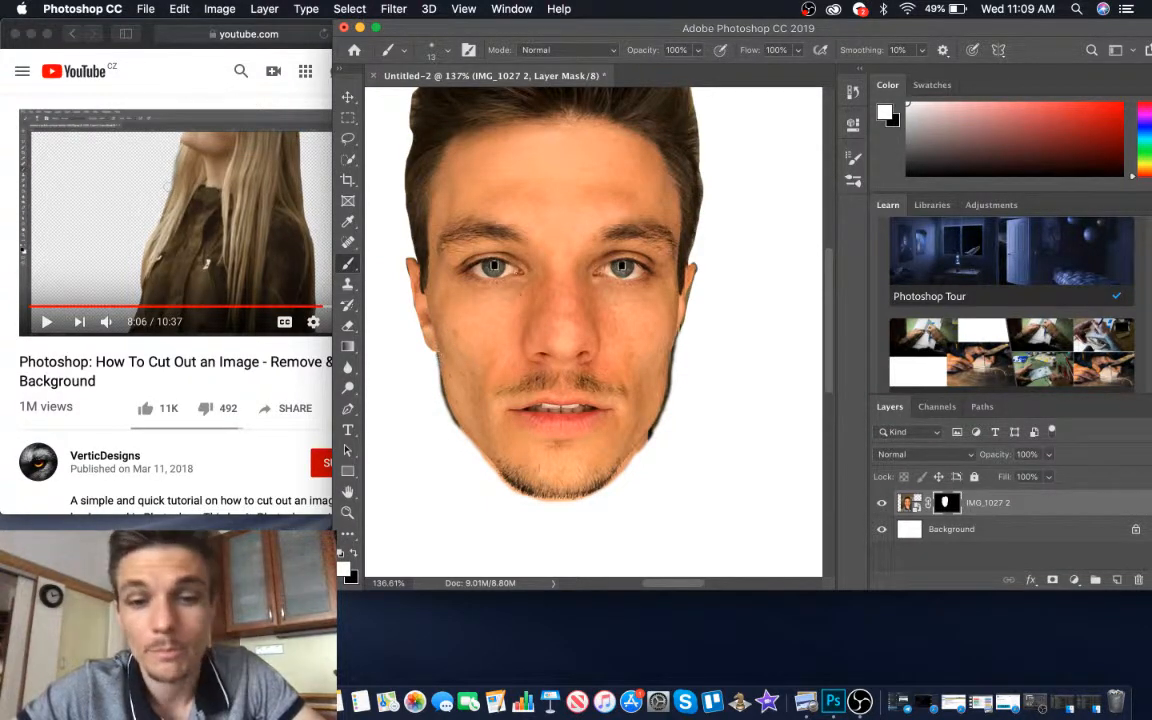
key("super+z")
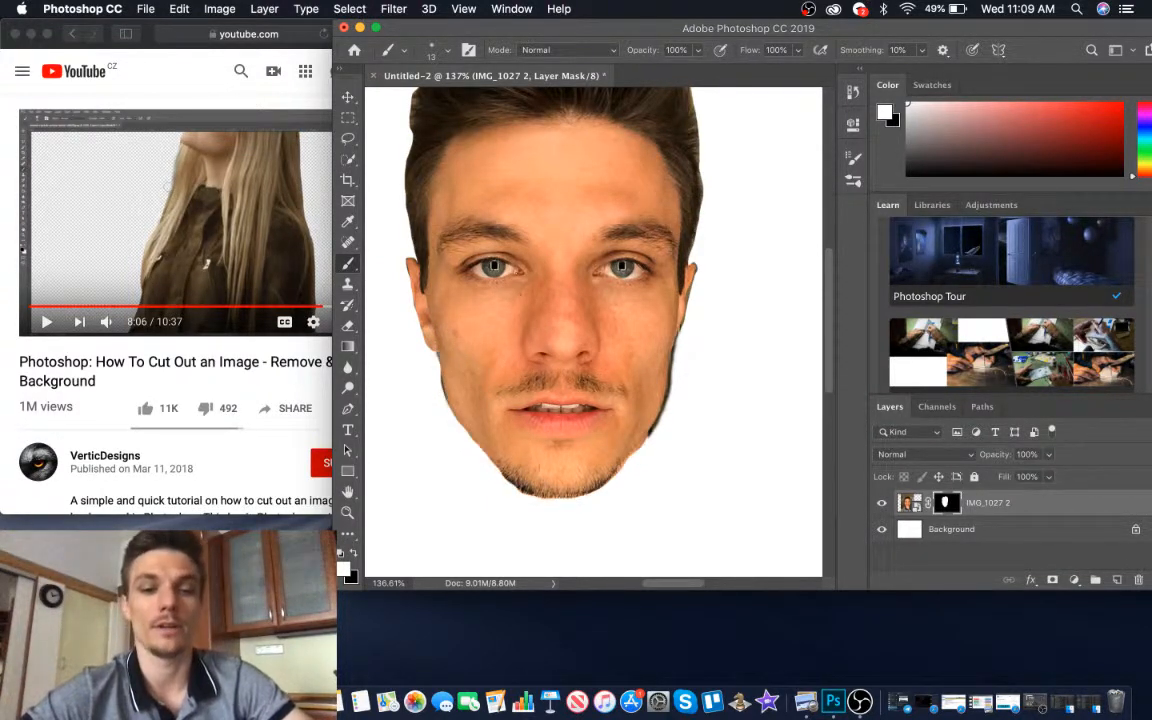
key("super+z")
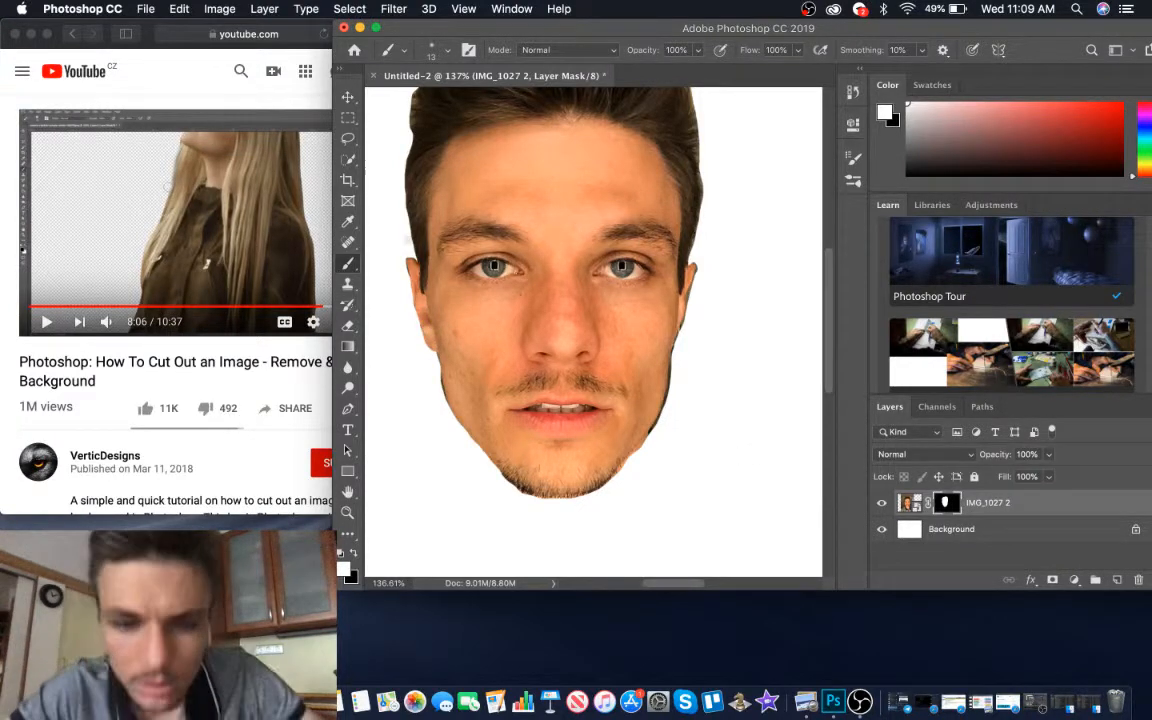
- Switch to Safari and continue playing the tutorial, enlarging its window for a closer look and shrinking it again beside the Photoshop canvas
left_click(150, 48)
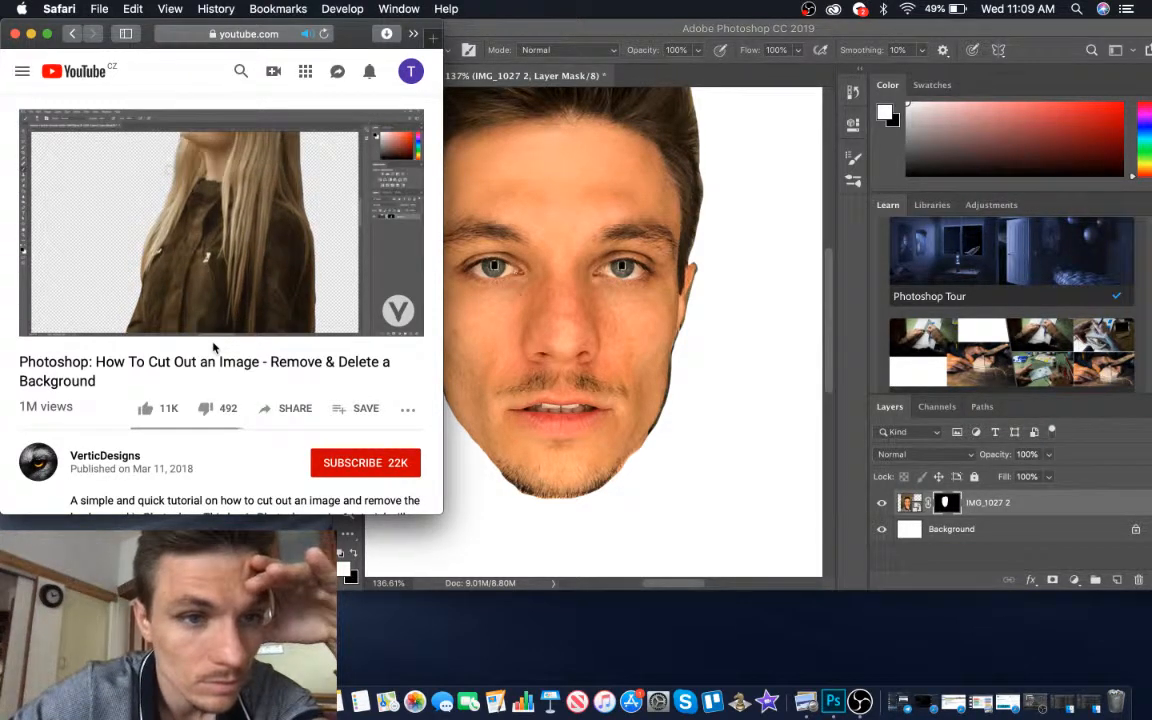
mouse_move(165, 280)
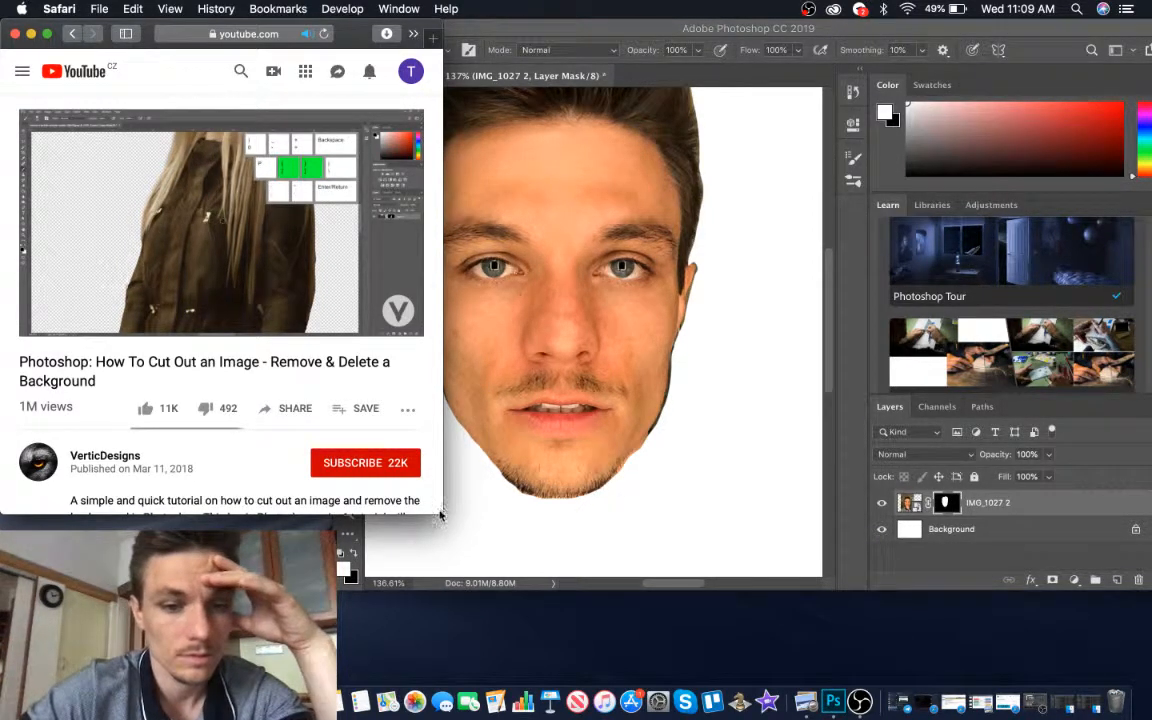
left_click_drag(440, 515, 755, 632)
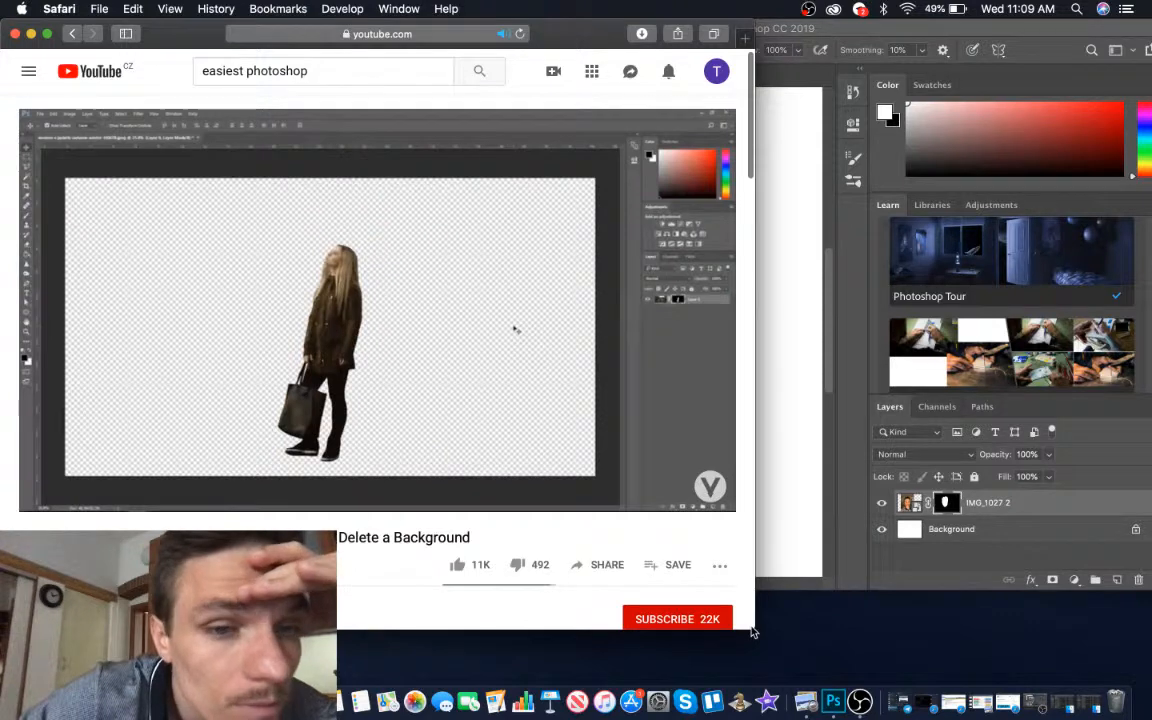
left_click_drag(753, 632, 375, 588)
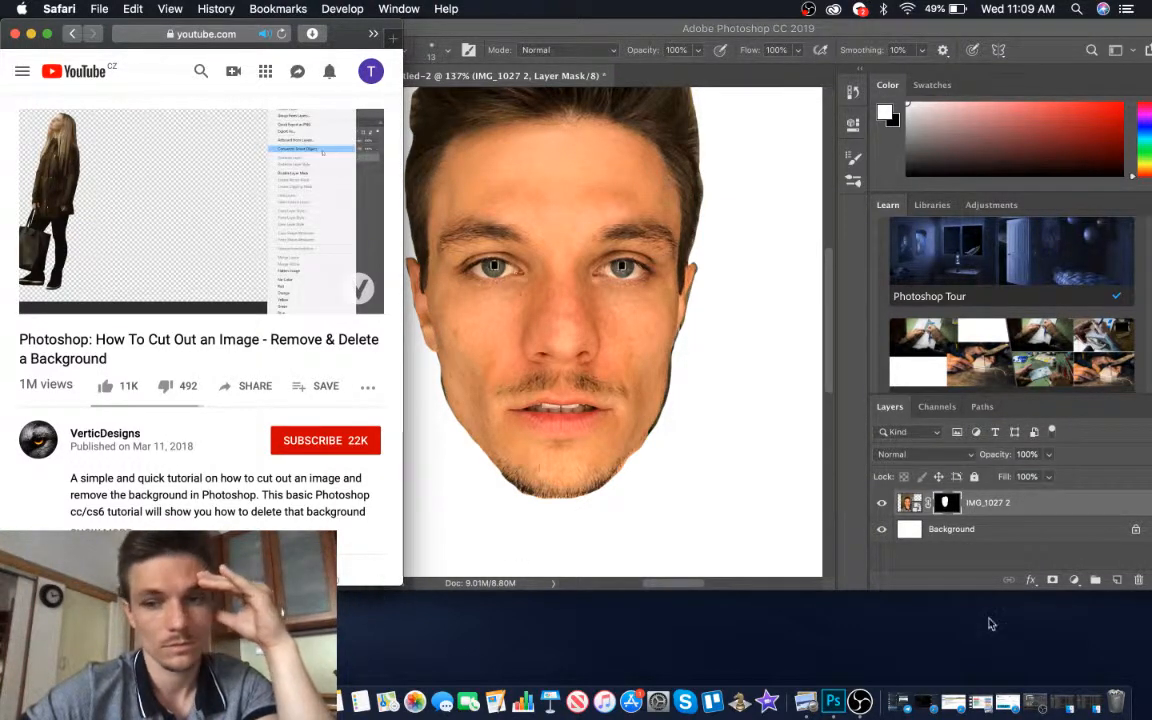
- Convert the masked IMG_1027 2 layer to a smart object in Photoshop and rasterize it, pausing the tutorial at 8:44 in between
right_click(977, 503)
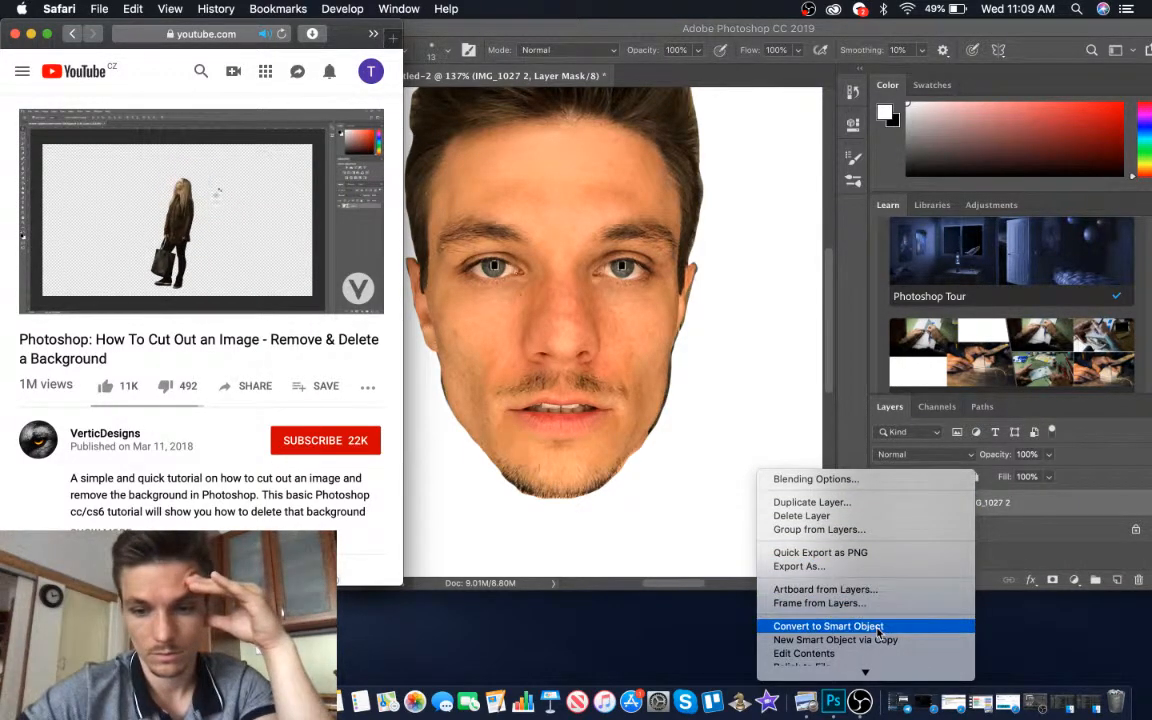
left_click(878, 627)
left_click(559, 278)
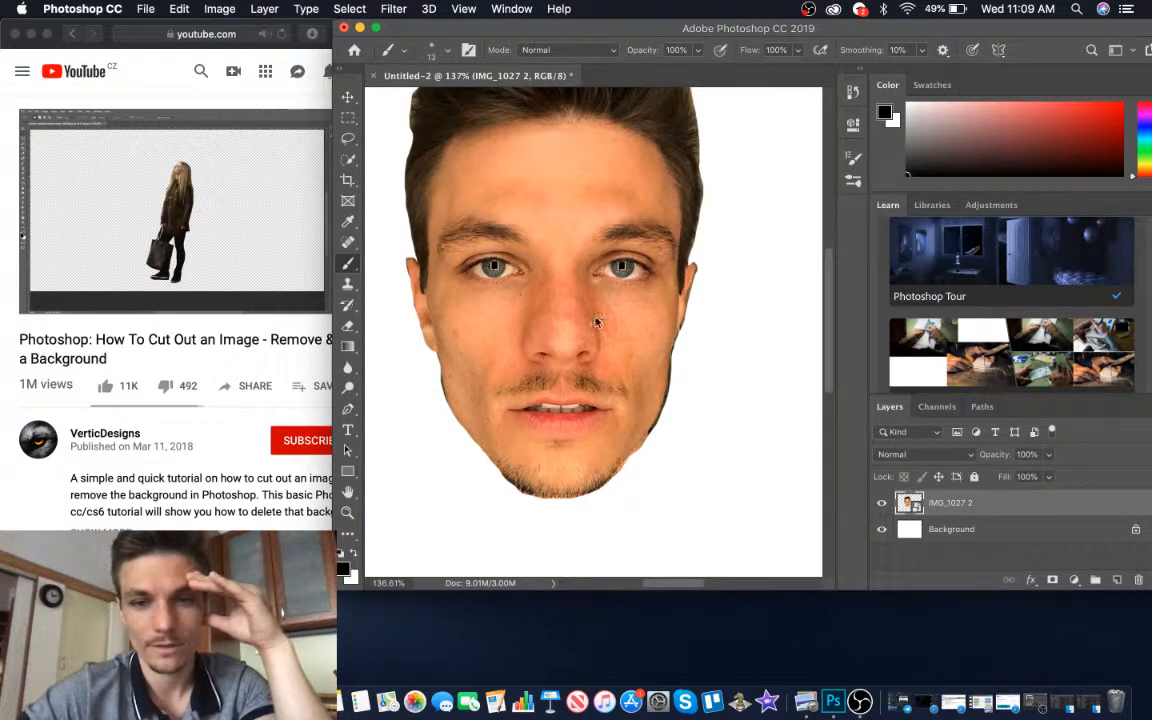
left_click(598, 320)
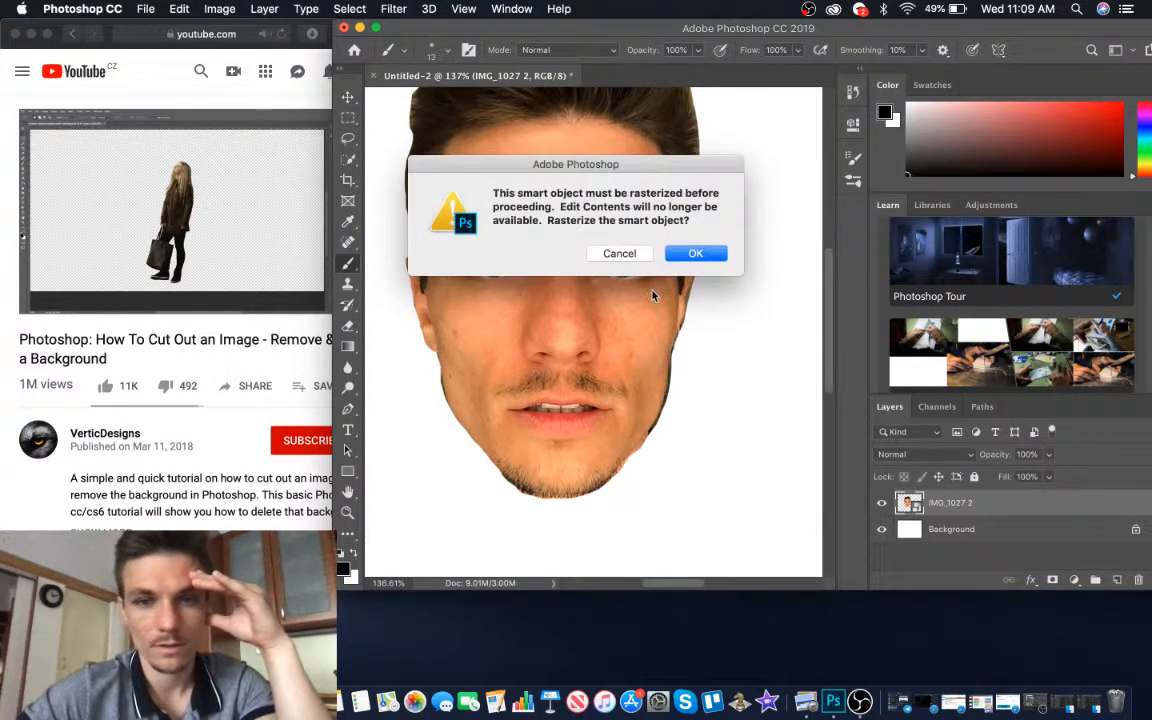
left_click(241, 152)
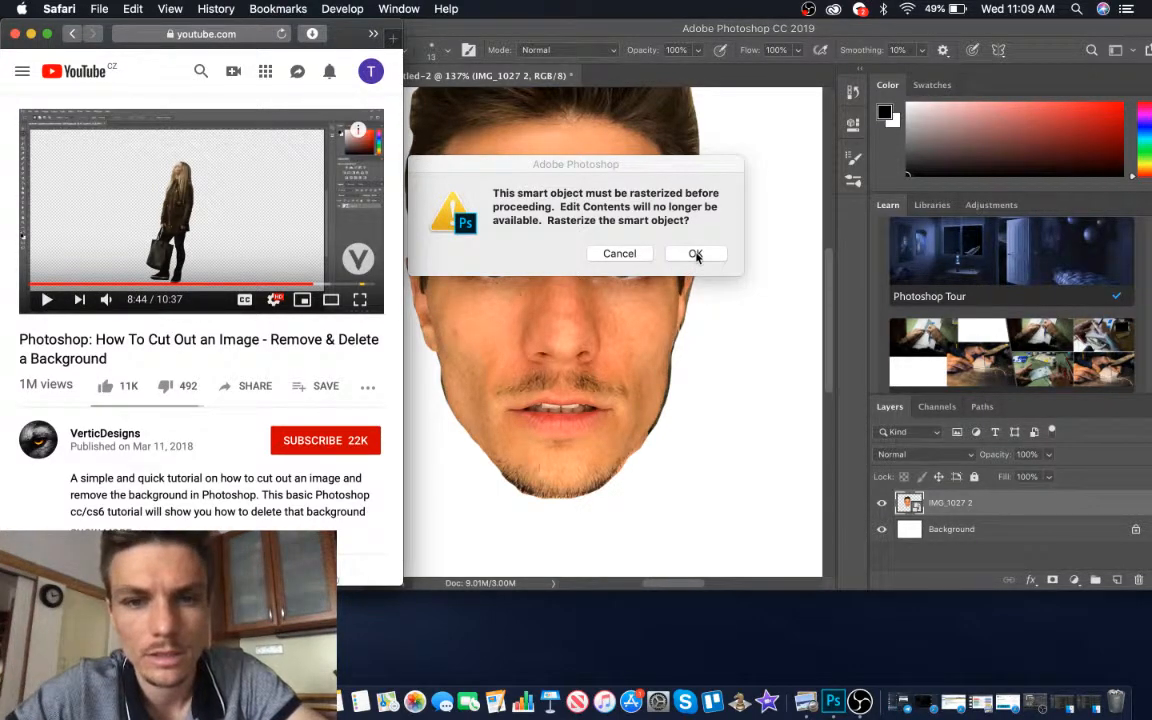
left_click(695, 254)
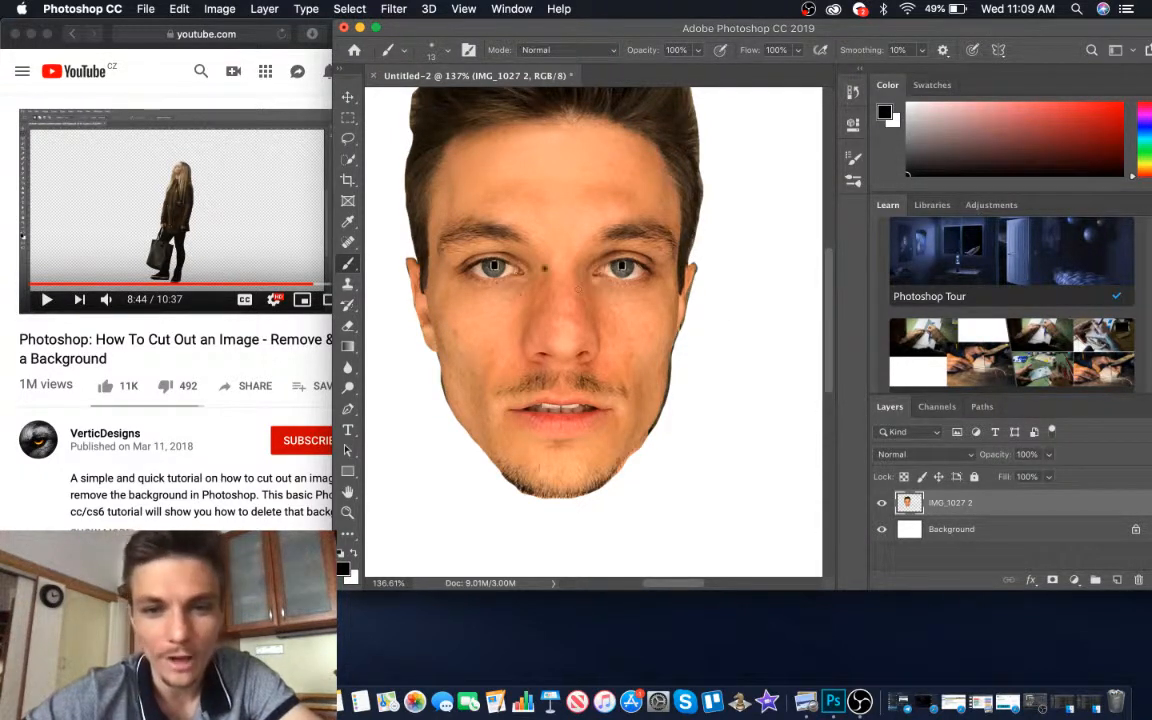
- Try a brush stroke across the nose, undo it, and switch to the Move tool
left_click_drag(544, 268, 590, 313)
key("super+z")
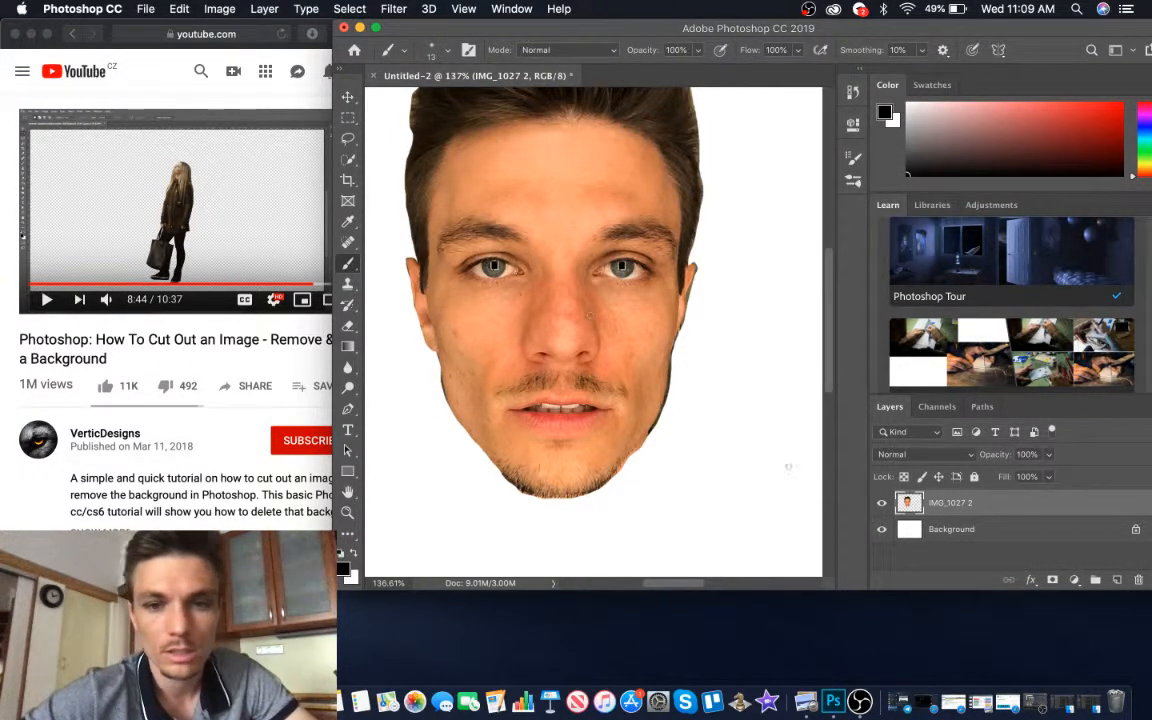
key("v")
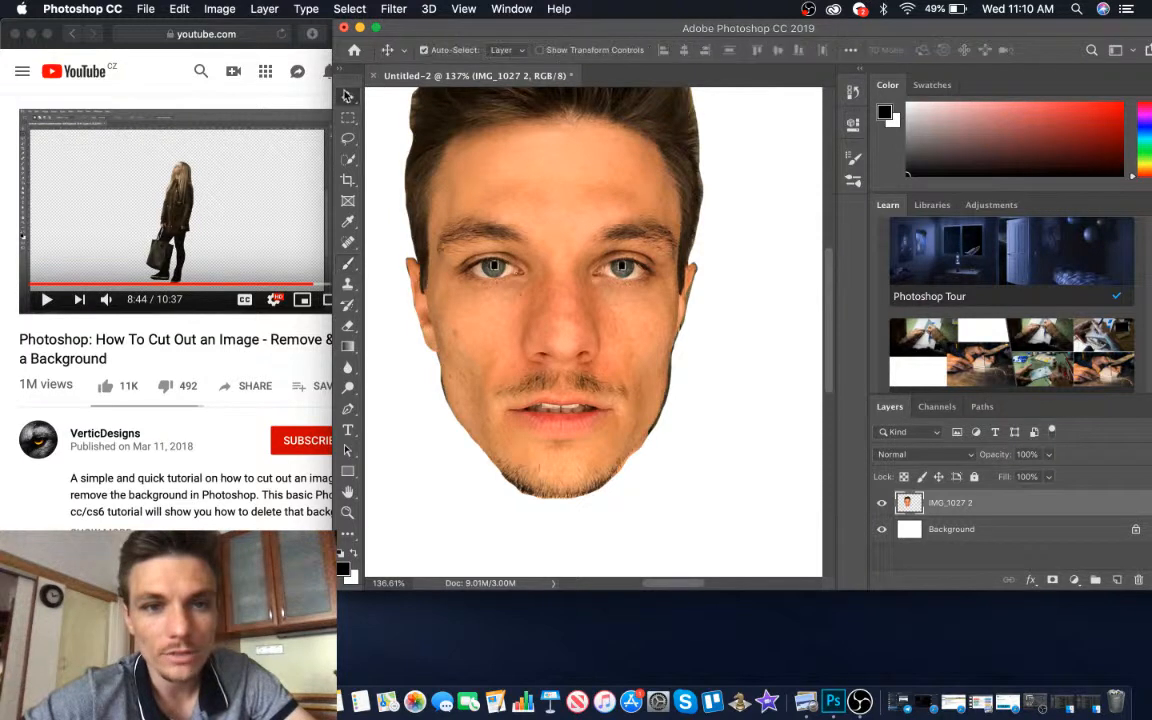
- Reposition the cutout head on the canvas with the Move tool and resume the tutorial in Safari
mouse_move(540, 221)
left_mouse_down()
mouse_move(563, 292)
mouse_move(582, 261)
mouse_move(565, 298)
left_mouse_up()
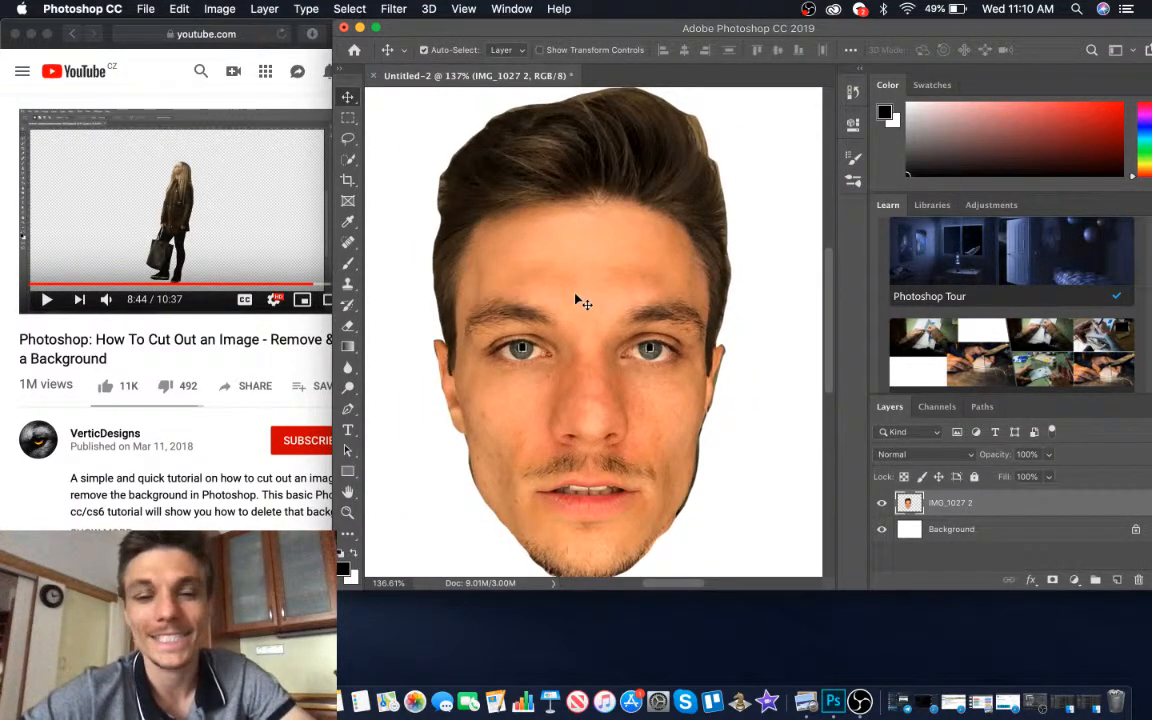
scroll(576, 297, "down", 2)
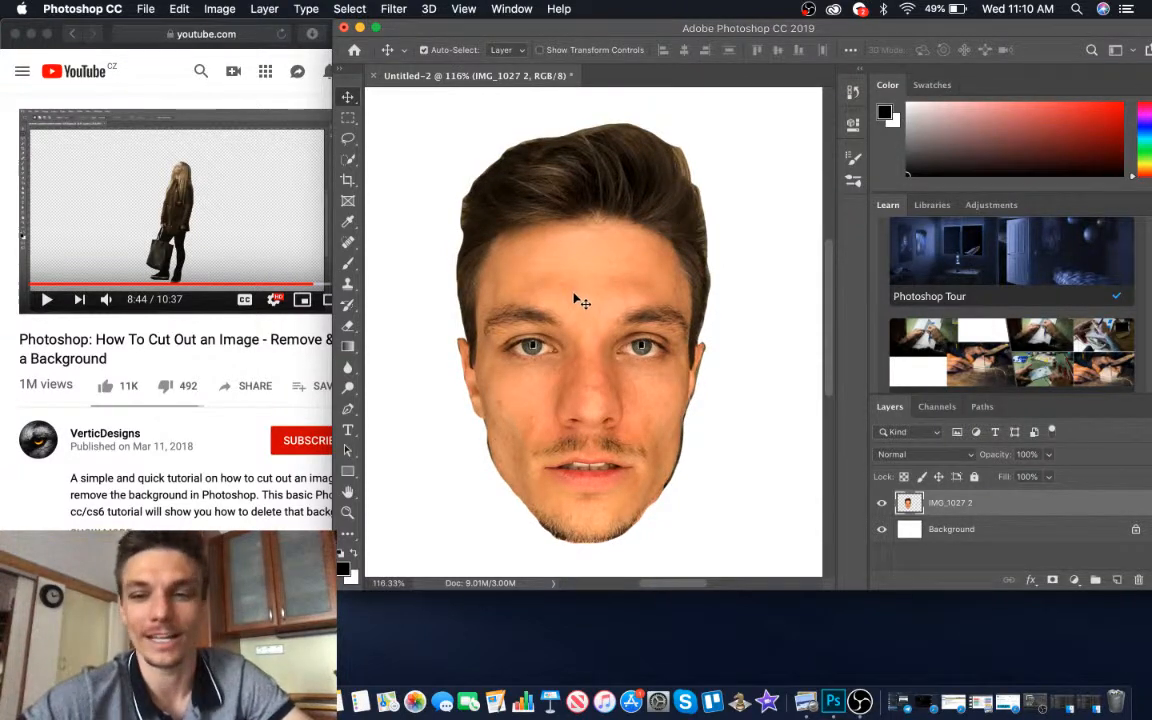
left_click_drag(578, 299, 604, 263)
left_click(200, 211)
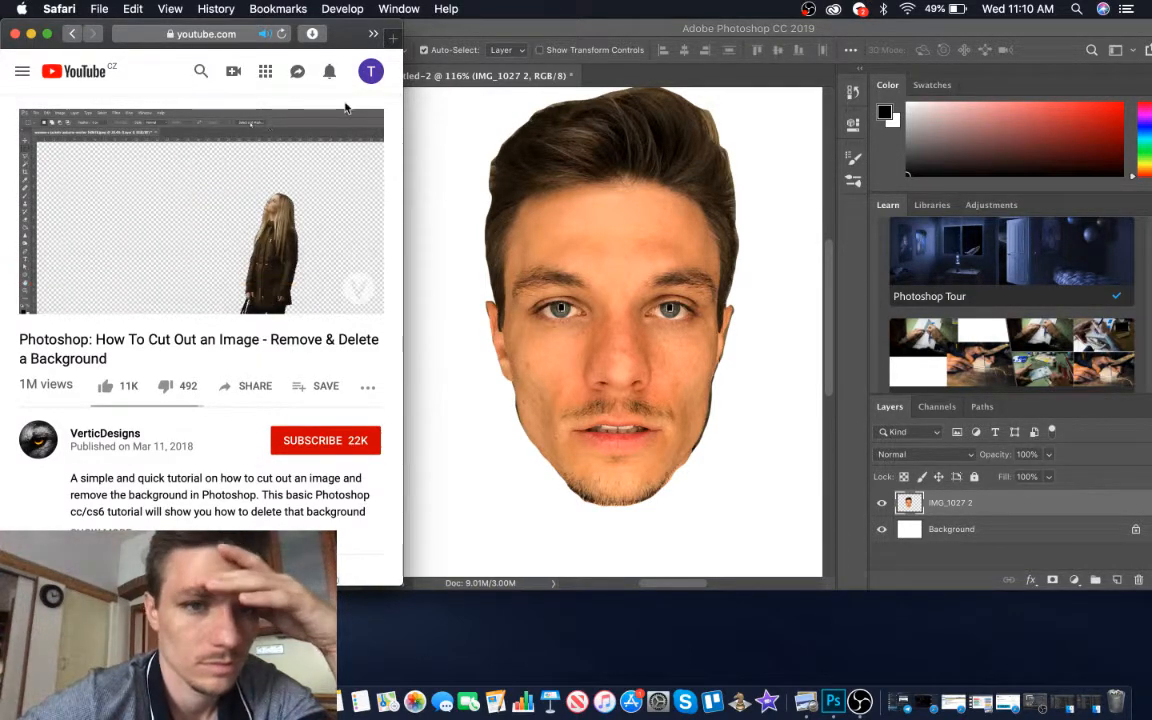
- Return to Photoshop, open Select and Mask for the IMG_1027 2 layer, and switch the edge preview on and off
left_click(447, 35)
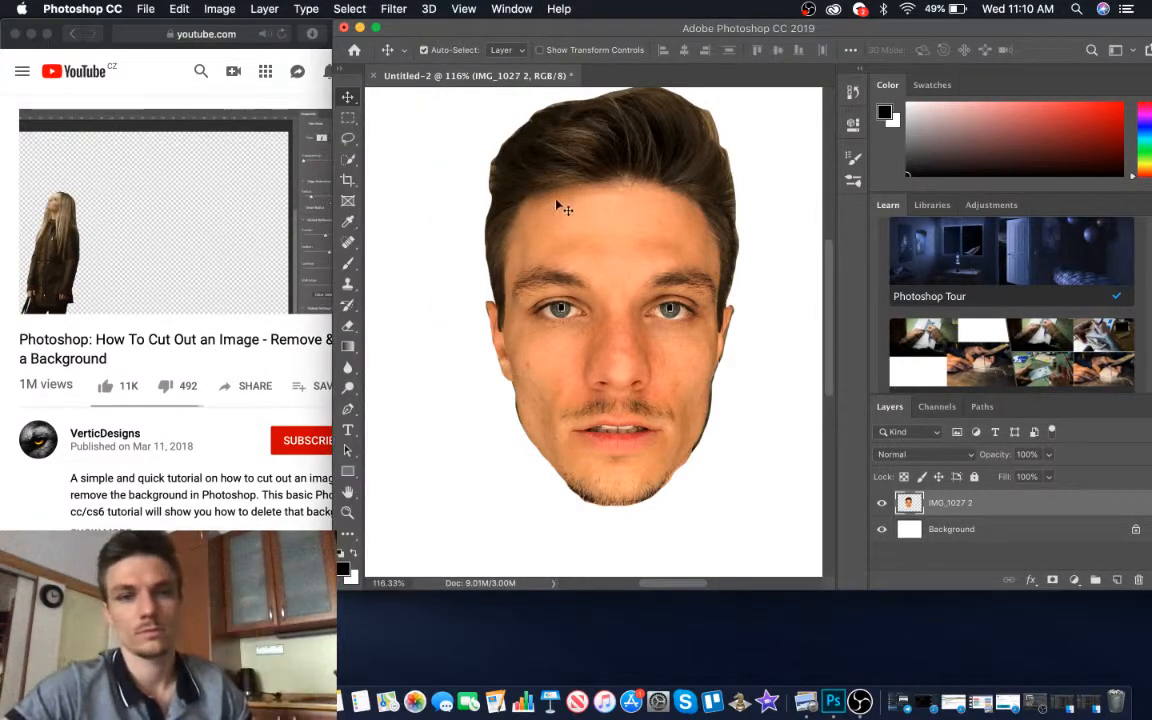
key("m")
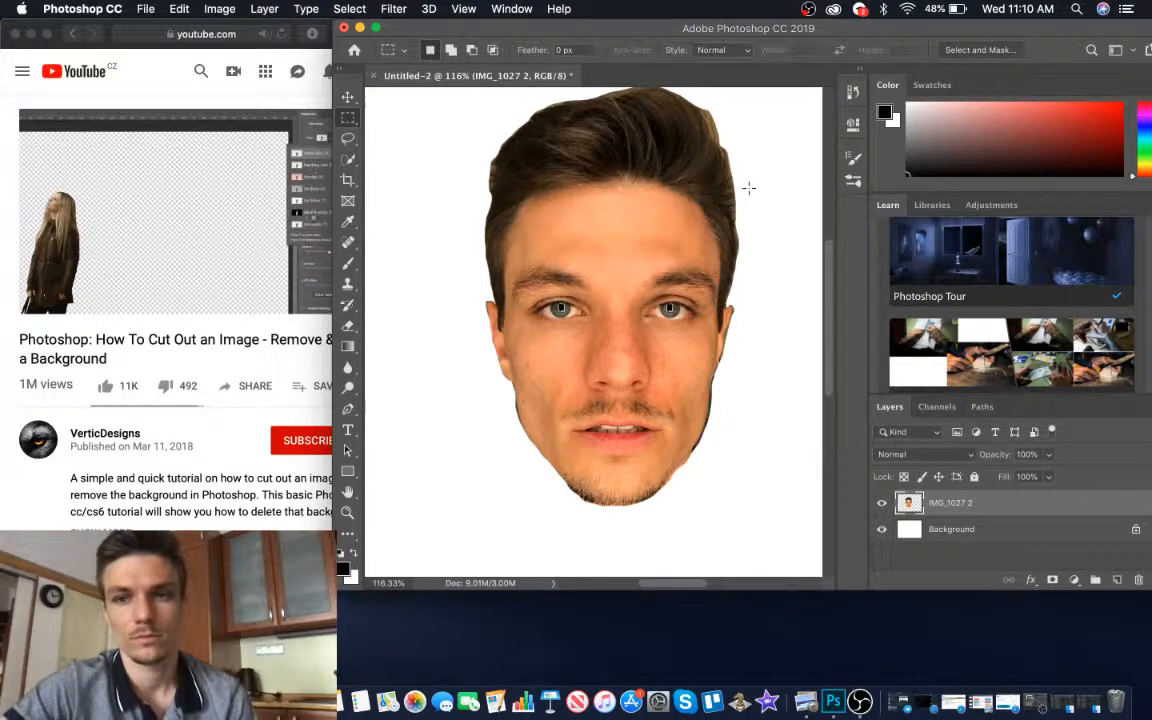
left_click(960, 50)
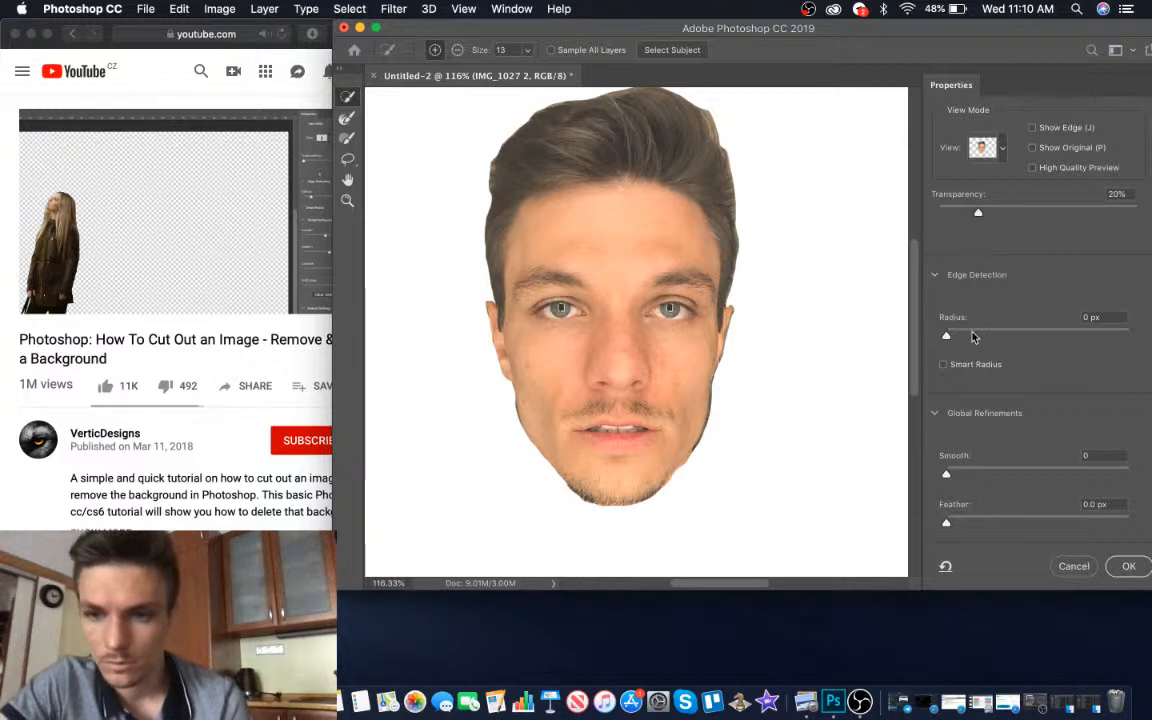
left_click(1032, 128)
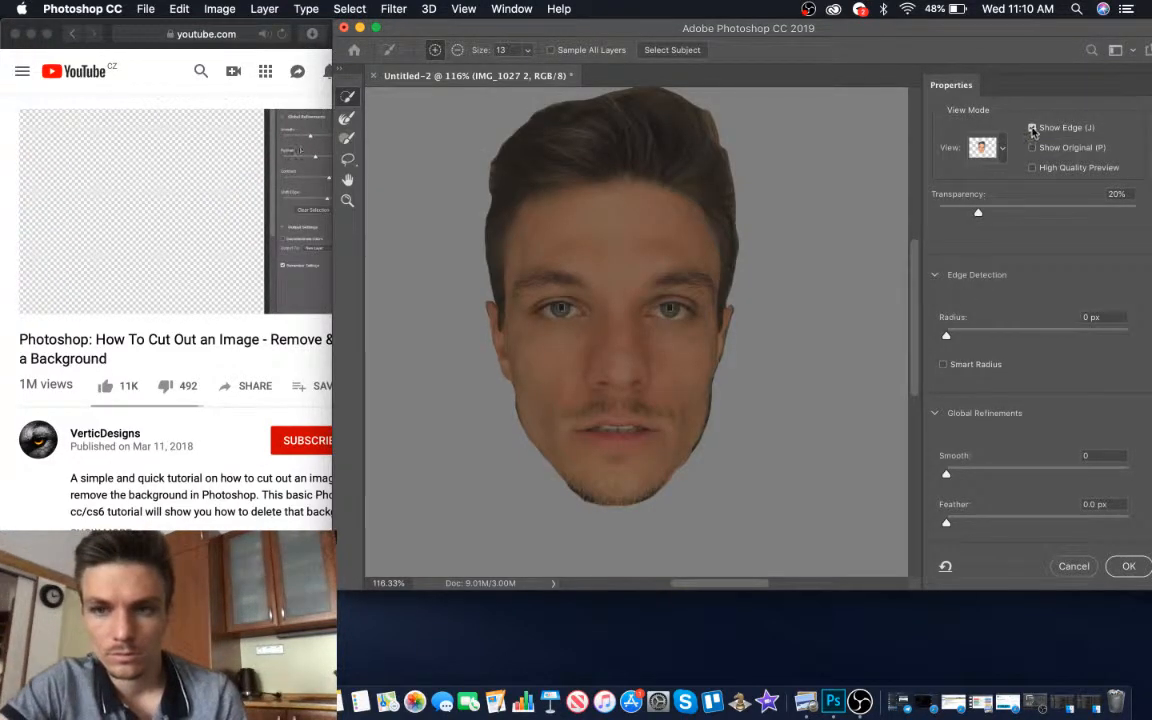
left_click(1033, 128)
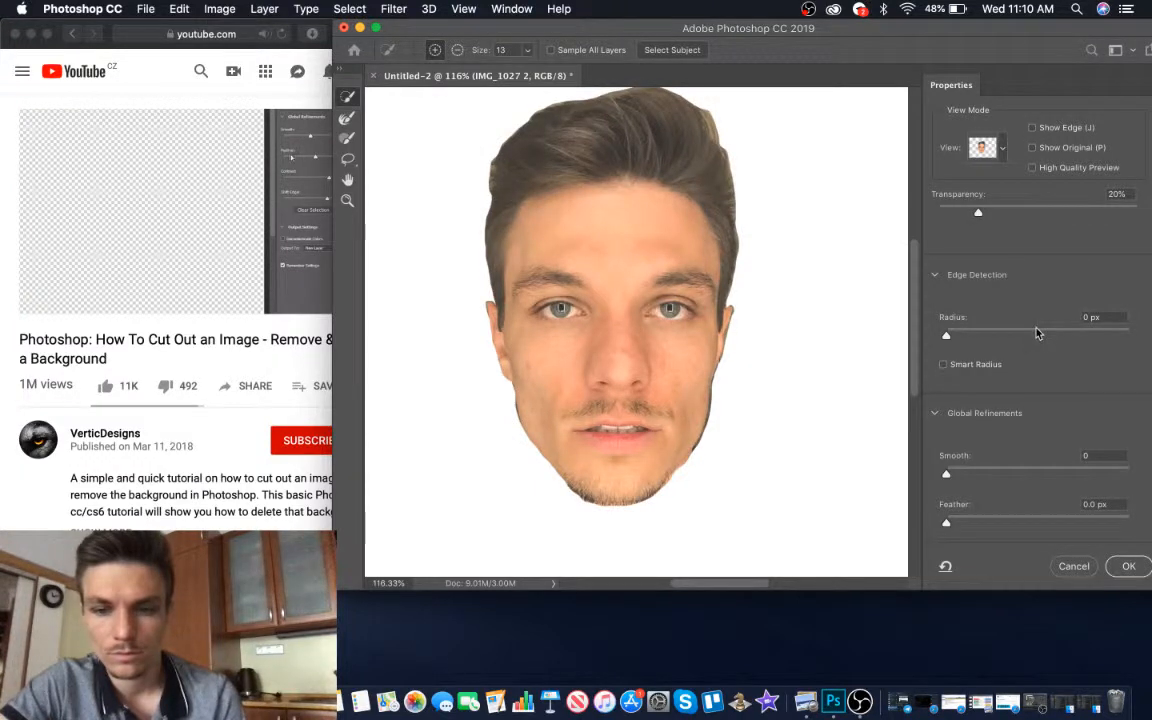
- Try the Smooth and Feather refinements, Contrast at 40% and Shift Edge at +14%, and reset all of them to zero
scroll(1036, 330, "down", 3)
scroll(1036, 333, "down", 1)
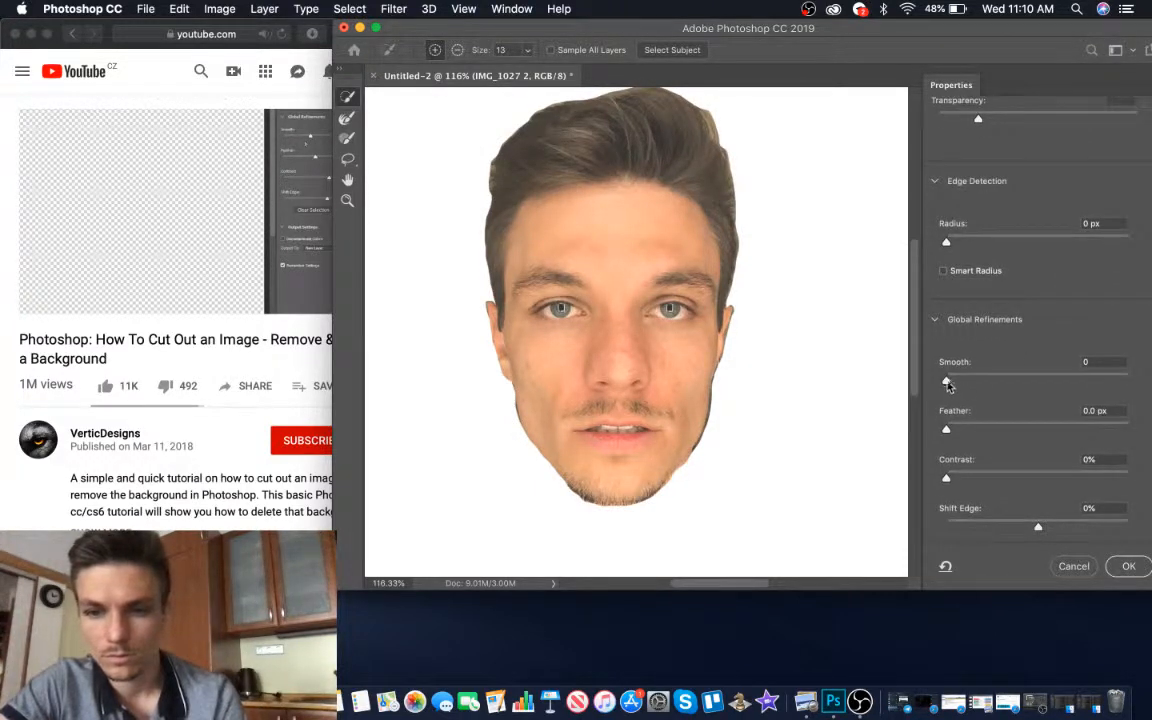
left_click_drag(949, 386, 1036, 386)
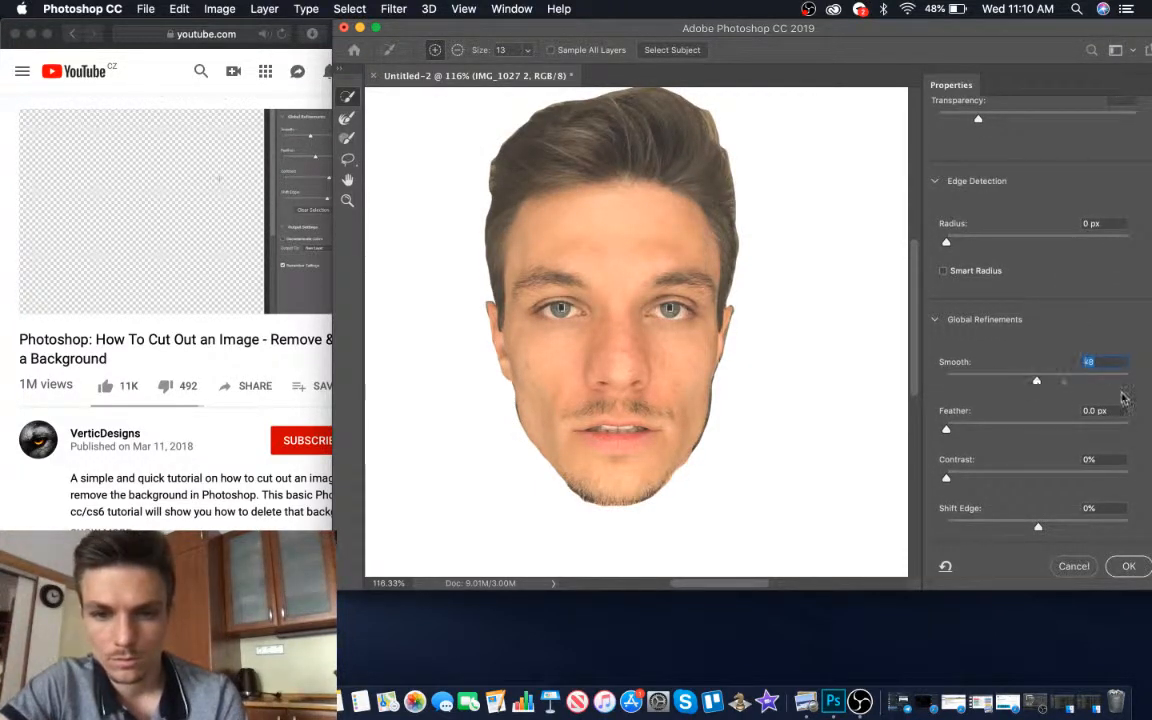
left_click_drag(1122, 398, 920, 376)
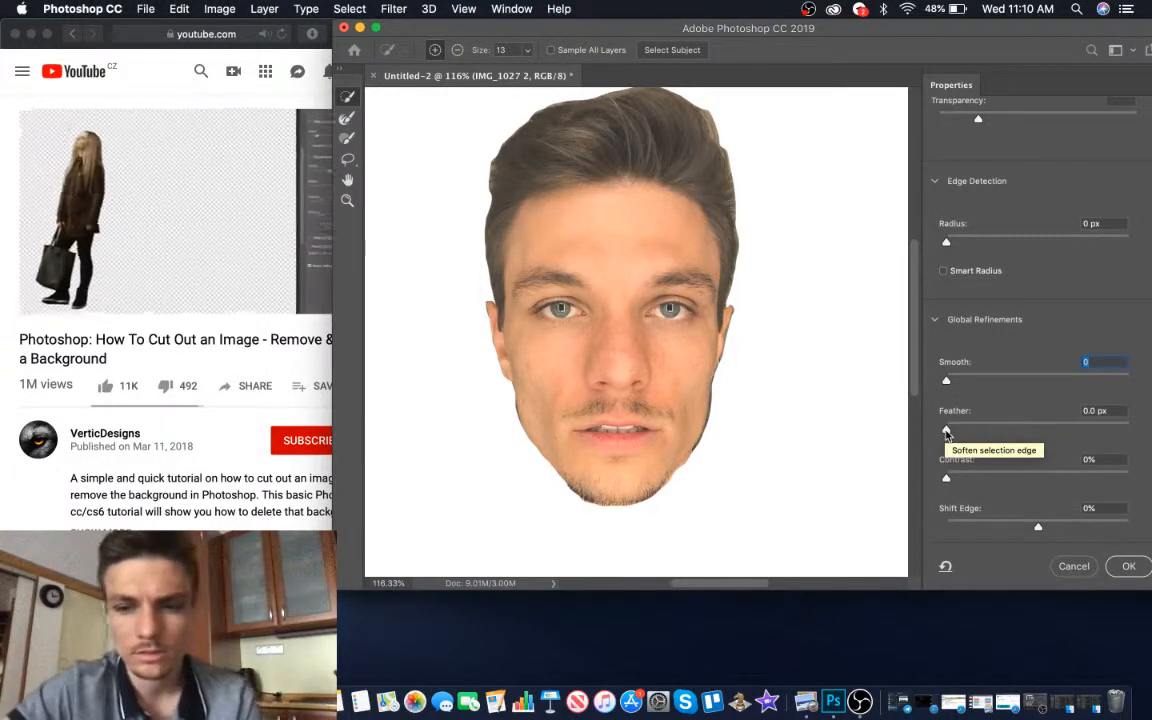
mouse_move(946, 433)
left_mouse_down()
mouse_move(1113, 430)
mouse_move(928, 437)
left_mouse_up()
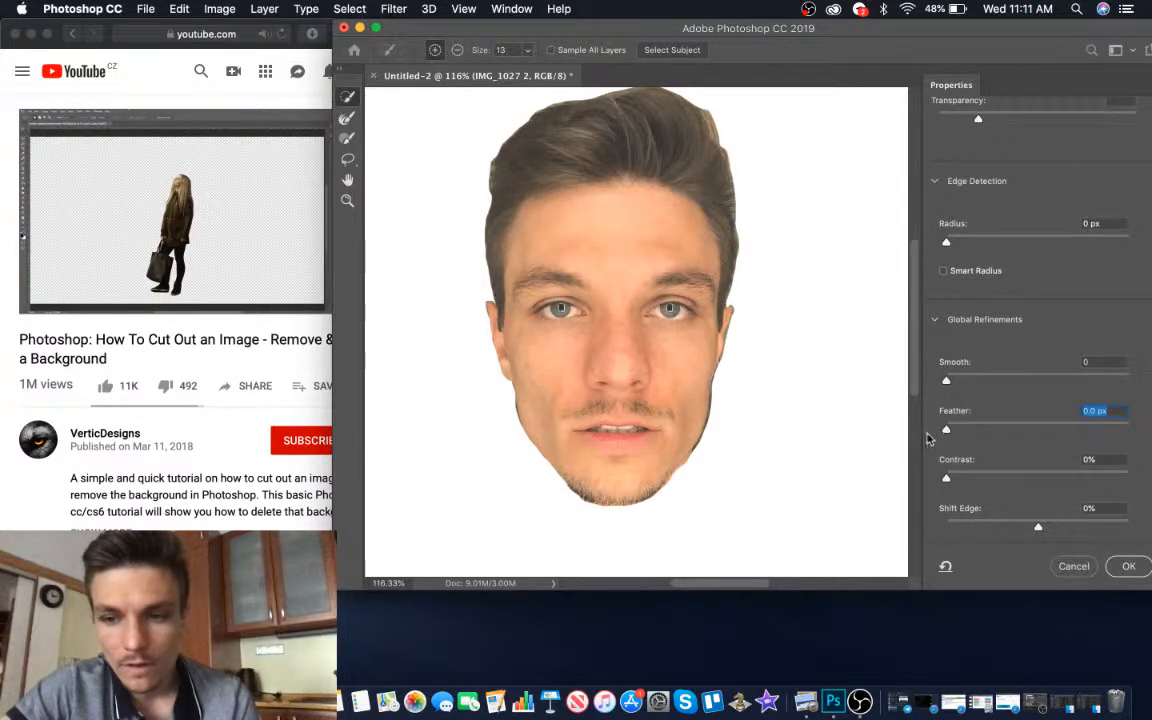
left_click_drag(946, 481, 1020, 481)
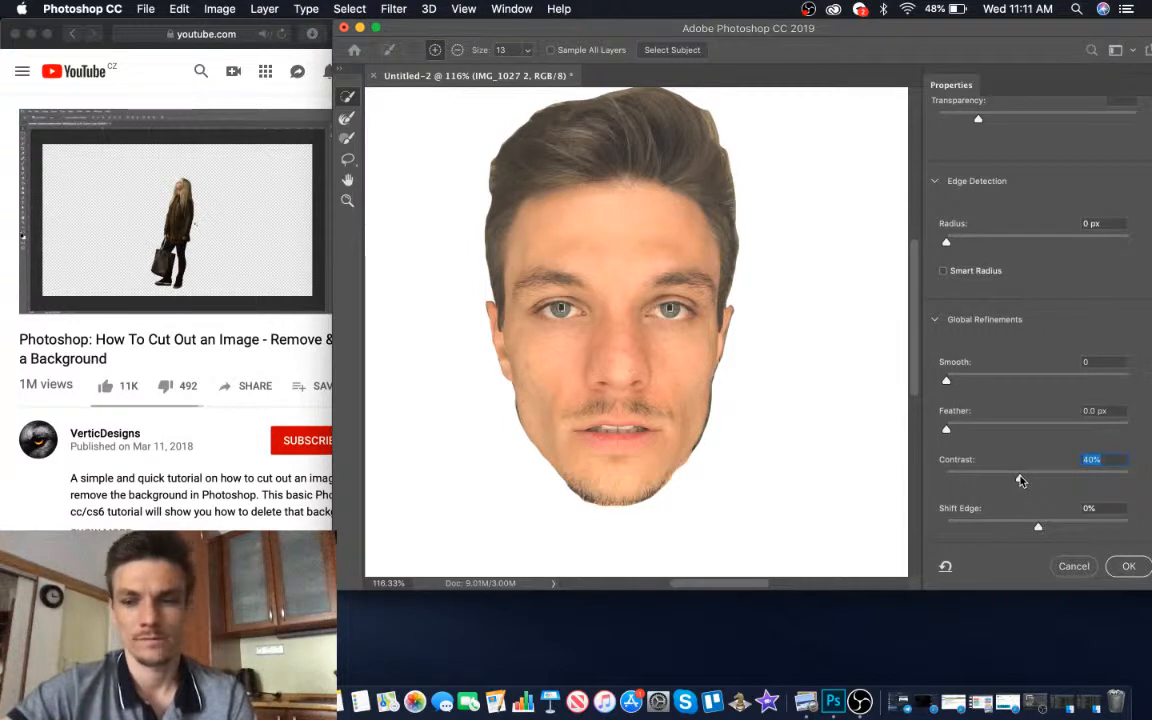
left_click_drag(1020, 481, 909, 483)
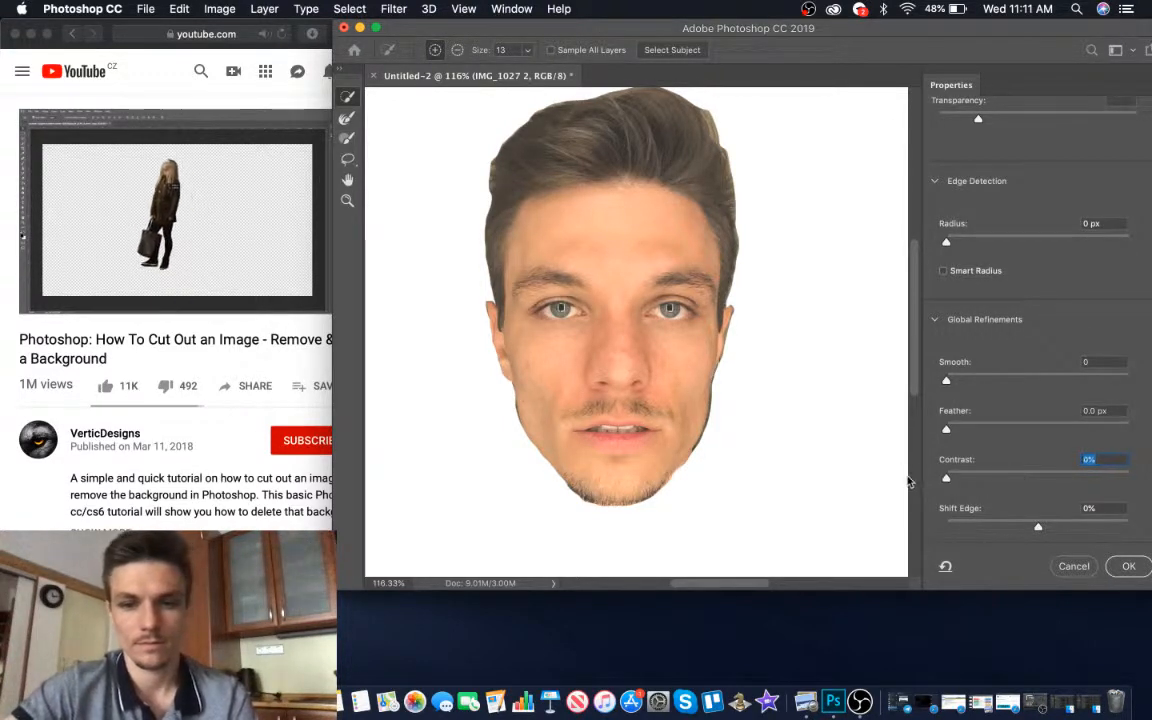
left_click_drag(1038, 524, 966, 527)
left_click(1050, 527)
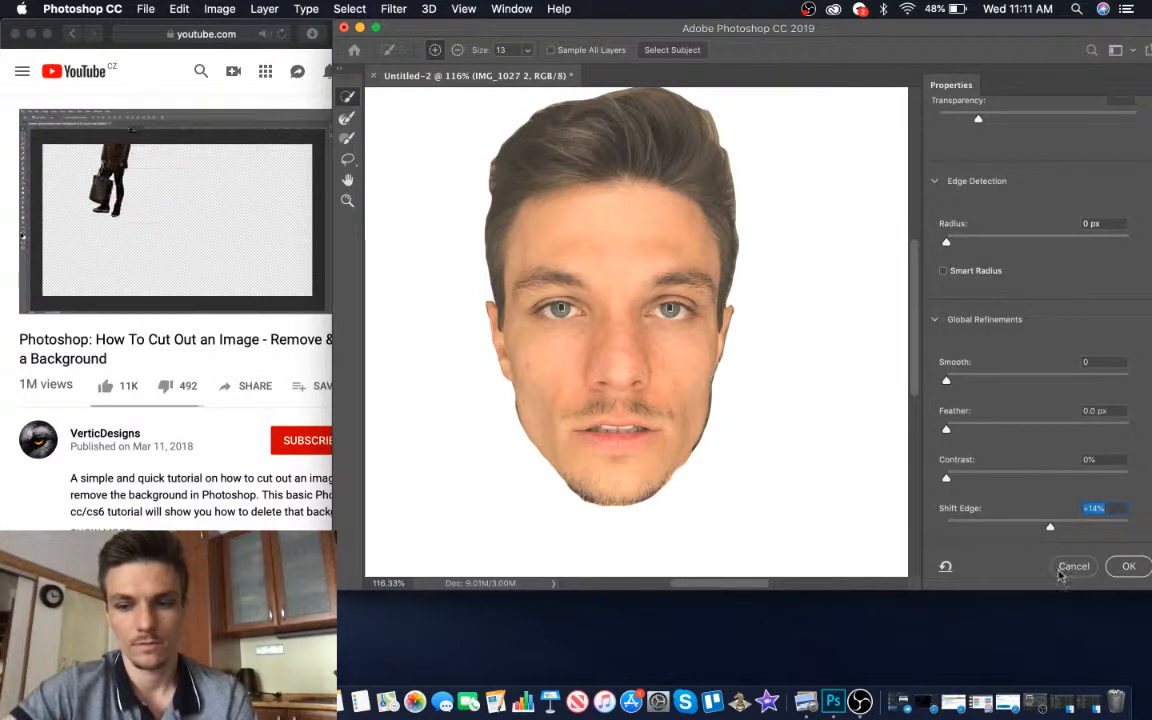
left_click(946, 568)
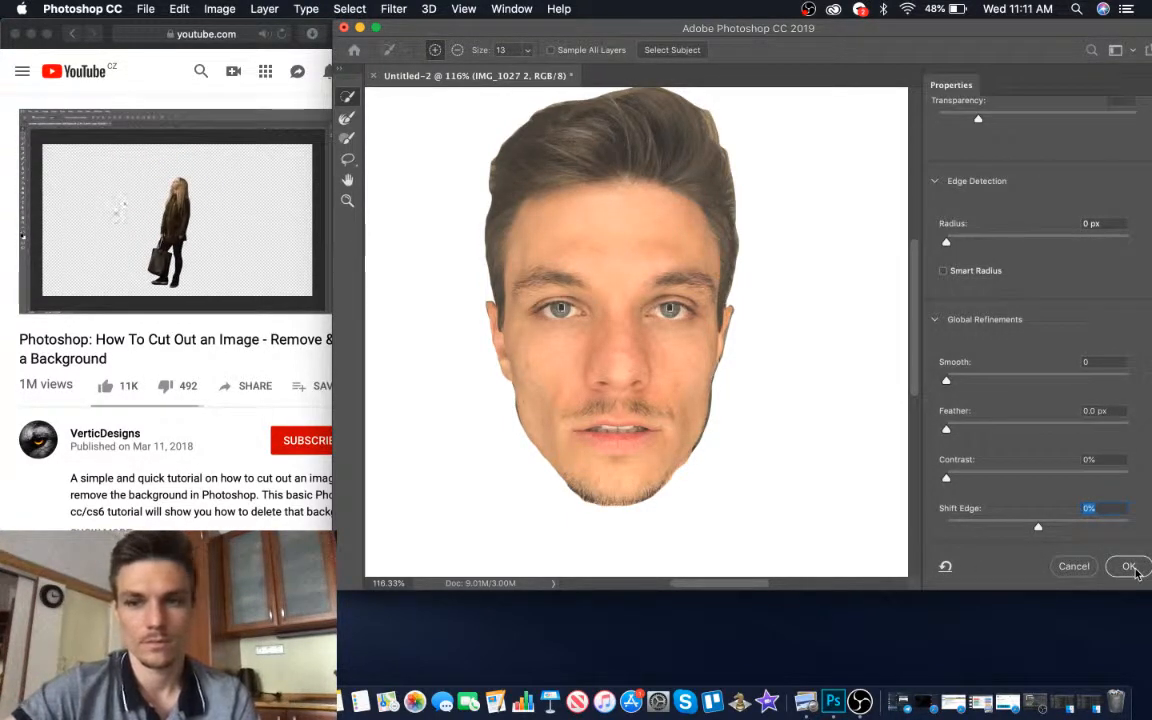
- Set the preview transparency to 29% and apply Select and Mask to the cutout head
scroll(1077, 405, "up", 1)
scroll(1040, 350, "up", 3)
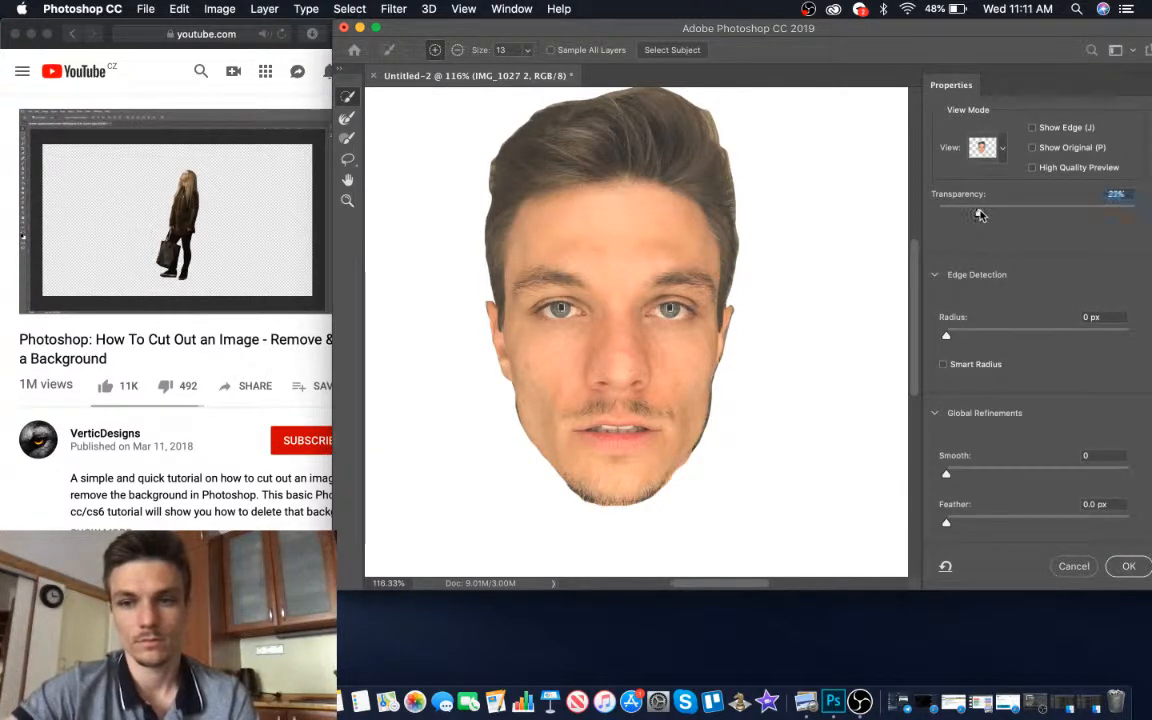
left_click(1072, 217)
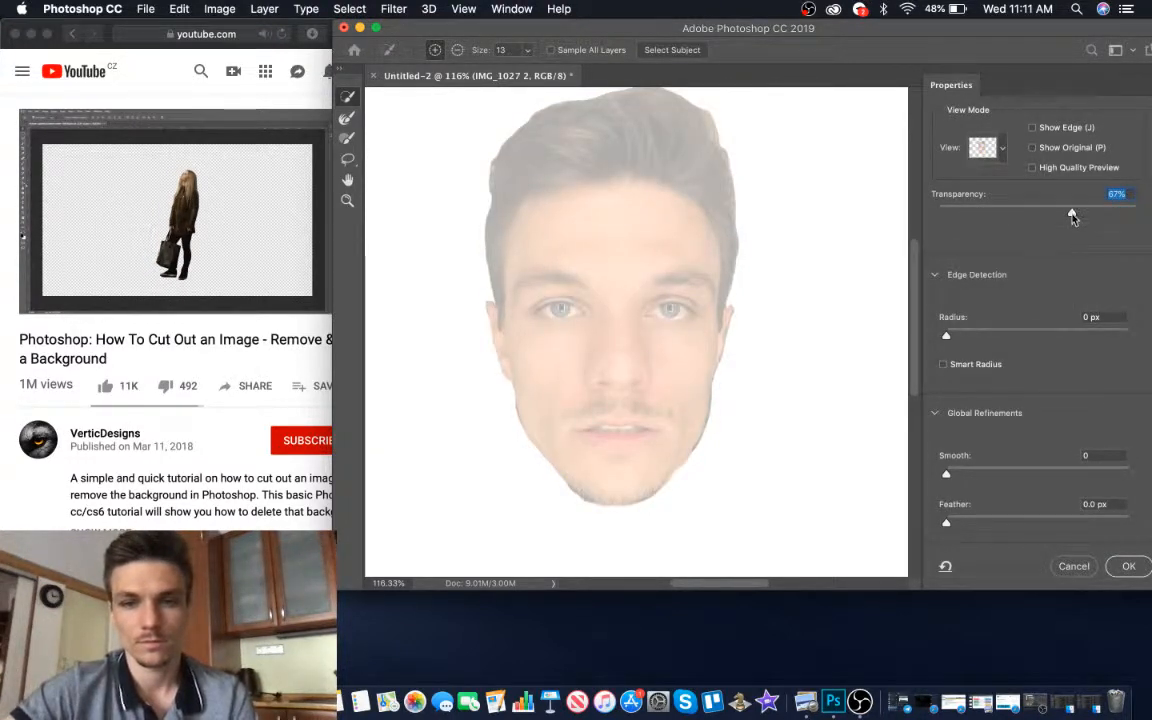
left_click_drag(1074, 217, 997, 219)
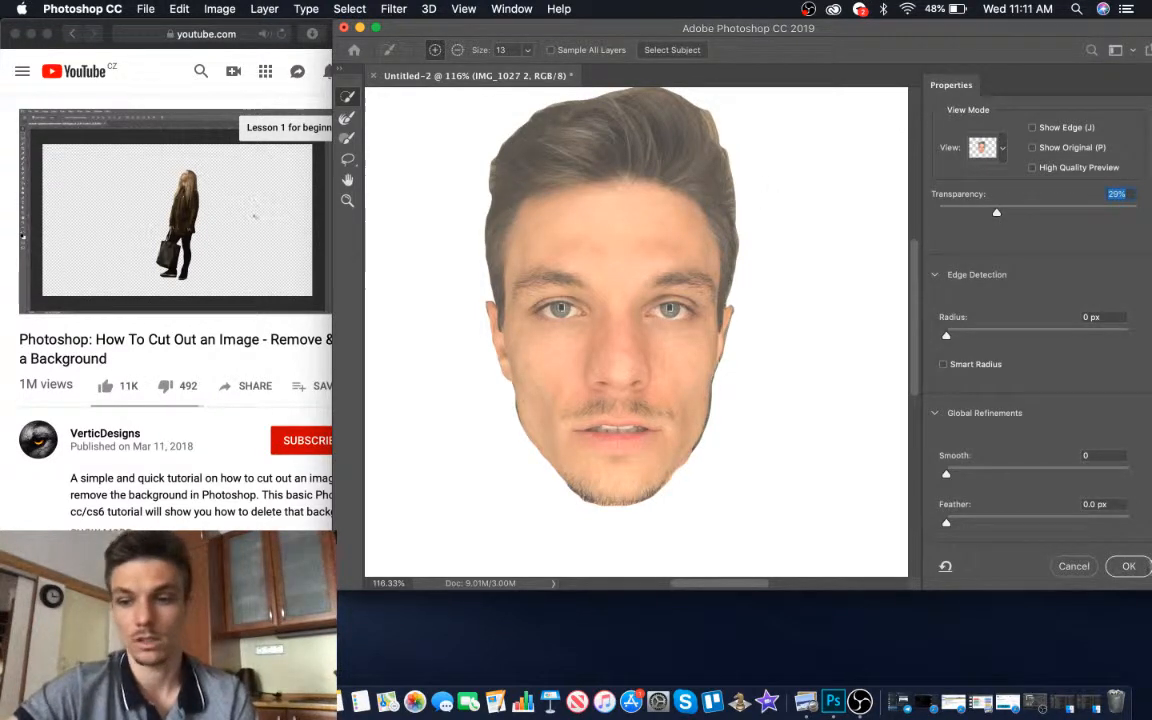
left_click(1130, 568)
- Switch to Safari, pause the YouTube video, and minimize the browser window
left_click(127, 247)
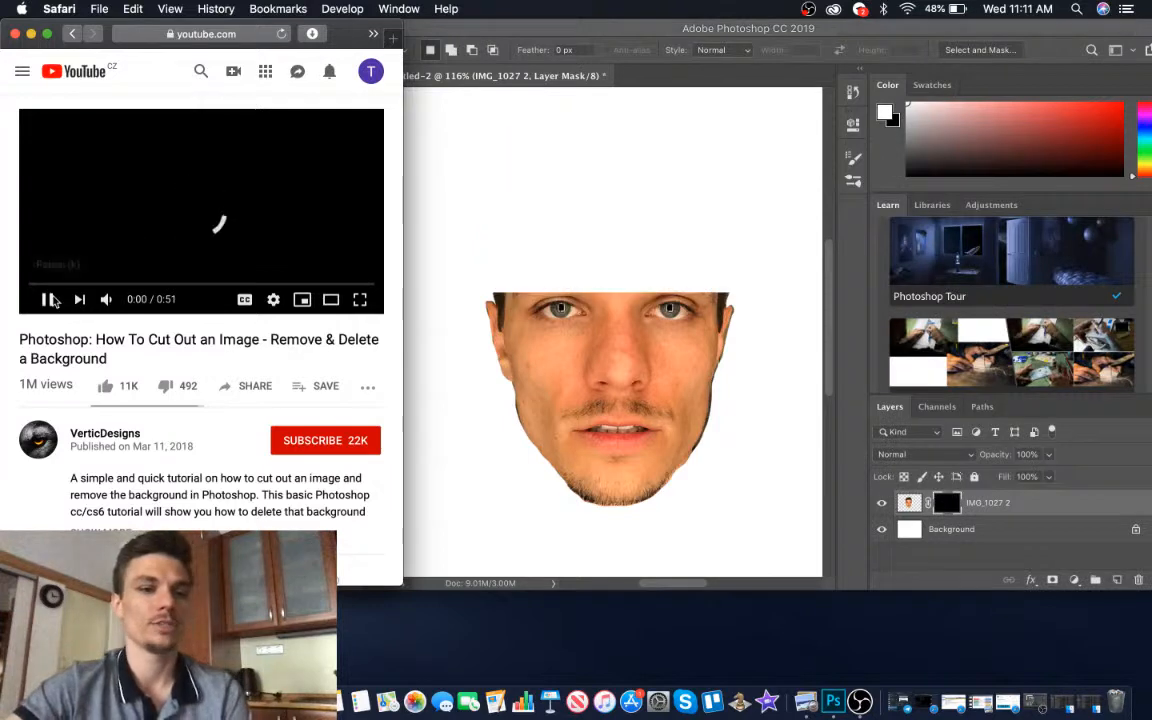
left_click(48, 300)
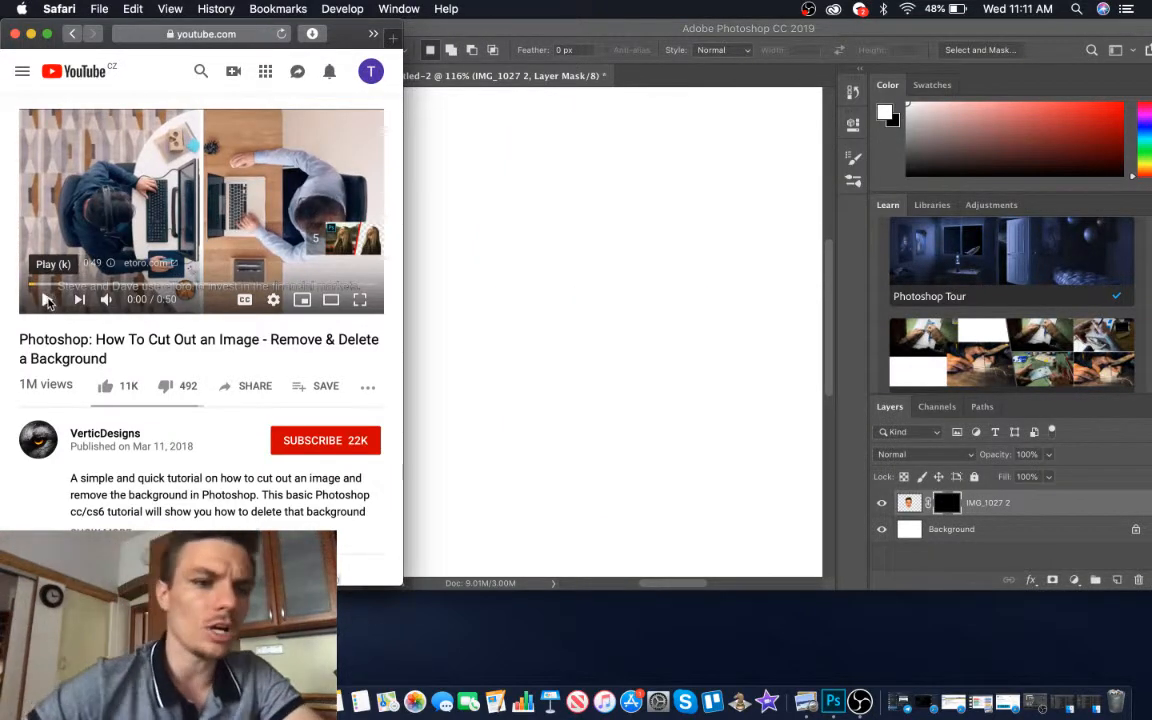
left_click(33, 34)
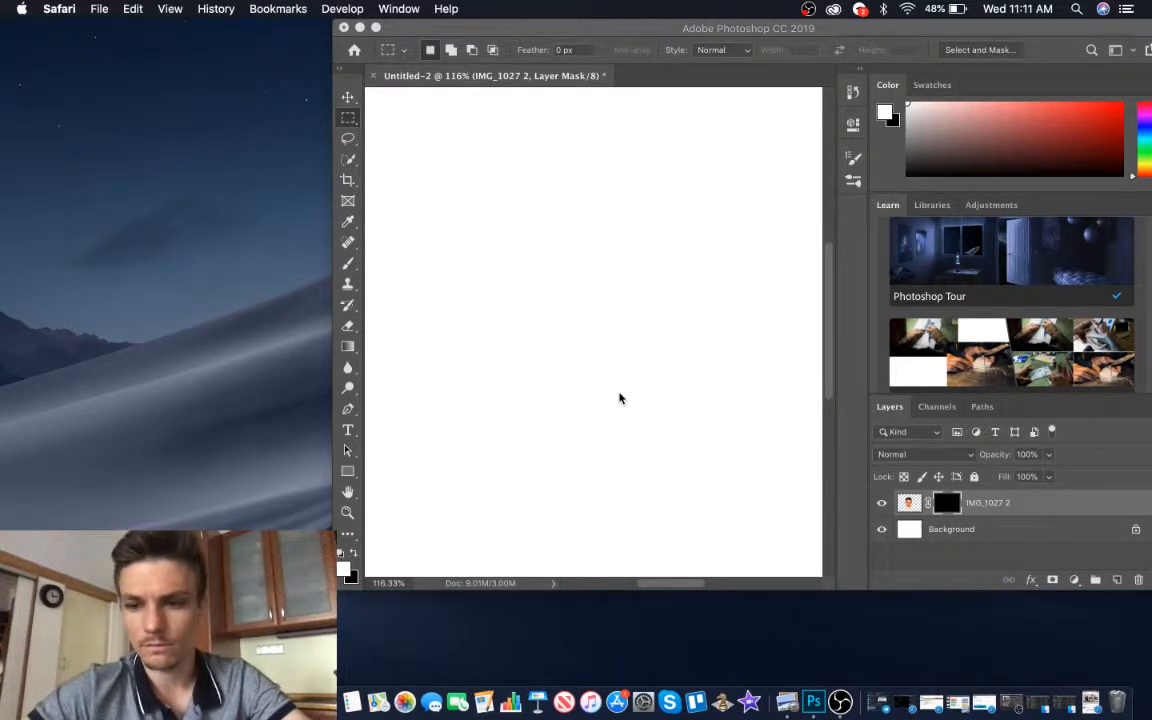
- Return to Photoshop and undo the Select and Mask result on the IMG_1027 2 layer
scroll(620, 398, "down", 2)
scroll(620, 398, "up", 10)
scroll(620, 398, "down", 8)
scroll(620, 398, "right", 3)
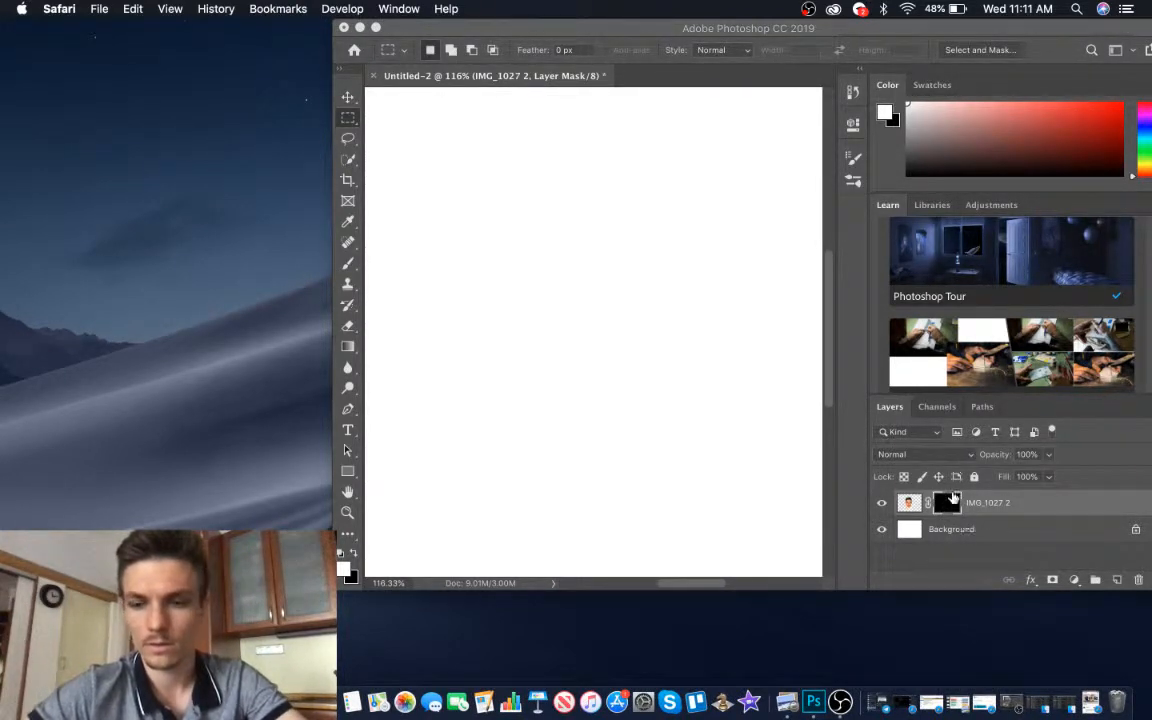
left_click(938, 33)
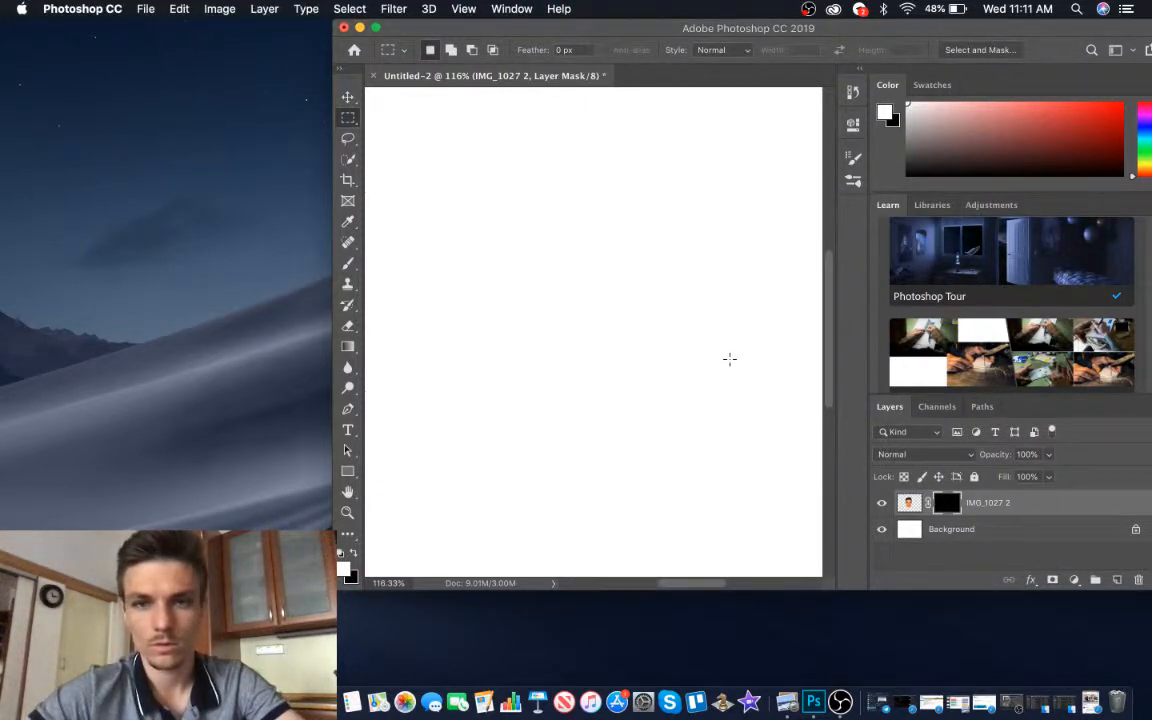
key("super+z")
key("super+z")
key("super+z")
key("super+z")
key("super+z")
key("super+z")
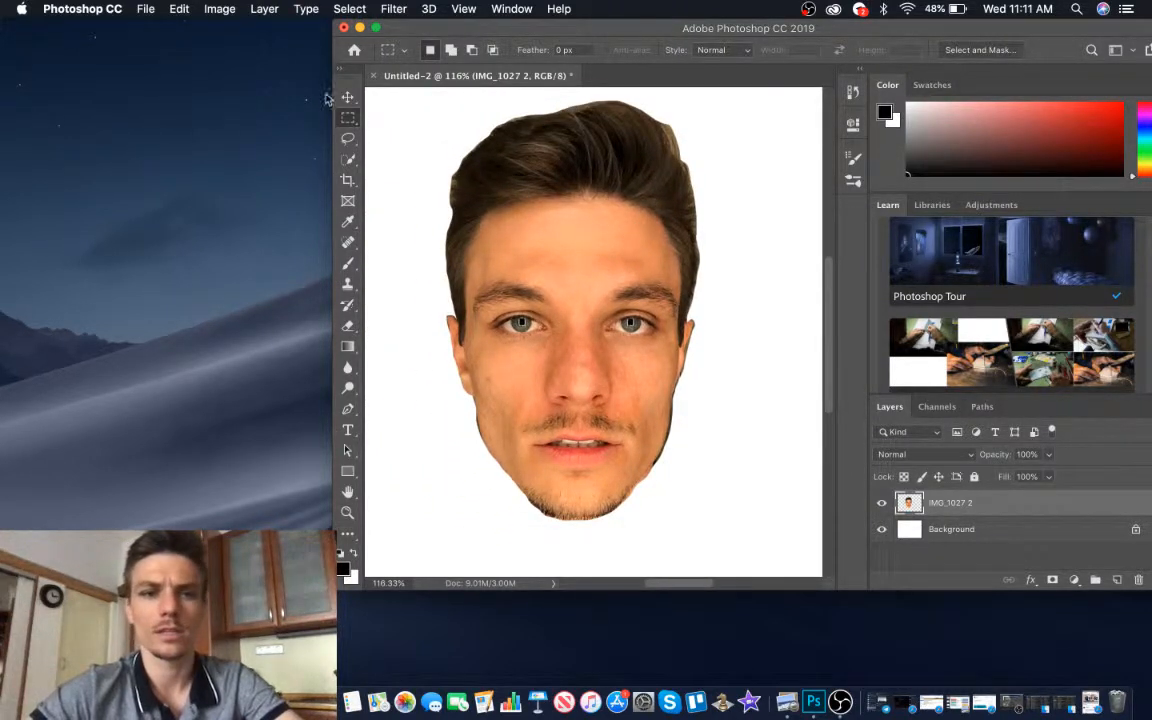
- Move the cutout head slightly on the white canvas with the Move tool
key("v")
mouse_move(522, 249)
left_mouse_down()
mouse_move(555, 256)
mouse_move(529, 266)
left_mouse_up()
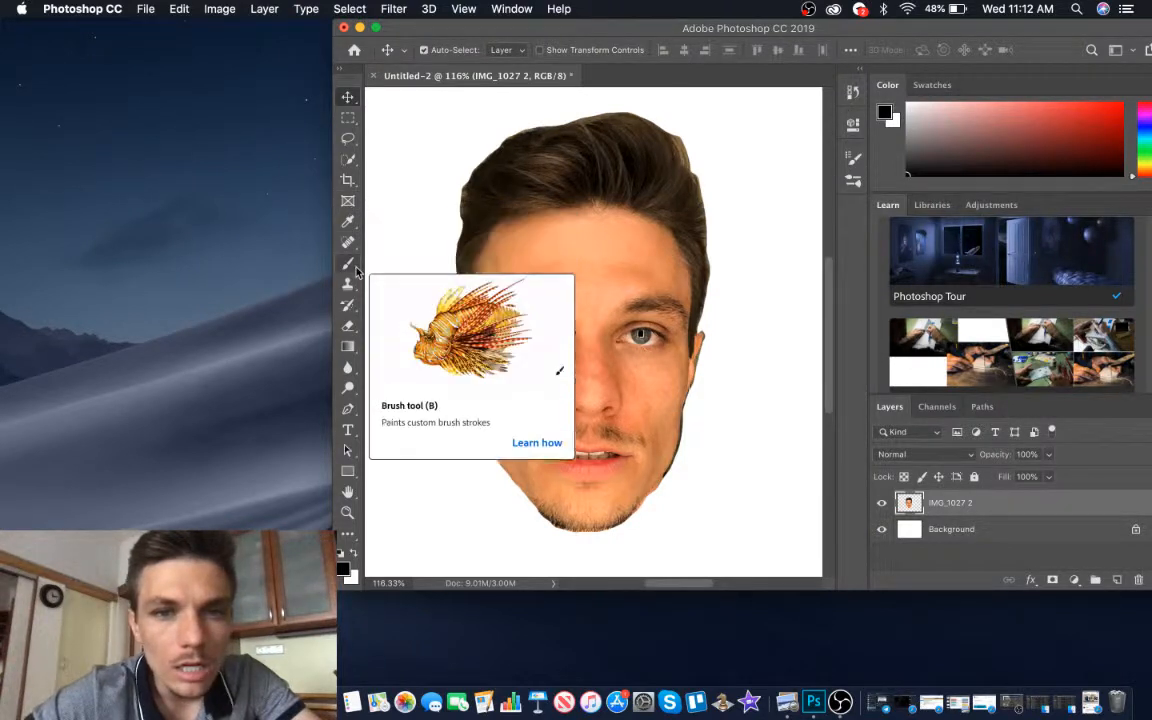
scroll(356, 268, "down", 5)
scroll(356, 268, "up", 5)
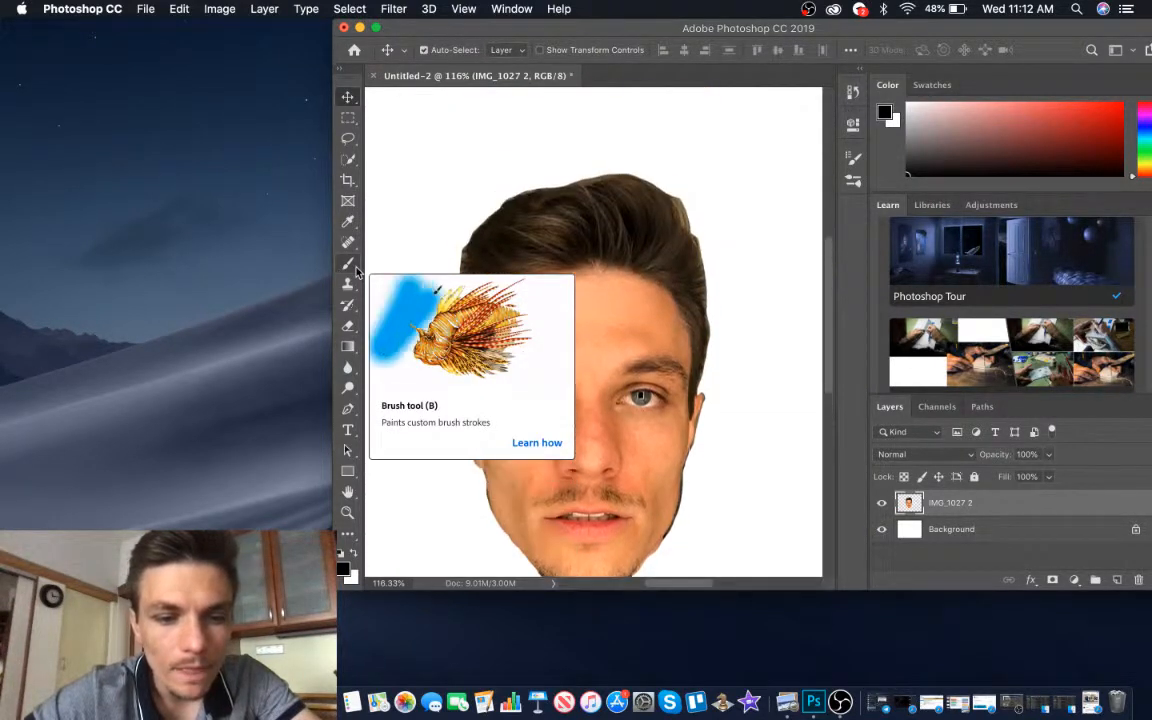
scroll(356, 271, "down", 1)
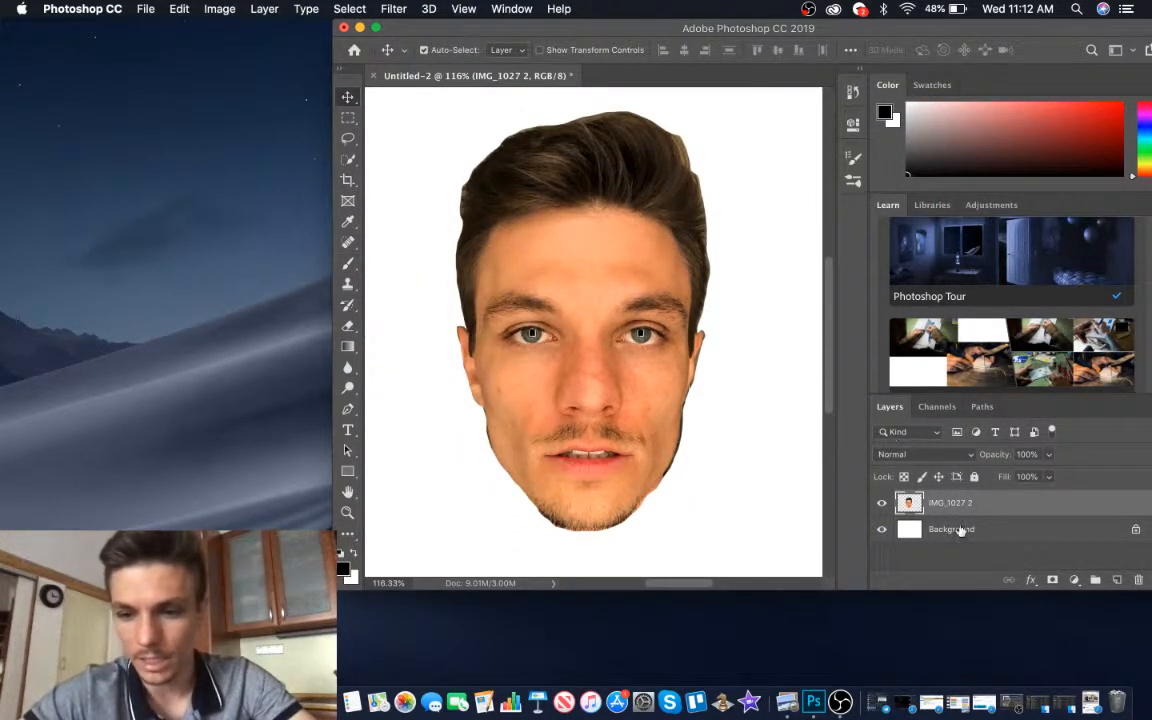
- Select the Background layer, cancel converting it to a regular layer, and hide and show it to check the cutout against transparency
left_click(959, 530)
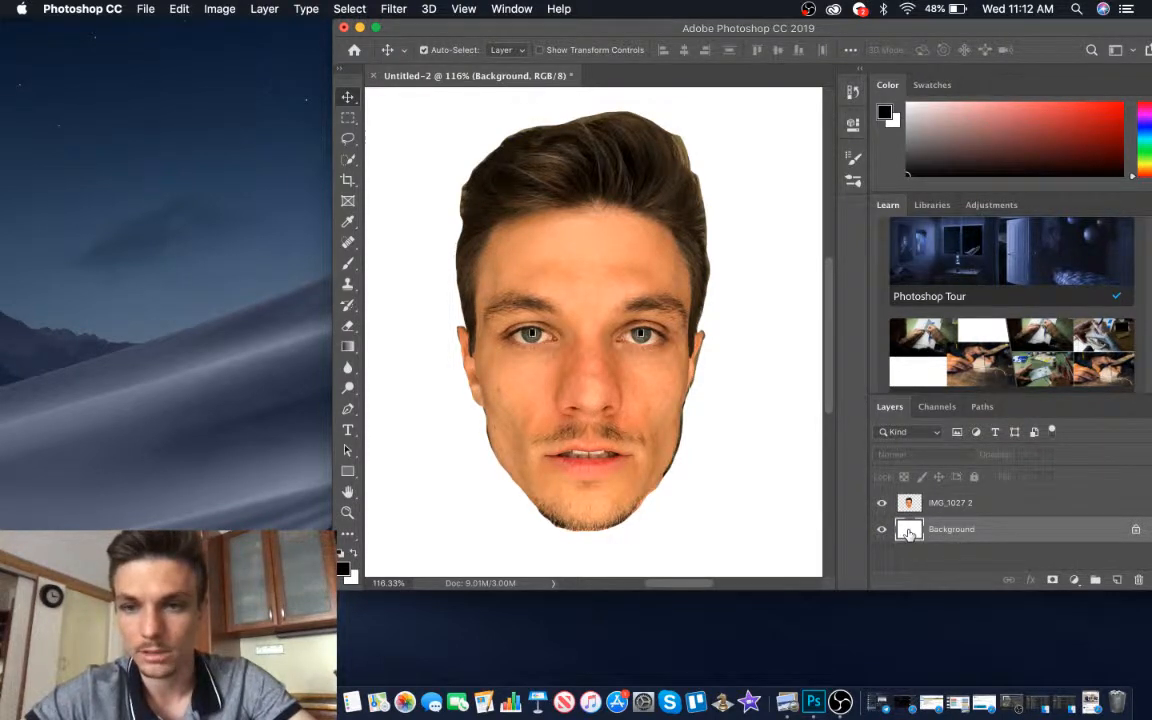
double_click(940, 533)
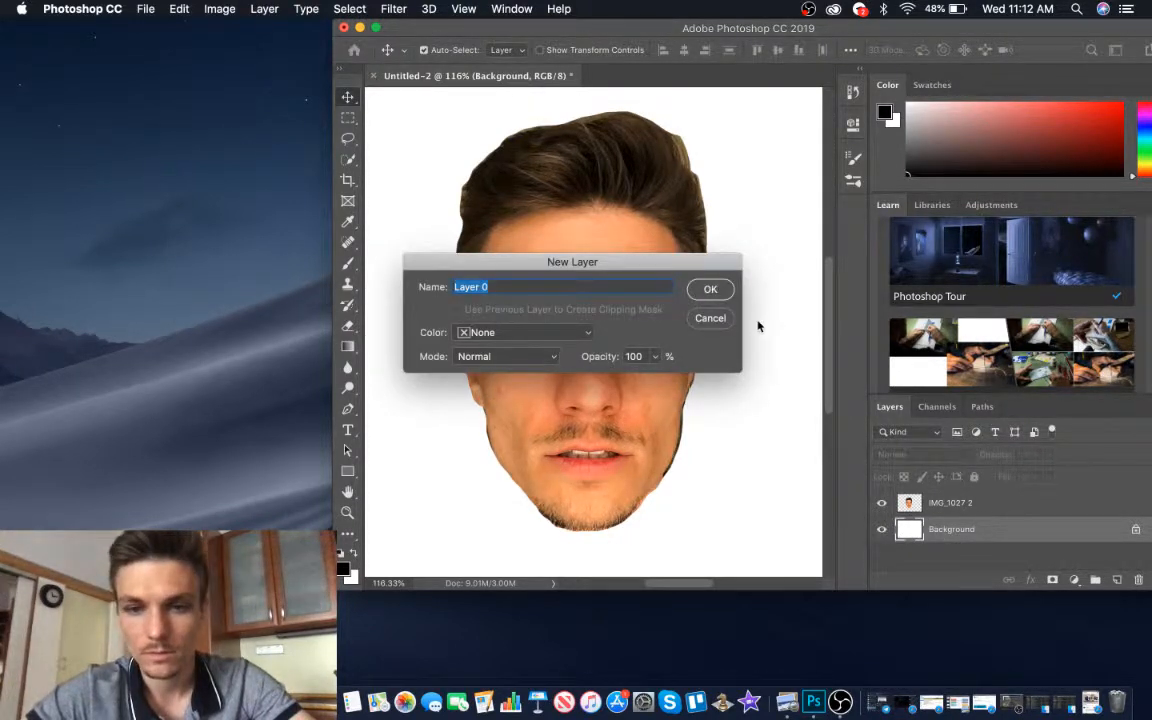
left_click(710, 319)
left_click(882, 531)
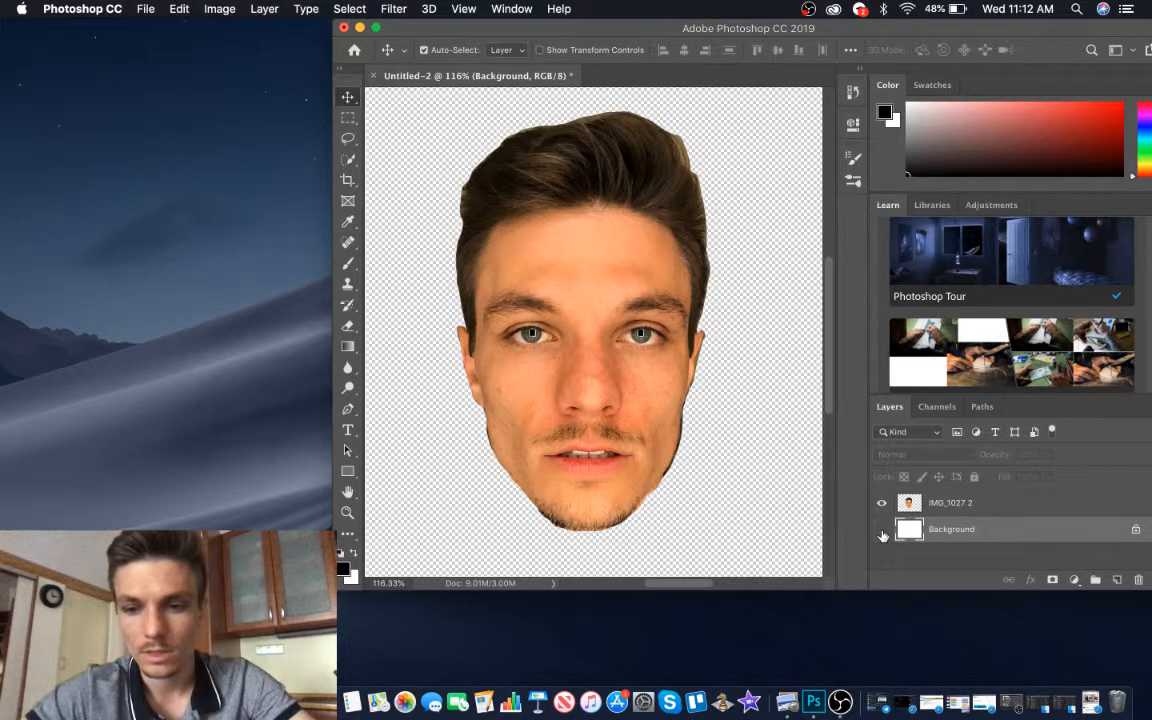
left_click(882, 531)
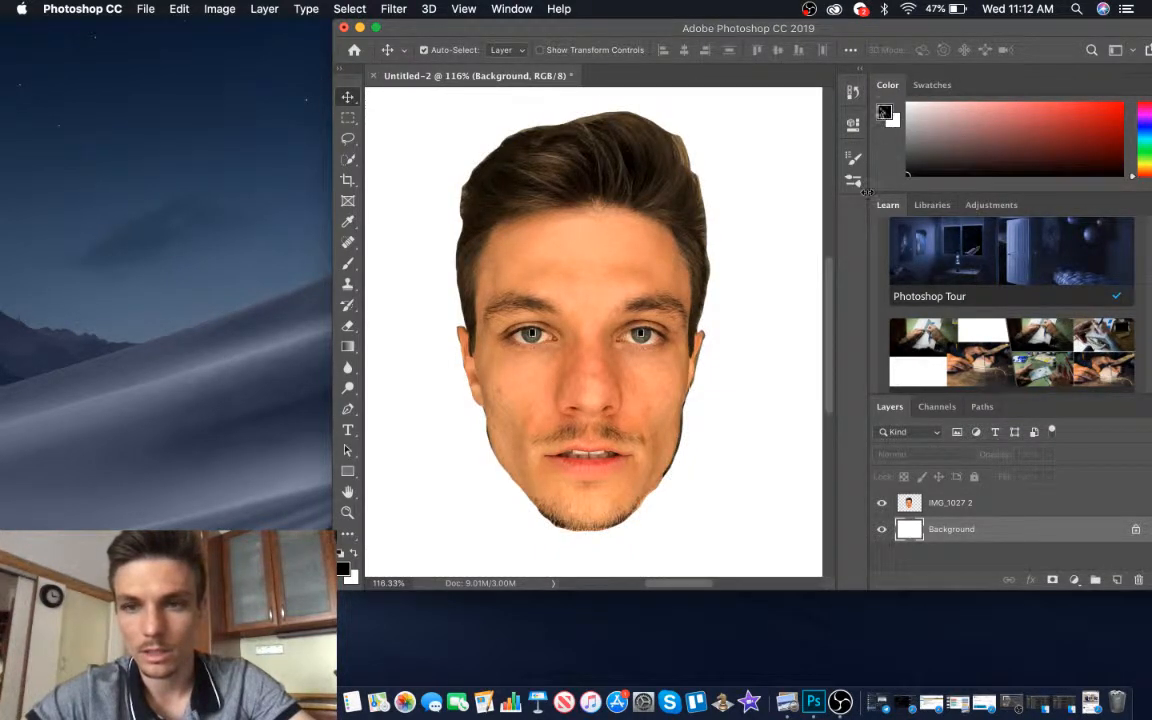
- Choose black (000000) as the foreground color in the Color Picker
left_click(885, 113)
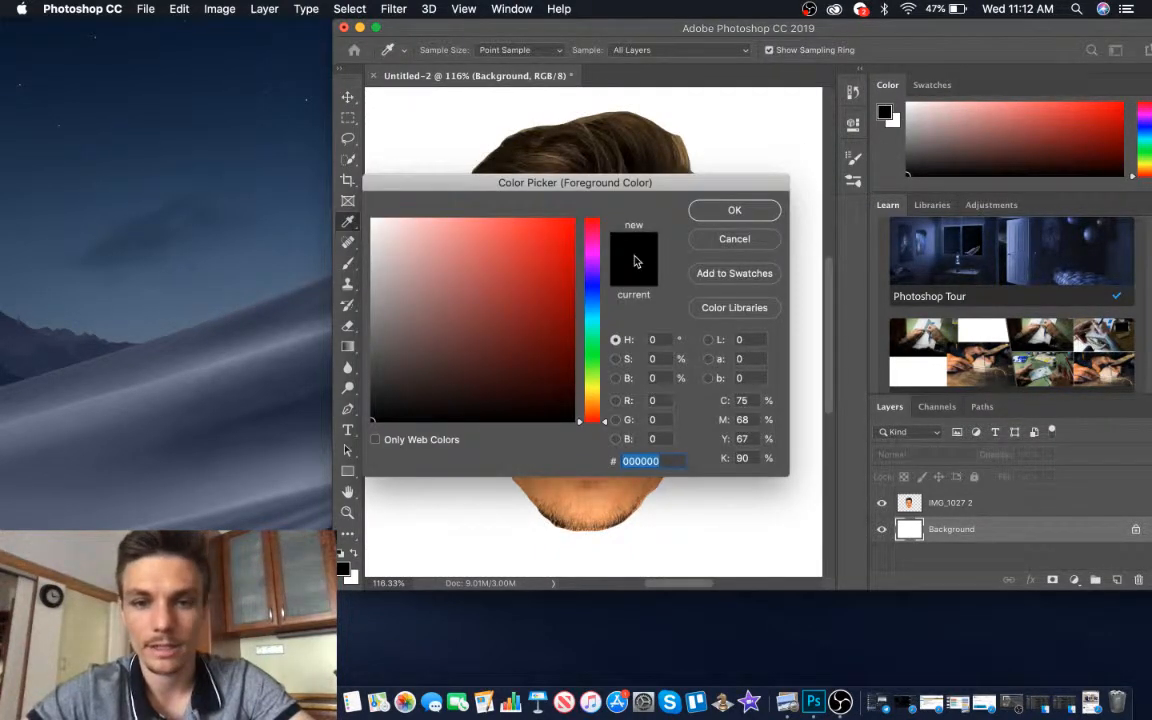
left_click(730, 211)
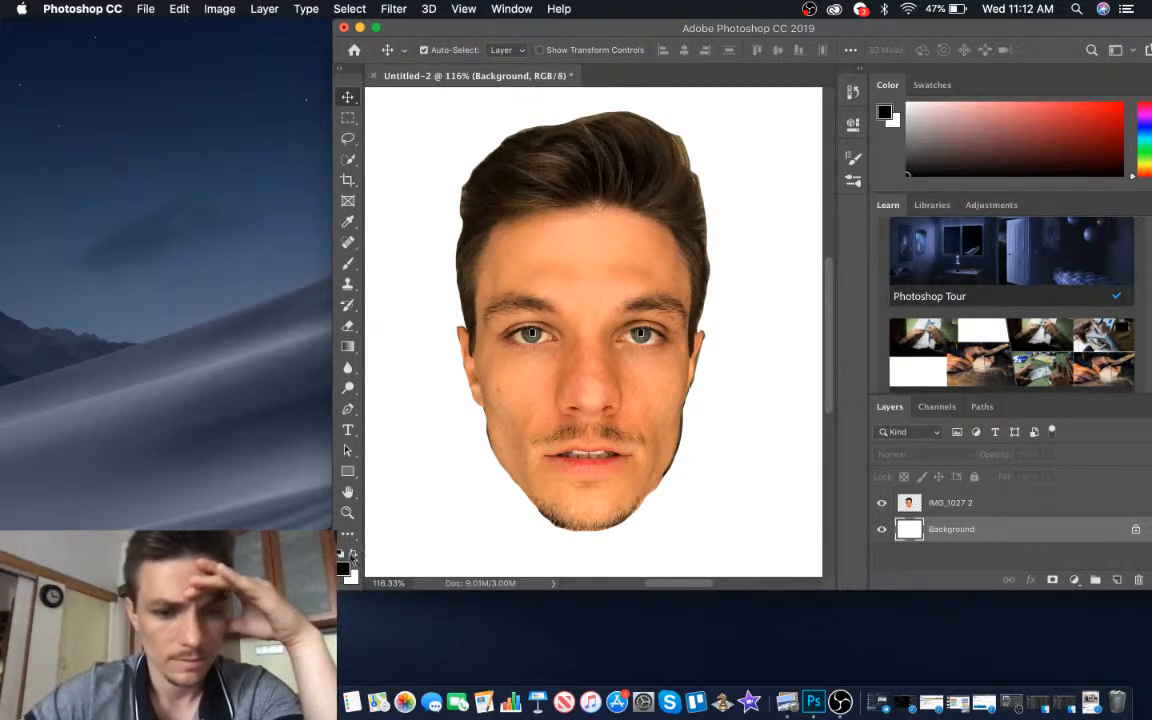
left_click(345, 566)
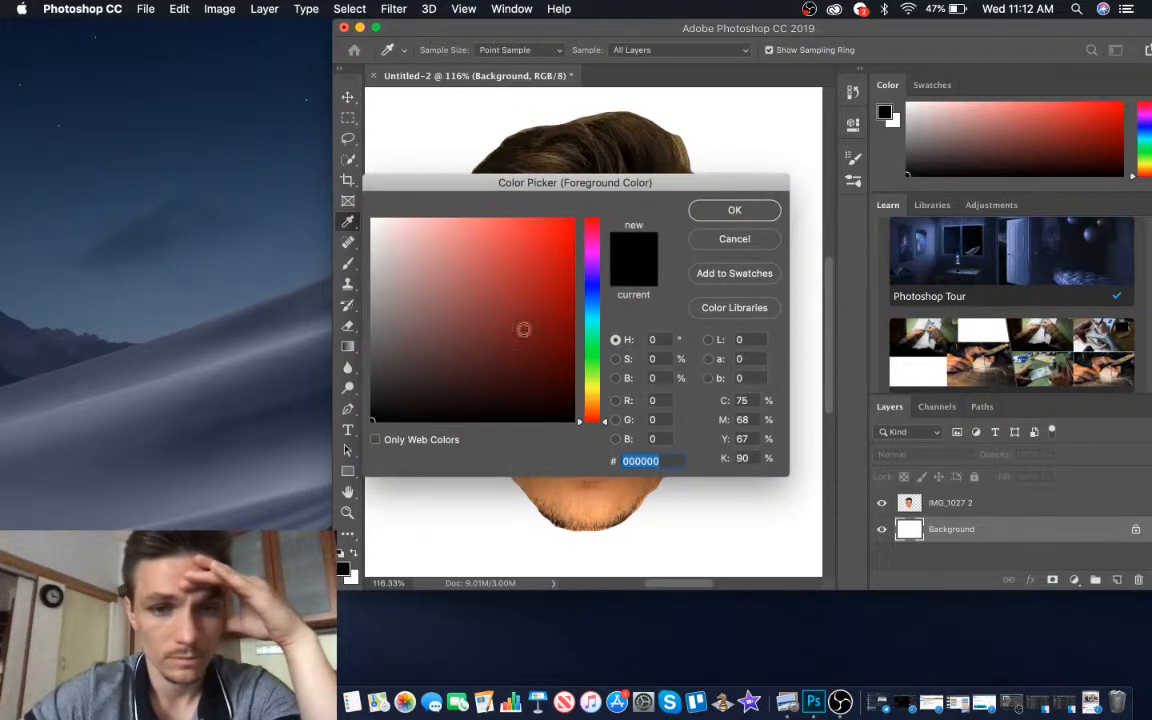
left_click(372, 420)
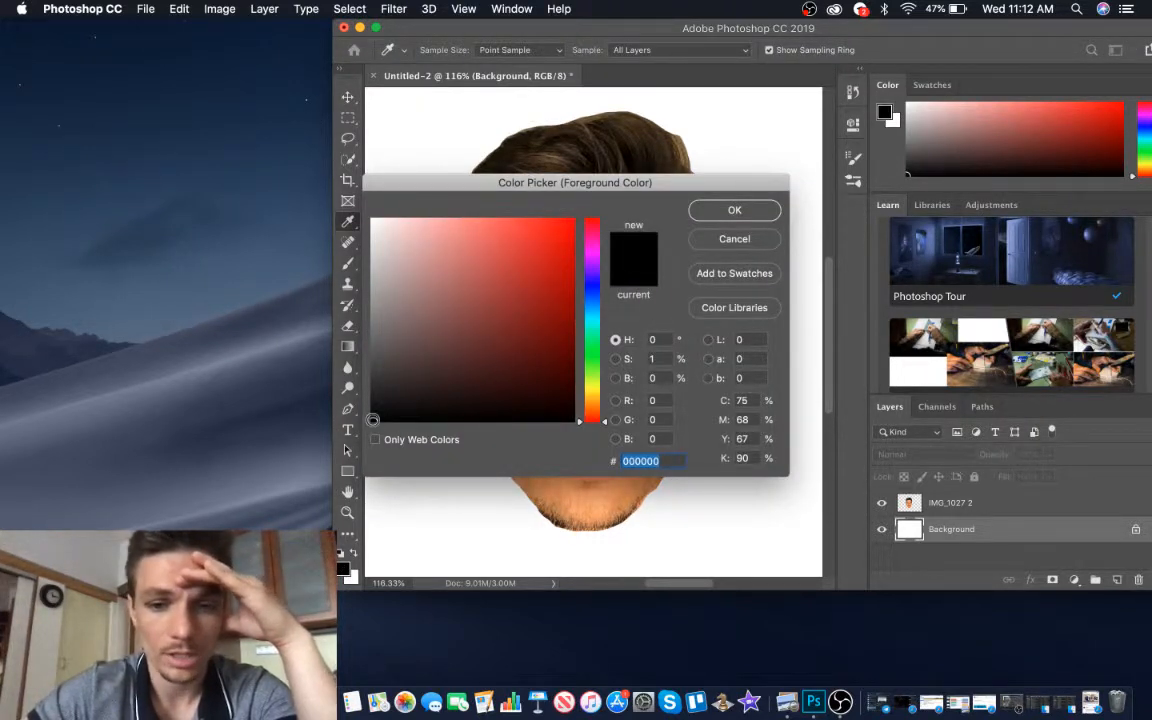
left_click(735, 212)
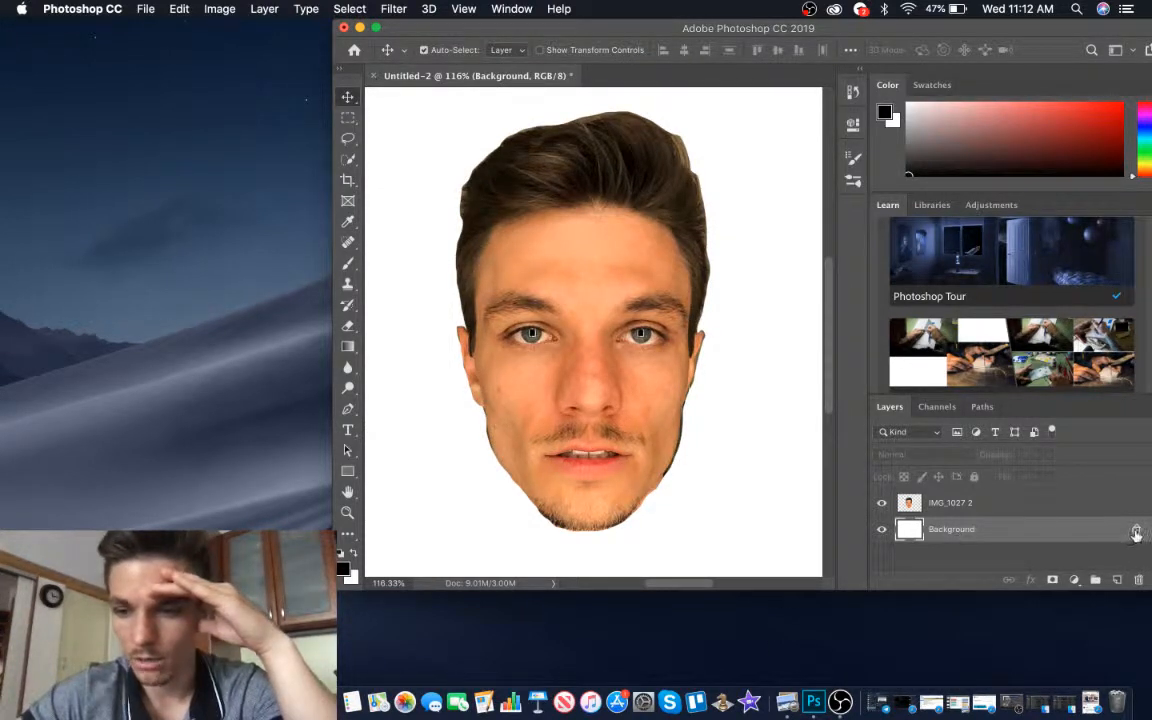
- Unlock the white Background layer to make it a regular layer, keeping its blend mode at Normal
left_click(1136, 533)
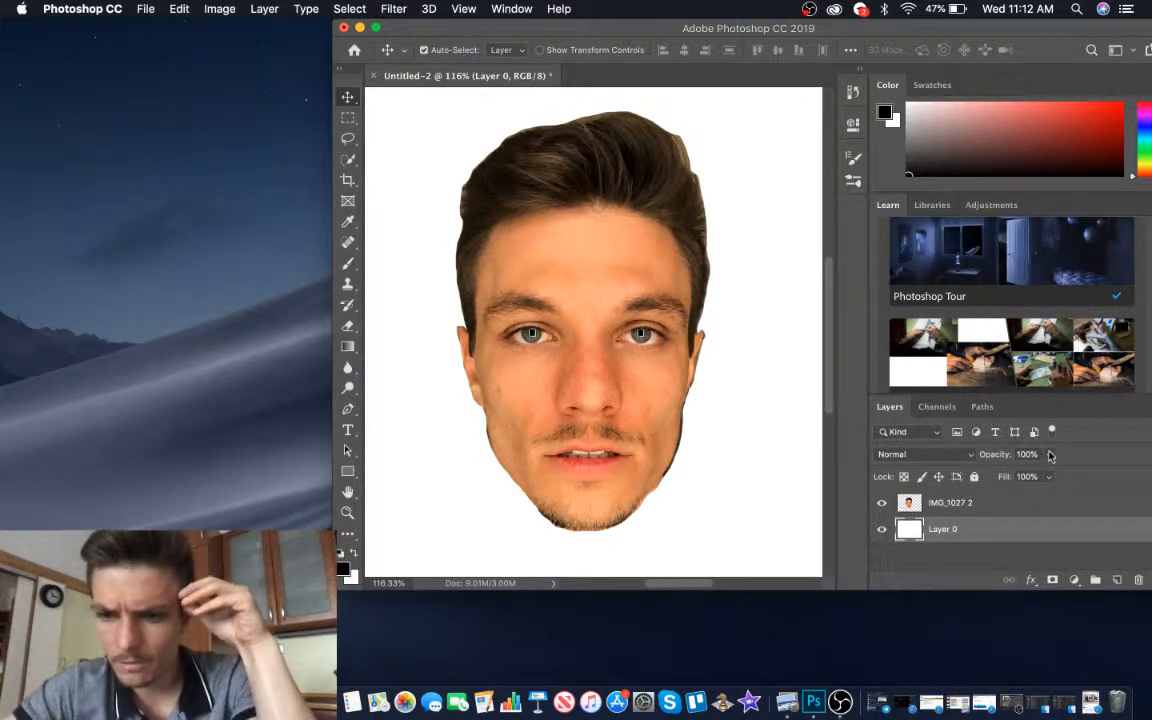
left_click(935, 459)
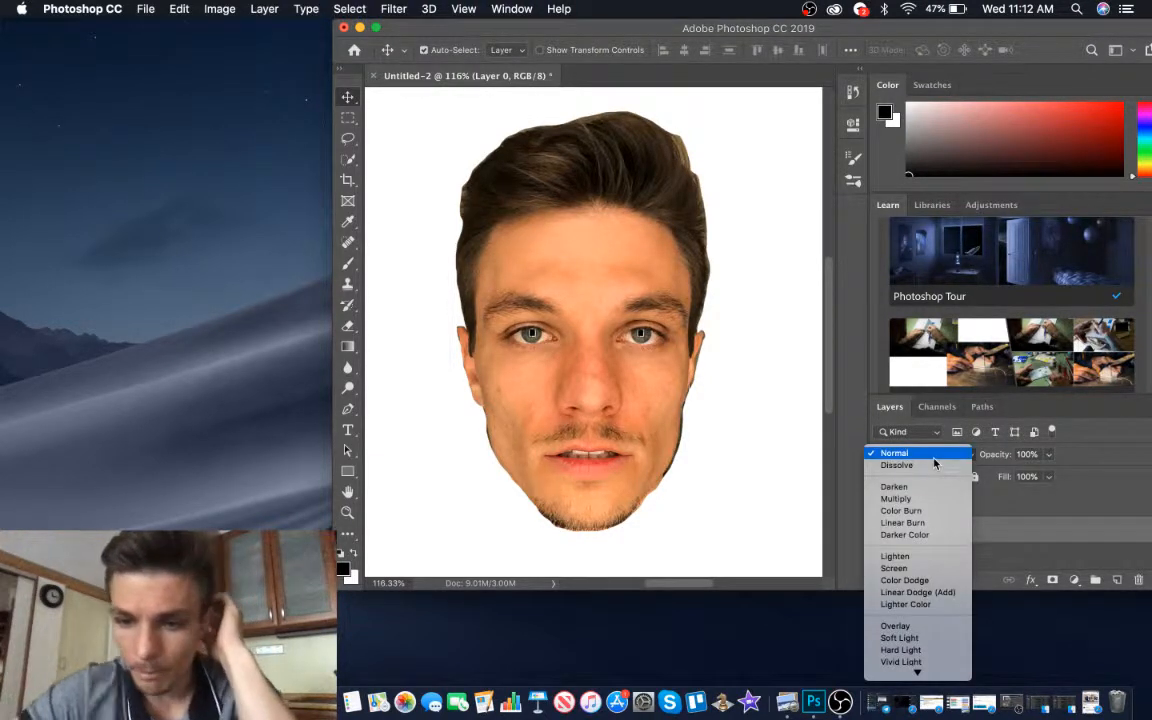
left_click(935, 460)
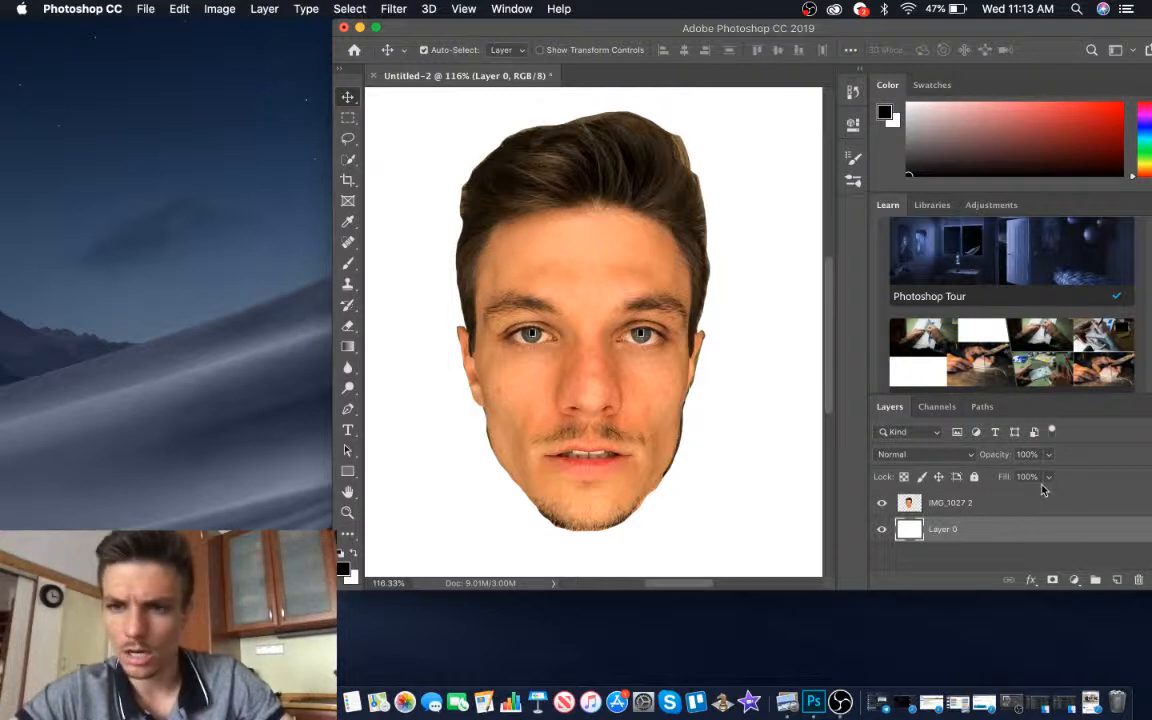
- Accept the black foreground color again and select the white Layer 0 from the canvas
left_click(886, 115)
left_click(735, 213)
key("v")
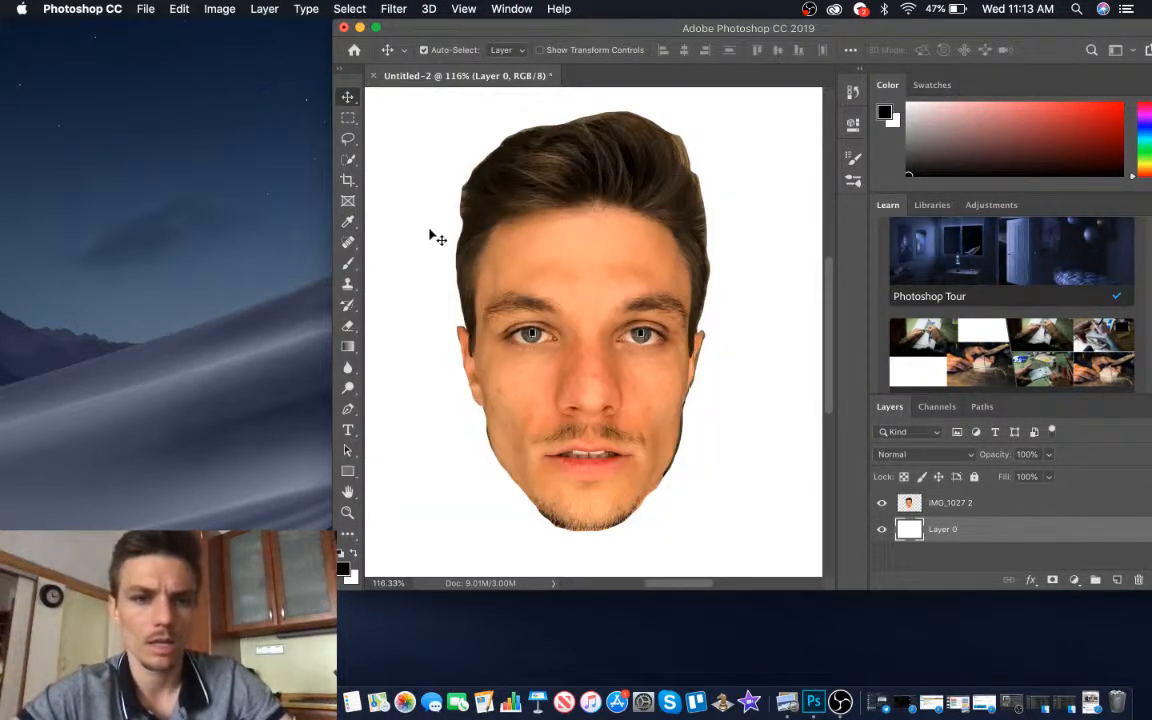
right_click(420, 238)
right_click(389, 263)
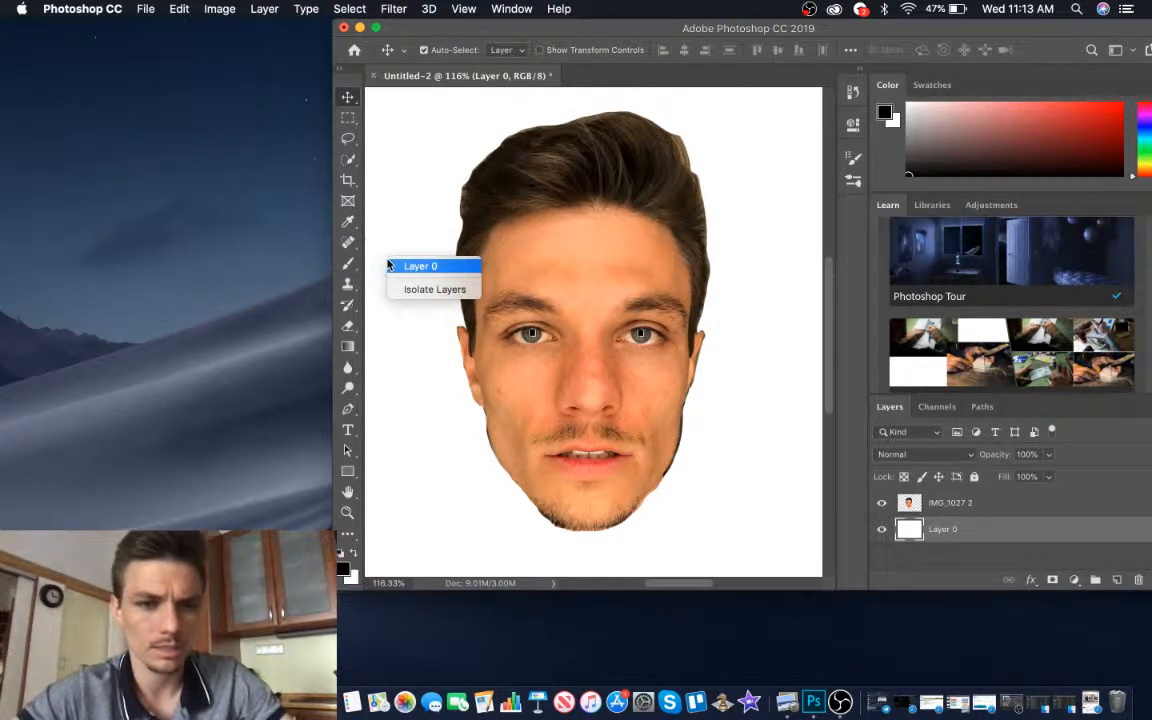
left_click(390, 265)
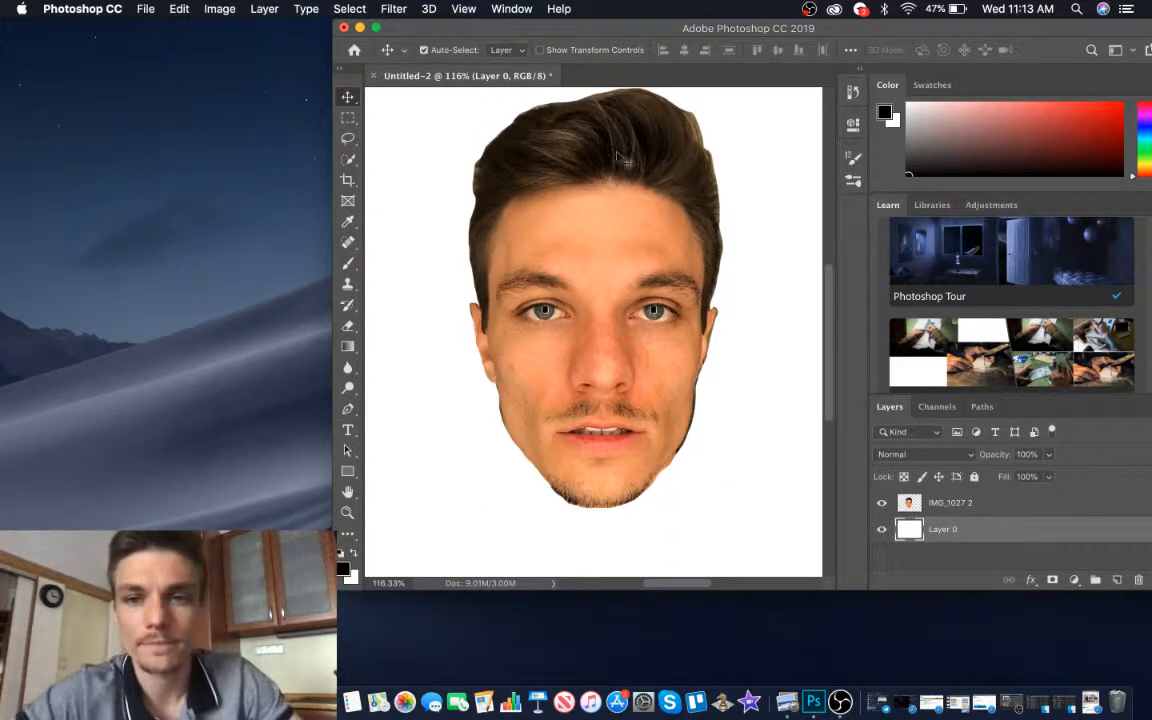
- Move the window so the whole workspace fits on screen, and examine the color swatches, libraries, adjustments and built-in tutorials
left_click_drag(623, 27, 505, 27)
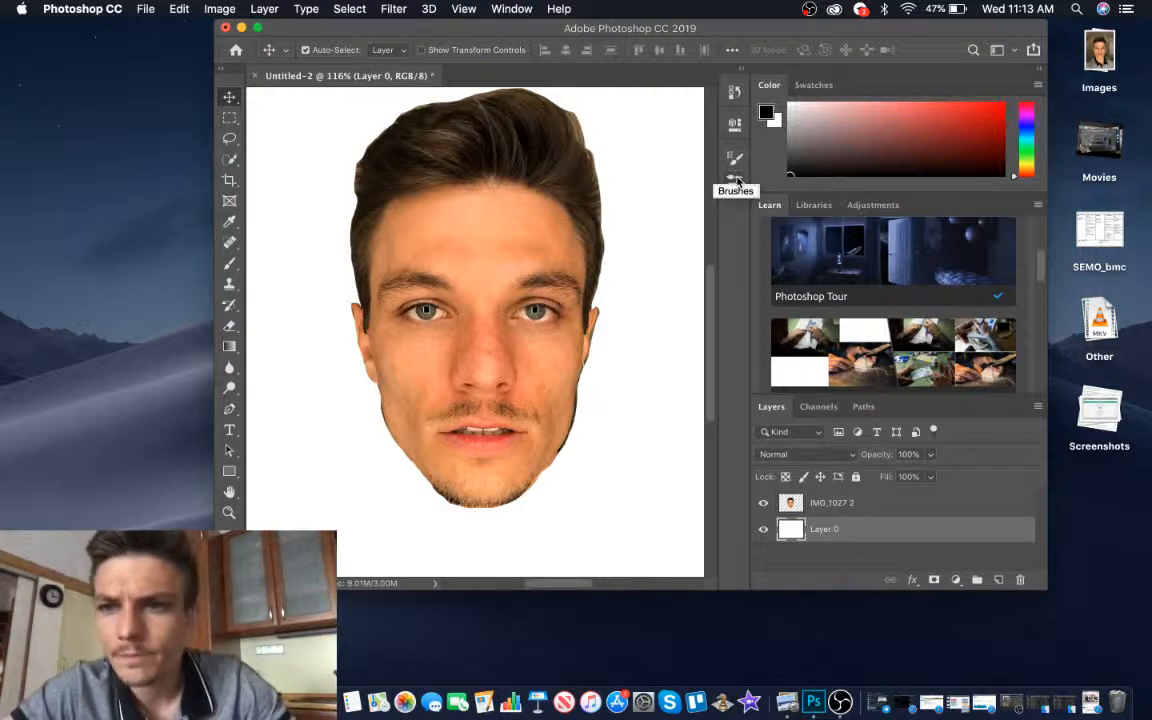
left_click(830, 86)
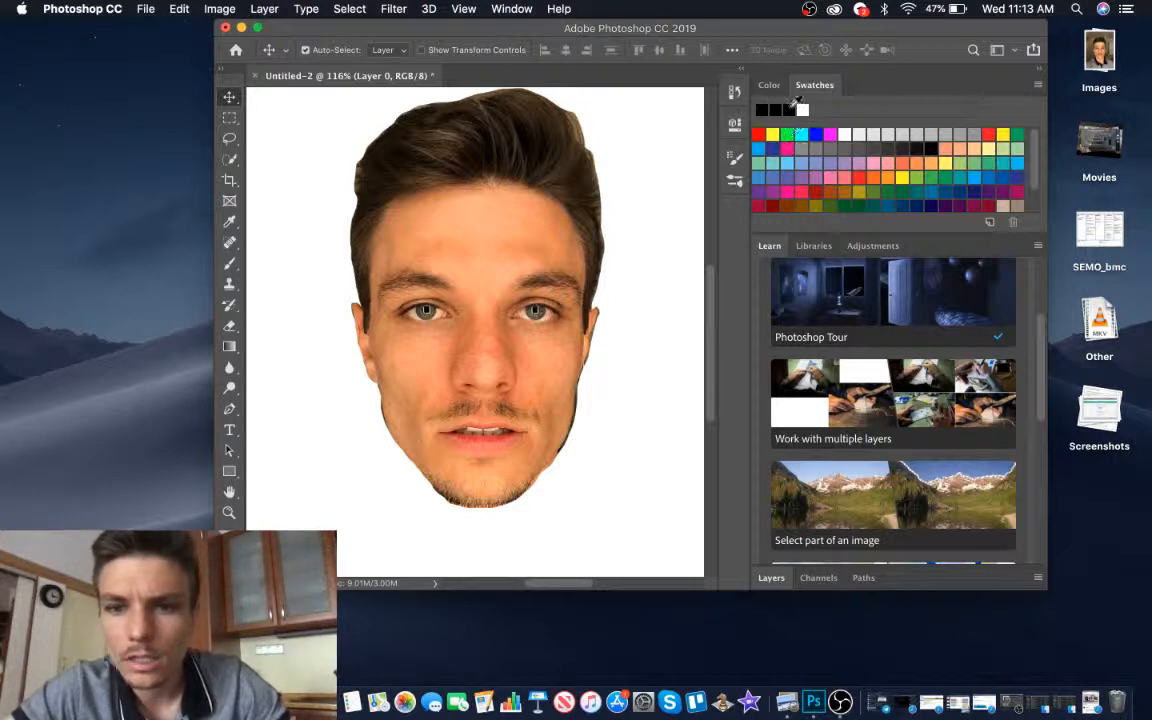
left_click(767, 86)
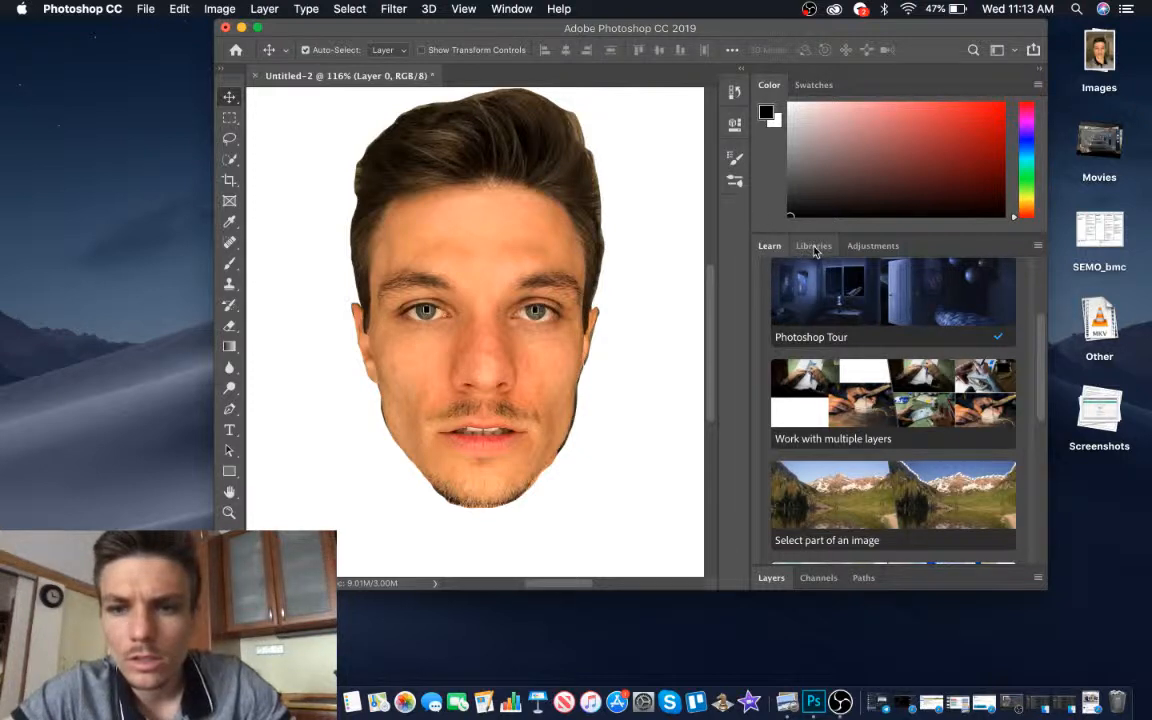
scroll(866, 370, "down", 1)
scroll(839, 312, "down", 5)
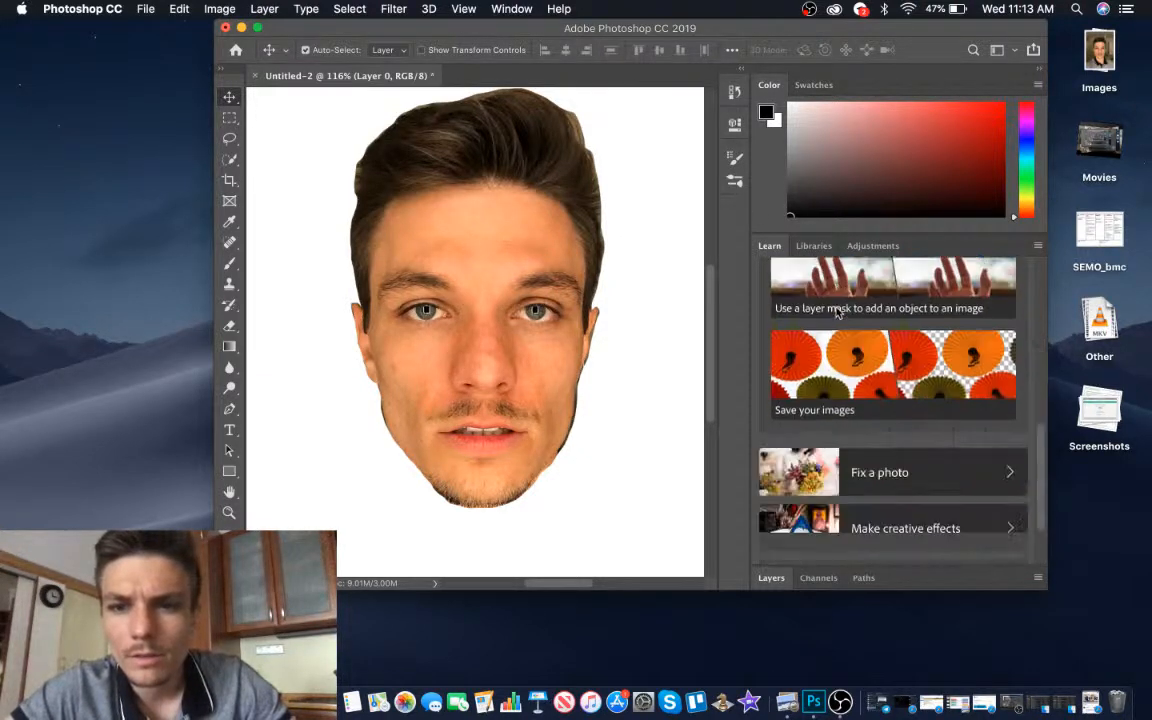
left_click(816, 247)
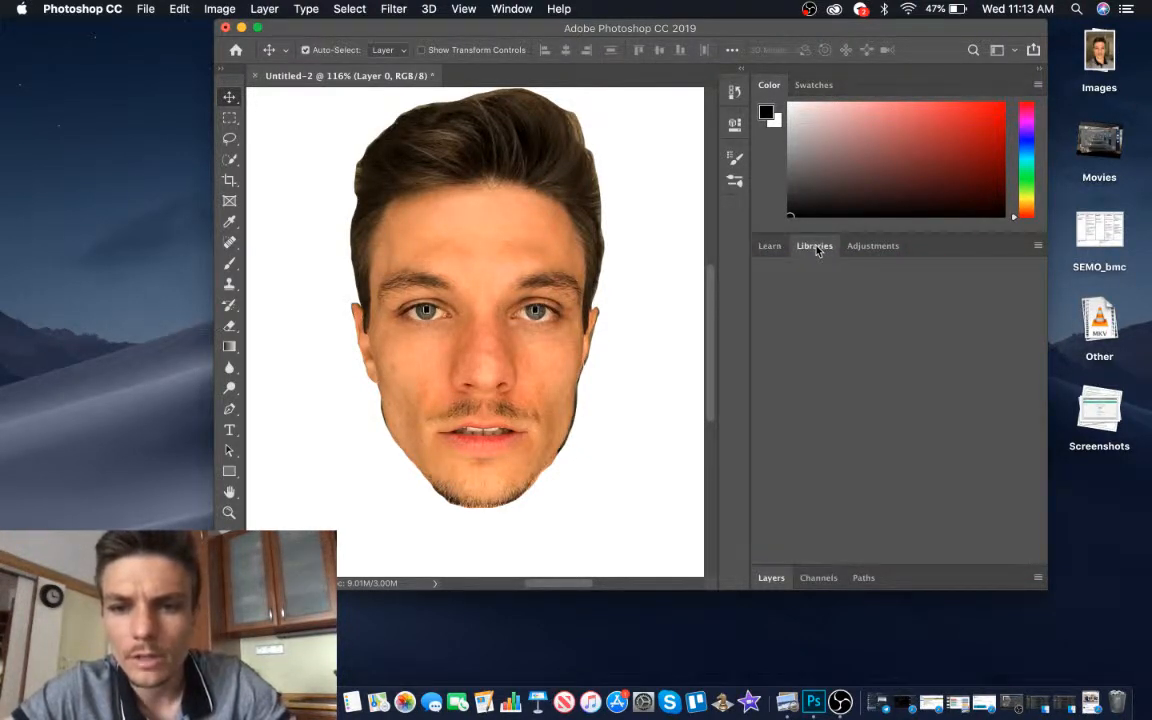
left_click(872, 246)
left_click(784, 250)
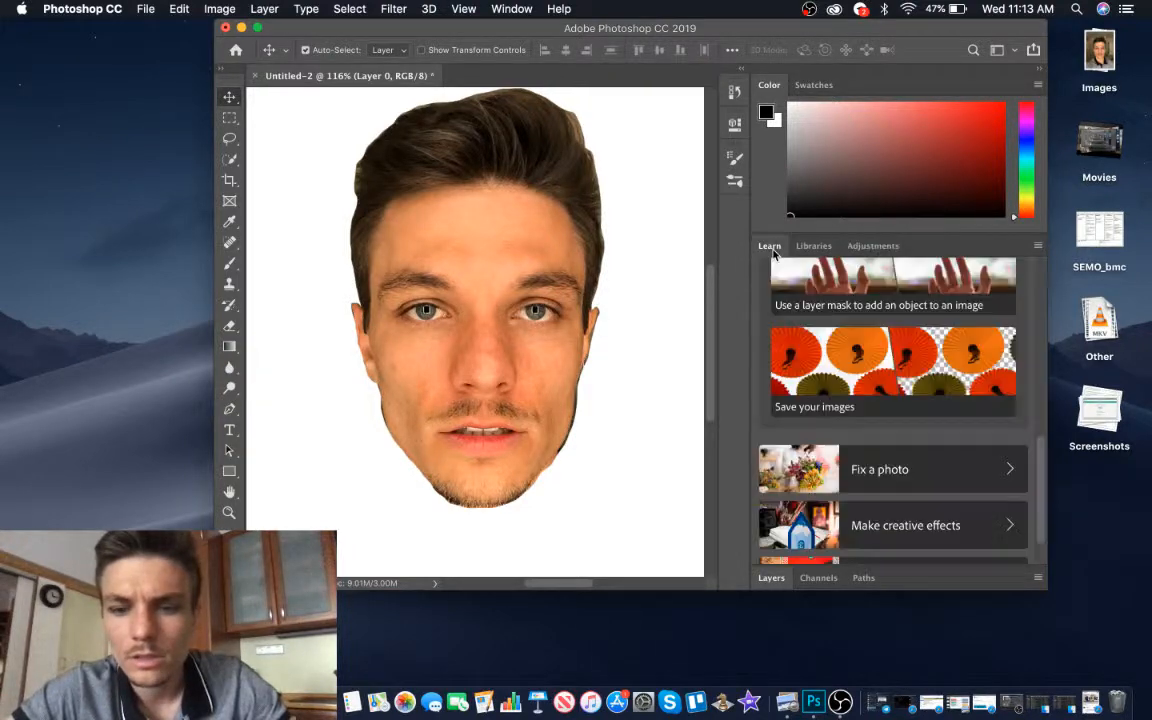
scroll(866, 431, "down", 1)
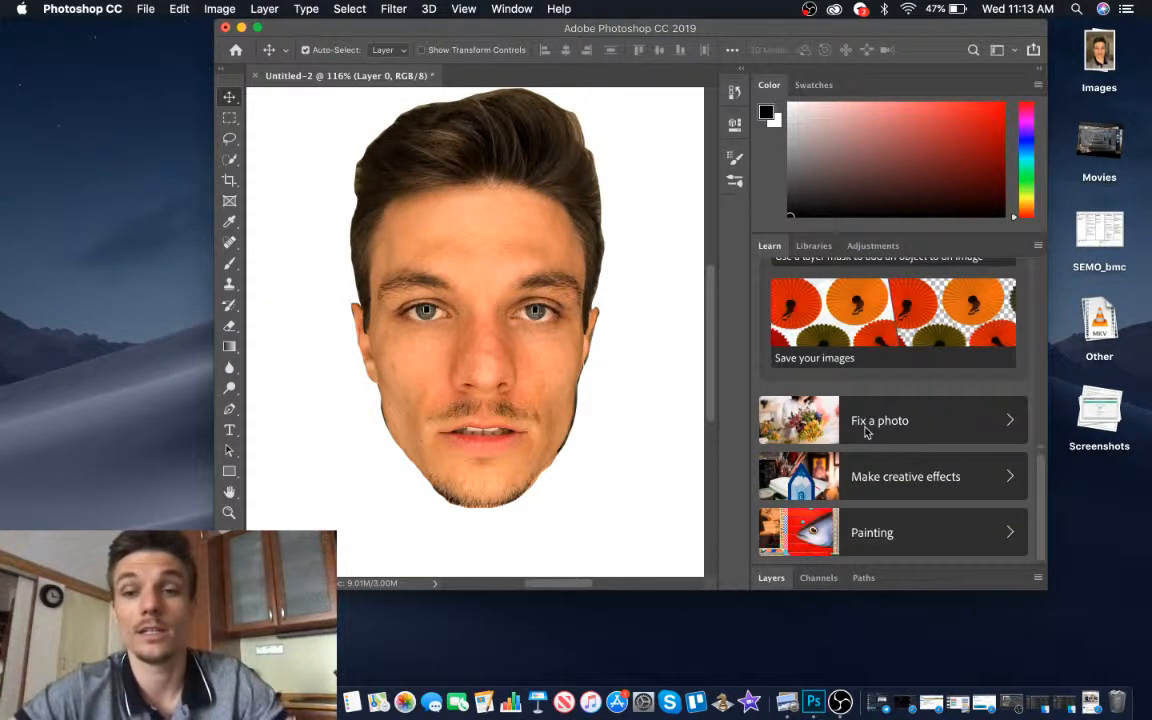
scroll(866, 431, "up", 10)
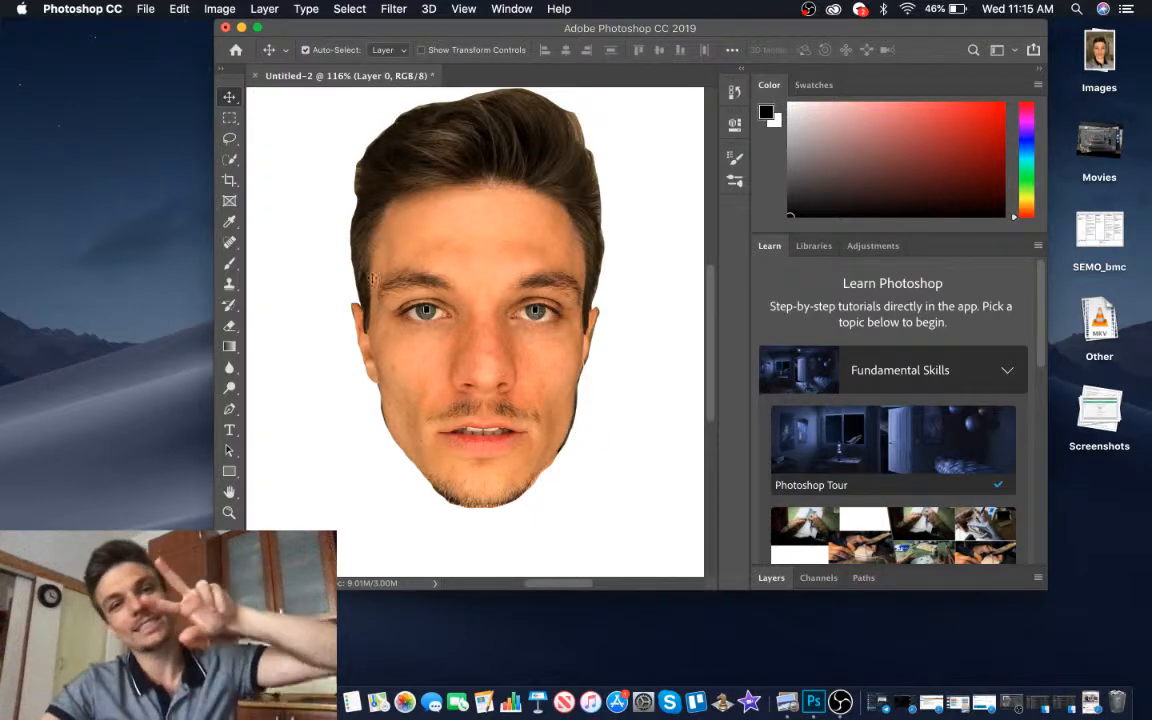
left_click(806, 9)
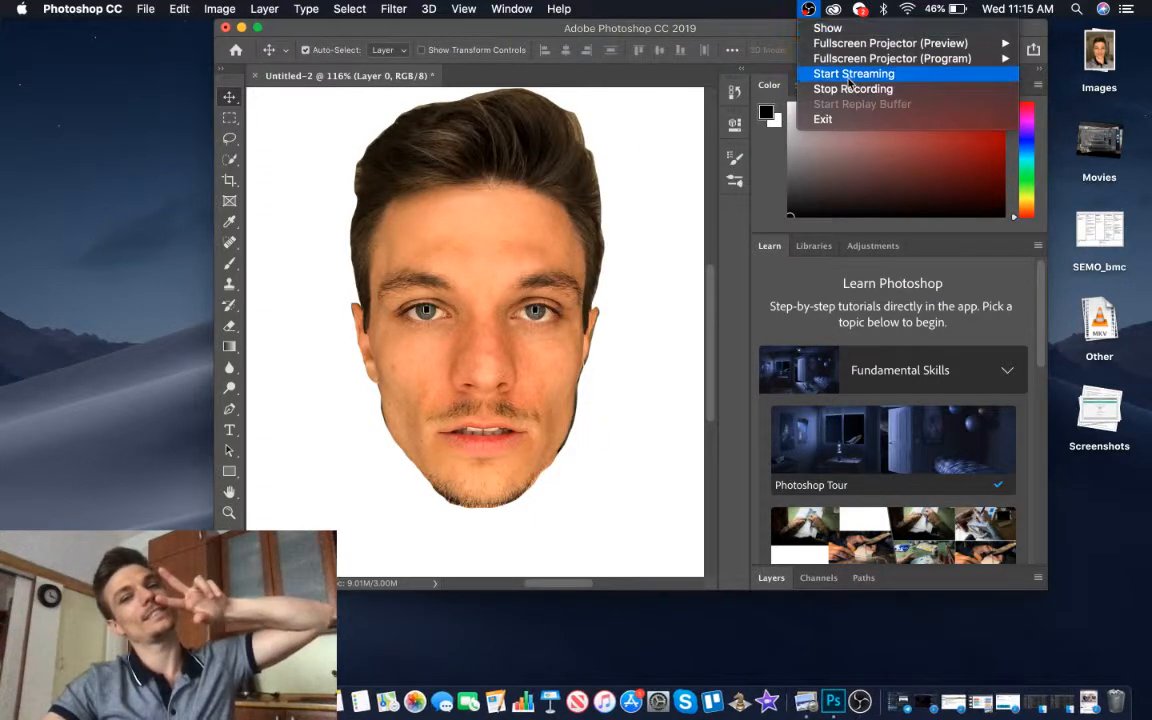